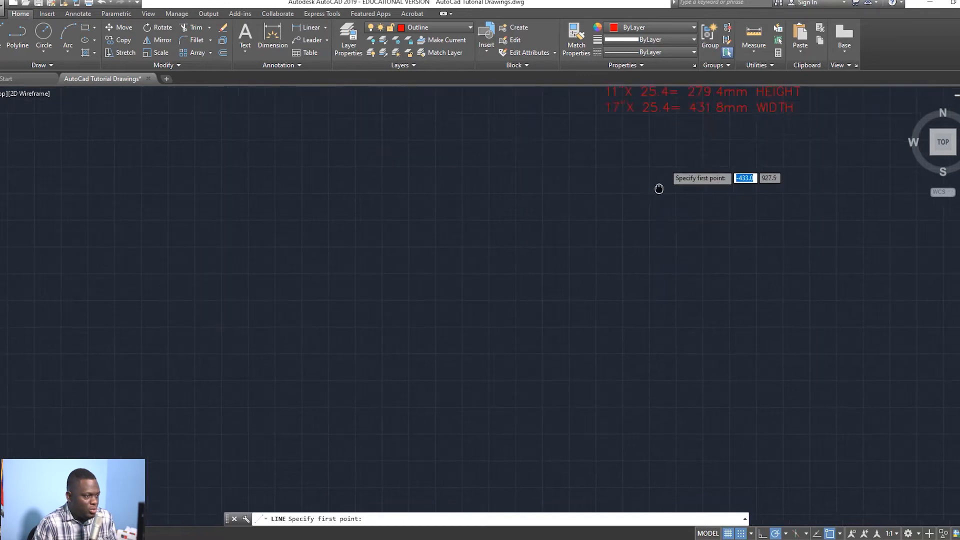
Step: Pan the view and make Construction the current layer
{"action": "scroll", "coordinate": [639, 257], "scroll_direction": "up", "scroll_amount": 4}
{"action": "scroll", "coordinate": [530, 325], "scroll_direction": "down", "scroll_amount": 2}
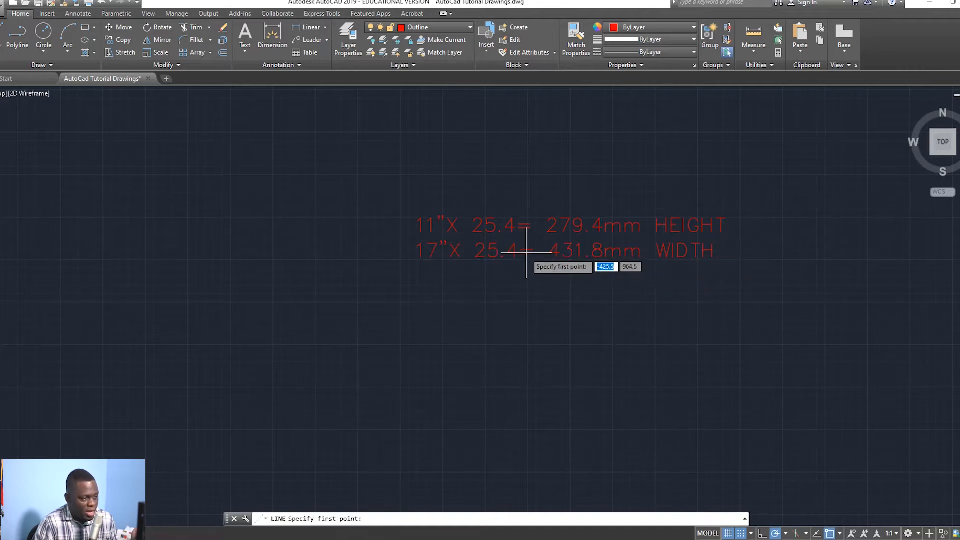
{"action": "scroll", "coordinate": [271, 238], "scroll_direction": "down", "scroll_amount": 2}
{"action": "middle_click_drag", "start_coordinate": [335, 253], "coordinate": [505, 226]}
{"action": "middle_click_drag", "start_coordinate": [421, 196], "coordinate": [512, 161]}
{"action": "scroll", "coordinate": [515, 217], "scroll_direction": "down", "scroll_amount": 2}
{"action": "middle_click_drag", "start_coordinate": [515, 216], "coordinate": [548, 184]}
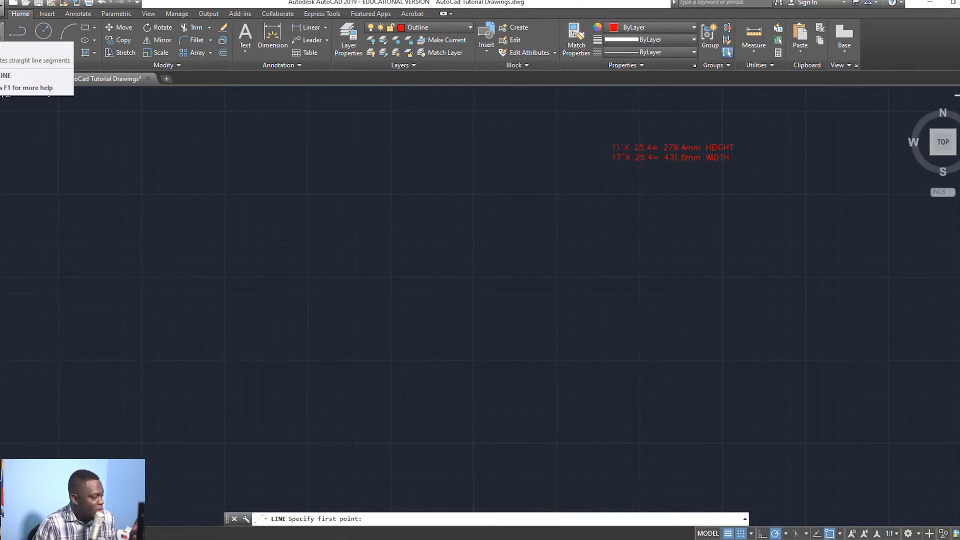
{"action": "left_click", "coordinate": [2, 33]}
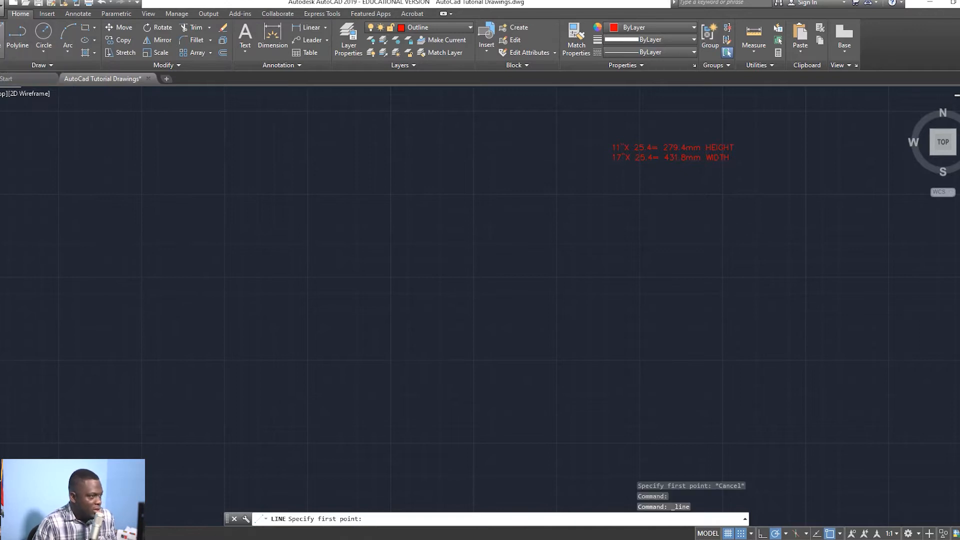
{"action": "left_click", "coordinate": [440, 28]}
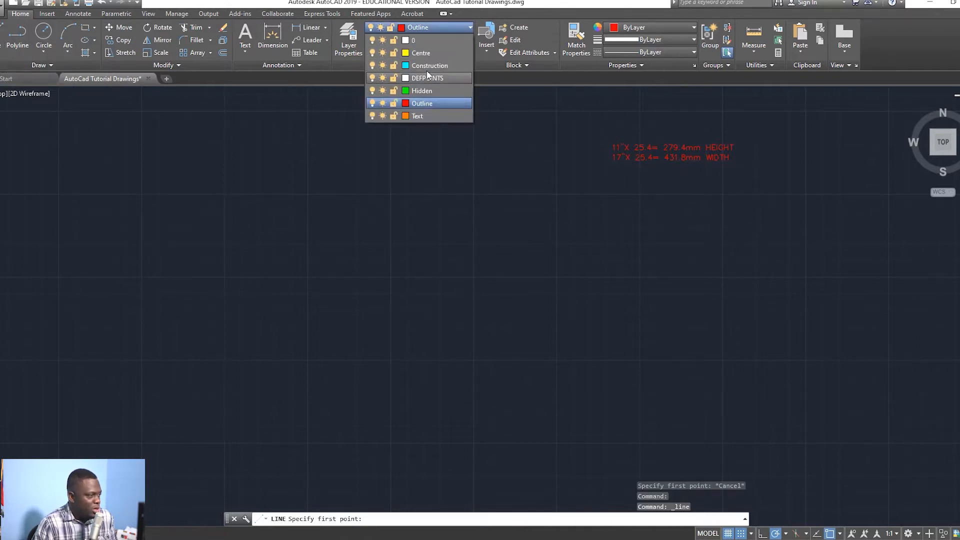
{"action": "left_click", "coordinate": [430, 66]}
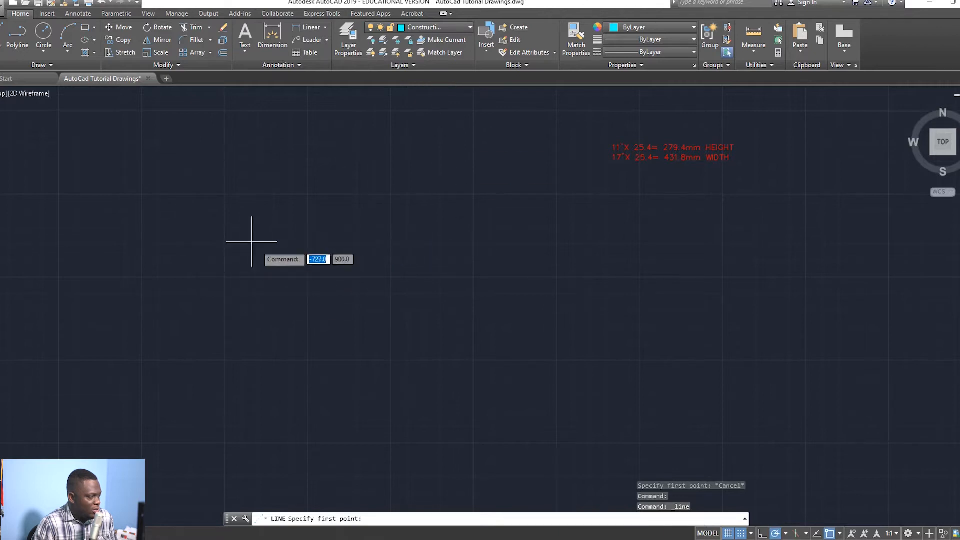
Step: Start the border at a corner with Ortho on and Snap off, drawing the 431.8 top edge
{"action": "left_click", "coordinate": [173, 222]}
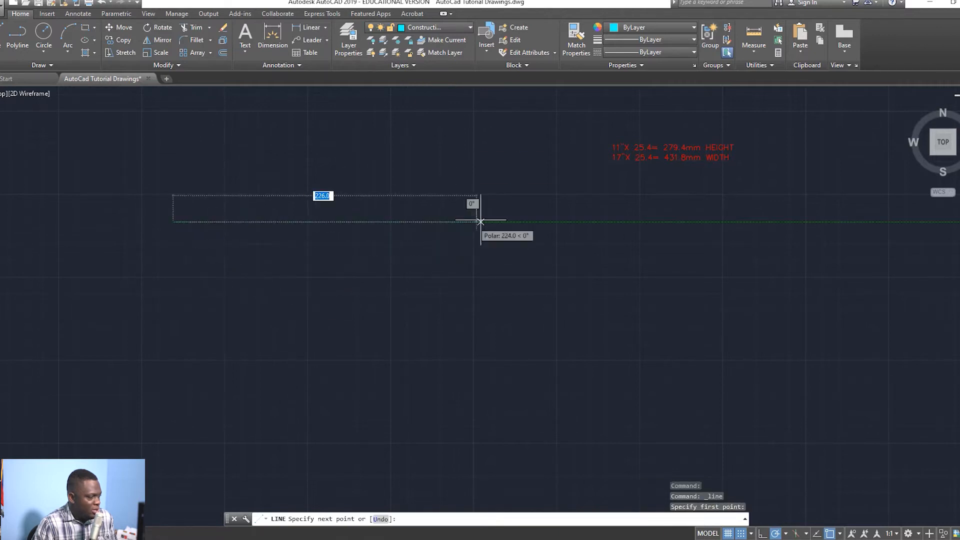
{"action": "left_click", "coordinate": [762, 534]}
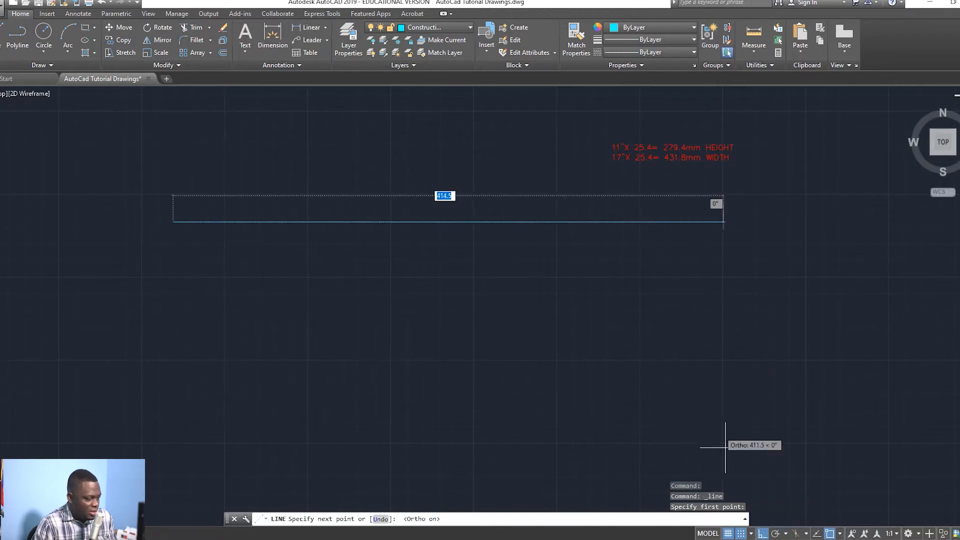
{"action": "left_click", "coordinate": [742, 534]}
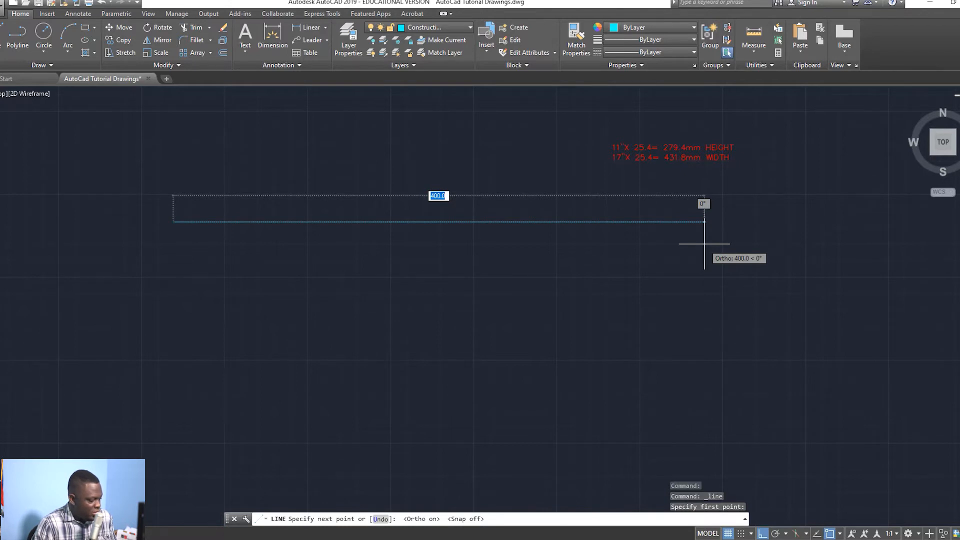
{"action": "type", "text": "431"}
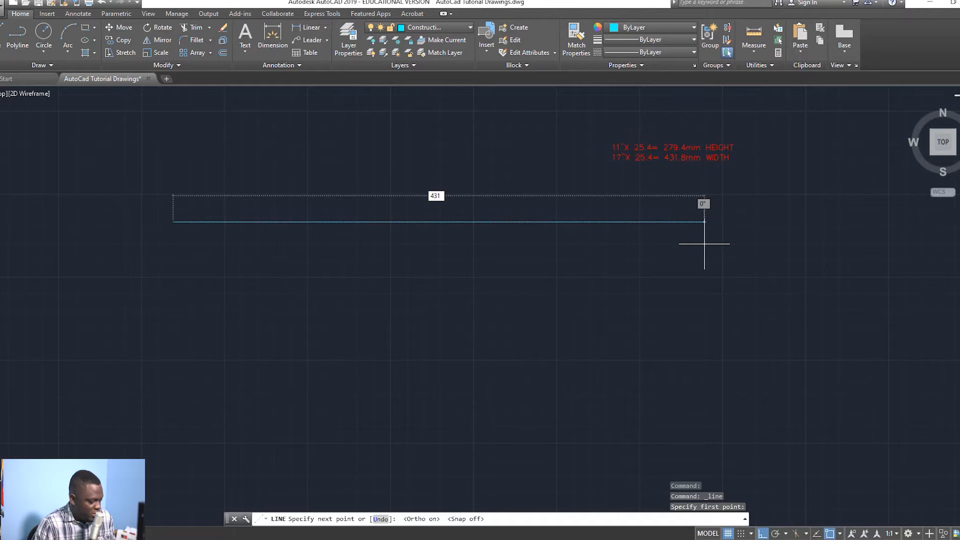
{"action": "type", "text": ".8"}
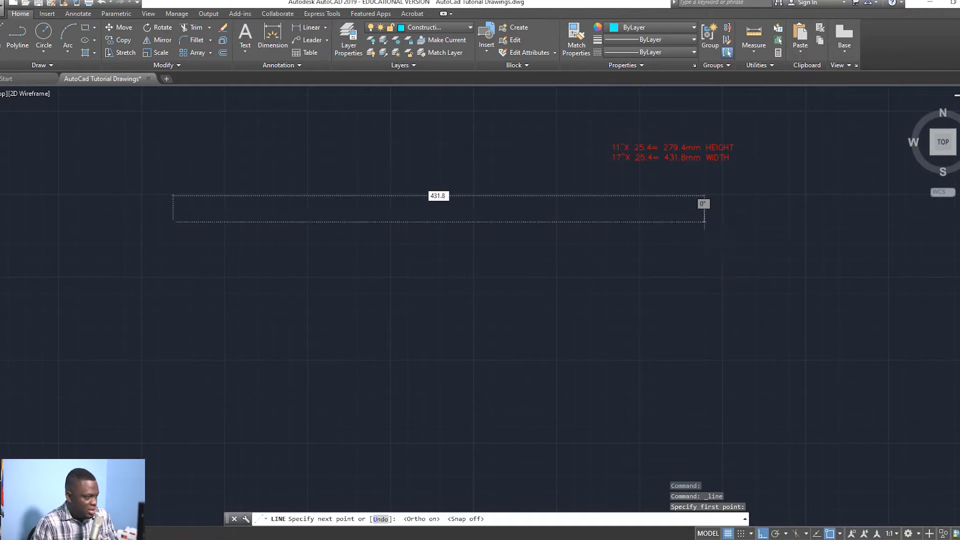
{"action": "key", "text": "Return"}
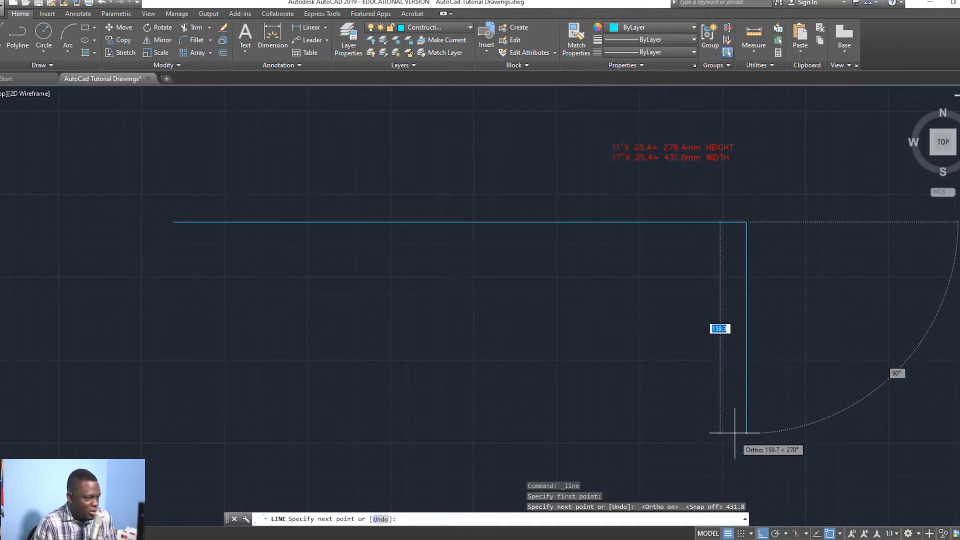
Step: Draw the 279.4 side and 431.8 bottom edges, then close the rectangle
{"action": "mouse_move", "coordinate": [725, 440]}
{"action": "middle_mouse_down"}
{"action": "mouse_move", "coordinate": [729, 352]}
{"action": "mouse_move", "coordinate": [729, 390]}
{"action": "mouse_move", "coordinate": [727, 380]}
{"action": "middle_mouse_up"}
{"action": "scroll", "coordinate": [728, 390], "scroll_direction": "down", "scroll_amount": 2}
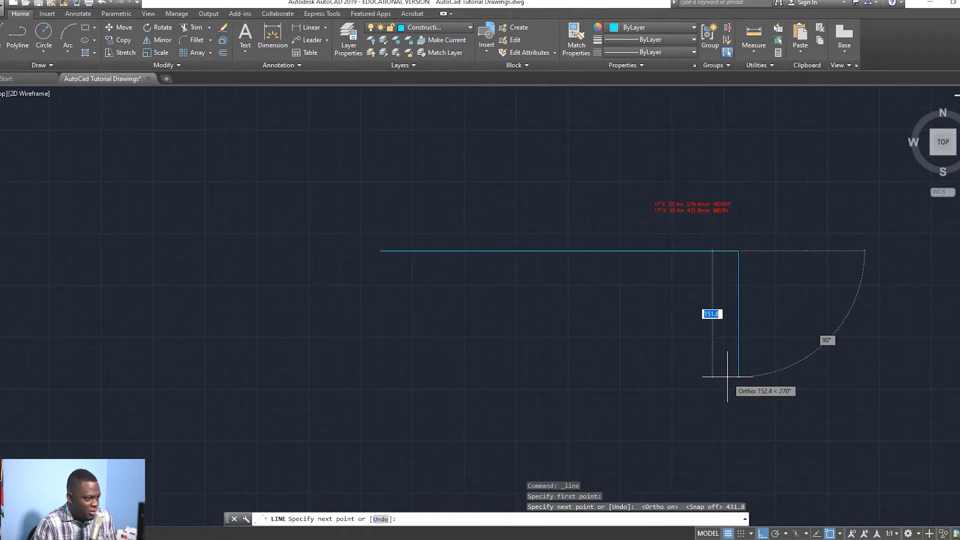
{"action": "type", "text": "279."}
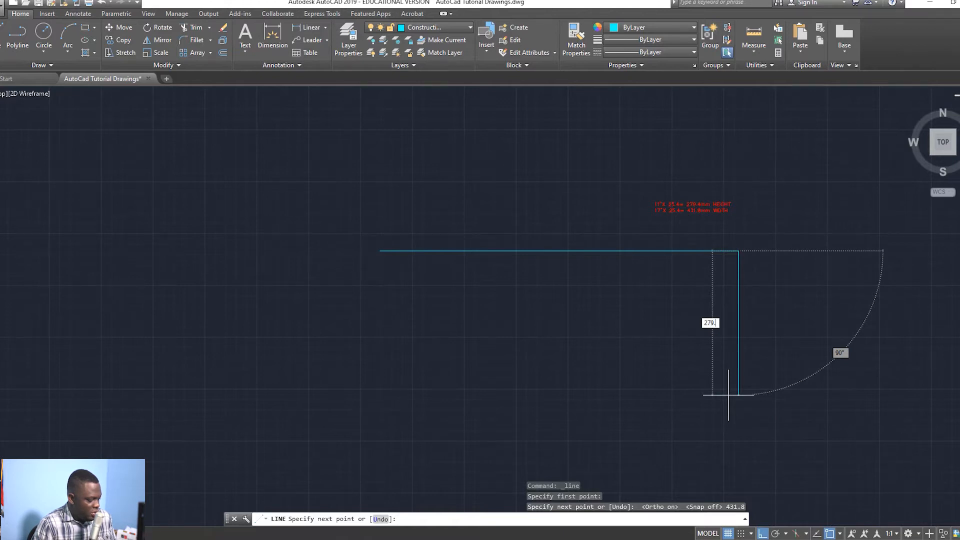
{"action": "type", "text": "4"}
{"action": "key", "text": "Return"}
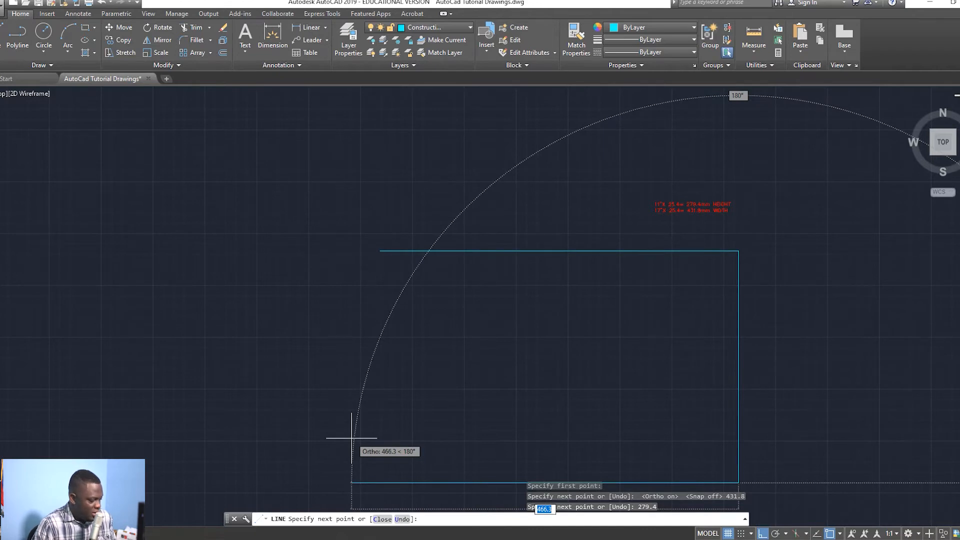
{"action": "type", "text": "431.8"}
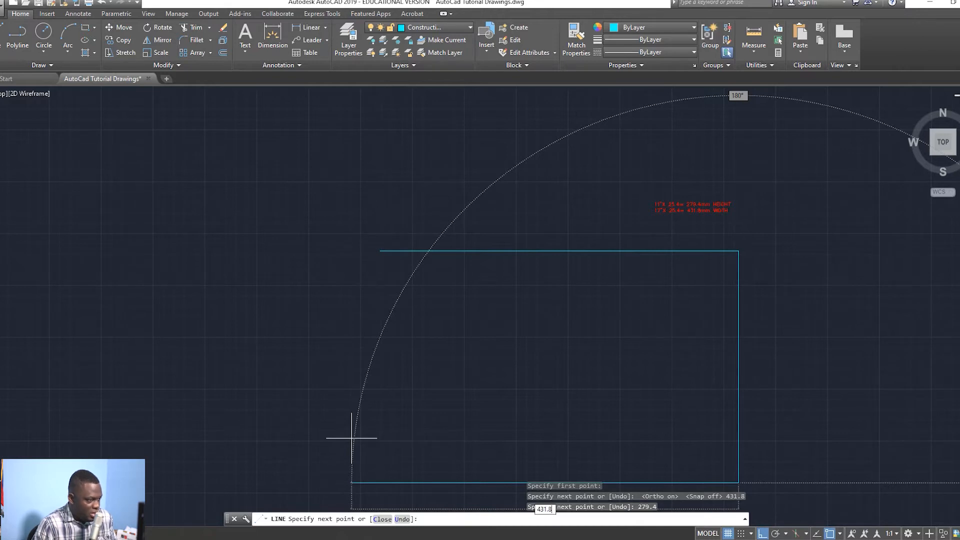
{"action": "key", "text": "Return"}
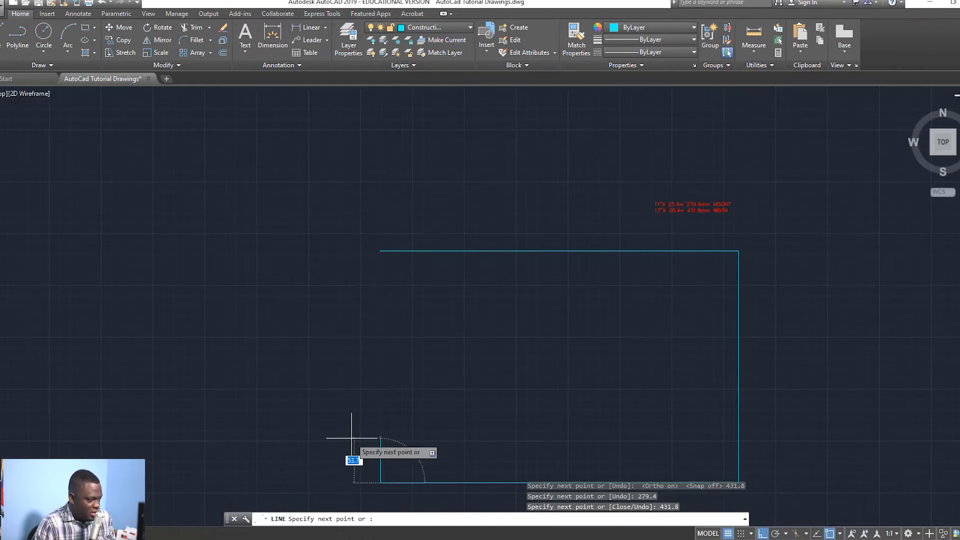
{"action": "type", "text": "c"}
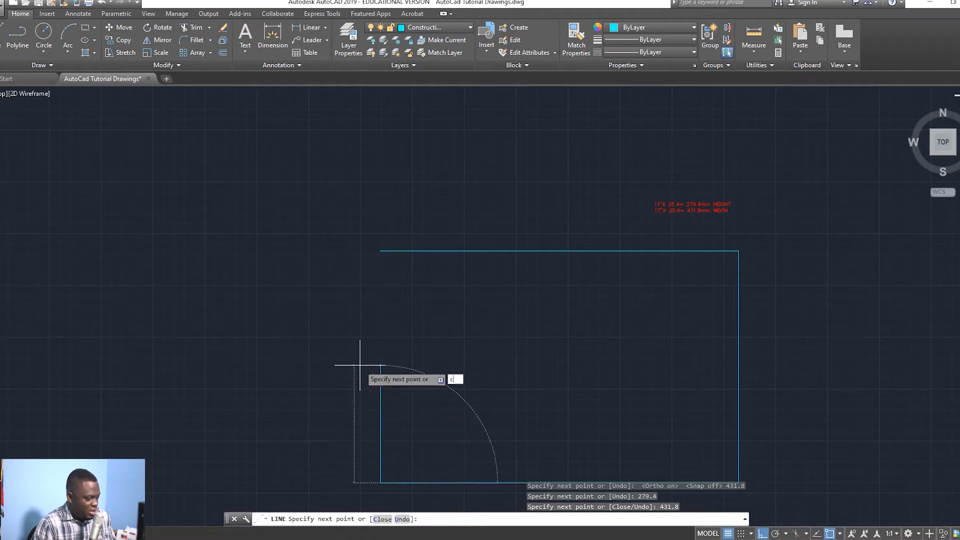
{"action": "key", "text": "Return"}
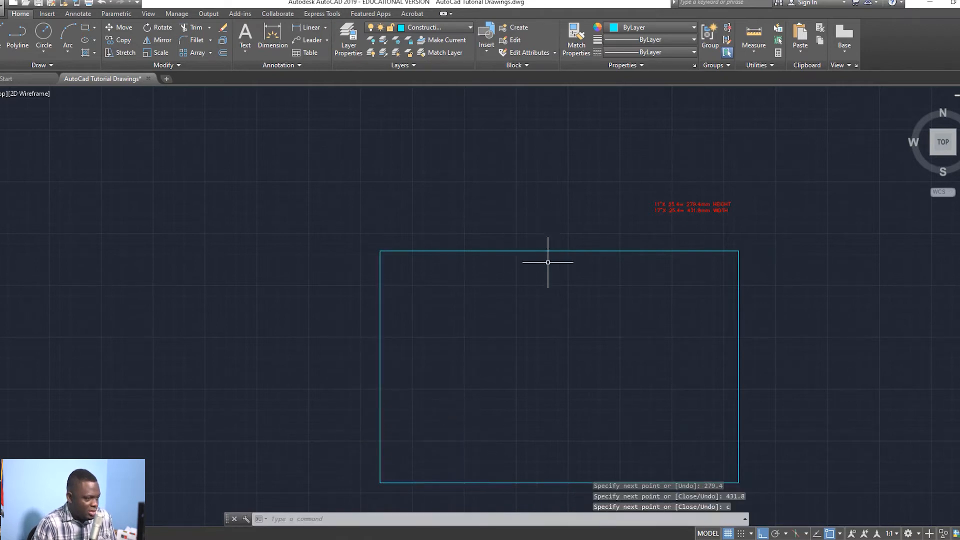
{"action": "middle_click_drag", "start_coordinate": [530, 343], "coordinate": [505, 296]}
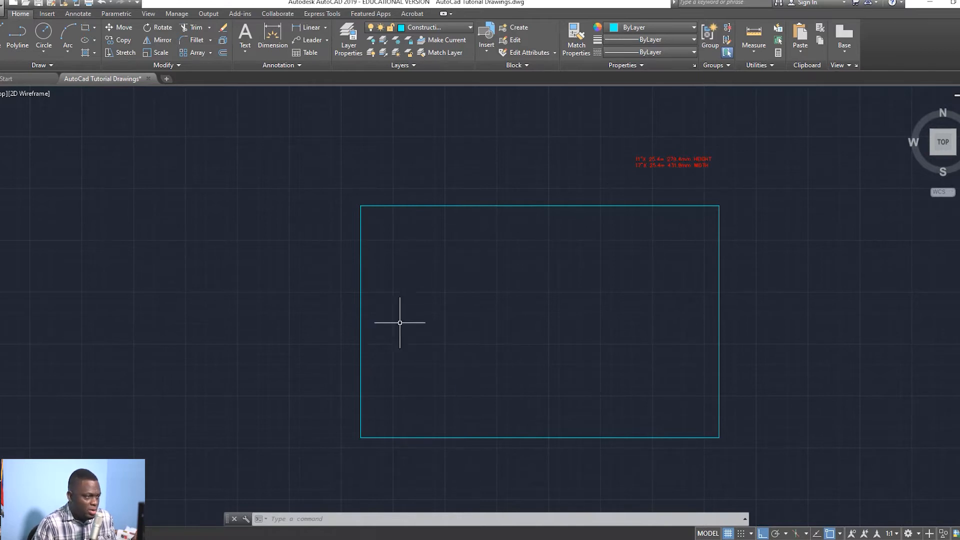
{"action": "left_click", "coordinate": [359, 308]}
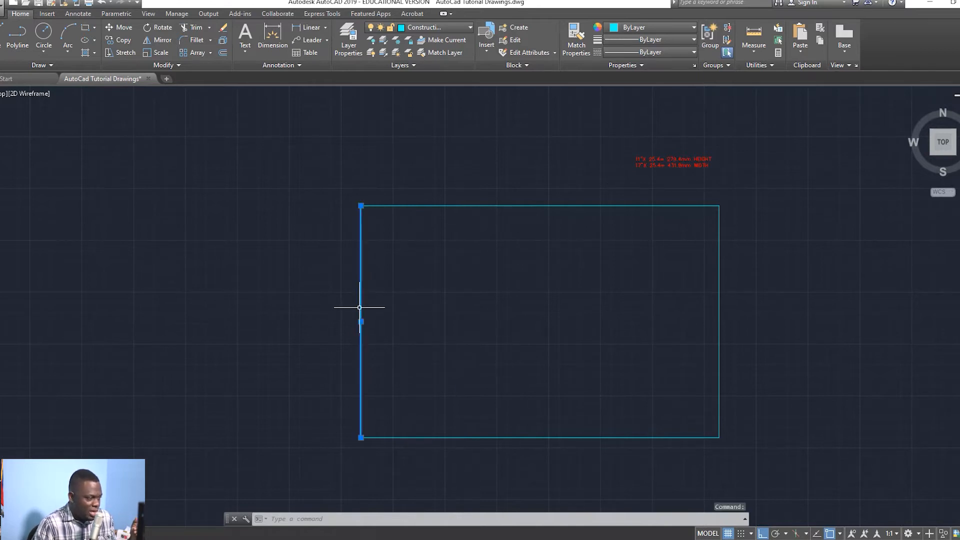
{"action": "double_click", "coordinate": [360, 306]}
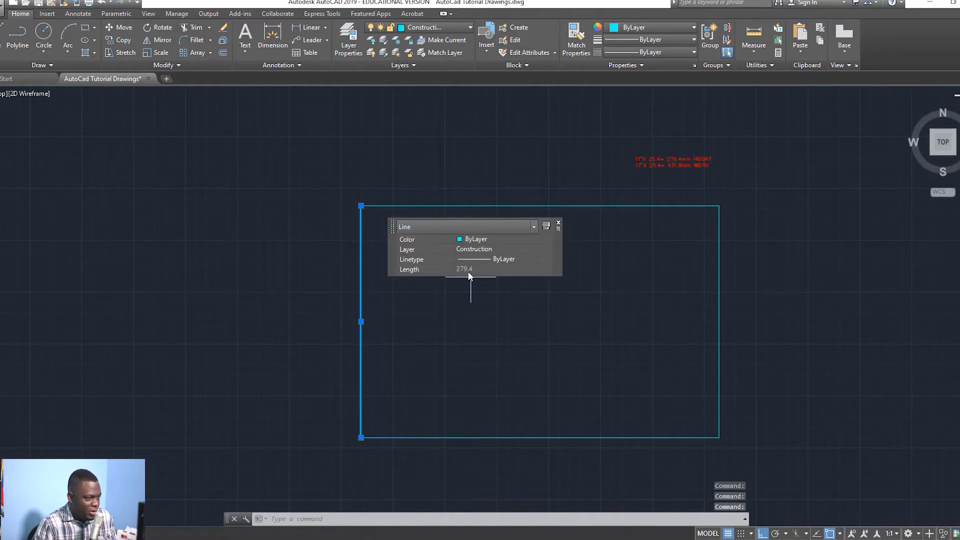
{"action": "key", "text": "Escape"}
{"action": "double_click", "coordinate": [494, 205]}
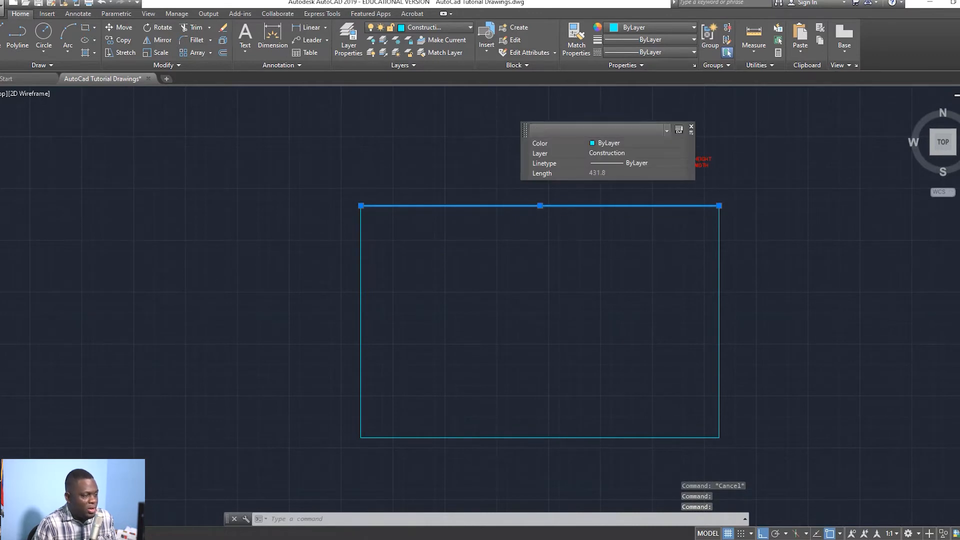
{"action": "key", "text": "Escape"}
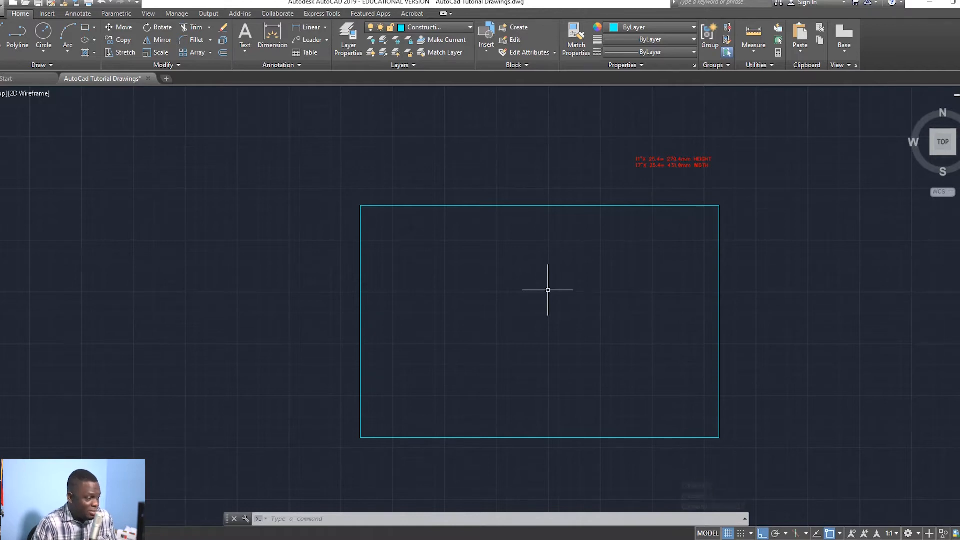
{"action": "key", "text": "Escape"}
{"action": "key", "text": "Escape"}
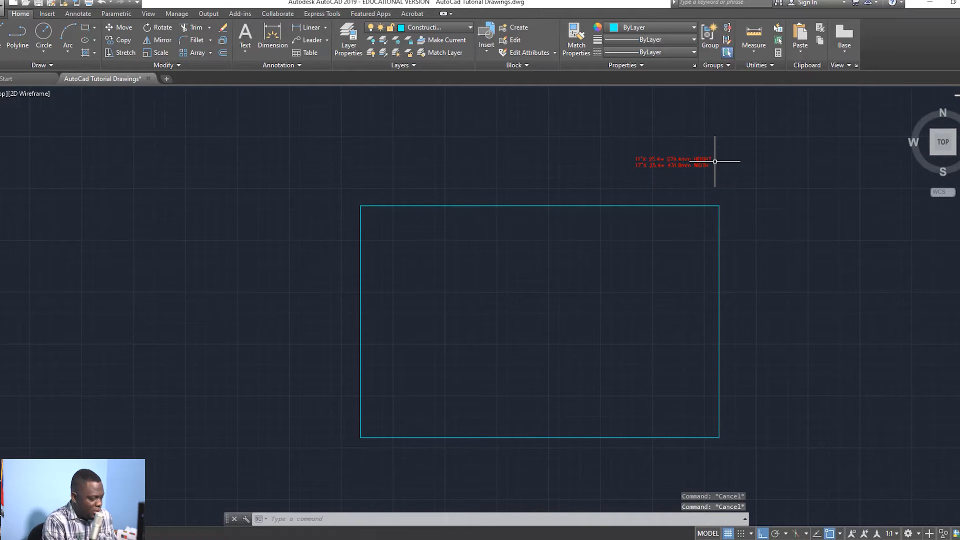
Step: Offset the top, bottom, right and left sheet edges 10 units inward
{"action": "type", "text": "O"}
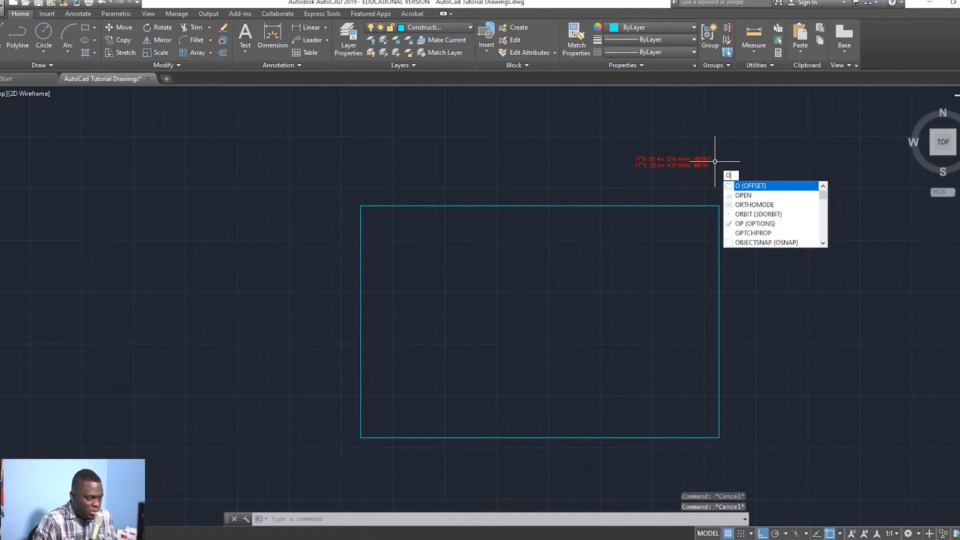
{"action": "key", "text": "Return"}
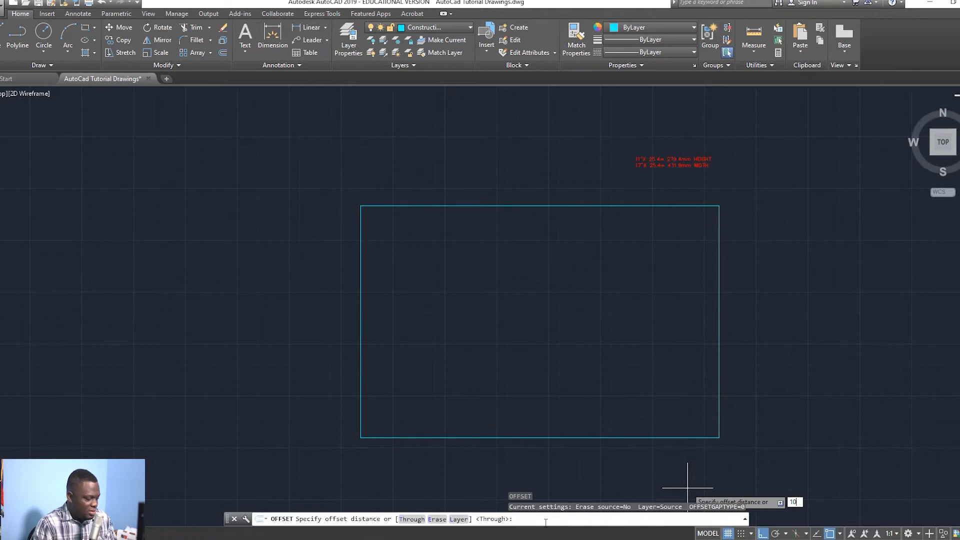
{"action": "type", "text": "10"}
{"action": "key", "text": "Return"}
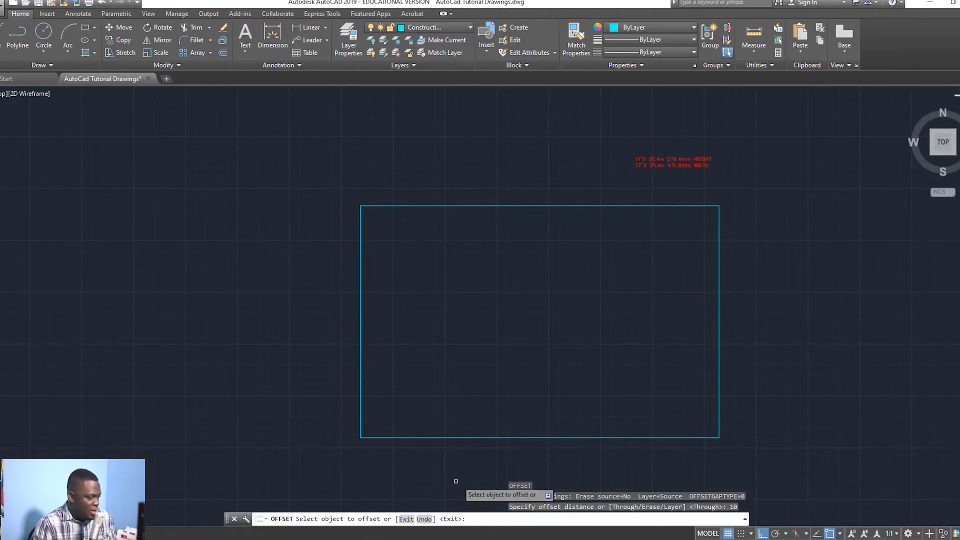
{"action": "left_click", "coordinate": [459, 206]}
{"action": "left_click", "coordinate": [474, 331]}
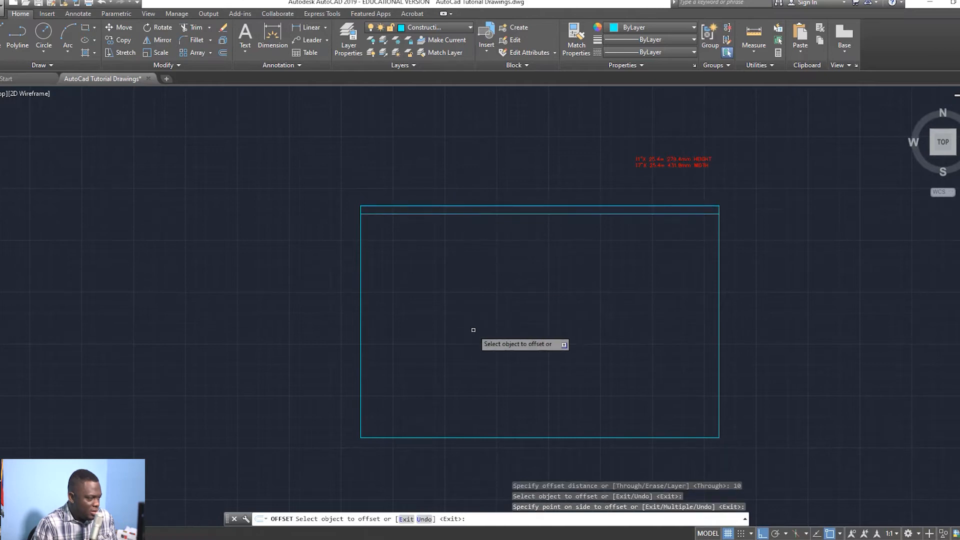
{"action": "left_click", "coordinate": [604, 439]}
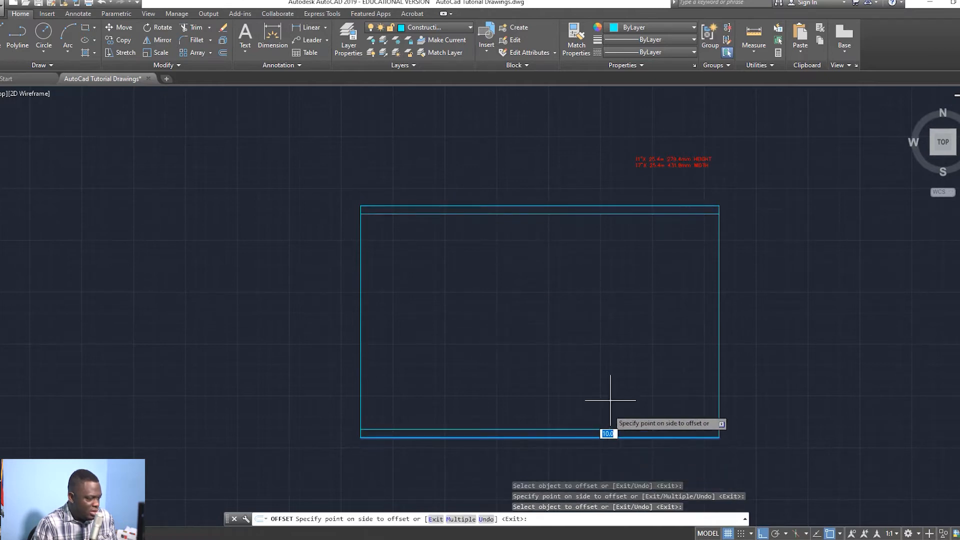
{"action": "left_click", "coordinate": [620, 320]}
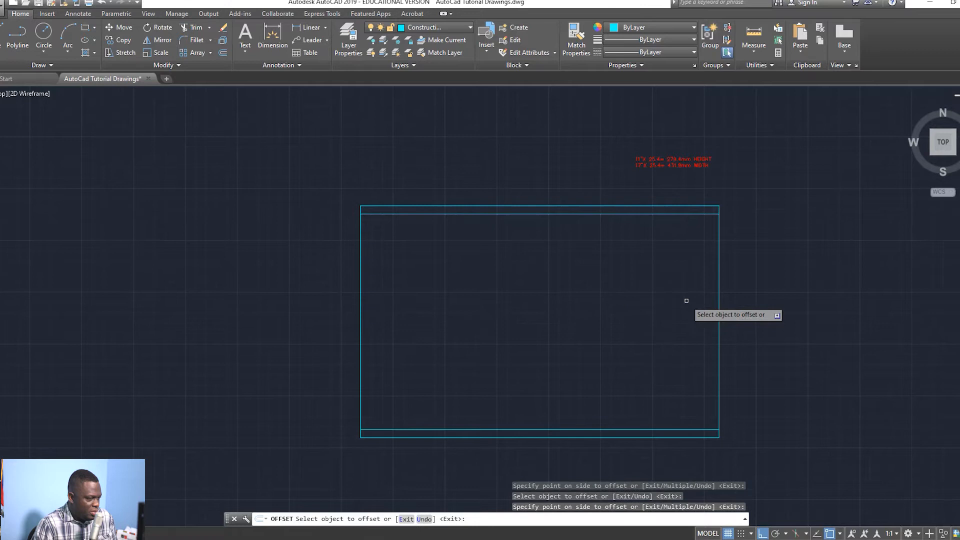
{"action": "left_click", "coordinate": [720, 301]}
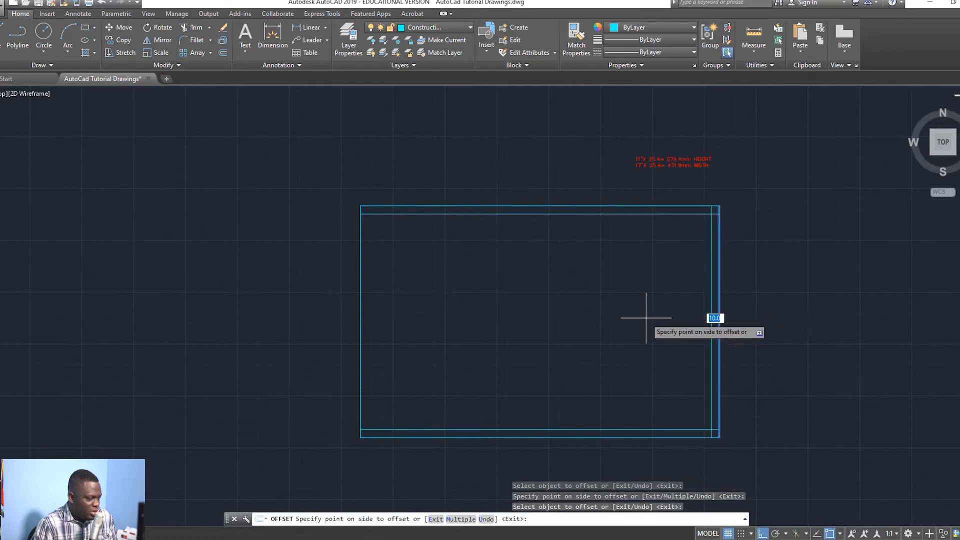
{"action": "left_click", "coordinate": [647, 318]}
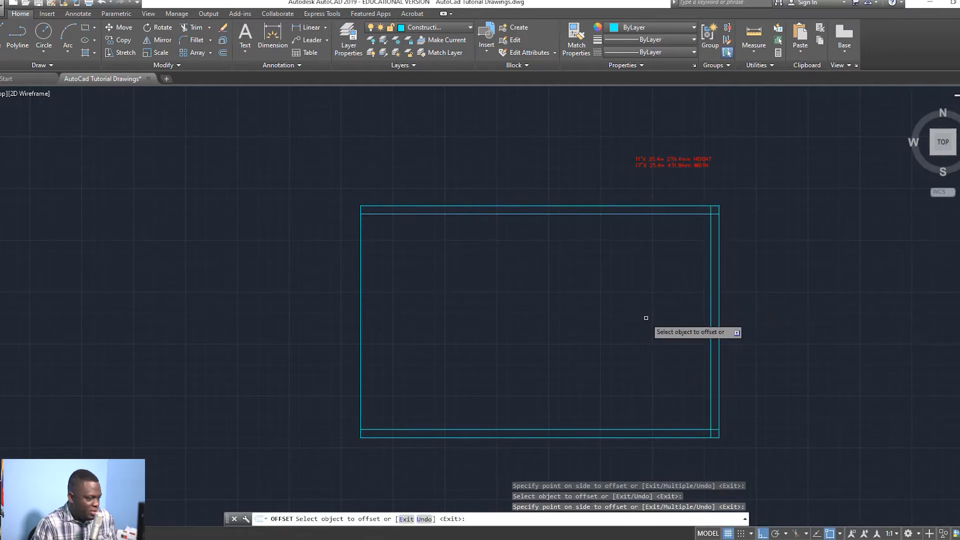
{"action": "left_click", "coordinate": [360, 308]}
{"action": "left_click", "coordinate": [643, 319]}
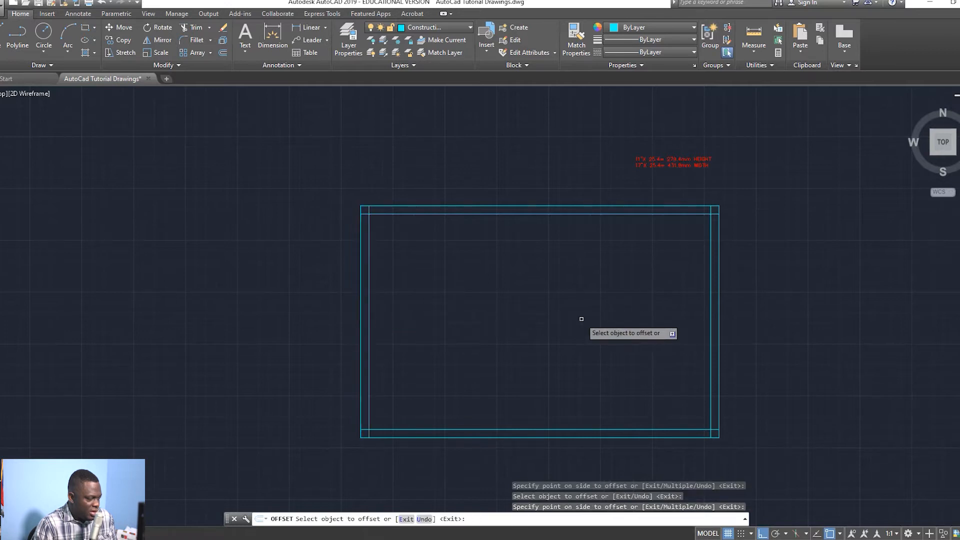
{"action": "key", "text": "Escape"}
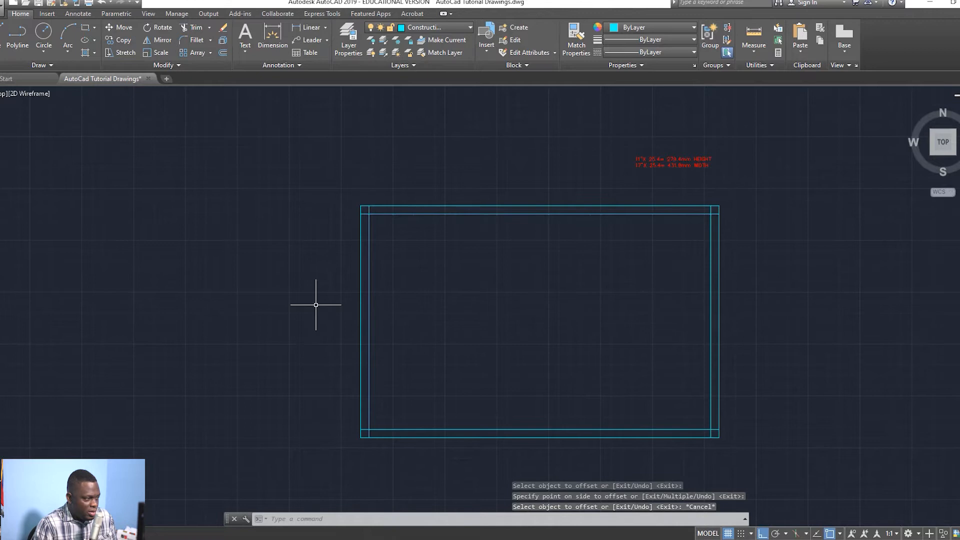
Step: Select each of the four inner border lines in turn to check them
{"action": "left_click", "coordinate": [368, 256]}
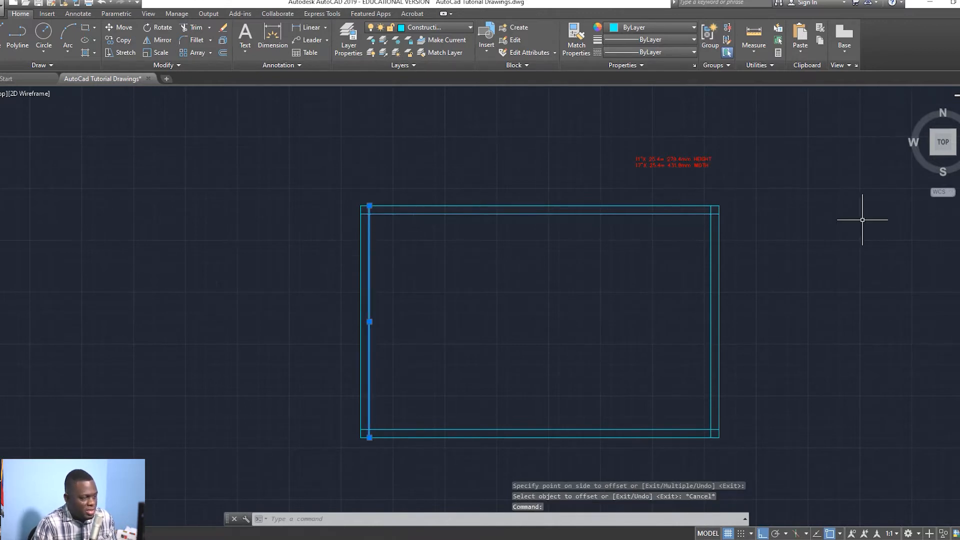
{"action": "key", "text": "Escape"}
{"action": "left_click", "coordinate": [711, 279]}
{"action": "key", "text": "Escape"}
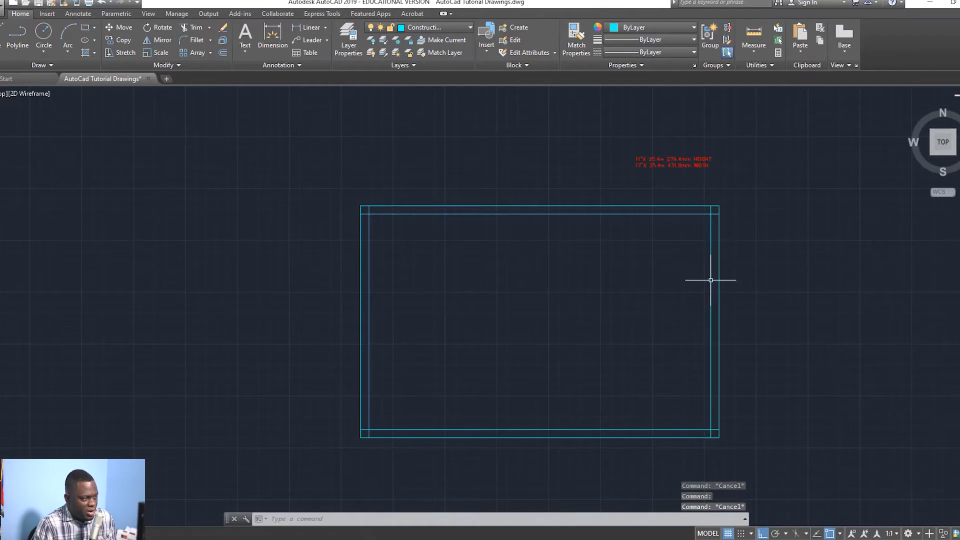
{"action": "left_click", "coordinate": [533, 429]}
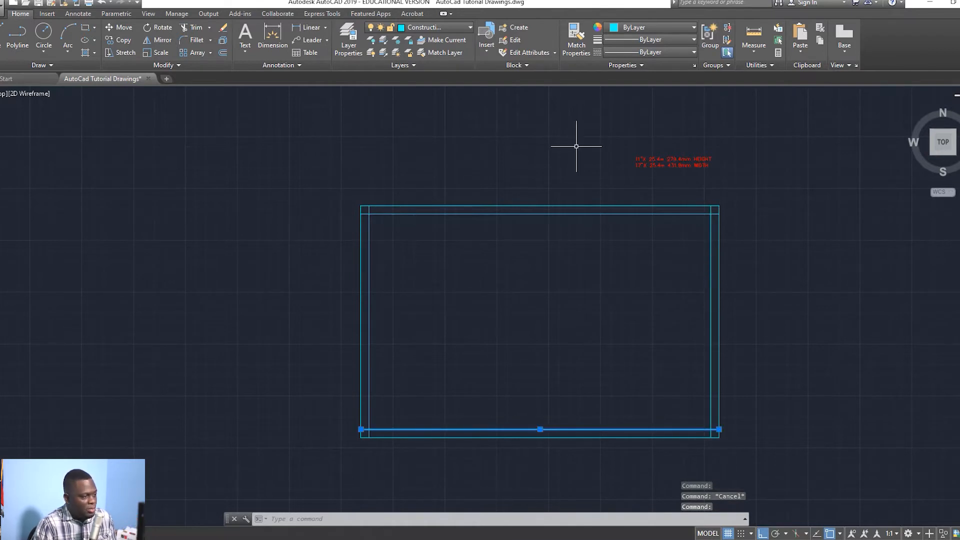
{"action": "key", "text": "Escape"}
{"action": "left_click", "coordinate": [529, 214]}
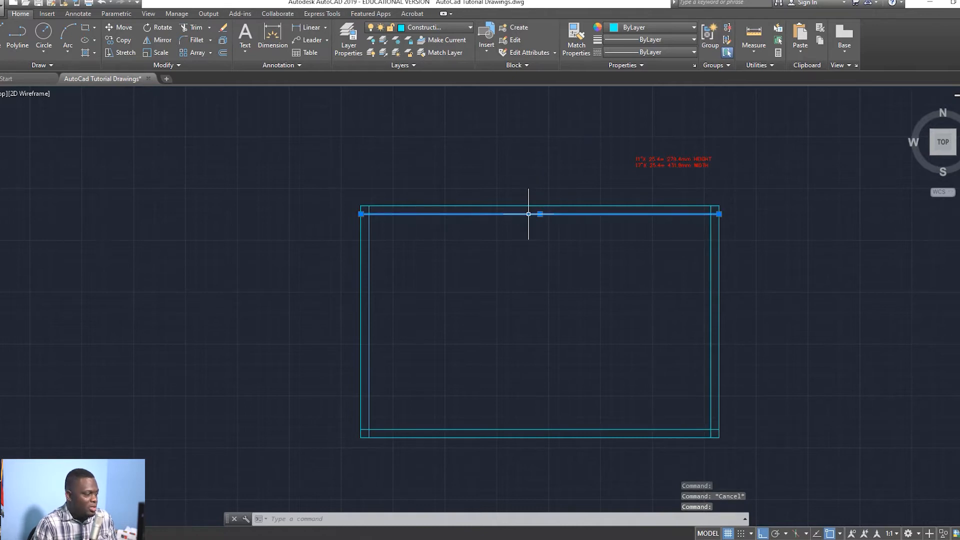
{"action": "key", "text": "Escape"}
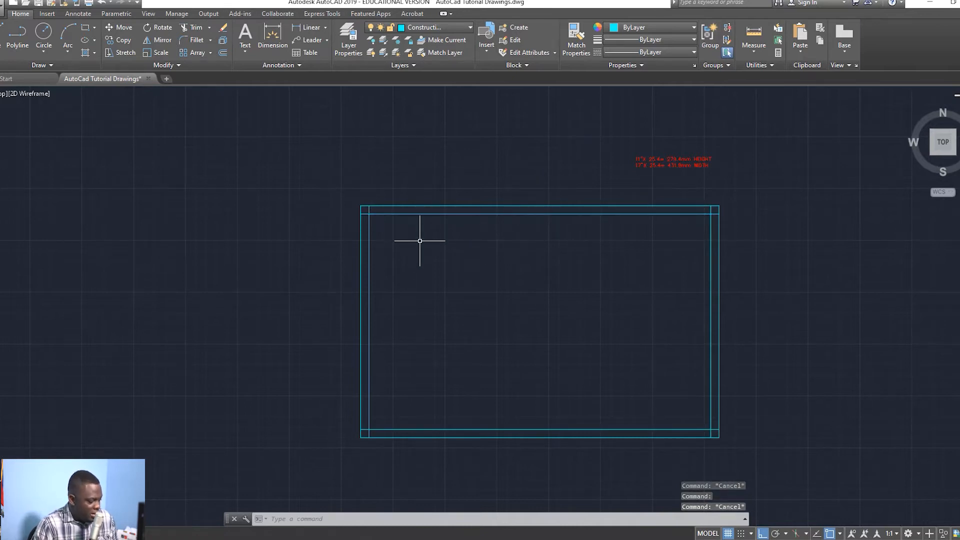
{"action": "key", "text": "Return"}
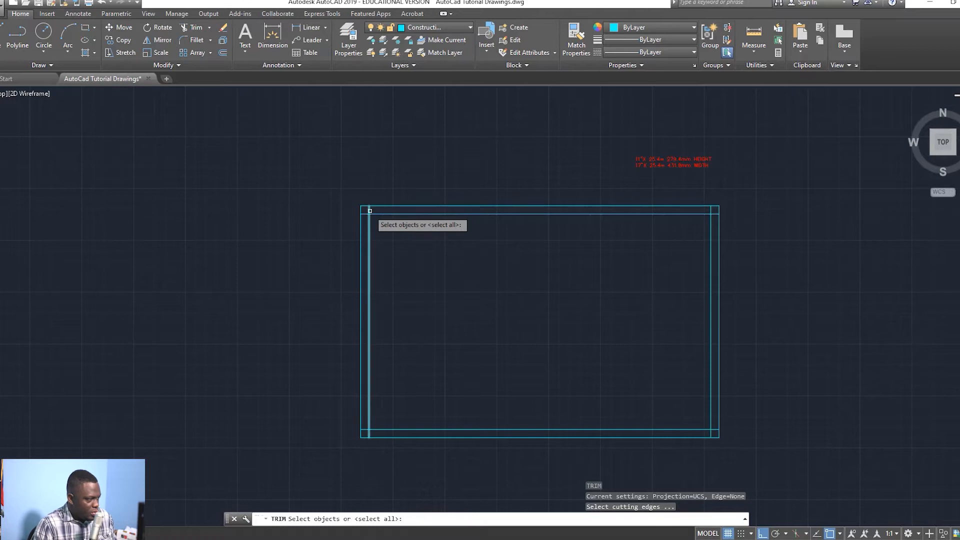
Step: Trim the inner border overhangs at the top-left, bottom-left and bottom-right corners
{"action": "key", "text": "Return"}
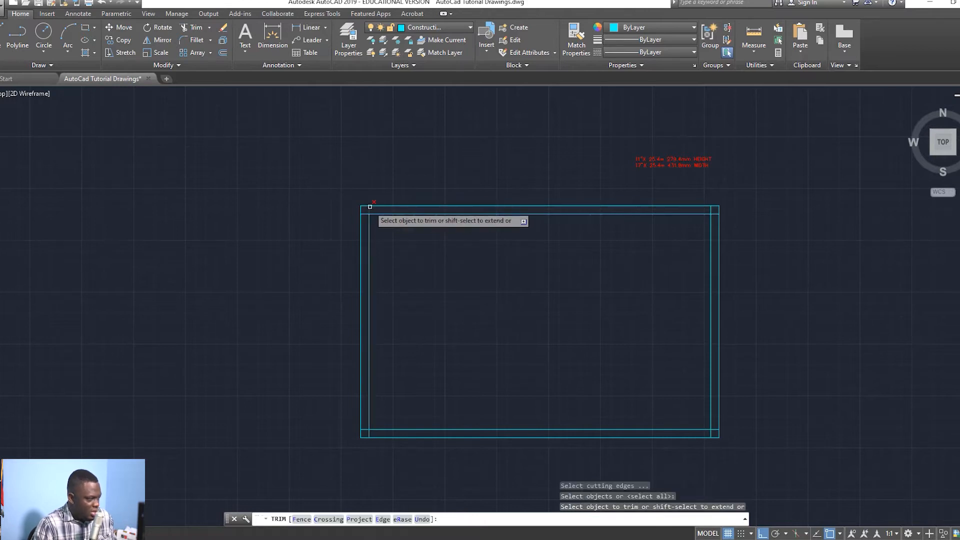
{"action": "left_click", "coordinate": [369, 207]}
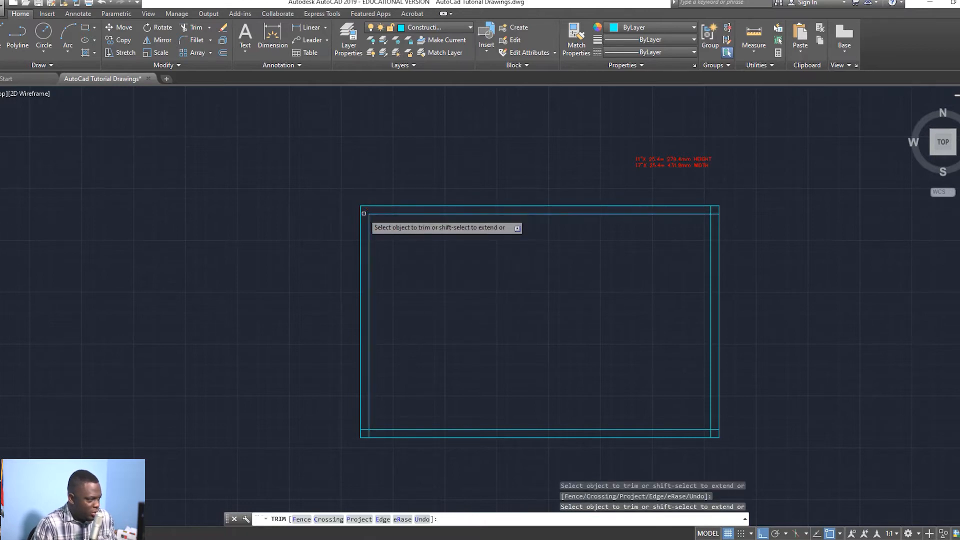
{"action": "left_click", "coordinate": [371, 433]}
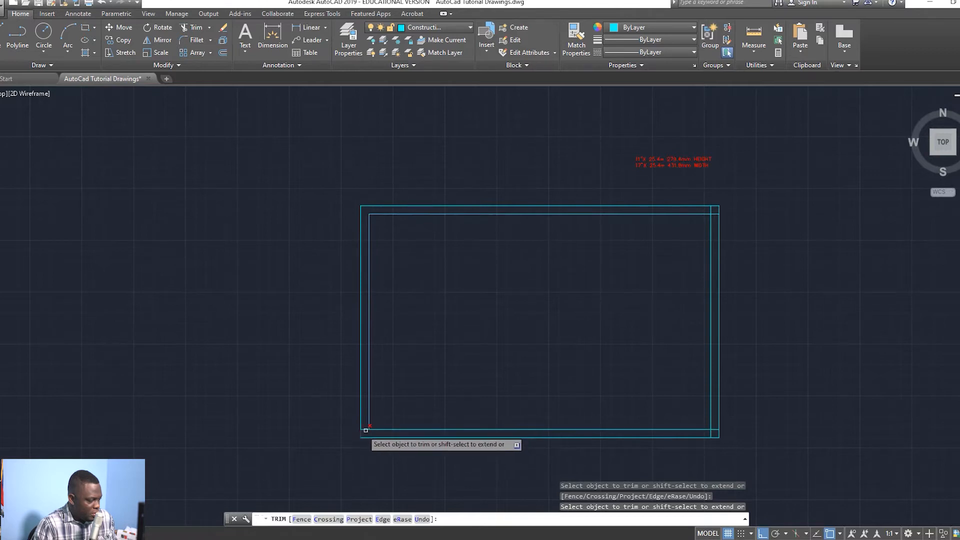
{"action": "left_click", "coordinate": [712, 433]}
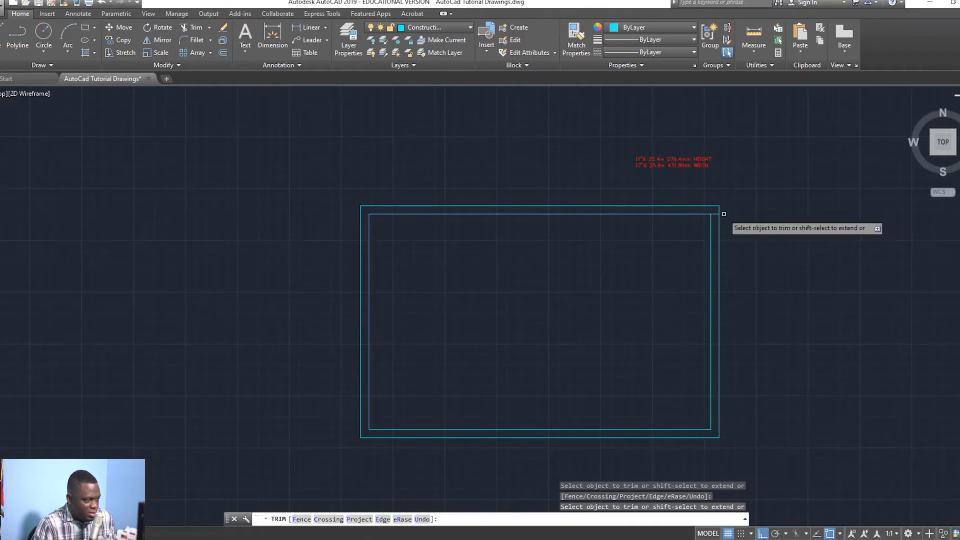
{"action": "key", "text": "Escape"}
{"action": "scroll", "coordinate": [498, 221], "scroll_direction": "up", "scroll_amount": 2}
{"action": "middle_click_drag", "start_coordinate": [503, 255], "coordinate": [496, 206]}
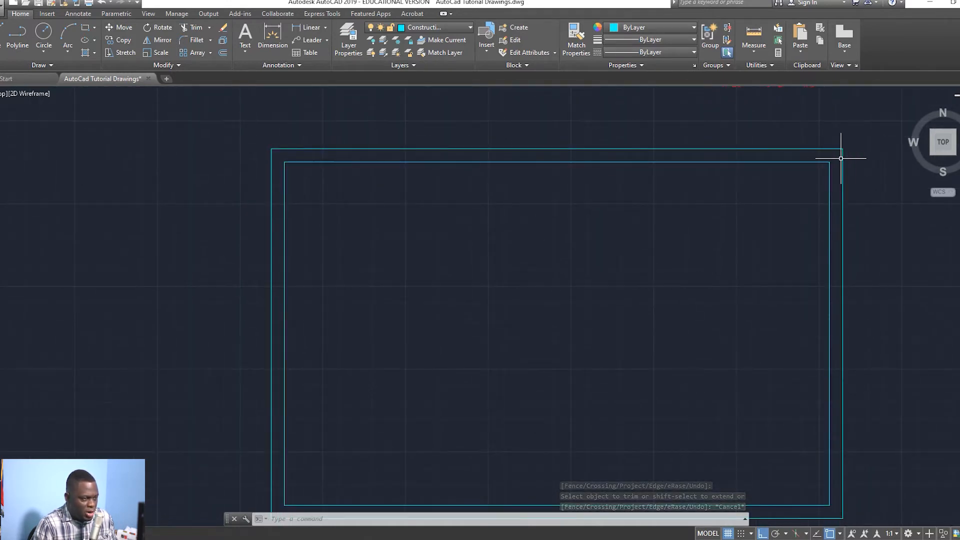
{"action": "middle_click_drag", "start_coordinate": [638, 286], "coordinate": [647, 226]}
Step: Move the top, right, bottom and left inner border lines onto the Outline layer
{"action": "scroll", "coordinate": [647, 226], "scroll_direction": "down", "scroll_amount": 2}
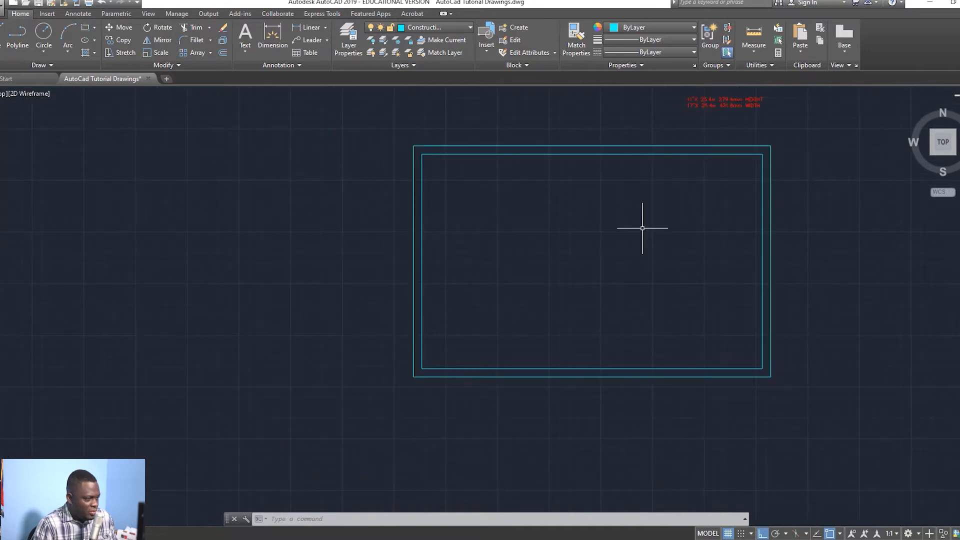
{"action": "left_click", "coordinate": [592, 154]}
{"action": "left_click", "coordinate": [764, 287]}
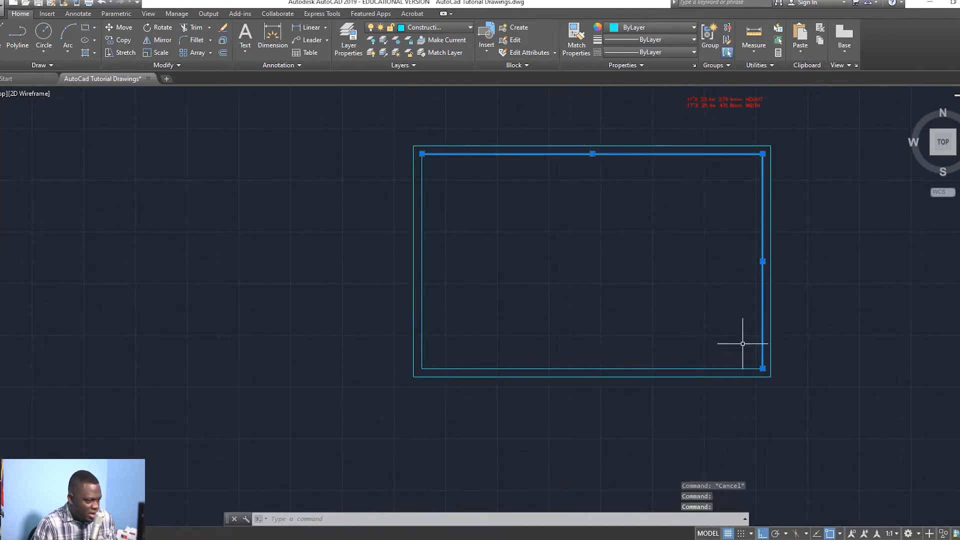
{"action": "left_click", "coordinate": [720, 369]}
{"action": "left_click", "coordinate": [422, 301]}
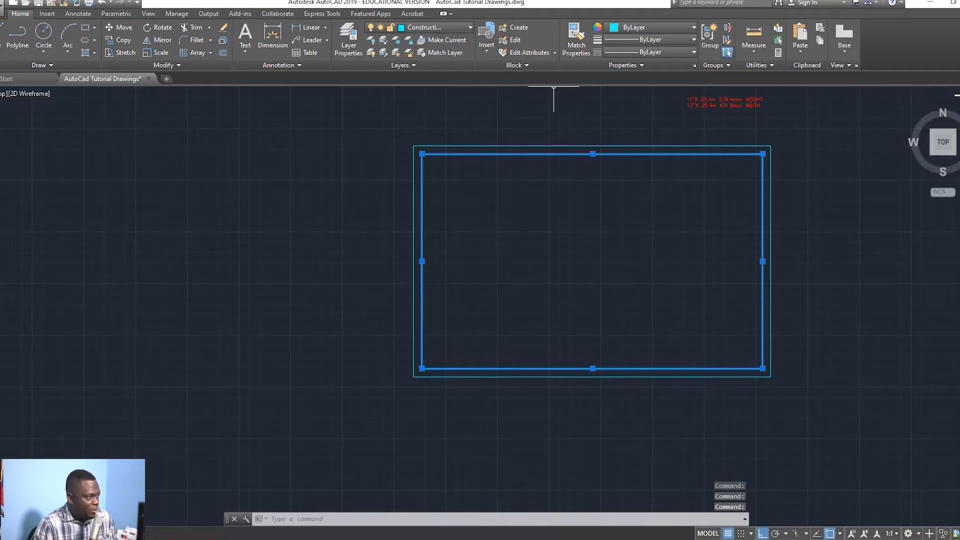
{"action": "left_click", "coordinate": [443, 28]}
{"action": "left_click", "coordinate": [429, 102]}
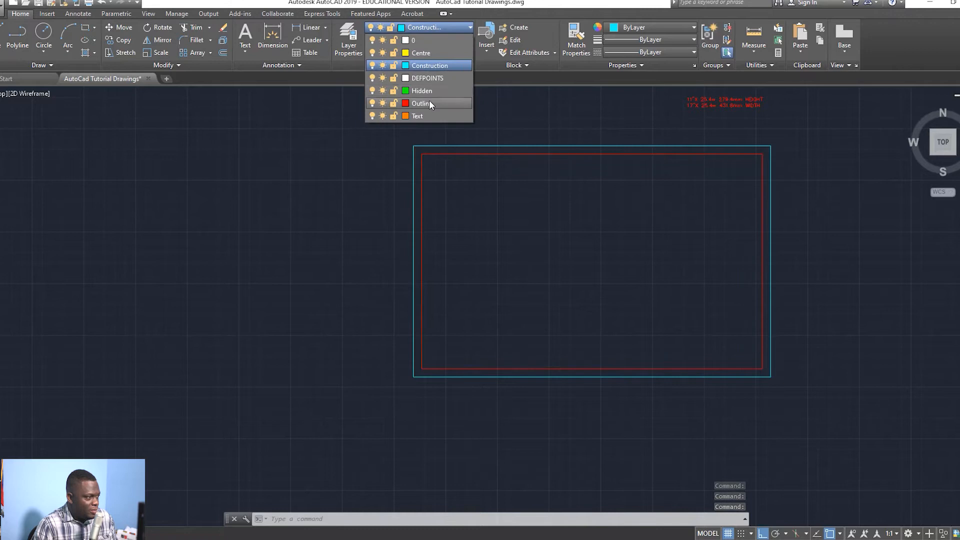
{"action": "key", "text": "Escape"}
{"action": "scroll", "coordinate": [564, 326], "scroll_direction": "down", "scroll_amount": 1}
{"action": "scroll", "coordinate": [485, 224], "scroll_direction": "up", "scroll_amount": 1}
{"action": "scroll", "coordinate": [486, 224], "scroll_direction": "up", "scroll_amount": 2}
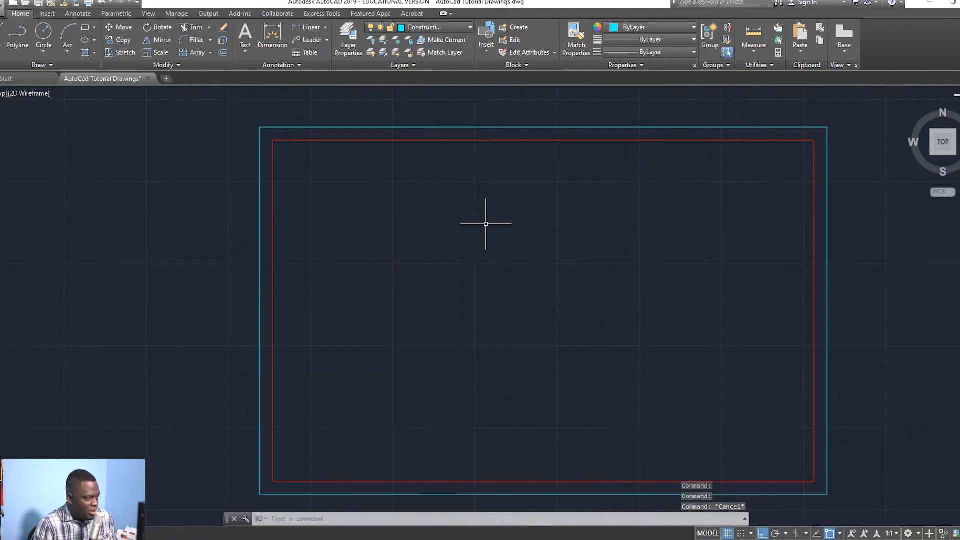
Step: Check the outer rectangle and red bottom border line, starting and cancelling a trim
{"action": "left_click", "coordinate": [468, 128]}
{"action": "key", "text": "Escape"}
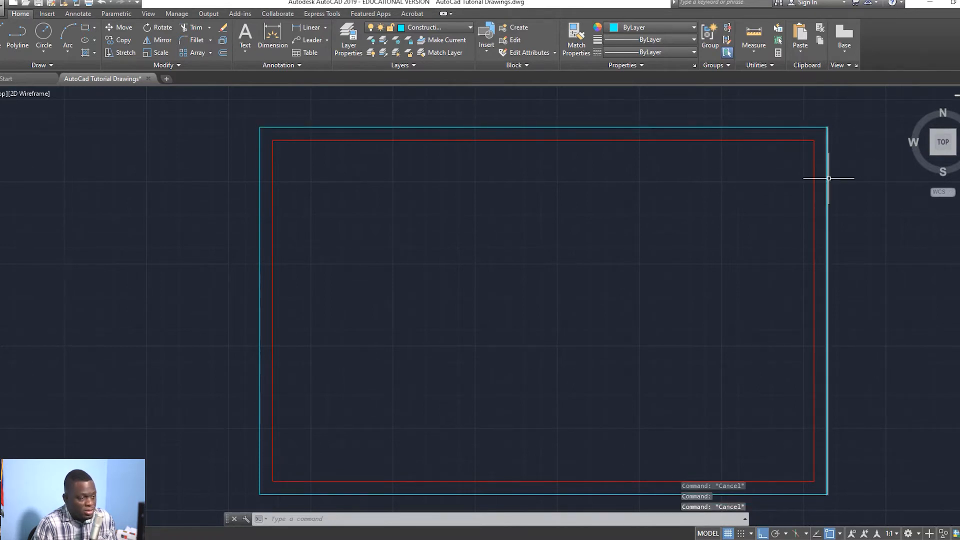
{"action": "key", "text": "Escape"}
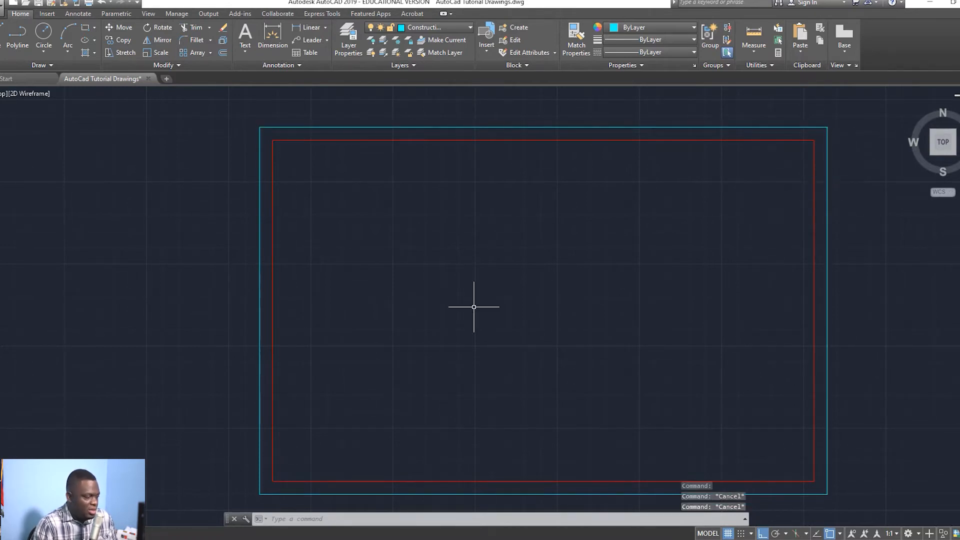
{"action": "key", "text": "Escape"}
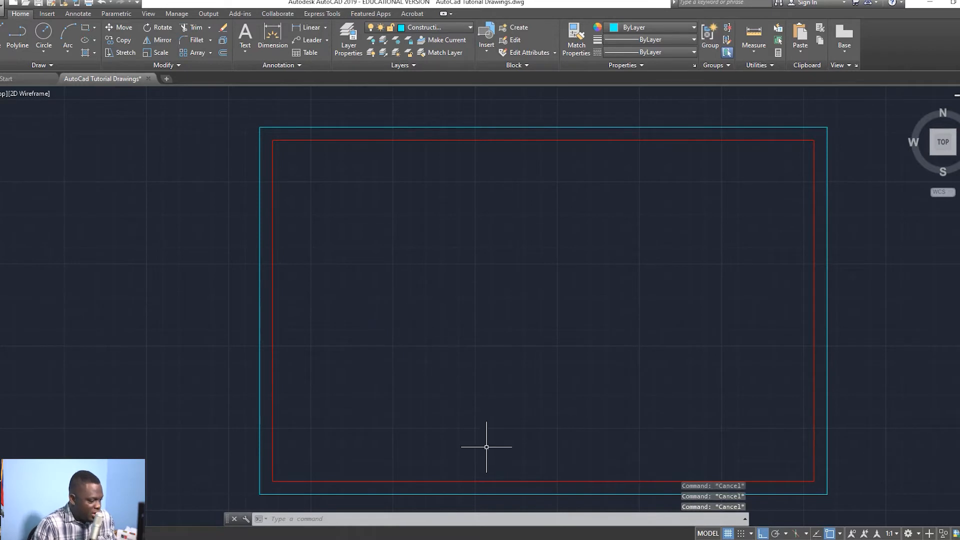
{"action": "left_click", "coordinate": [473, 482]}
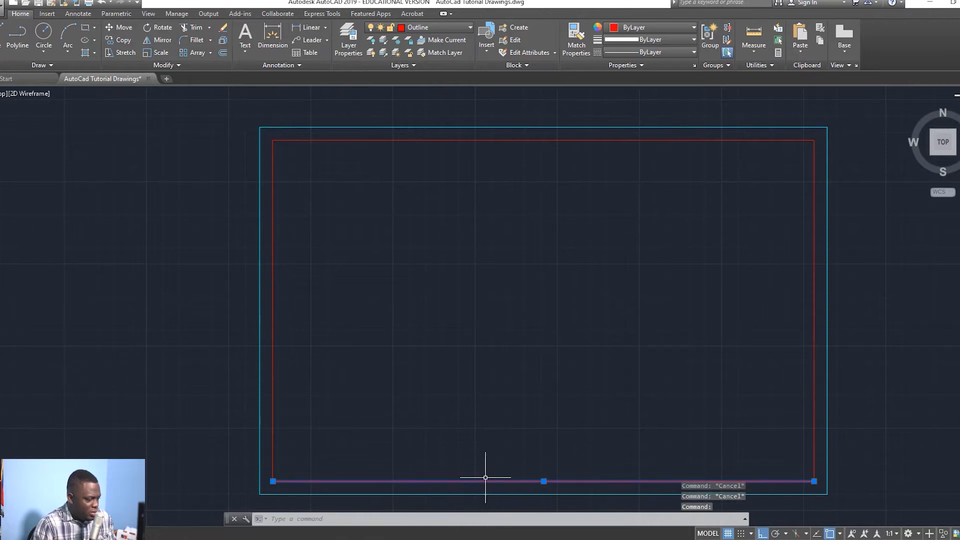
{"action": "key", "text": "Escape"}
{"action": "type", "text": "tr"}
{"action": "key", "text": "Return"}
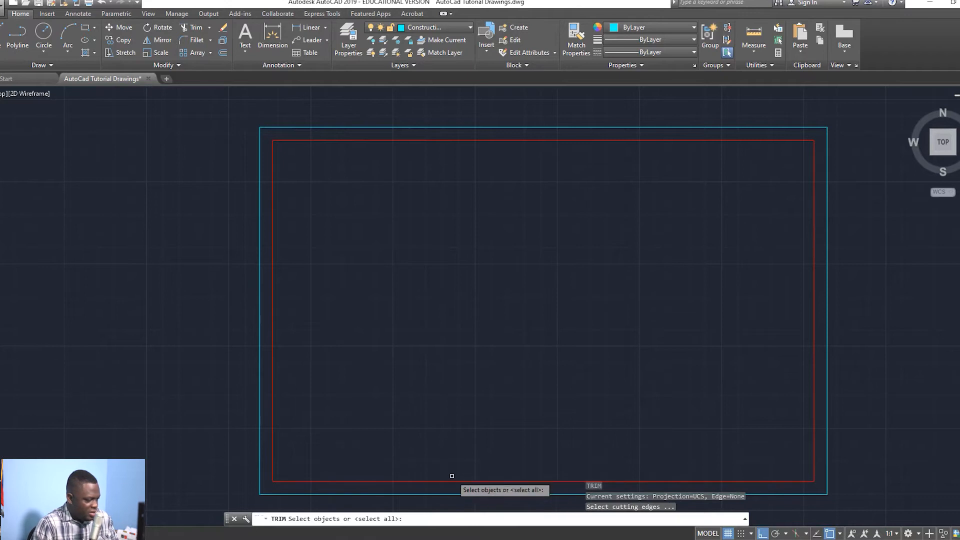
{"action": "key", "text": "Escape"}
Step: Offset the bottom border line upward twice at 10 units
{"action": "type", "text": "o"}
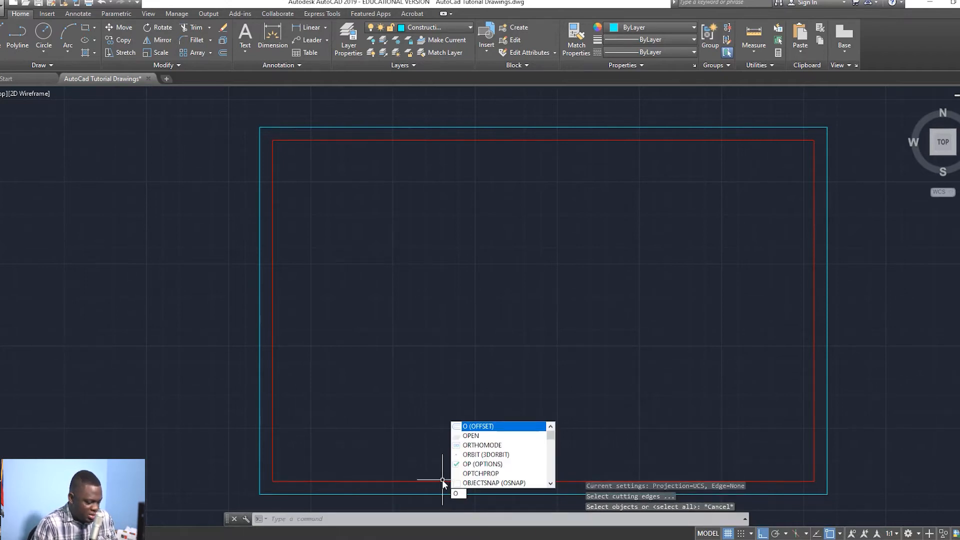
{"action": "key", "text": "Return"}
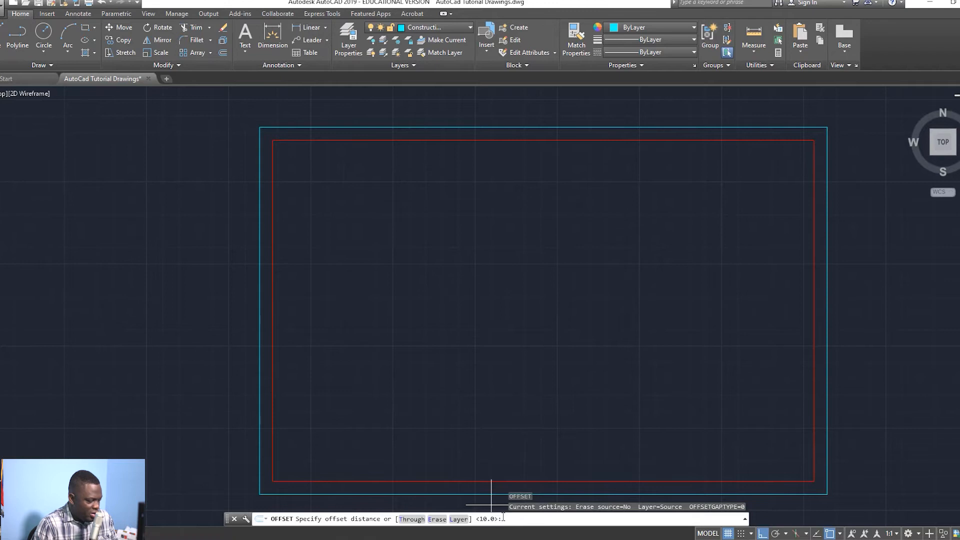
{"action": "key", "text": "Return"}
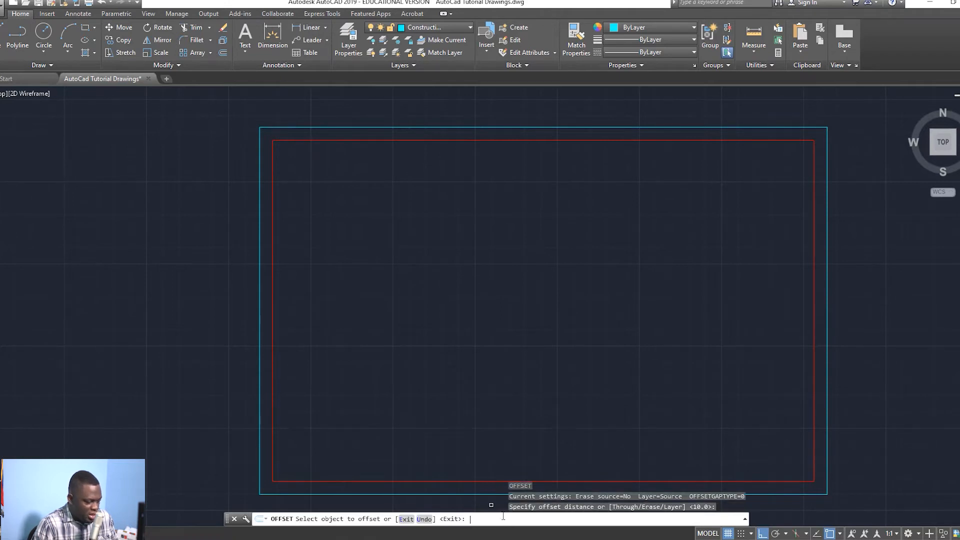
{"action": "left_click", "coordinate": [424, 481]}
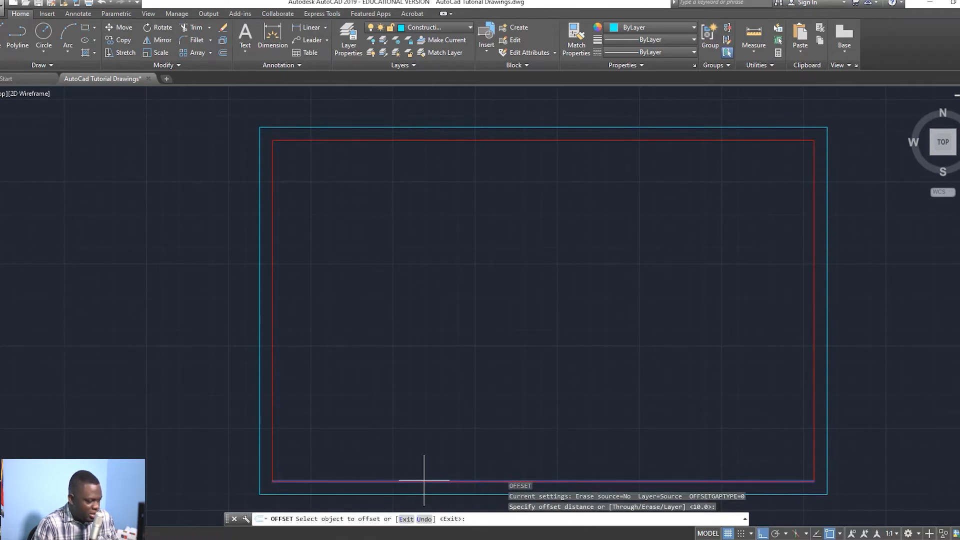
{"action": "left_click", "coordinate": [434, 438]}
{"action": "left_click", "coordinate": [436, 468]}
{"action": "left_click", "coordinate": [440, 426]}
{"action": "key", "text": "Escape"}
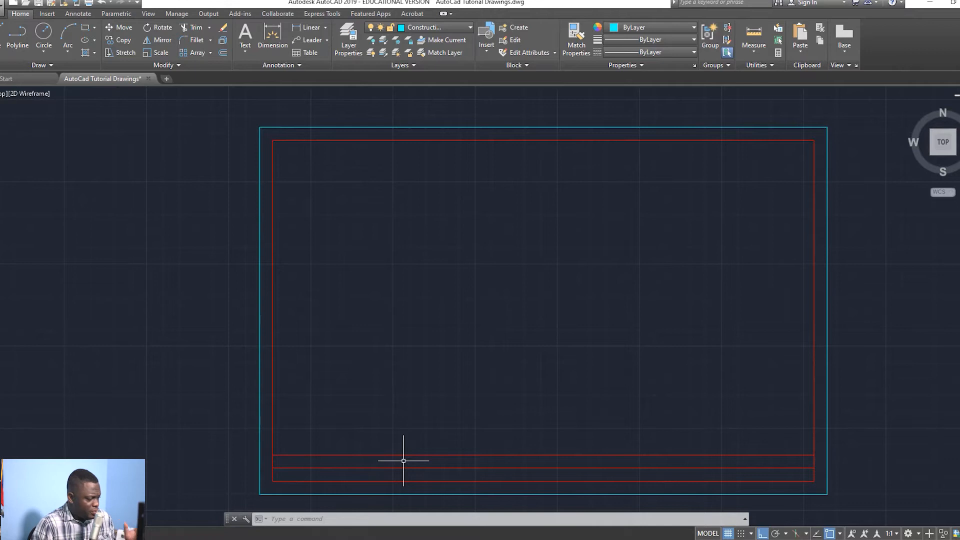
Step: Offset four title-block band lines 3 units inward
{"action": "type", "text": "o"}
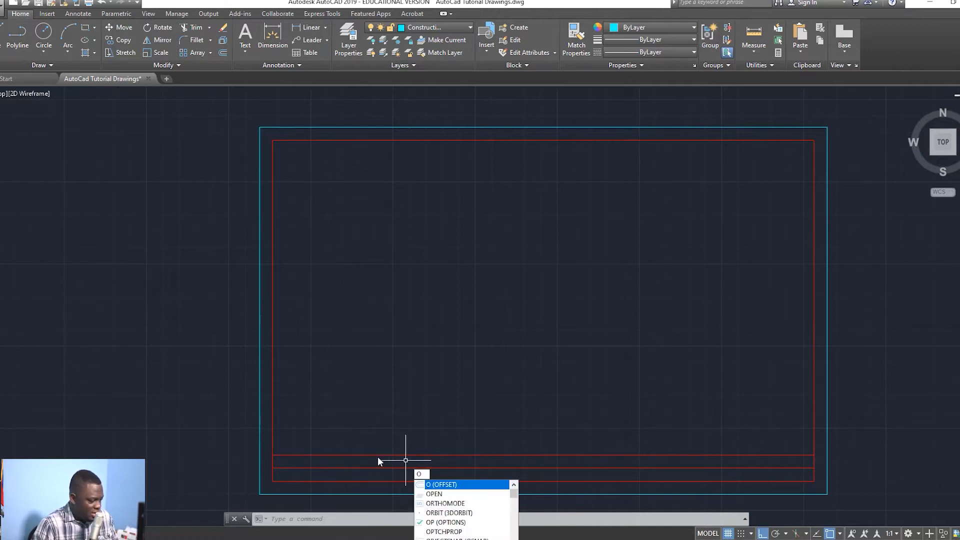
{"action": "left_click", "coordinate": [450, 484]}
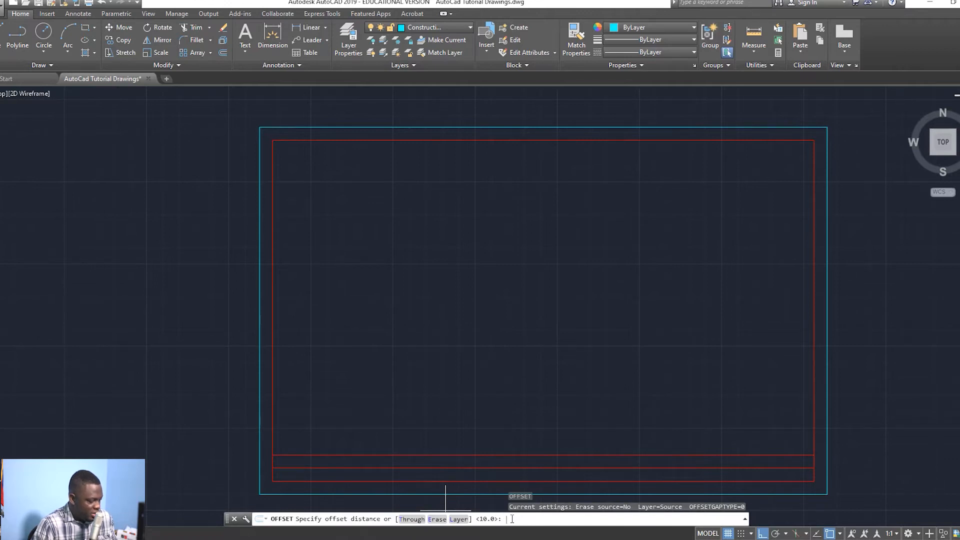
{"action": "type", "text": "3"}
{"action": "key", "text": "Return"}
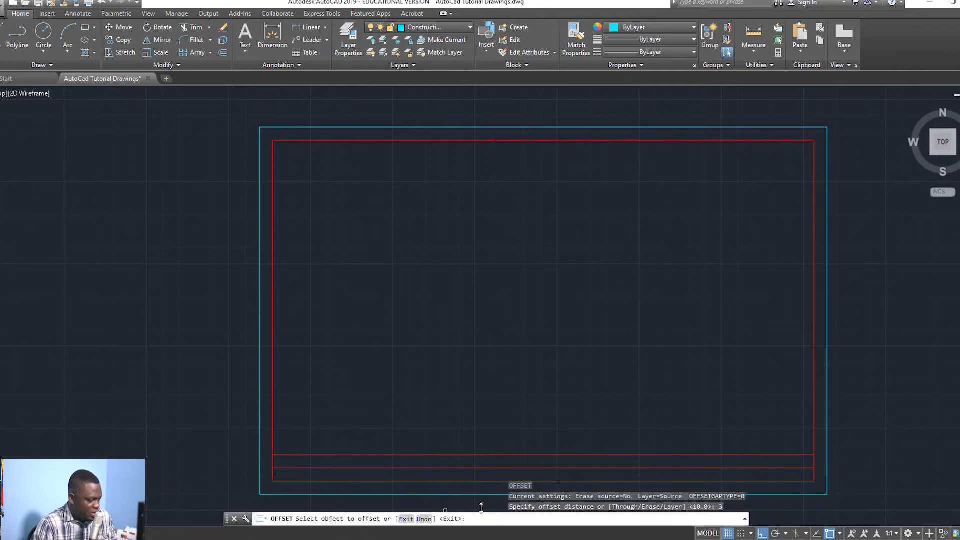
{"action": "left_click", "coordinate": [385, 455]}
{"action": "left_click", "coordinate": [383, 460]}
{"action": "left_click", "coordinate": [382, 467]}
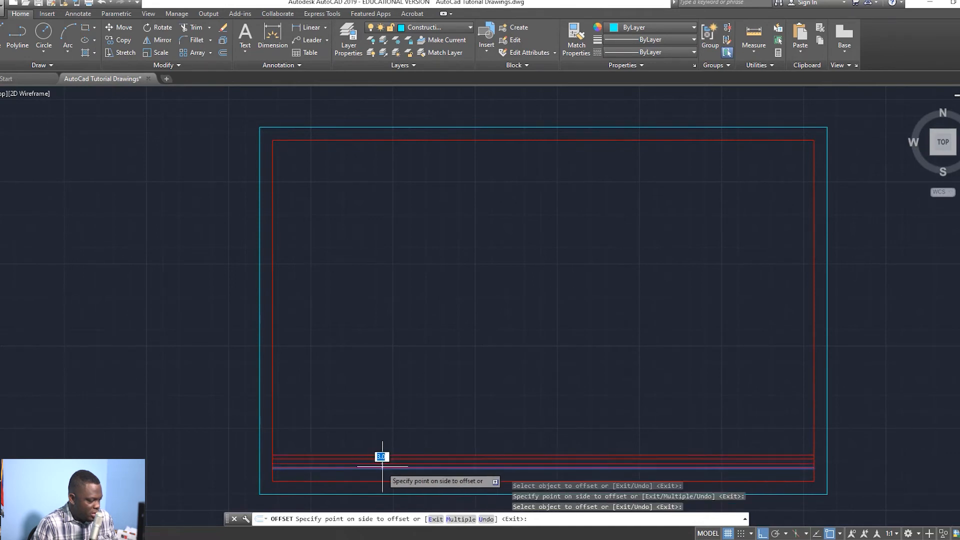
{"action": "left_click", "coordinate": [381, 470]}
{"action": "left_click", "coordinate": [384, 468]}
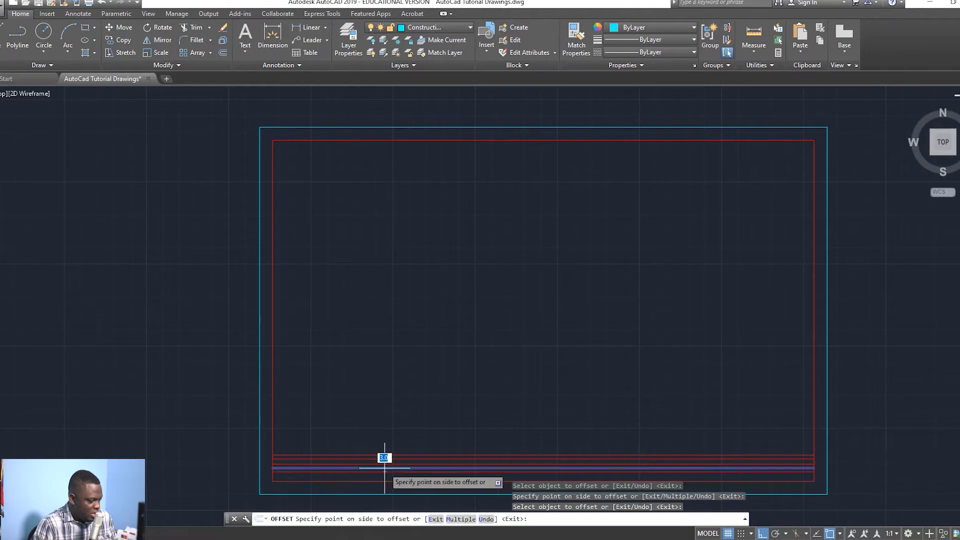
{"action": "left_click", "coordinate": [380, 475]}
{"action": "left_click", "coordinate": [378, 481]}
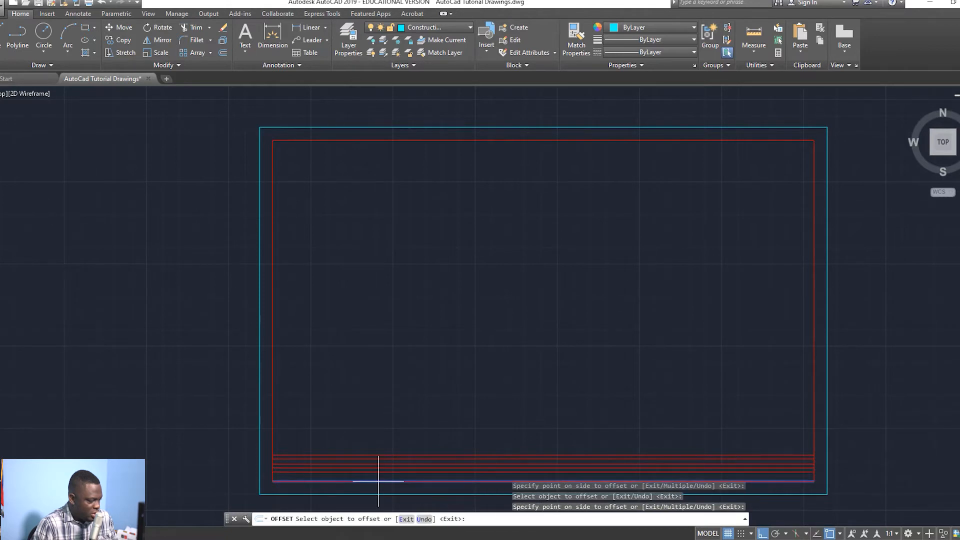
{"action": "left_click", "coordinate": [380, 475]}
{"action": "key", "text": "Escape"}
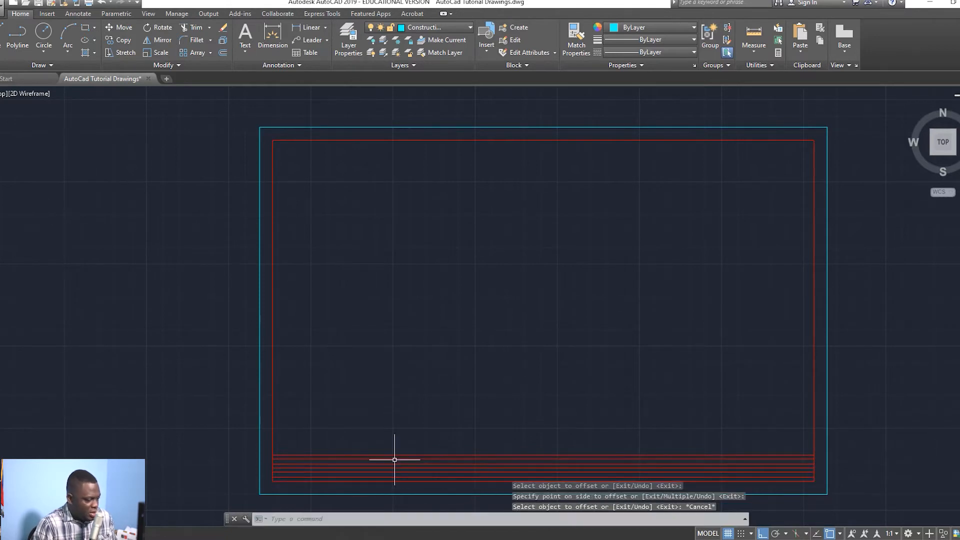
Step: Put two of the new 3-unit lines on the Construction layer
{"action": "left_click", "coordinate": [395, 458]}
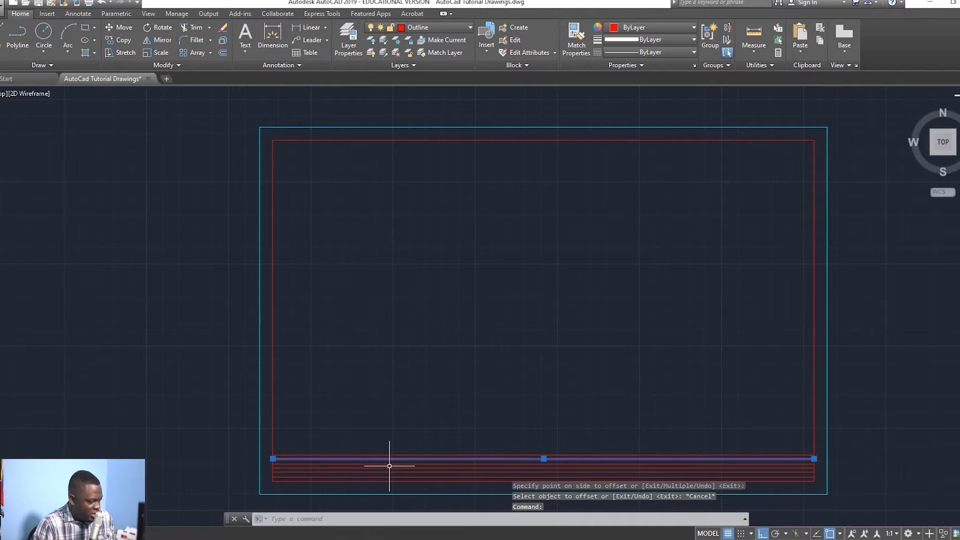
{"action": "left_click", "coordinate": [387, 472]}
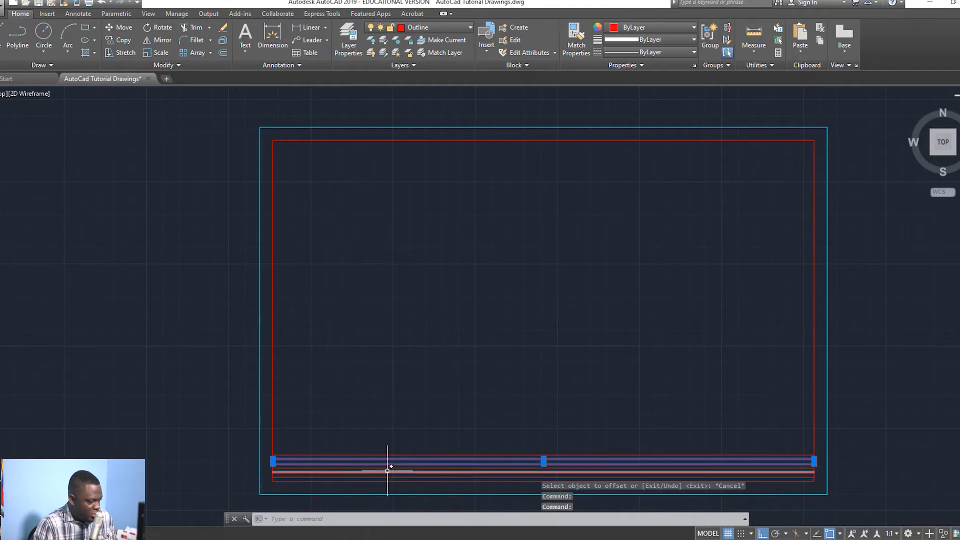
{"action": "left_click", "coordinate": [435, 27]}
{"action": "left_click", "coordinate": [420, 100]}
{"action": "key", "text": "Escape"}
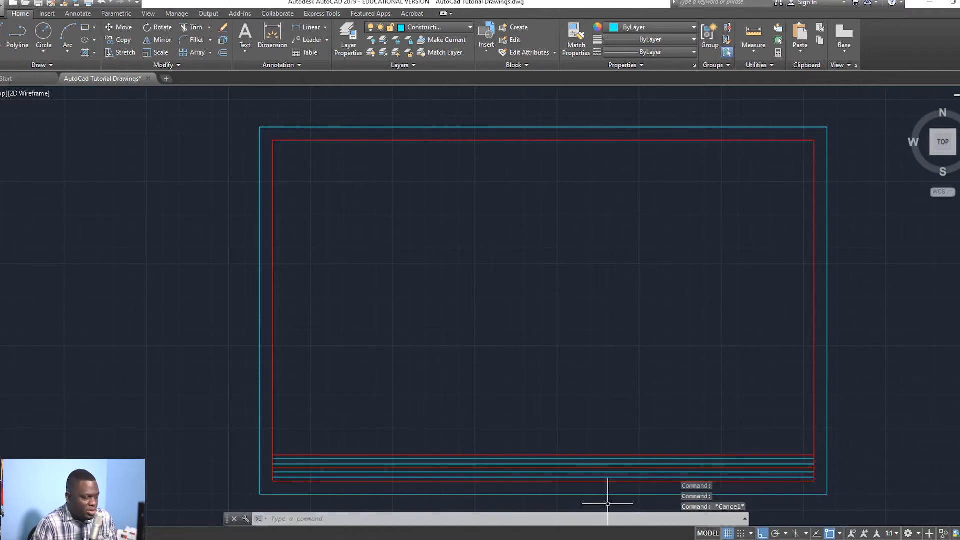
{"action": "scroll", "coordinate": [370, 468], "scroll_direction": "up", "scroll_amount": 2}
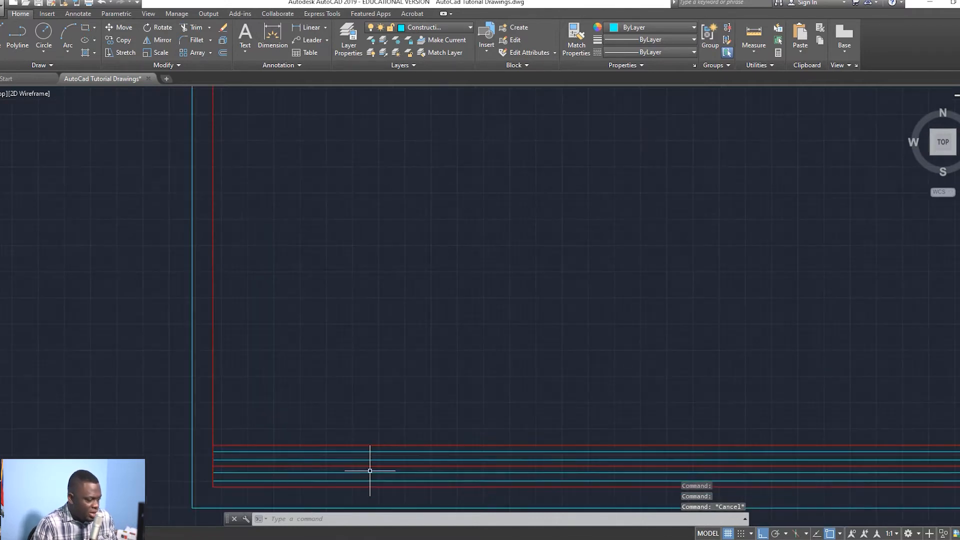
{"action": "left_click", "coordinate": [324, 445]}
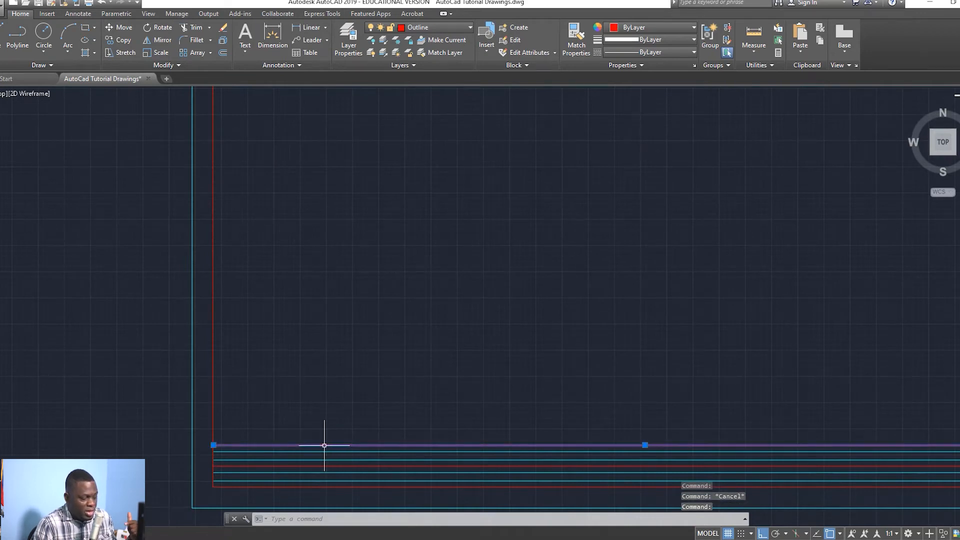
{"action": "key", "text": "Escape"}
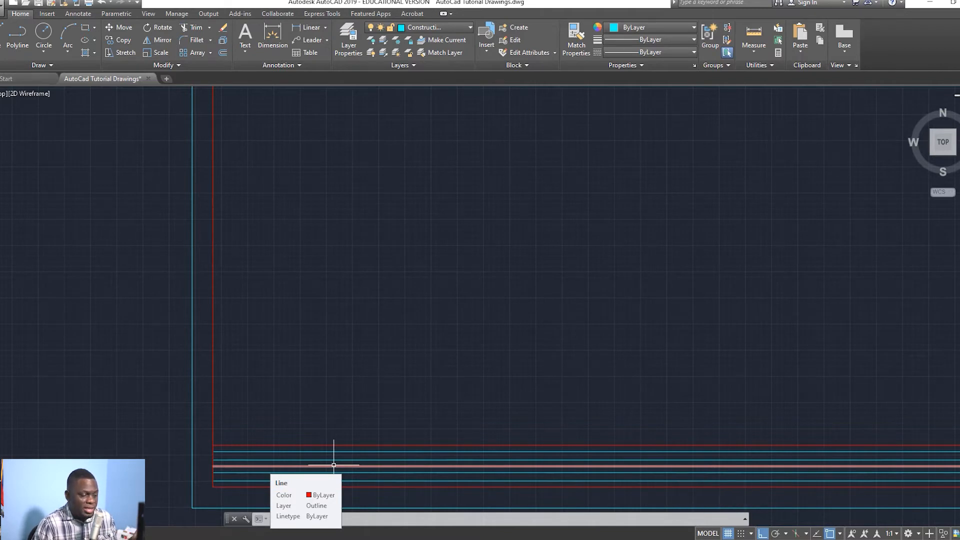
{"action": "scroll", "coordinate": [400, 459], "scroll_direction": "down", "scroll_amount": 3}
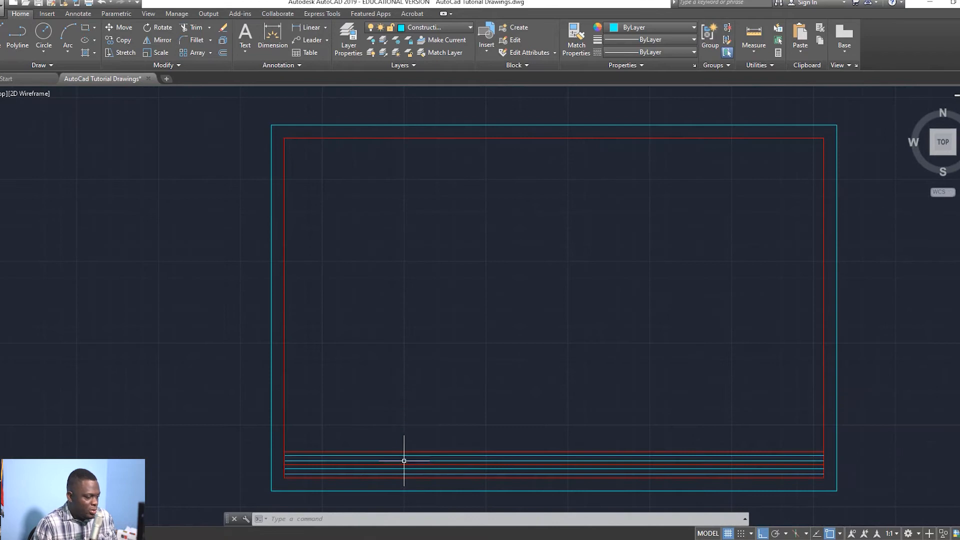
{"action": "key", "text": "Escape"}
{"action": "key", "text": "Escape"}
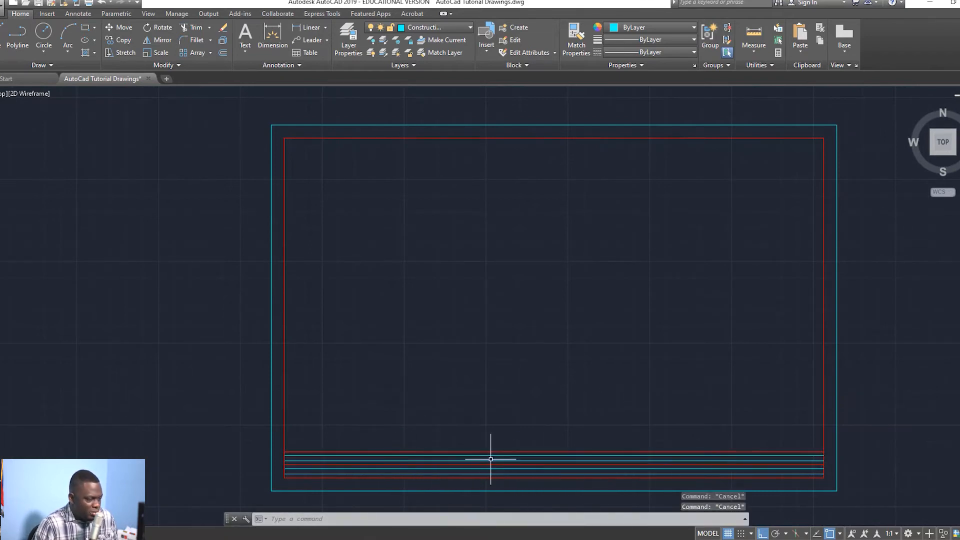
Step: Divide the top title-block line into 3 equal segments with DIV
{"action": "key", "text": "Escape"}
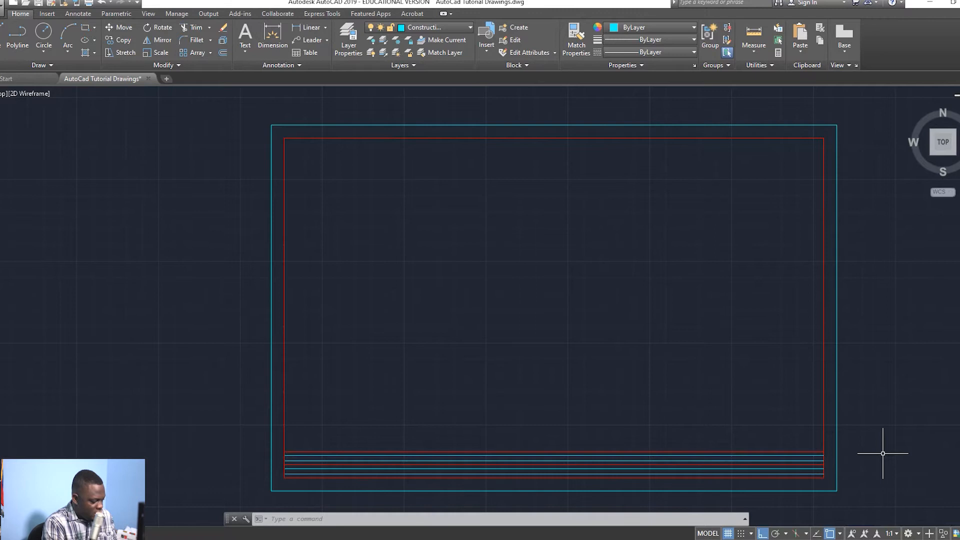
{"action": "key", "text": "Escape"}
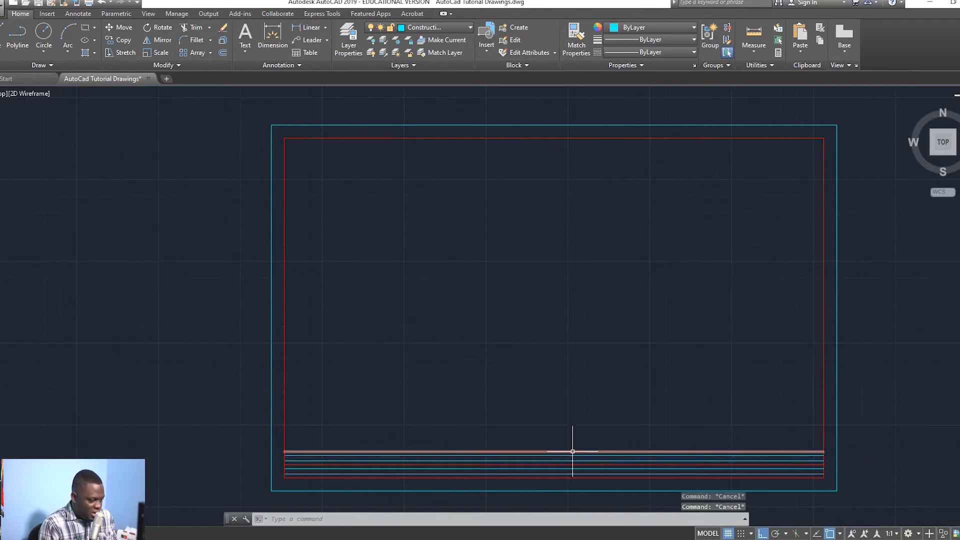
{"action": "left_click", "coordinate": [573, 452]}
{"action": "key", "text": "Escape"}
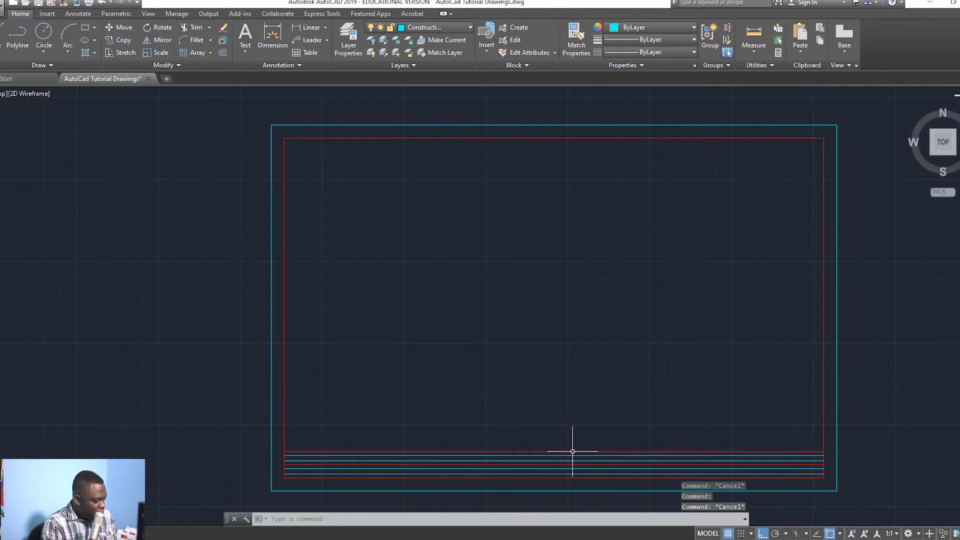
{"action": "type", "text": "DI"}
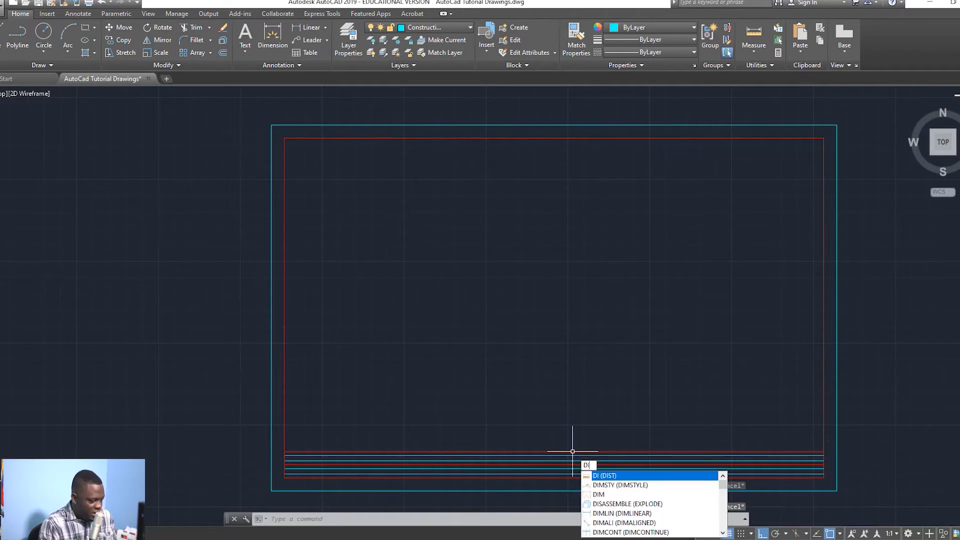
{"action": "type", "text": "V"}
{"action": "key", "text": "Return"}
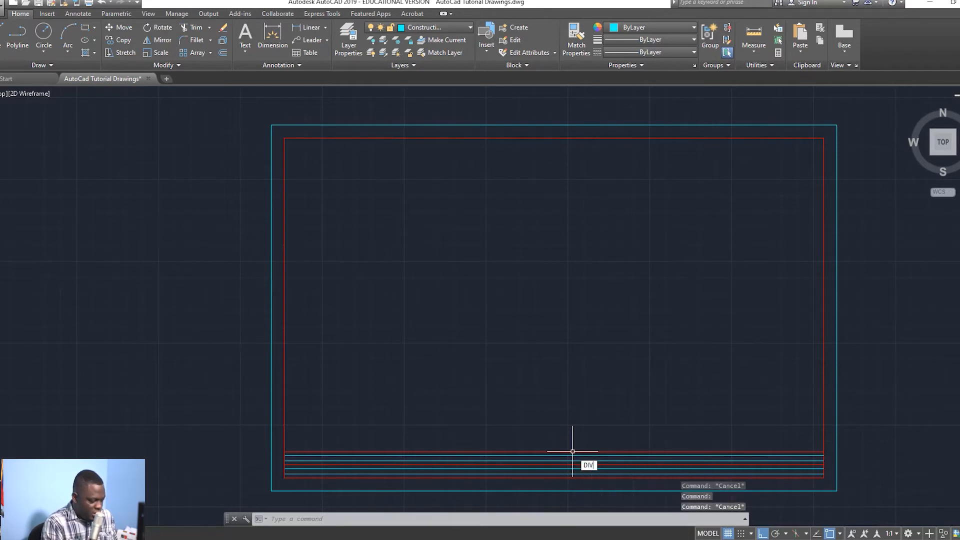
{"action": "left_click", "coordinate": [517, 452]}
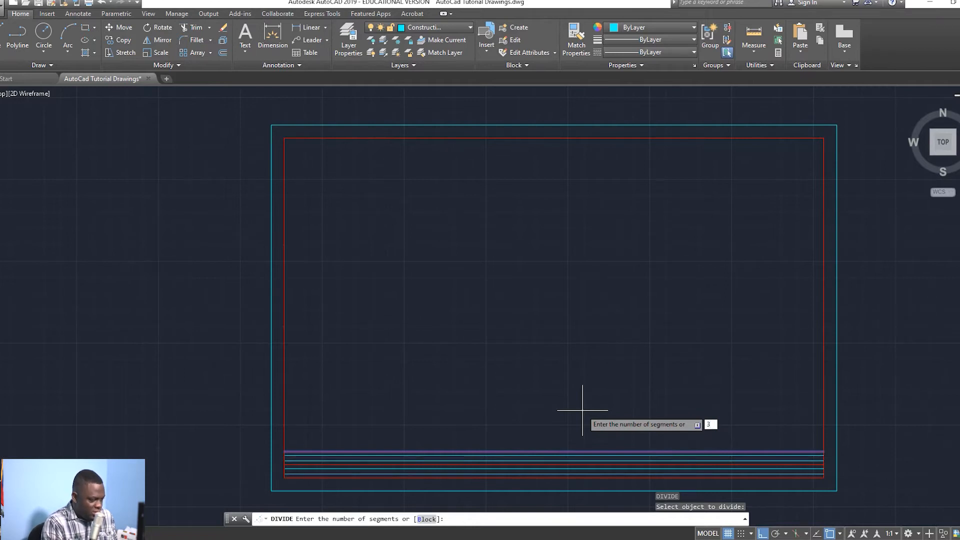
{"action": "key", "text": "Return"}
Step: Pan and zoom to recentre the drawing frame
{"action": "scroll", "coordinate": [595, 430], "scroll_direction": "up", "scroll_amount": 2}
{"action": "scroll", "coordinate": [547, 456], "scroll_direction": "down", "scroll_amount": 2}
{"action": "middle_click_drag", "start_coordinate": [549, 455], "coordinate": [532, 403]}
{"action": "scroll", "coordinate": [515, 382], "scroll_direction": "up", "scroll_amount": 2}
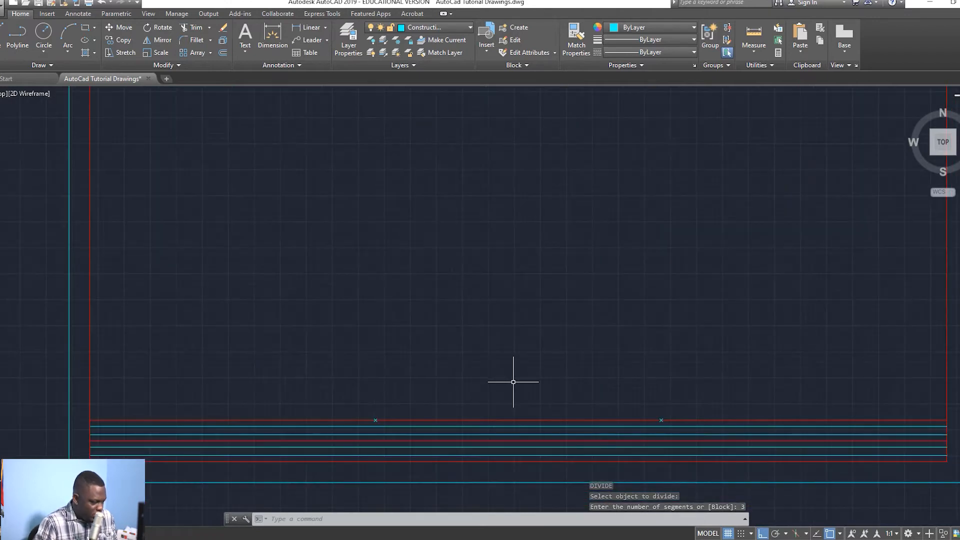
{"action": "scroll", "coordinate": [525, 280], "scroll_direction": "down", "scroll_amount": 2}
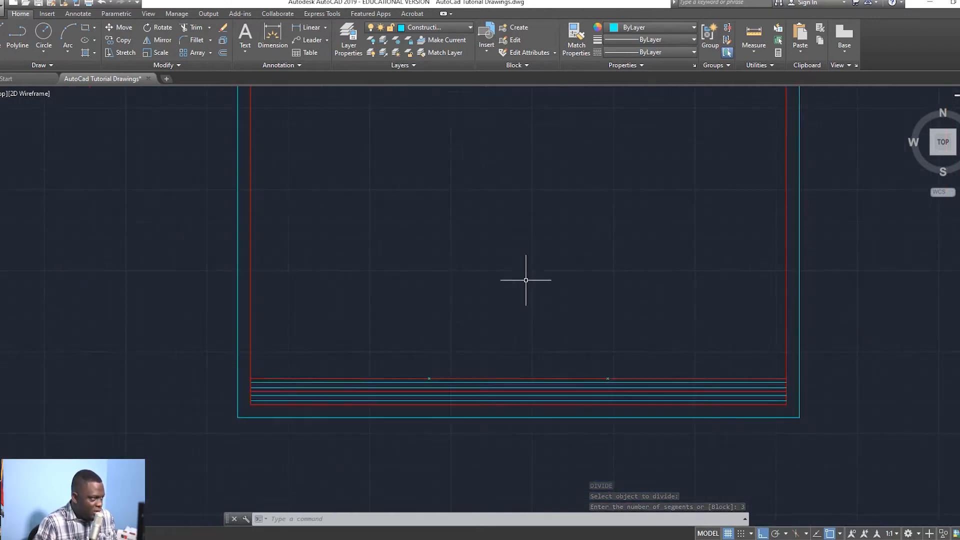
{"action": "left_click", "coordinate": [436, 27]}
Step: On the Outline layer with midpoint snap on, draw vertical lines down from both marker points
{"action": "left_click", "coordinate": [423, 104]}
{"action": "scroll", "coordinate": [500, 415], "scroll_direction": "up", "scroll_amount": 3}
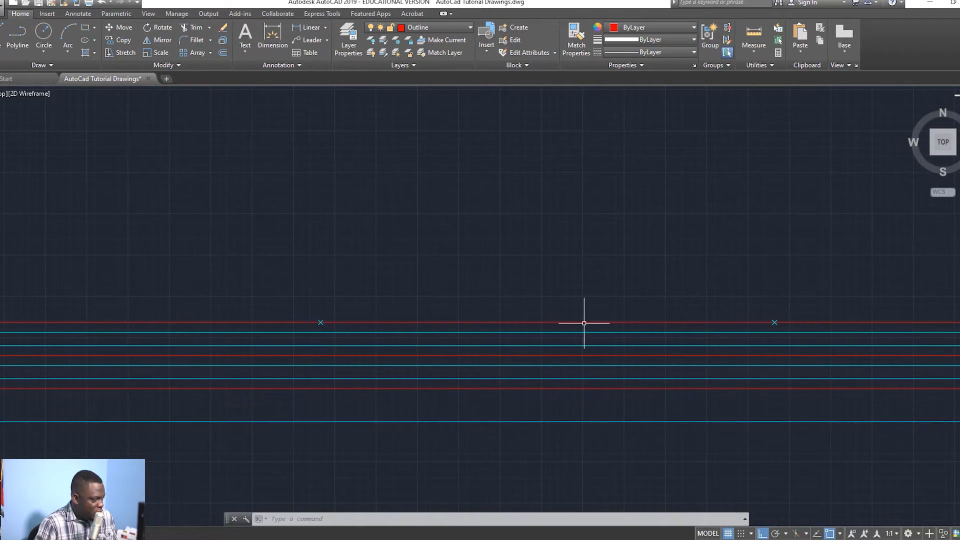
{"action": "left_click", "coordinate": [2, 38]}
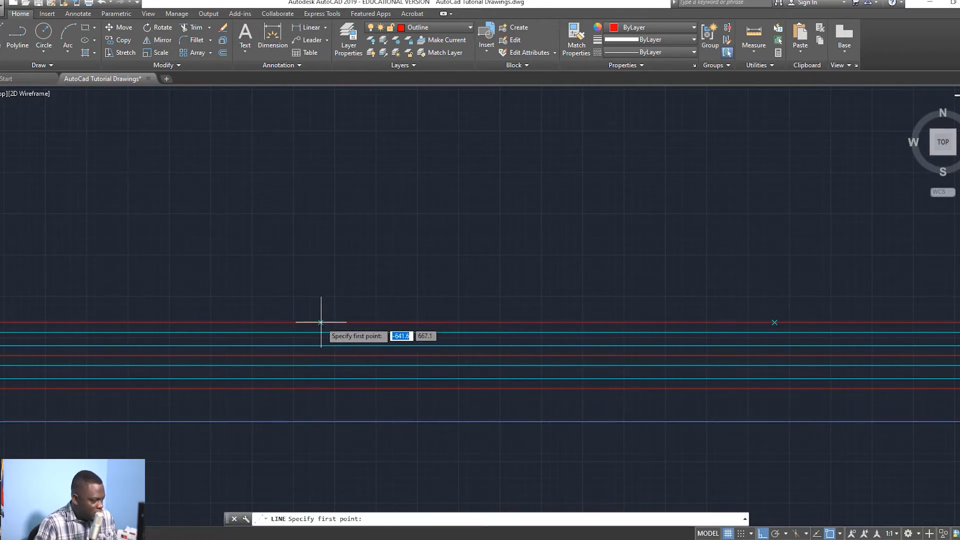
{"action": "left_click", "coordinate": [841, 534]}
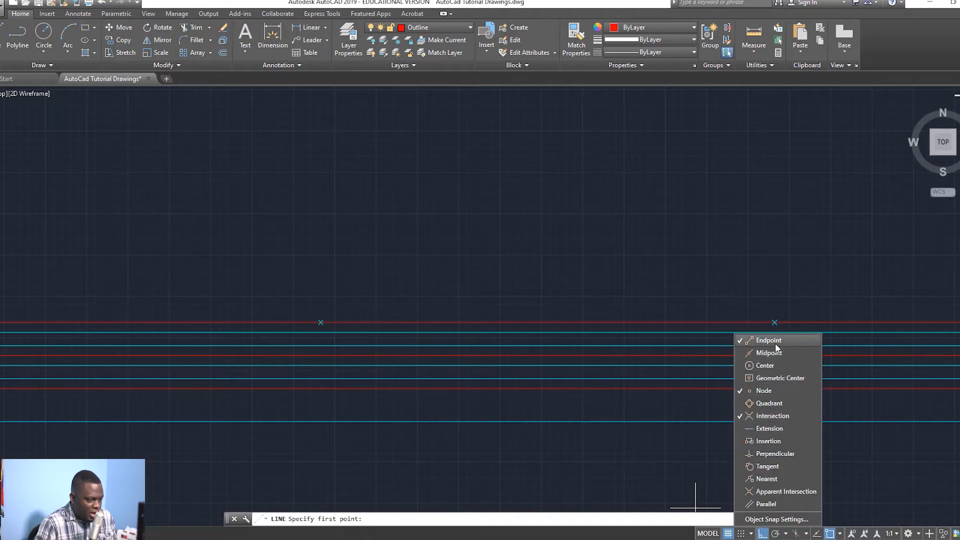
{"action": "left_click", "coordinate": [764, 355]}
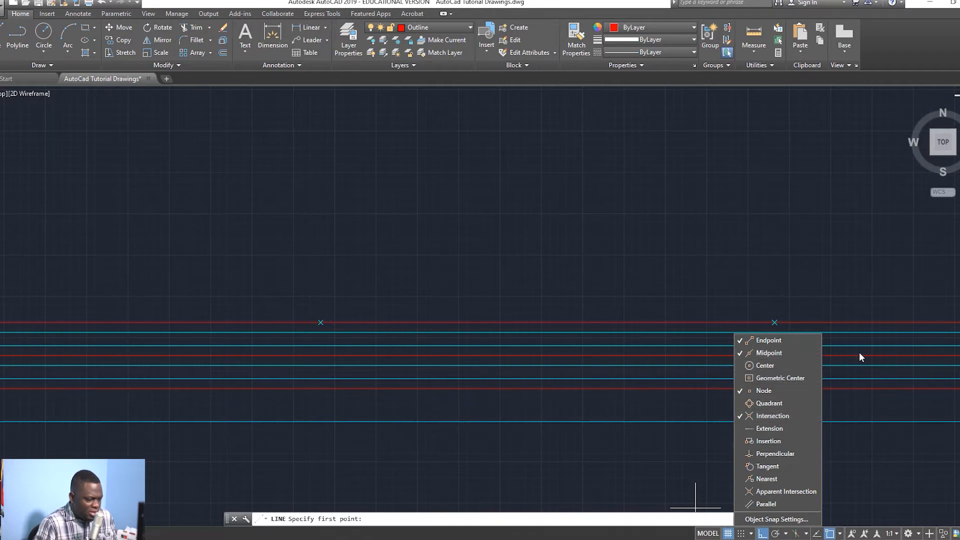
{"action": "left_click", "coordinate": [211, 367]}
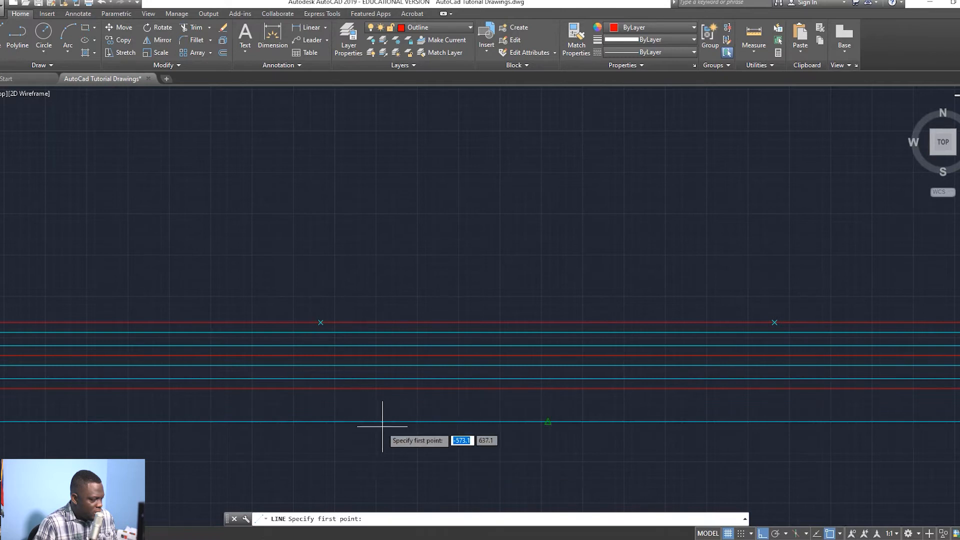
{"action": "left_click", "coordinate": [320, 323]}
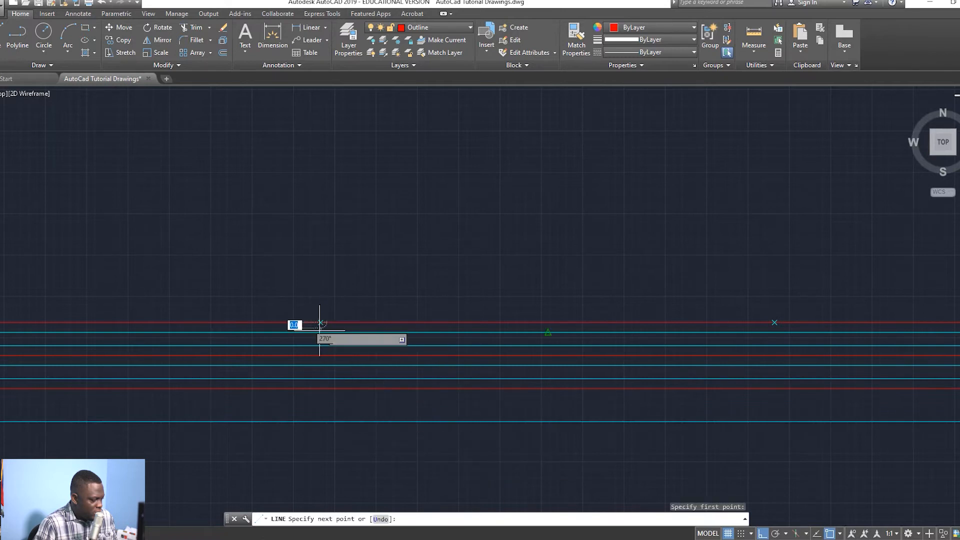
{"action": "left_click", "coordinate": [315, 400]}
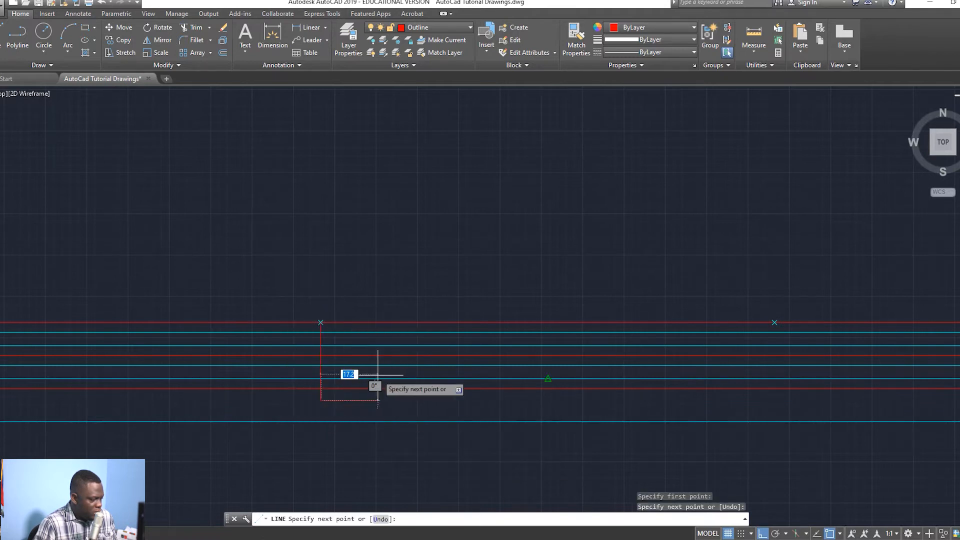
{"action": "key", "text": "Return"}
{"action": "key", "text": "Return"}
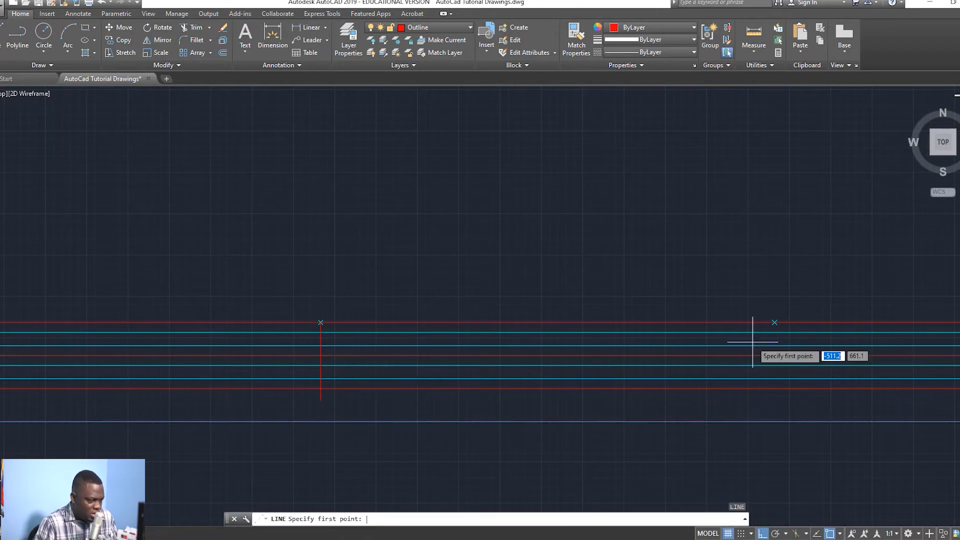
{"action": "left_click", "coordinate": [775, 323]}
{"action": "left_click", "coordinate": [776, 405]}
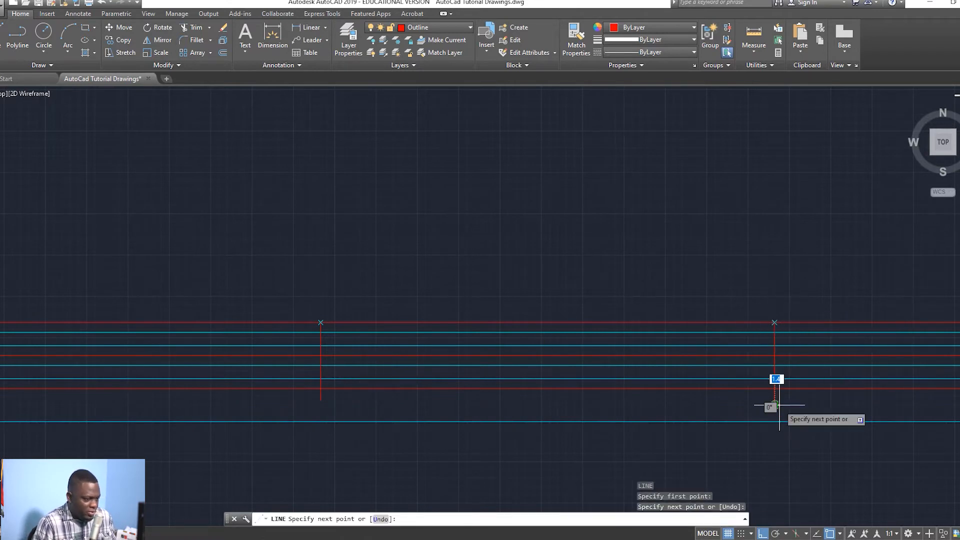
{"action": "key", "text": "Escape"}
Step: Trim both dividers' overhangs below the lower line of the title strip
{"action": "type", "text": "tr"}
{"action": "key", "text": "Return"}
{"action": "key", "text": "Return"}
{"action": "left_click", "coordinate": [320, 397]}
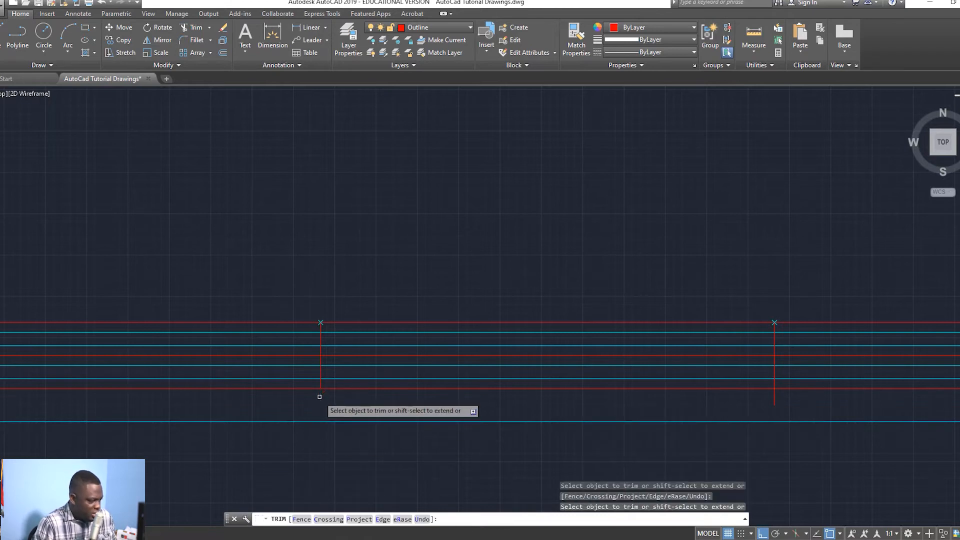
{"action": "left_click", "coordinate": [772, 396]}
{"action": "key", "text": "Escape"}
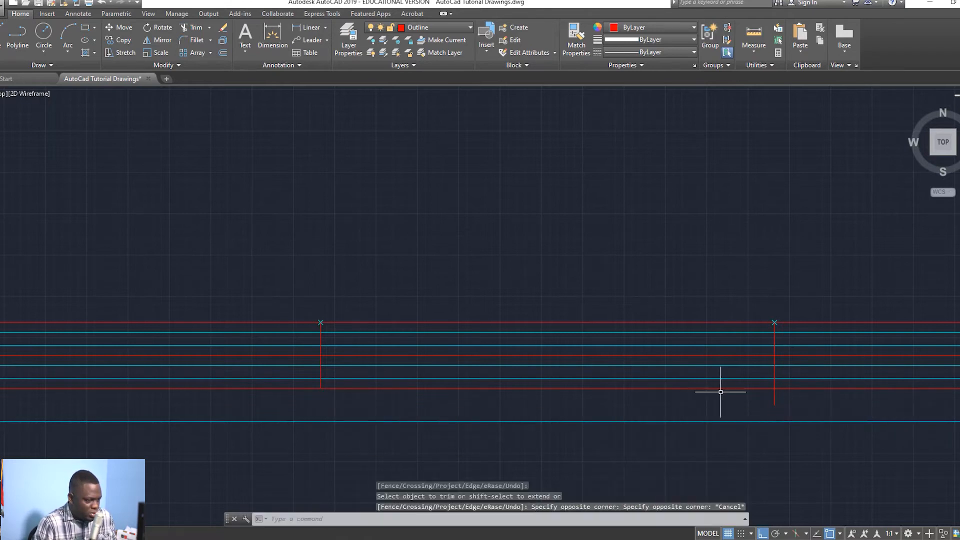
{"action": "left_click", "coordinate": [778, 395]}
{"action": "key", "text": "Escape"}
{"action": "key", "text": "Return"}
{"action": "key", "text": "Return"}
{"action": "left_click", "coordinate": [775, 396]}
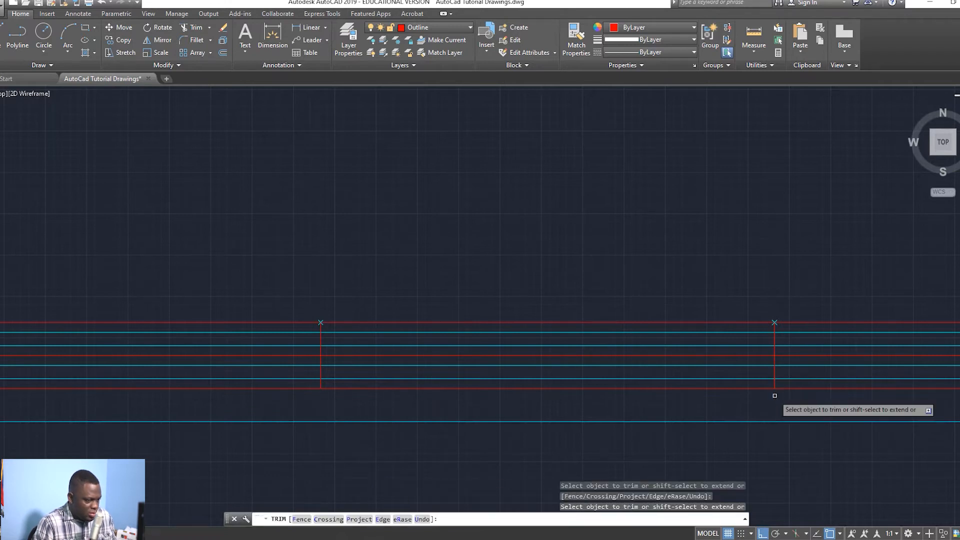
{"action": "key", "text": "Escape"}
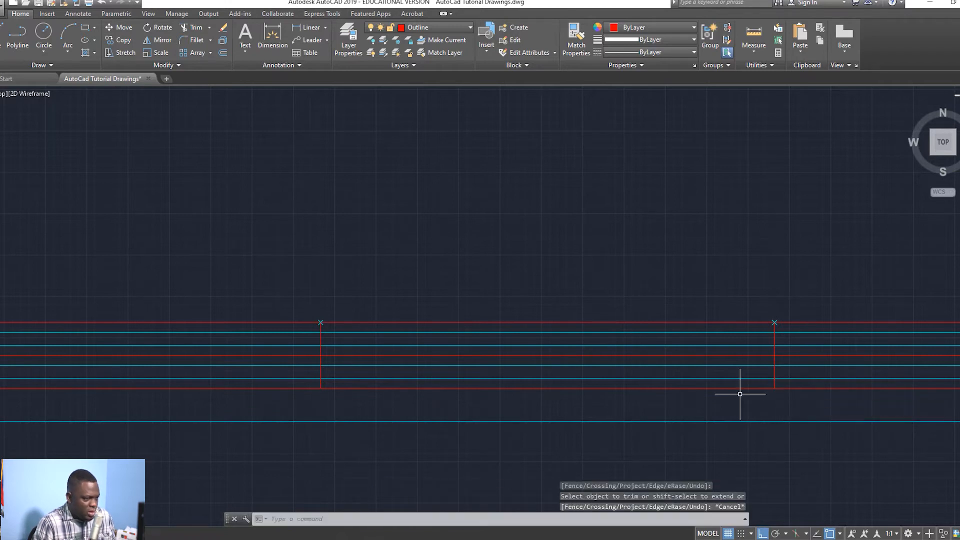
Step: Erase the two point markers at the tops of the dividers
{"action": "left_click", "coordinate": [322, 322]}
{"action": "key", "text": "Delete"}
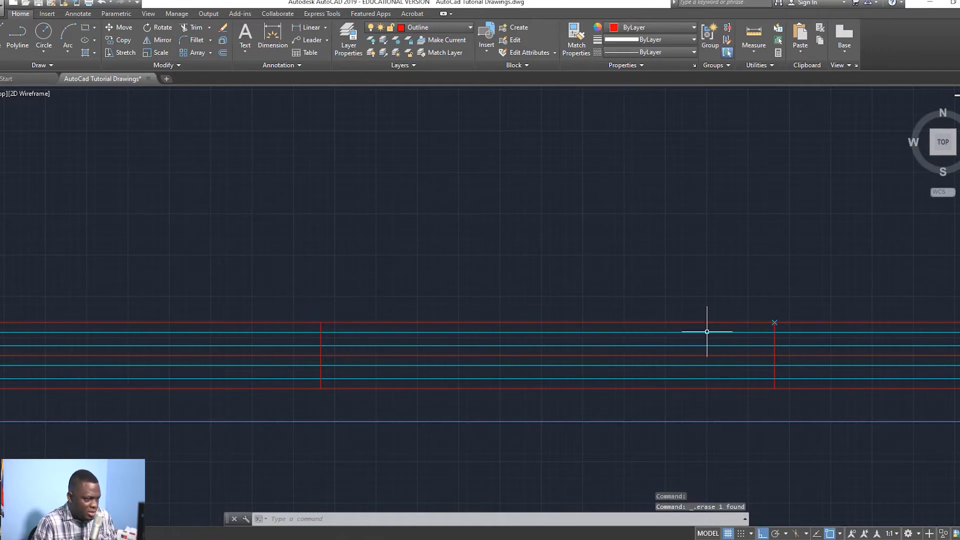
{"action": "left_click", "coordinate": [775, 322]}
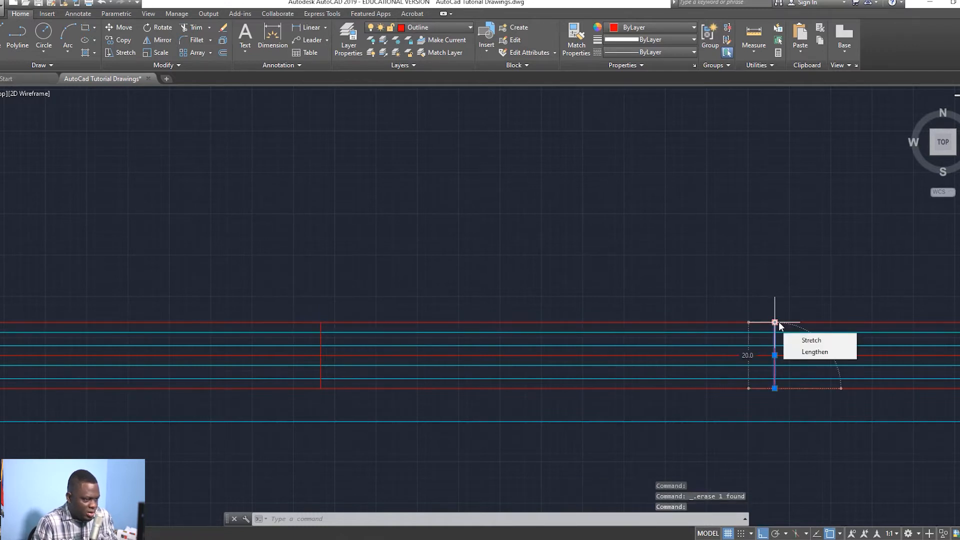
{"action": "key", "text": "Escape"}
{"action": "left_click", "coordinate": [775, 323]}
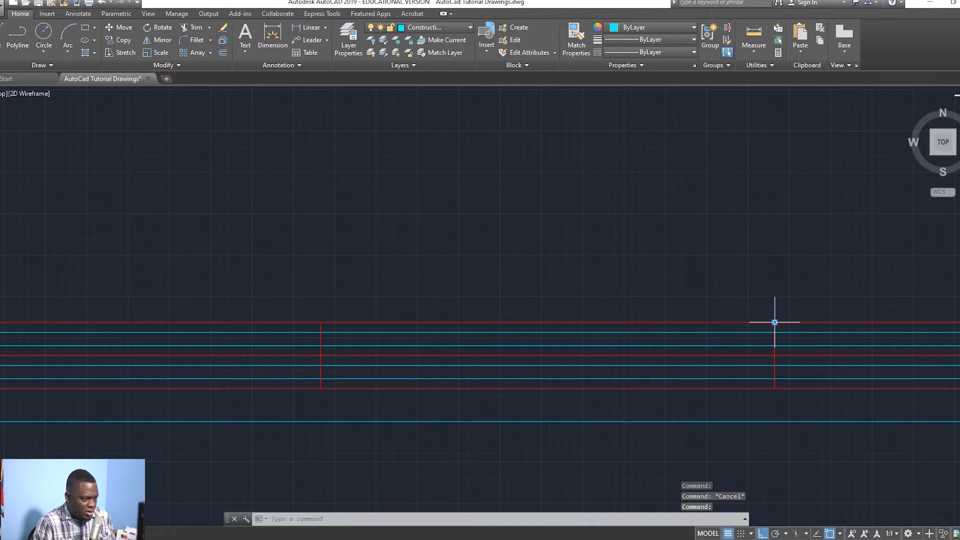
{"action": "key", "text": "Delete"}
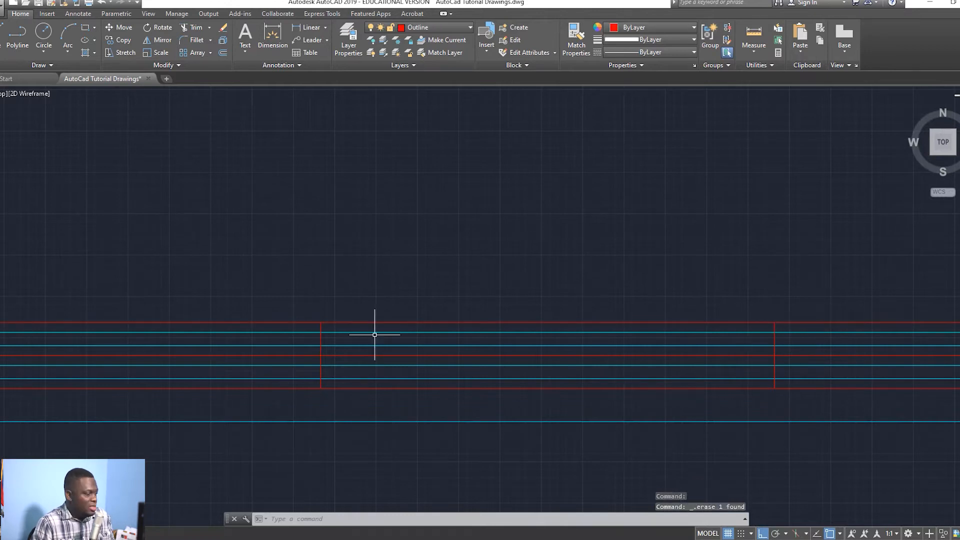
Step: Bring the whole title block into view and delete the duplicate overlapping line
{"action": "scroll", "coordinate": [203, 374], "scroll_direction": "down", "scroll_amount": 3}
{"action": "scroll", "coordinate": [263, 418], "scroll_direction": "down", "scroll_amount": 2}
{"action": "mouse_move", "coordinate": [264, 418]}
{"action": "middle_mouse_down"}
{"action": "mouse_move", "coordinate": [382, 429]}
{"action": "mouse_move", "coordinate": [315, 410]}
{"action": "middle_mouse_up"}
{"action": "scroll", "coordinate": [381, 428], "scroll_direction": "up", "scroll_amount": 3}
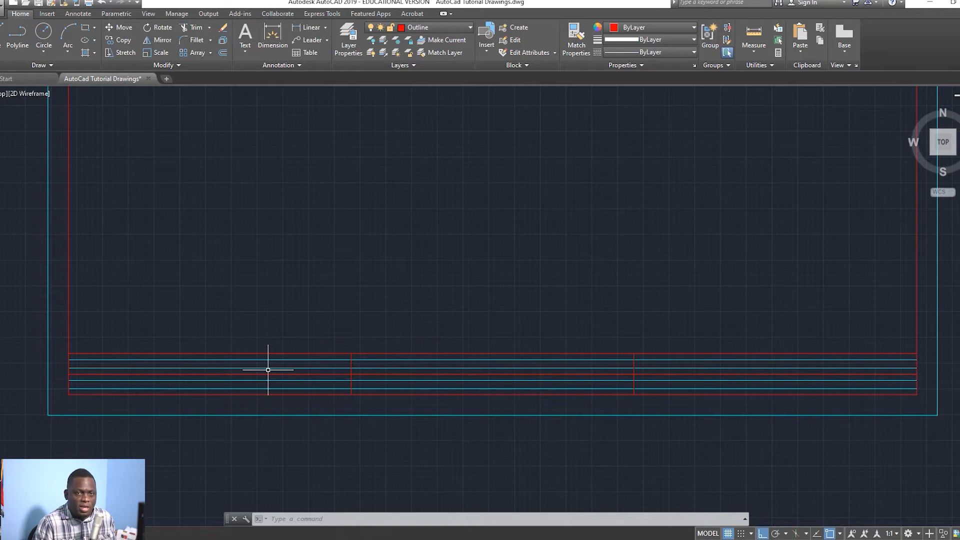
{"action": "left_click", "coordinate": [283, 368]}
{"action": "key", "text": "Delete"}
{"action": "key", "text": "Escape"}
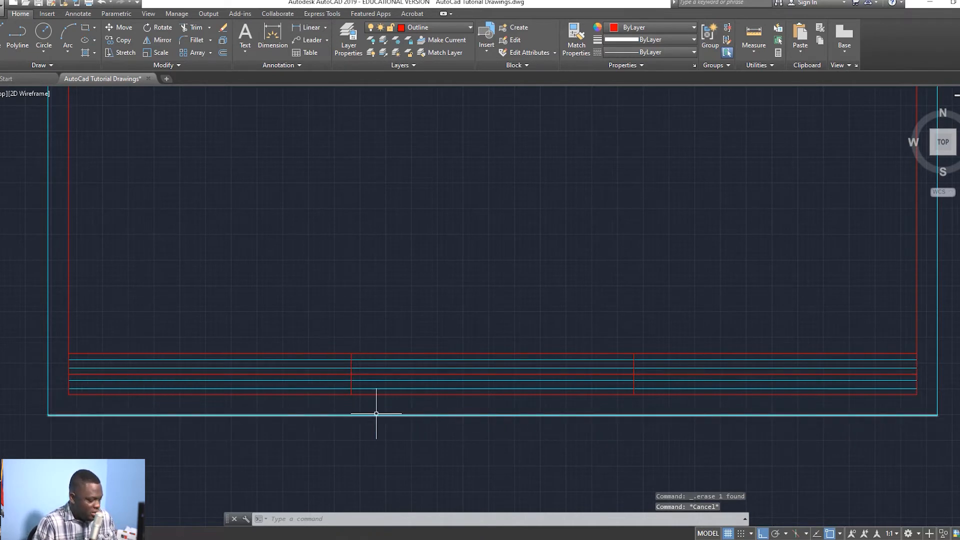
{"action": "mouse_move", "coordinate": [154, 395]}
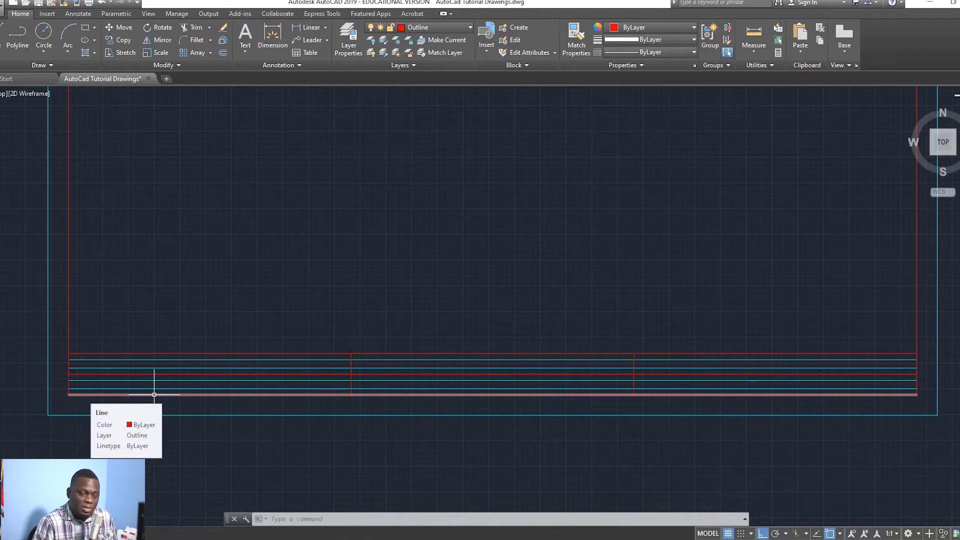
{"action": "key", "text": "Escape"}
{"action": "key", "text": "Escape"}
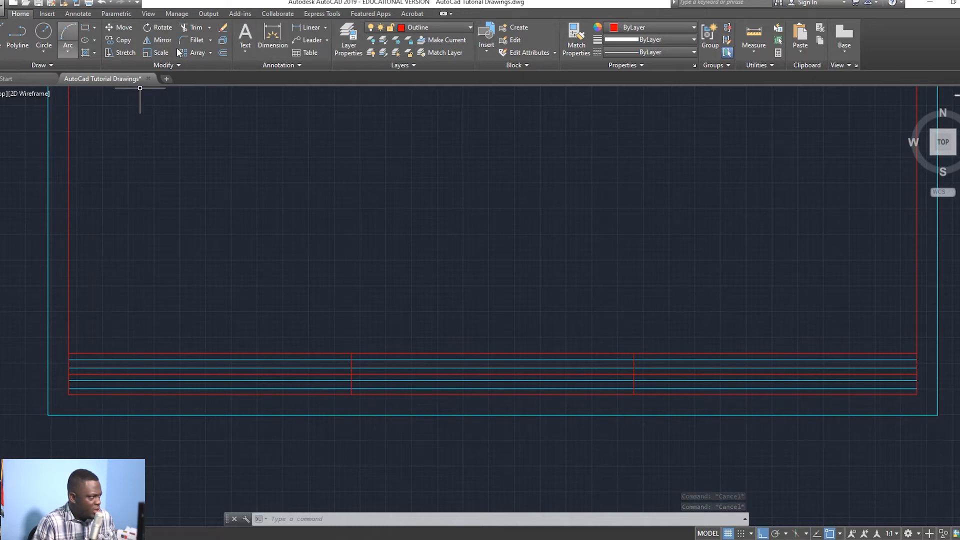
Step: Start a multiline text box from the left edge to the first divider in the top band
{"action": "left_click", "coordinate": [245, 50]}
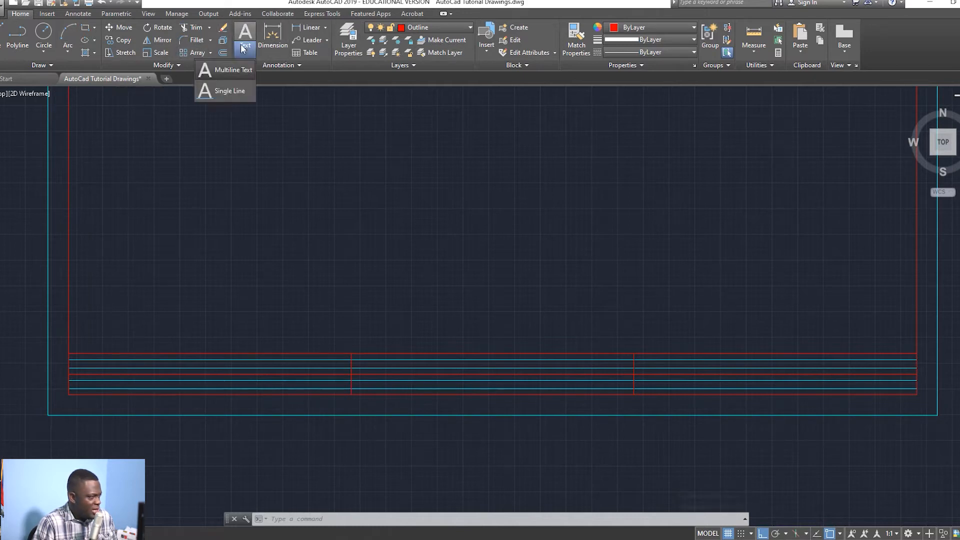
{"action": "left_click", "coordinate": [227, 71]}
{"action": "scroll", "coordinate": [105, 370], "scroll_direction": "up", "scroll_amount": 4}
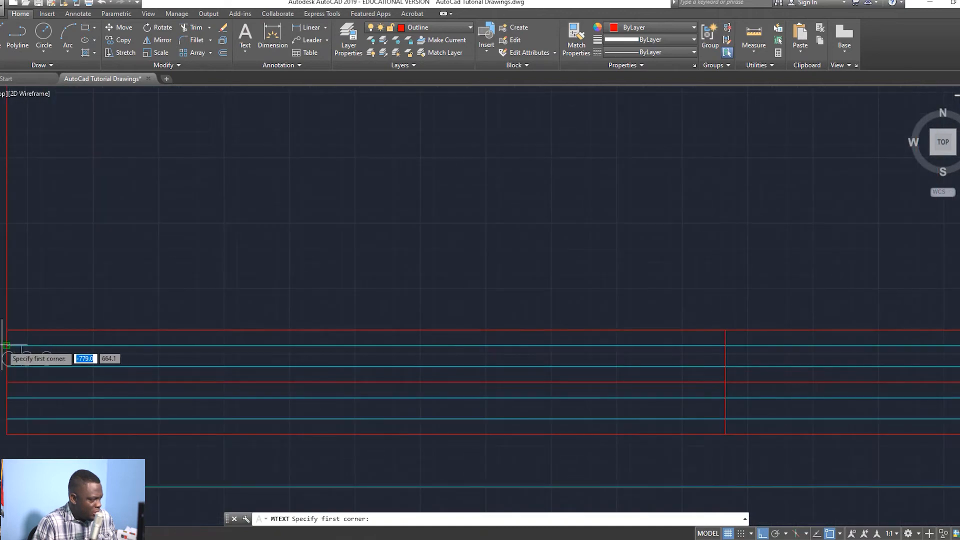
{"action": "left_click", "coordinate": [7, 346]}
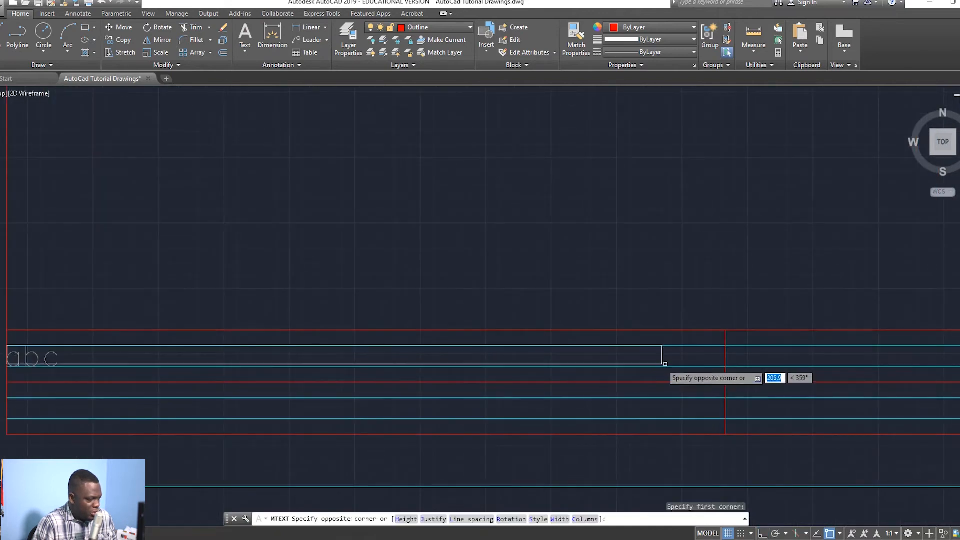
{"action": "left_click", "coordinate": [726, 365]}
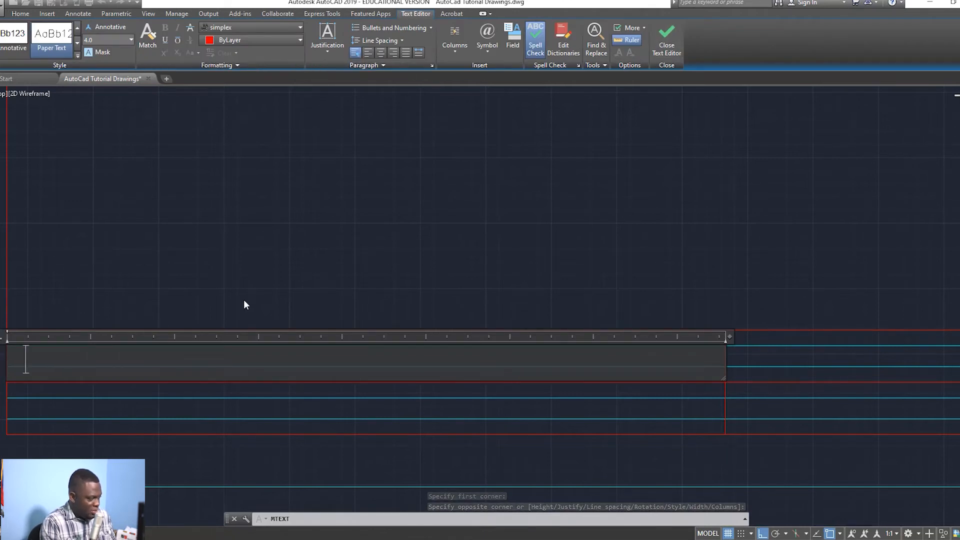
{"action": "type", "text": "na"}
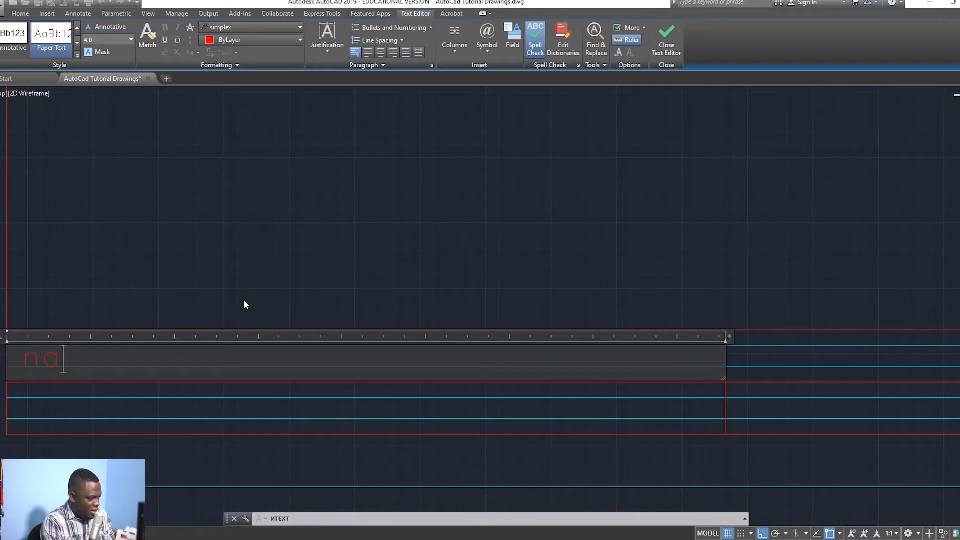
Step: Type 'NAME OF CANDIDATE:' plus the candidate's name, widen the box to one line, and keep changes
{"action": "key", "text": "BackSpace"}
{"action": "key", "text": "BackSpace"}
{"action": "type", "text": "NAME"}
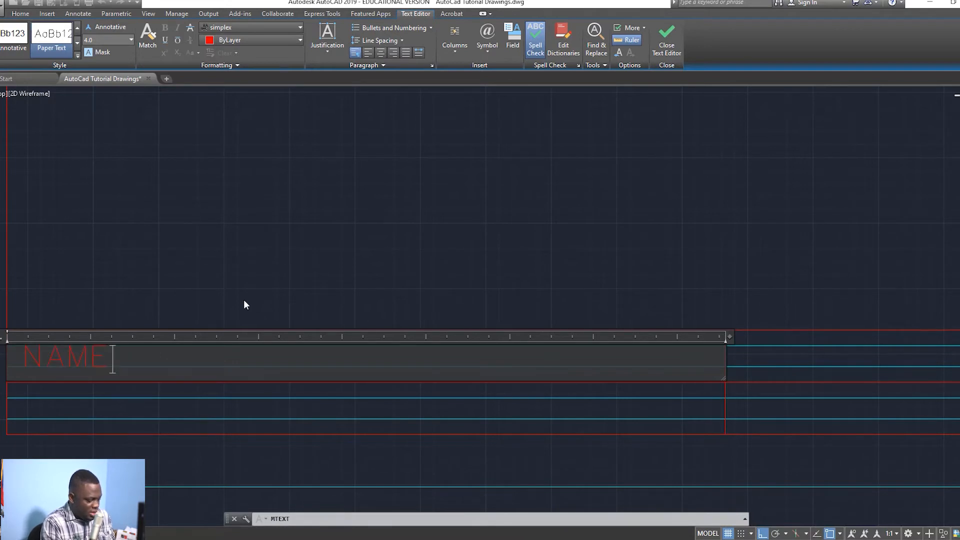
{"action": "type", "text": ":"}
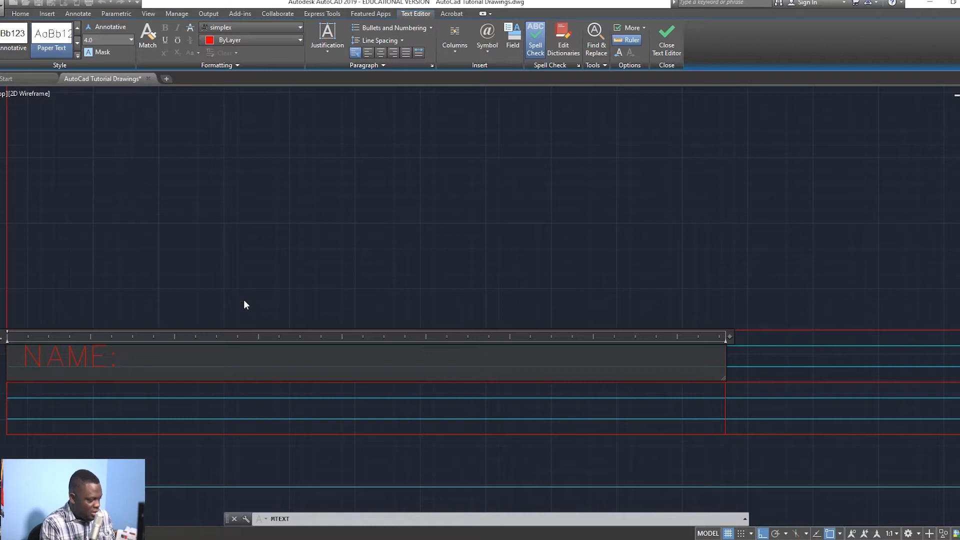
{"action": "key", "text": "BackSpace"}
{"action": "type", "text": "OF C"}
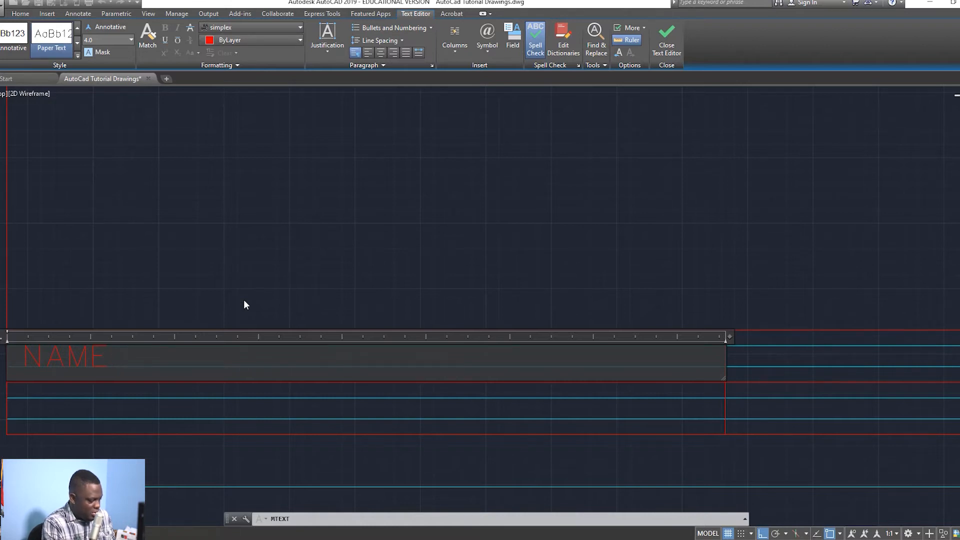
{"action": "type", "text": "AN"}
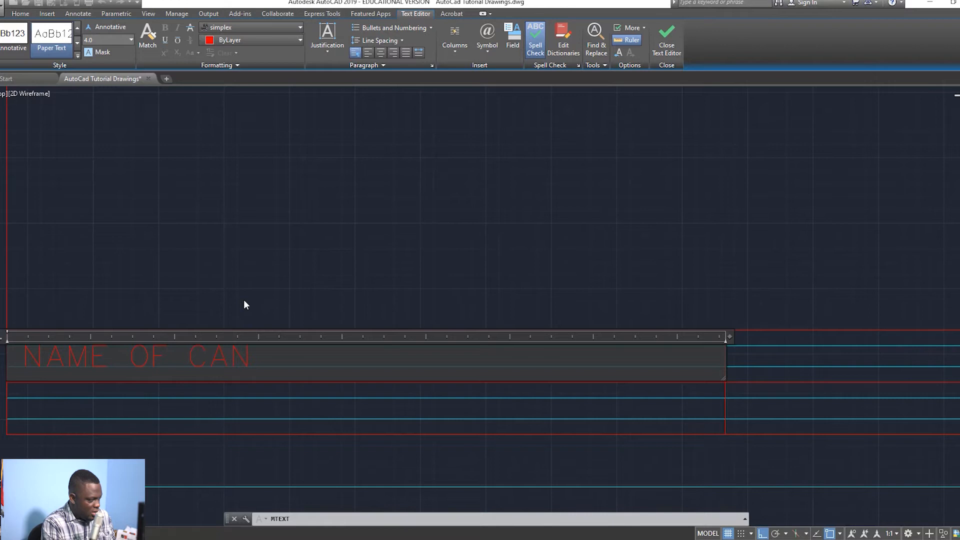
{"action": "type", "text": "DIDA"}
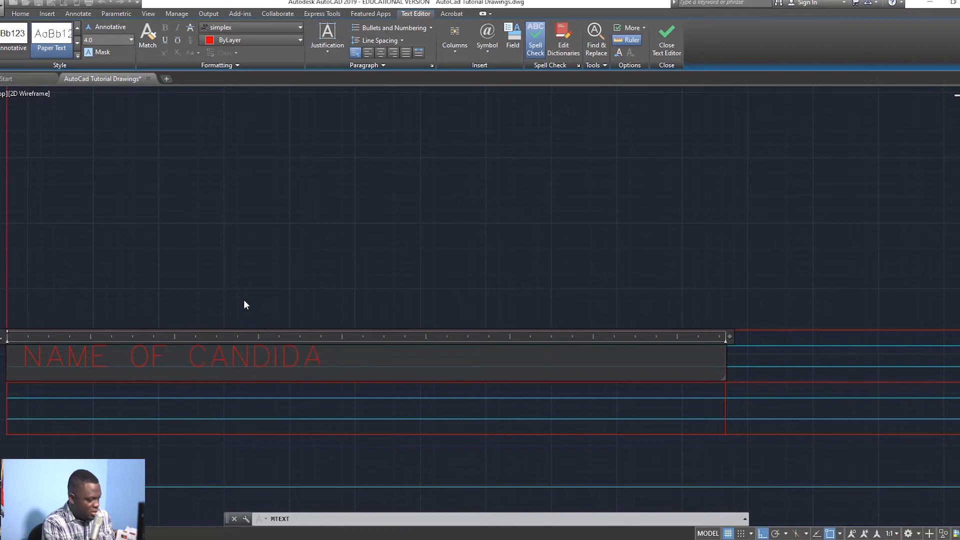
{"action": "type", "text": "TE:"}
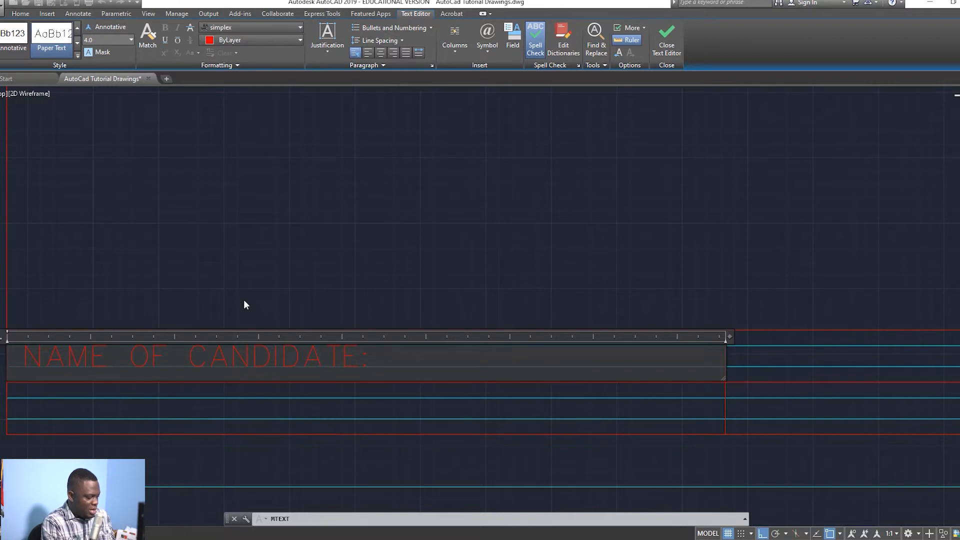
{"action": "type", "text": "INDUS"}
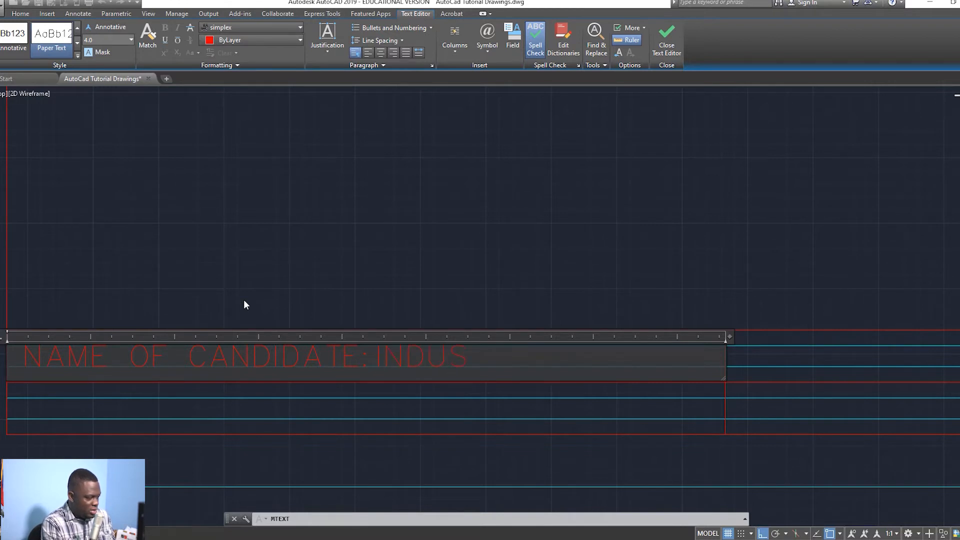
{"action": "type", "text": "TRIAL"}
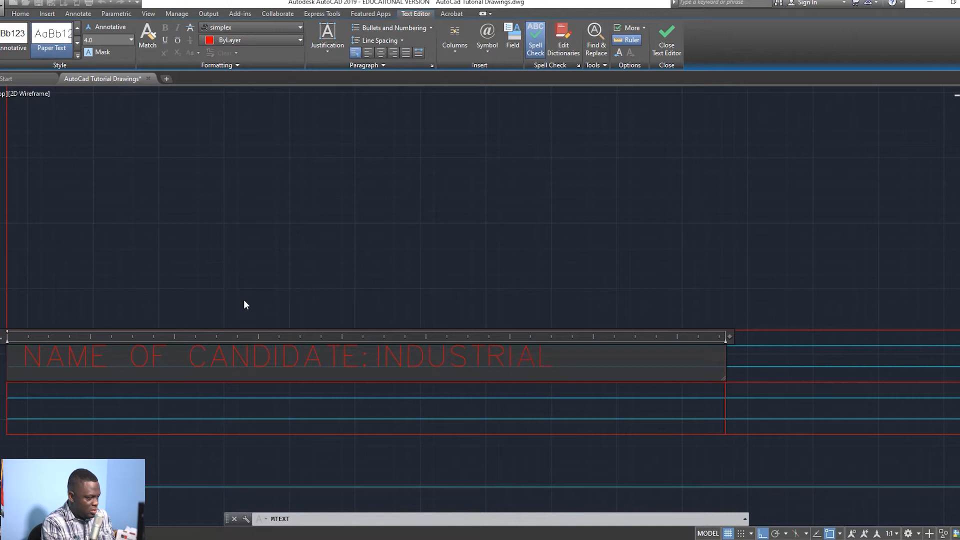
{"action": "type", "text": "IST "}
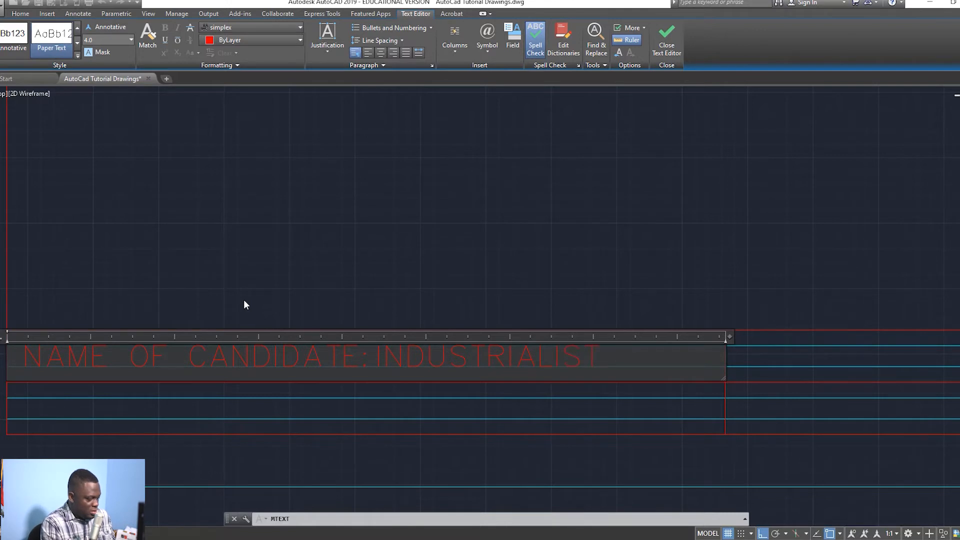
{"action": "type", "text": "CROOKS"}
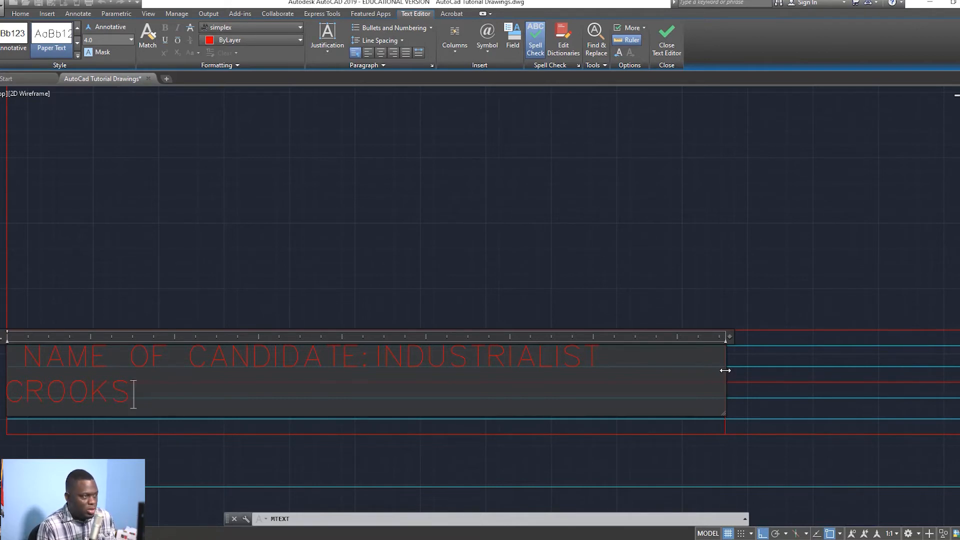
{"action": "left_click_drag", "start_coordinate": [726, 370], "coordinate": [761, 367]}
{"action": "key", "text": "Escape"}
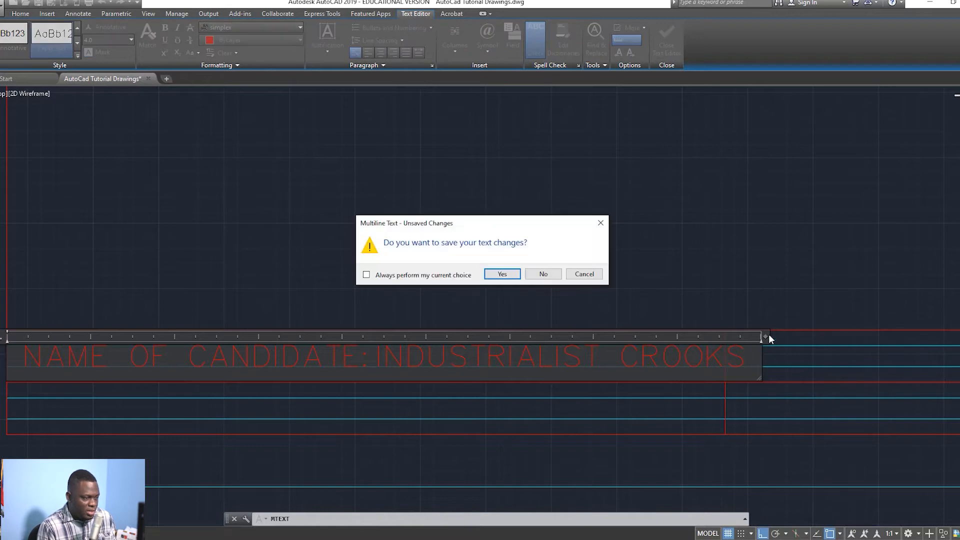
{"action": "left_click", "coordinate": [502, 274]}
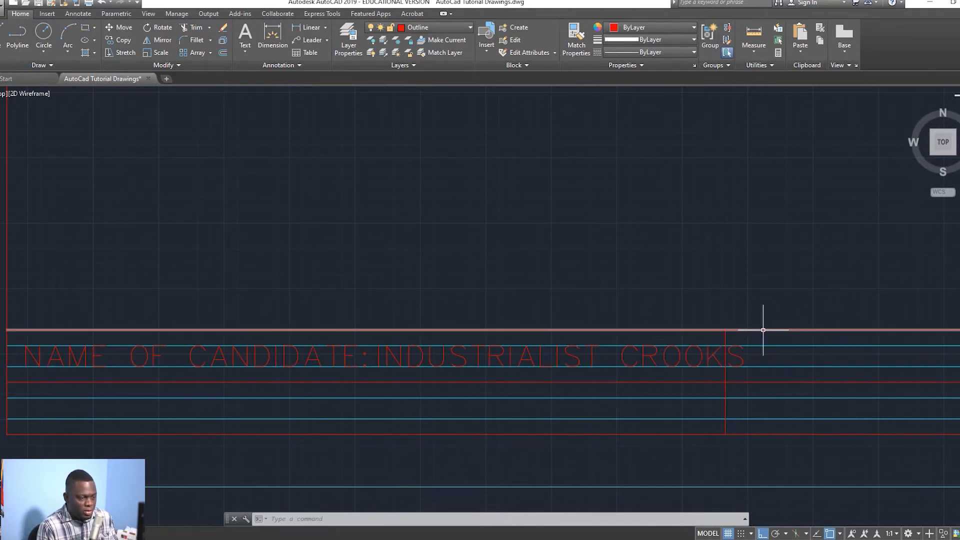
Step: With snapping off, stretch both ends of the divider after the name further right, keeping it vertical
{"action": "left_click", "coordinate": [725, 342]}
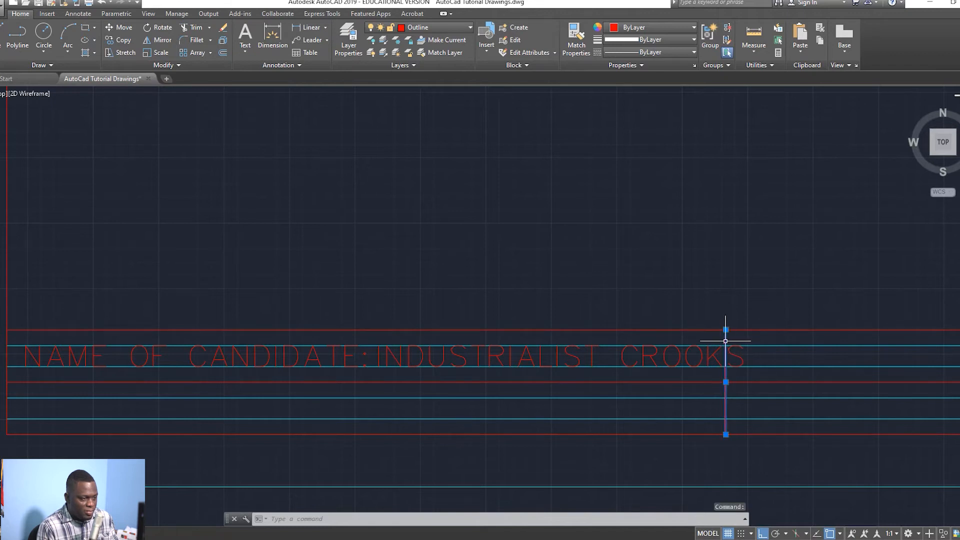
{"action": "left_click", "coordinate": [726, 330]}
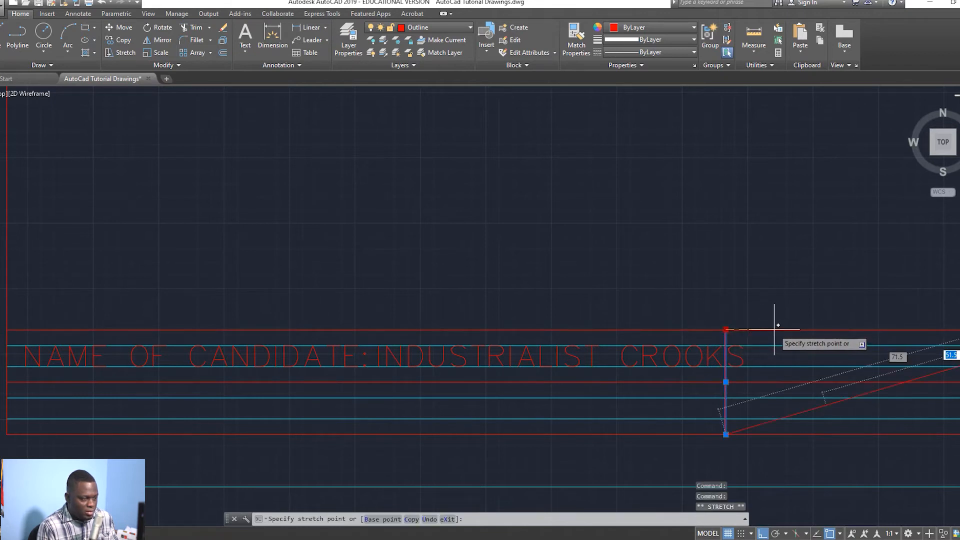
{"action": "key", "text": "F3"}
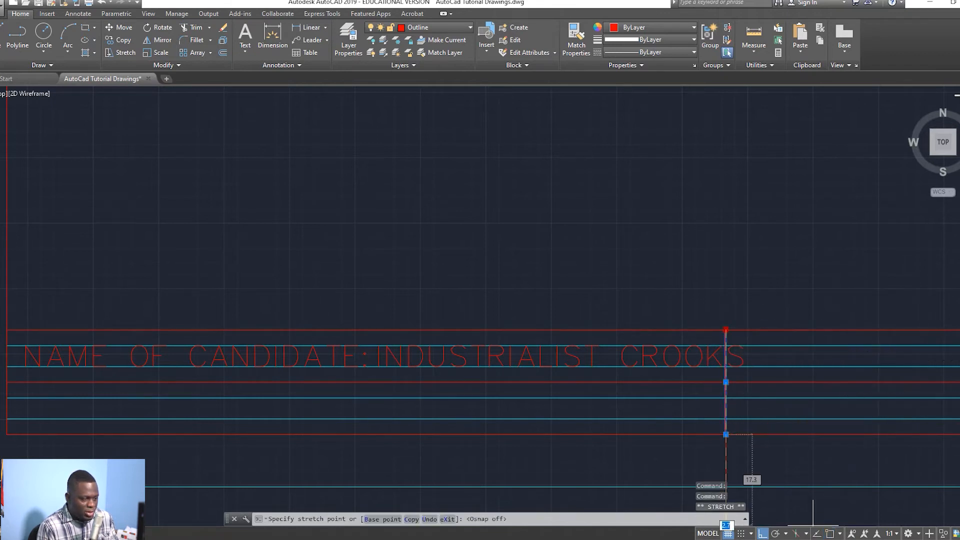
{"action": "left_click", "coordinate": [774, 330]}
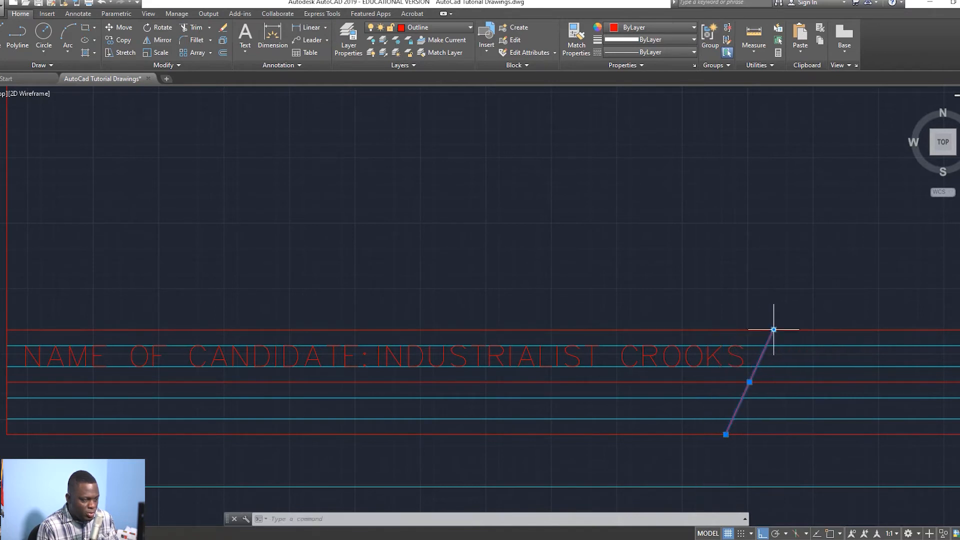
{"action": "left_click", "coordinate": [726, 435]}
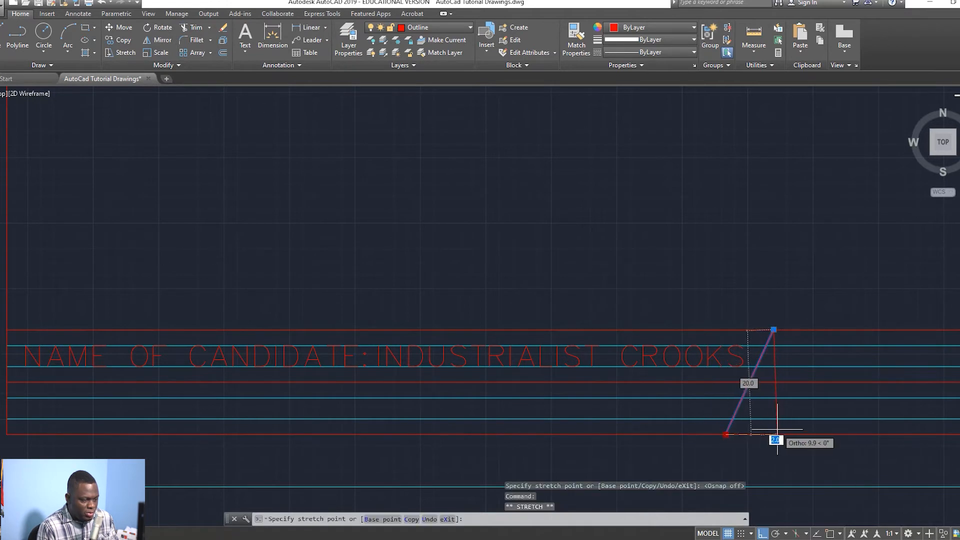
{"action": "left_click", "coordinate": [776, 432]}
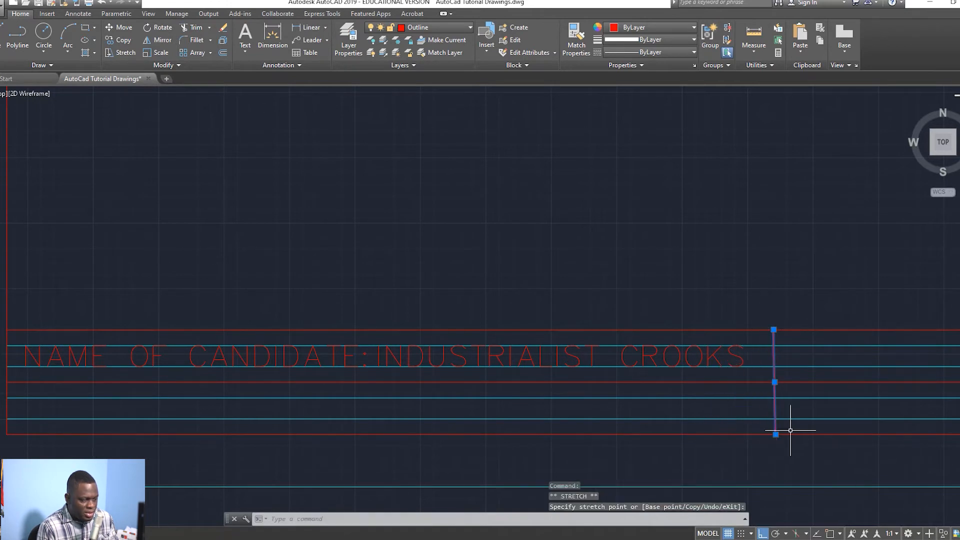
{"action": "key", "text": "Escape"}
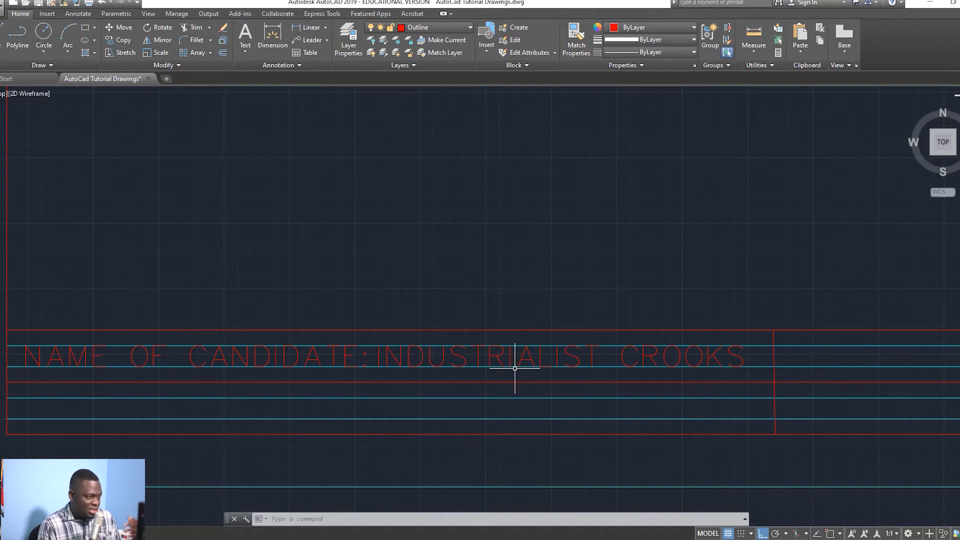
Step: With object snap back on, open a multiline text box across the middle compartment's top band
{"action": "mouse_move", "coordinate": [786, 279]}
{"action": "middle_mouse_down"}
{"action": "mouse_move", "coordinate": [778, 265]}
{"action": "mouse_move", "coordinate": [682, 248]}
{"action": "mouse_move", "coordinate": [598, 250]}
{"action": "middle_mouse_up"}
{"action": "scroll", "coordinate": [685, 237], "scroll_direction": "down", "scroll_amount": 2}
{"action": "middle_click_drag", "start_coordinate": [732, 193], "coordinate": [644, 205]}
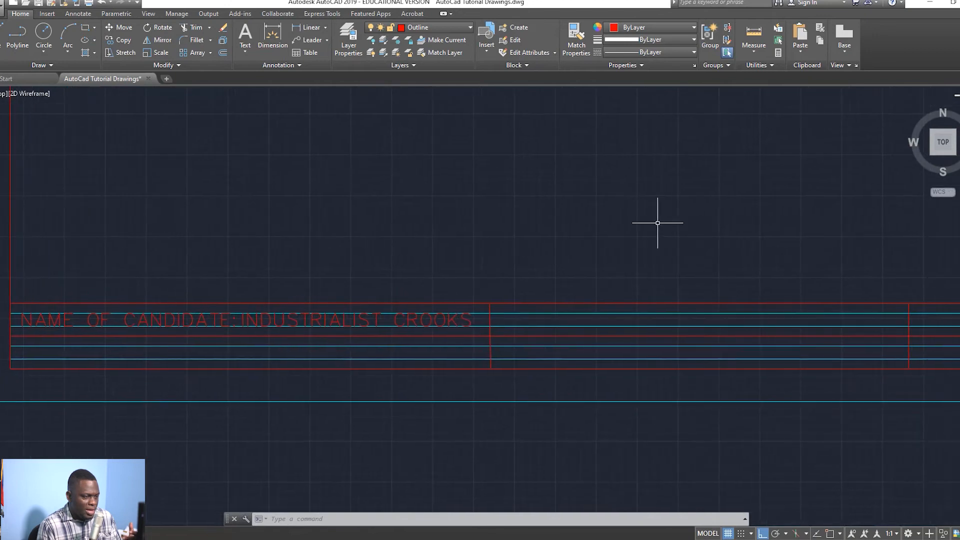
{"action": "key", "text": "Escape"}
{"action": "key", "text": "Escape"}
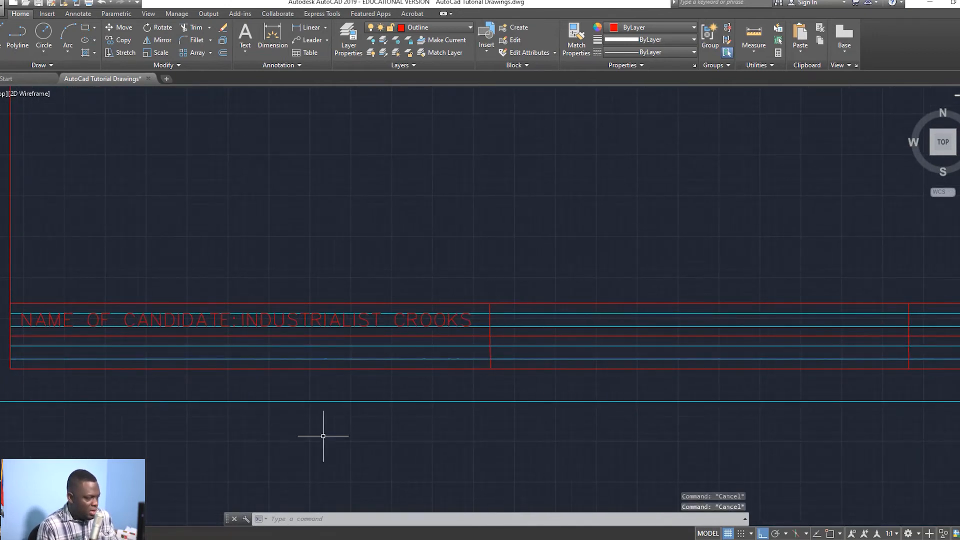
{"action": "left_click", "coordinate": [244, 35]}
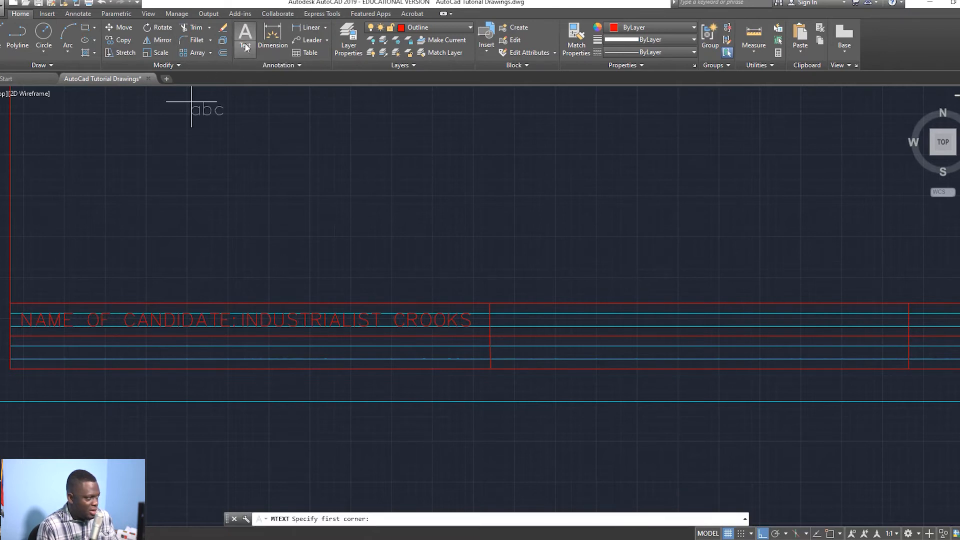
{"action": "left_click", "coordinate": [246, 52]}
{"action": "left_click", "coordinate": [220, 69]}
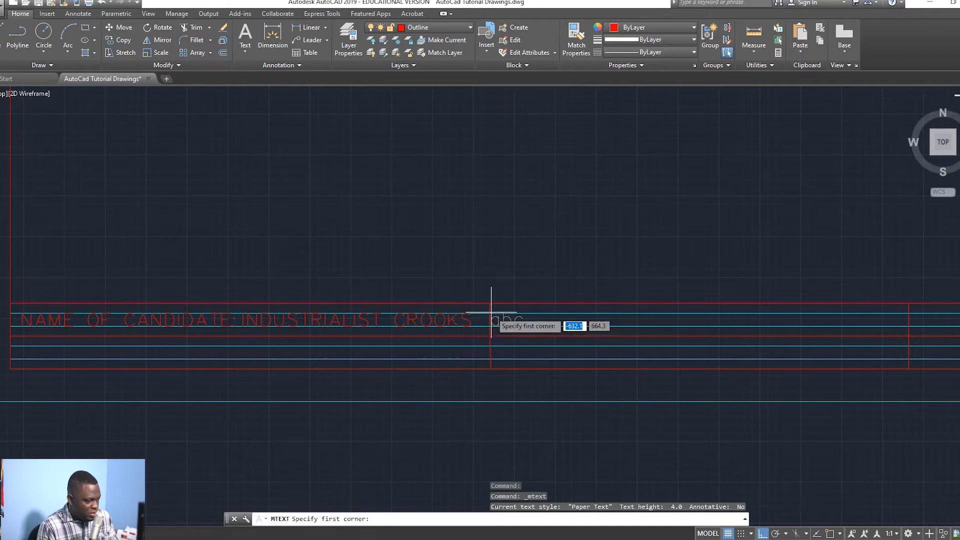
{"action": "left_click", "coordinate": [829, 532]}
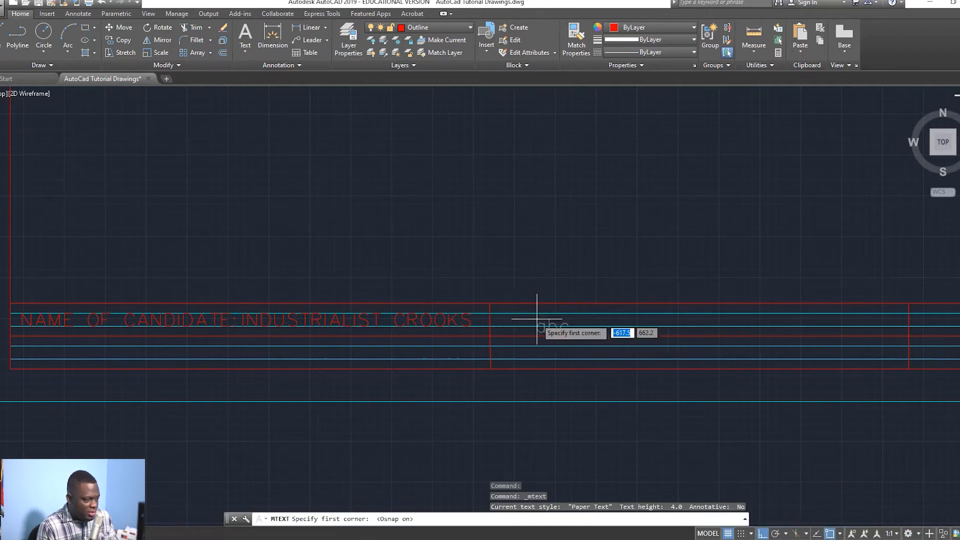
{"action": "left_click", "coordinate": [490, 314]}
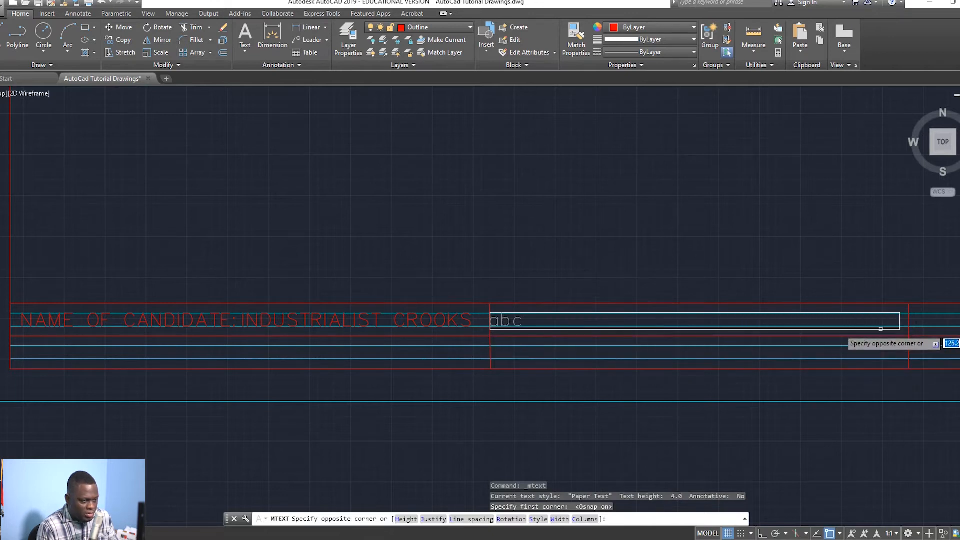
{"action": "left_click", "coordinate": [685, 322]}
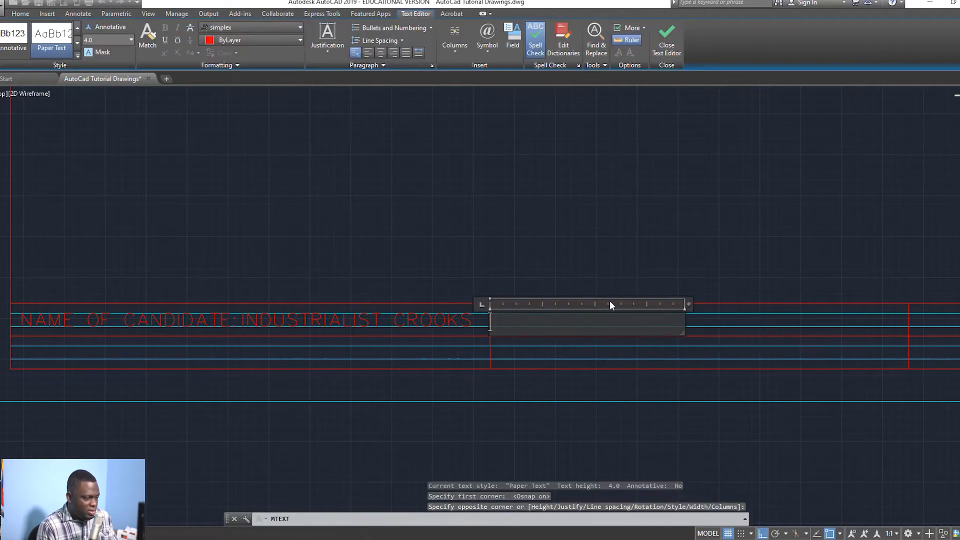
Step: Enter 'CLASS: 12EG' in the middle cell and close the text editor
{"action": "type", "text": "CLASS: 12EG"}
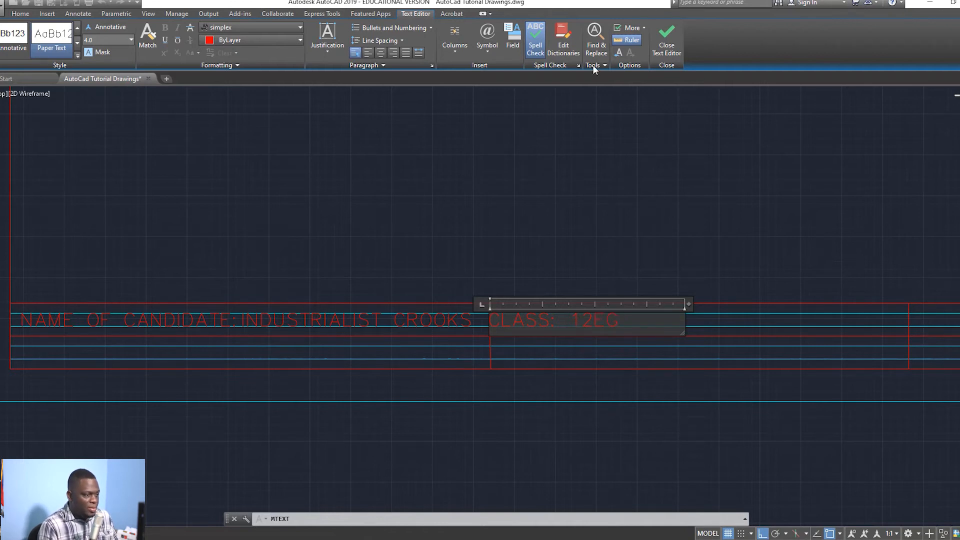
{"action": "left_click", "coordinate": [667, 40]}
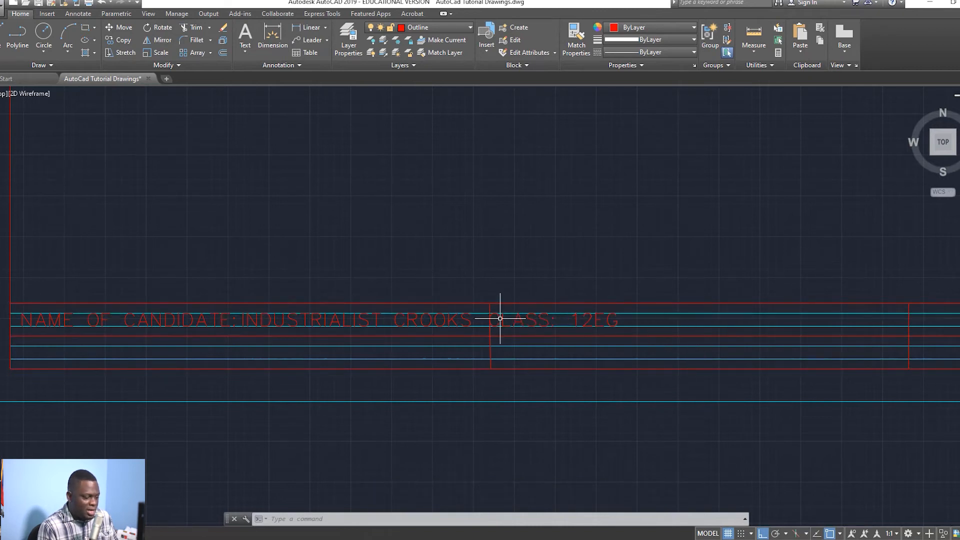
{"action": "double_click", "coordinate": [529, 321]}
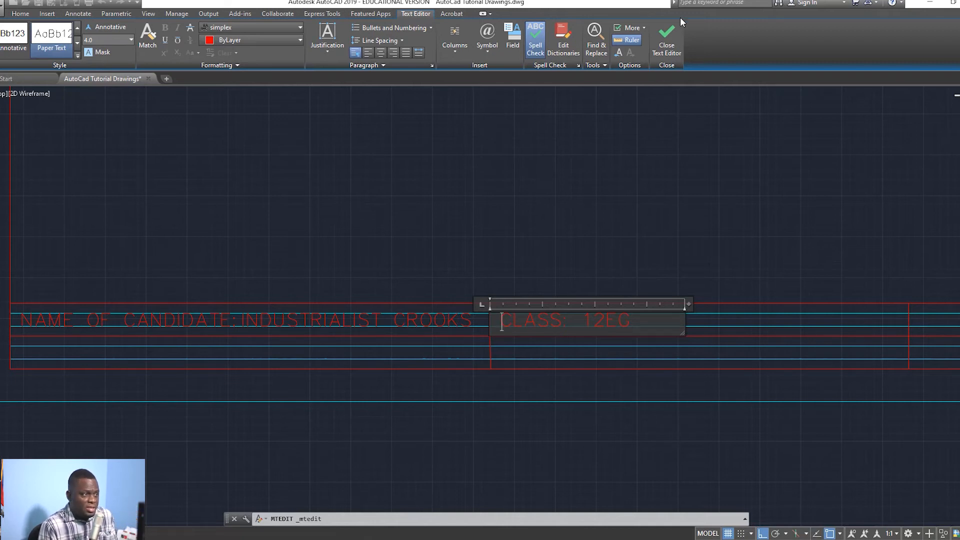
{"action": "left_click", "coordinate": [670, 29]}
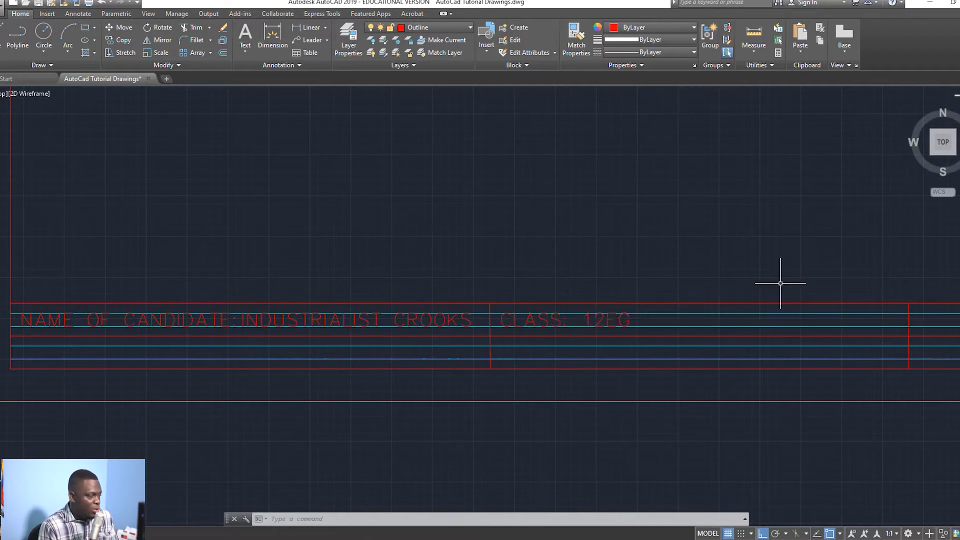
Step: Draw a vertical divider down from the top border at the CLASS cell's right edge
{"action": "left_click", "coordinate": [3, 37]}
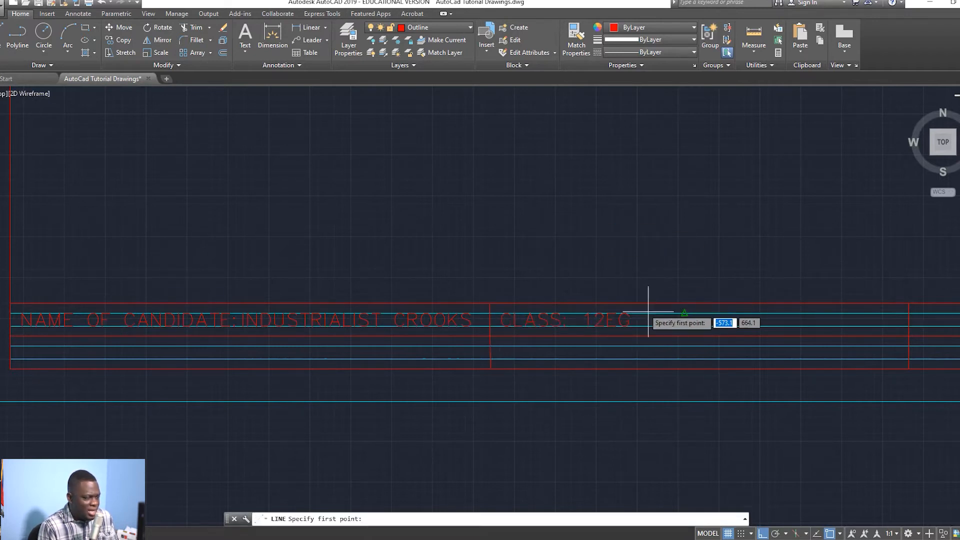
{"action": "left_click", "coordinate": [684, 303]}
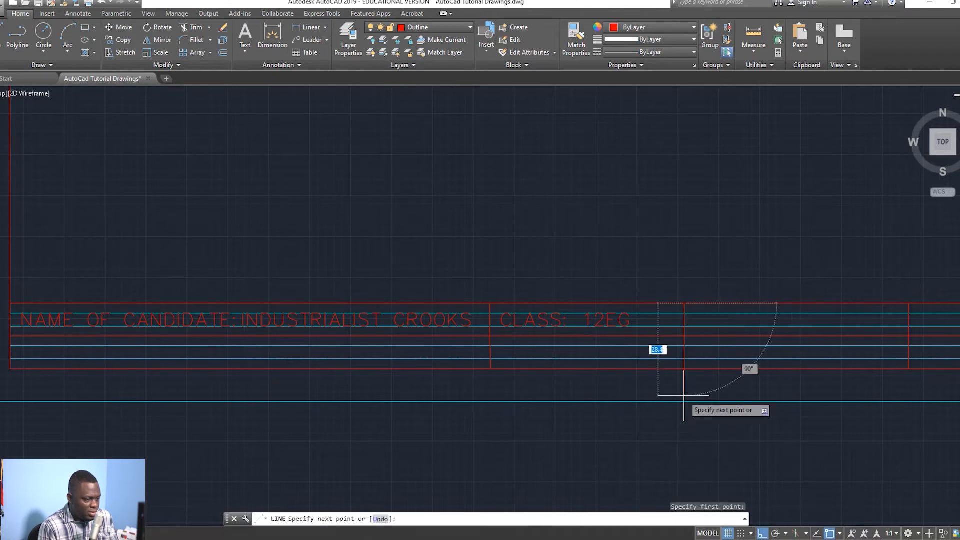
{"action": "left_click", "coordinate": [684, 378]}
{"action": "key", "text": "Escape"}
{"action": "scroll", "coordinate": [742, 340], "scroll_direction": "down", "scroll_amount": 3}
{"action": "scroll", "coordinate": [718, 361], "scroll_direction": "up", "scroll_amount": 3}
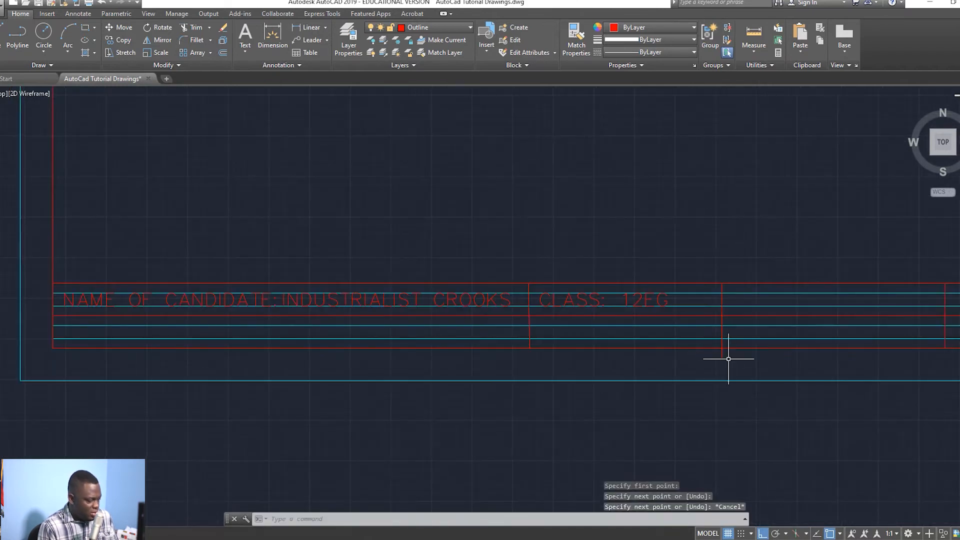
Step: Delete the unneeded lower divider line
{"action": "key", "text": "Return"}
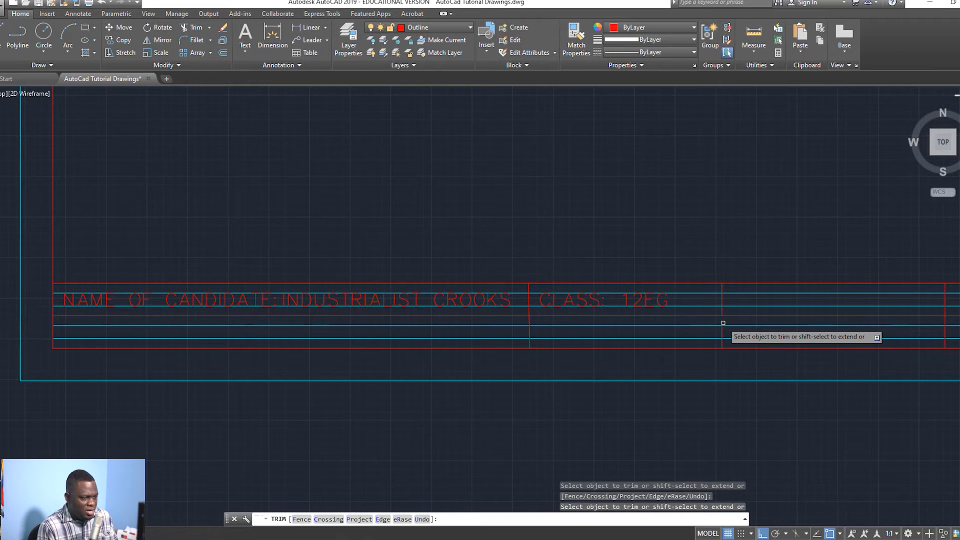
{"action": "key", "text": "Escape"}
{"action": "left_click", "coordinate": [722, 331]}
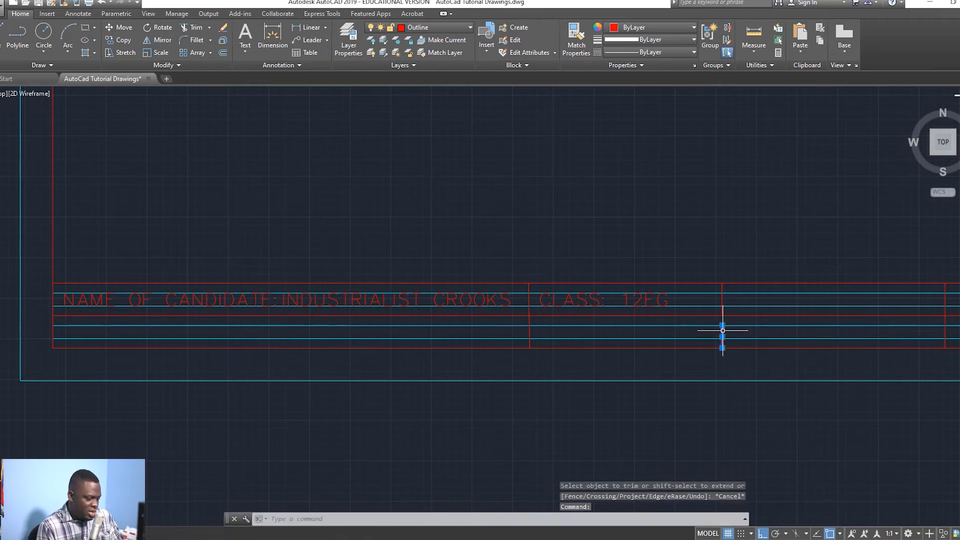
{"action": "key", "text": "Delete"}
{"action": "scroll", "coordinate": [688, 337], "scroll_direction": "down", "scroll_amount": 2}
{"action": "scroll", "coordinate": [650, 339], "scroll_direction": "up", "scroll_amount": 2}
{"action": "scroll", "coordinate": [655, 336], "scroll_direction": "down", "scroll_amount": 2}
Step: Zoom to the title block and erase the unwanted line right of the CLASS cell
{"action": "middle_click_drag", "start_coordinate": [665, 343], "coordinate": [649, 339]}
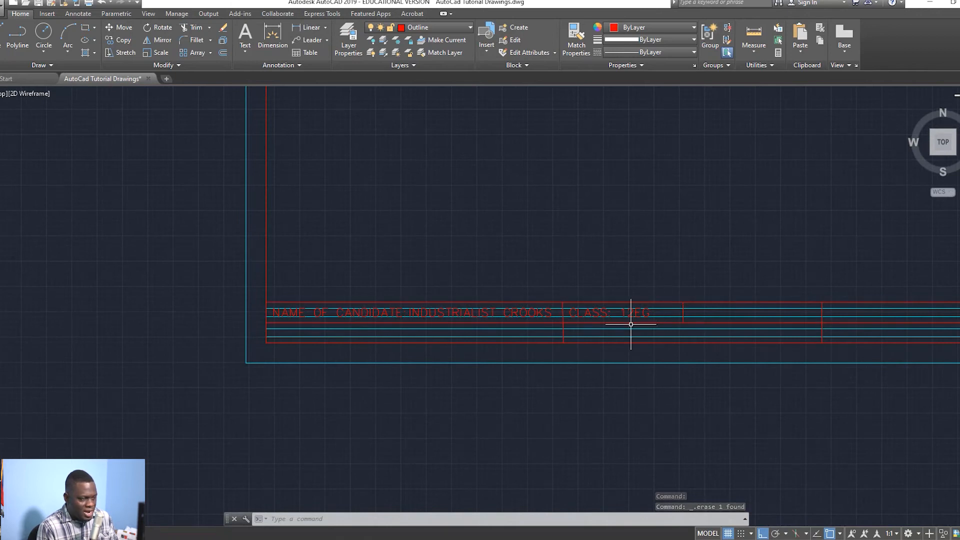
{"action": "scroll", "coordinate": [735, 315], "scroll_direction": "up", "scroll_amount": 2}
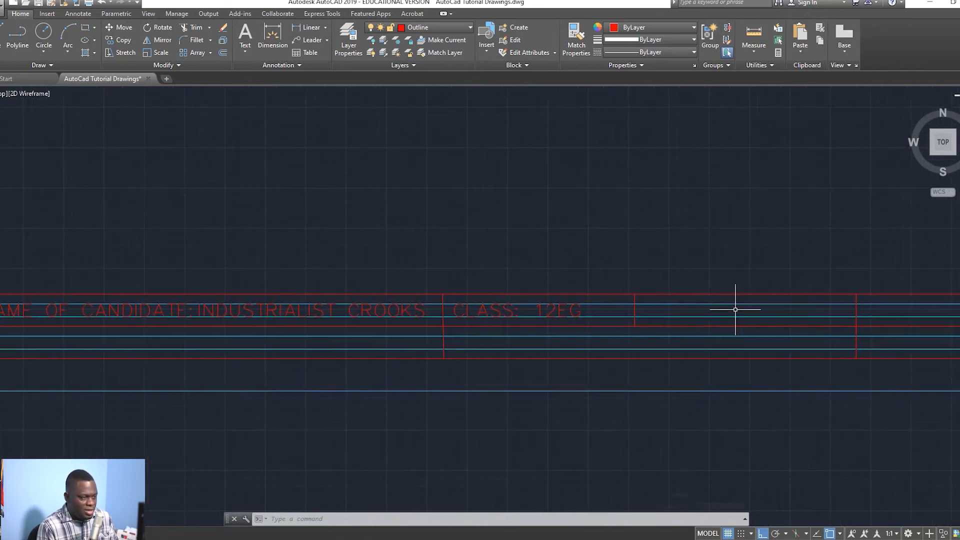
{"action": "scroll", "coordinate": [726, 308], "scroll_direction": "down", "scroll_amount": 1}
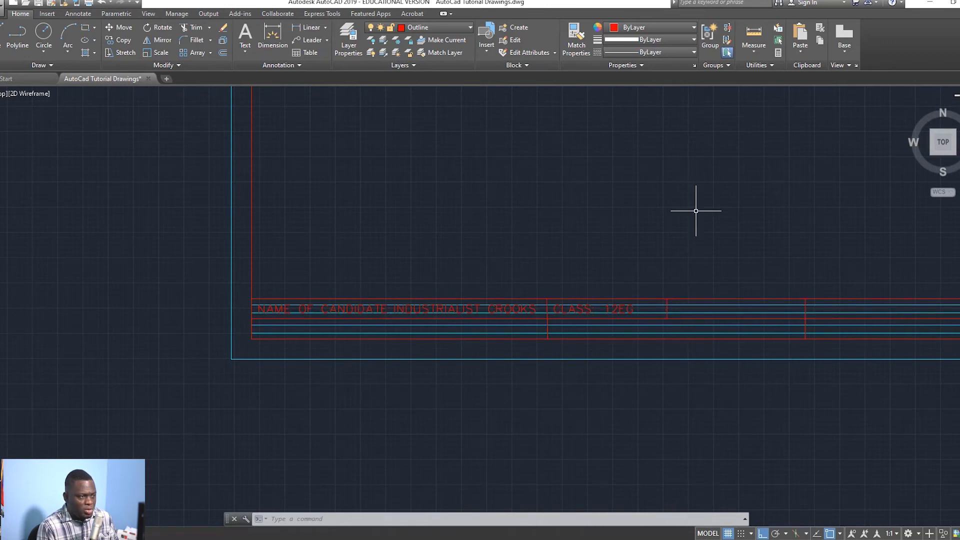
{"action": "scroll", "coordinate": [705, 242], "scroll_direction": "down", "scroll_amount": 2}
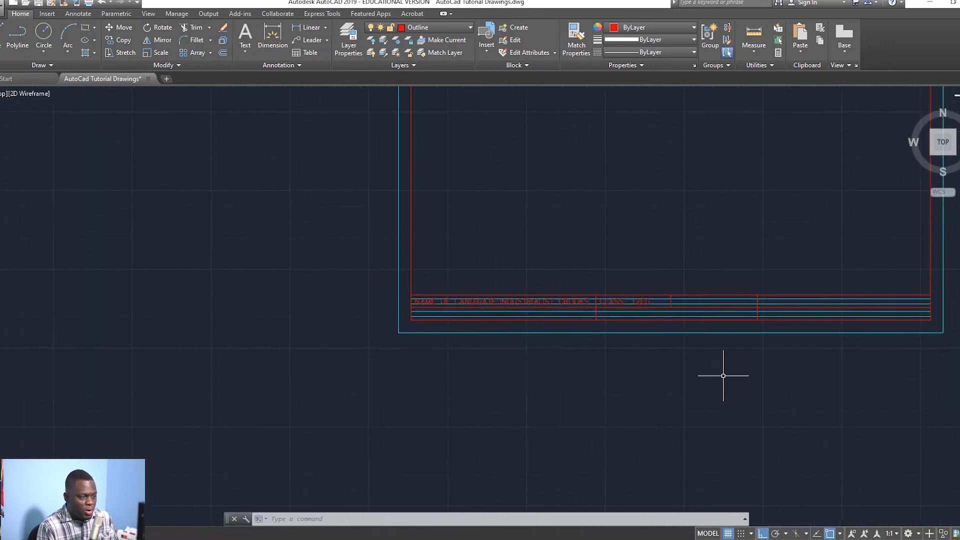
{"action": "middle_click_drag", "start_coordinate": [718, 220], "coordinate": [659, 279]}
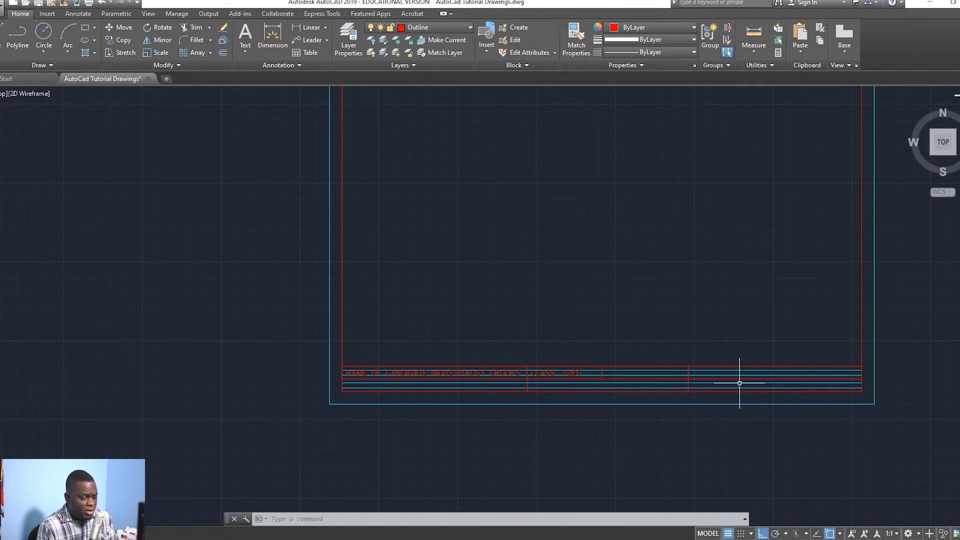
{"action": "scroll", "coordinate": [734, 369], "scroll_direction": "up", "scroll_amount": 2}
{"action": "scroll", "coordinate": [705, 375], "scroll_direction": "down", "scroll_amount": 2}
{"action": "scroll", "coordinate": [666, 379], "scroll_direction": "up", "scroll_amount": 2}
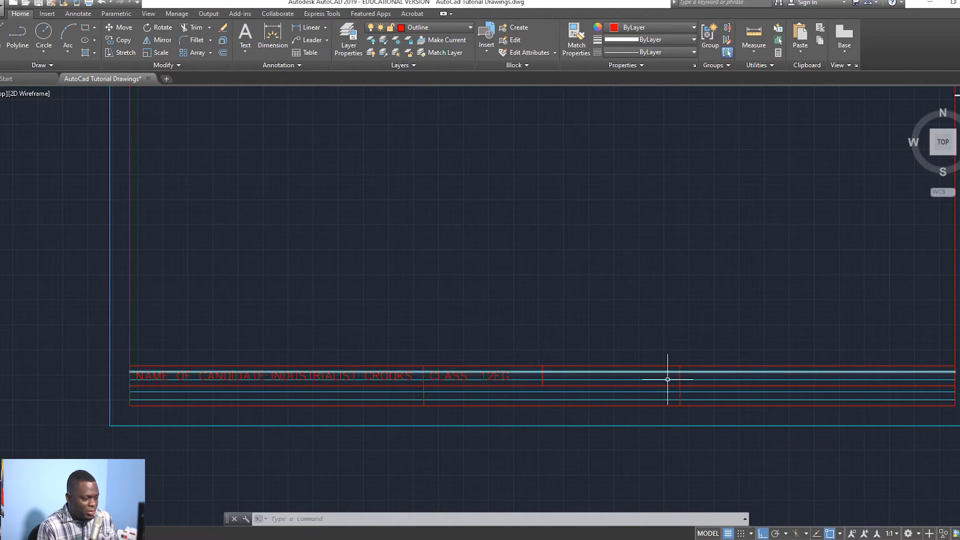
{"action": "left_click", "coordinate": [682, 371]}
{"action": "key", "text": "Delete"}
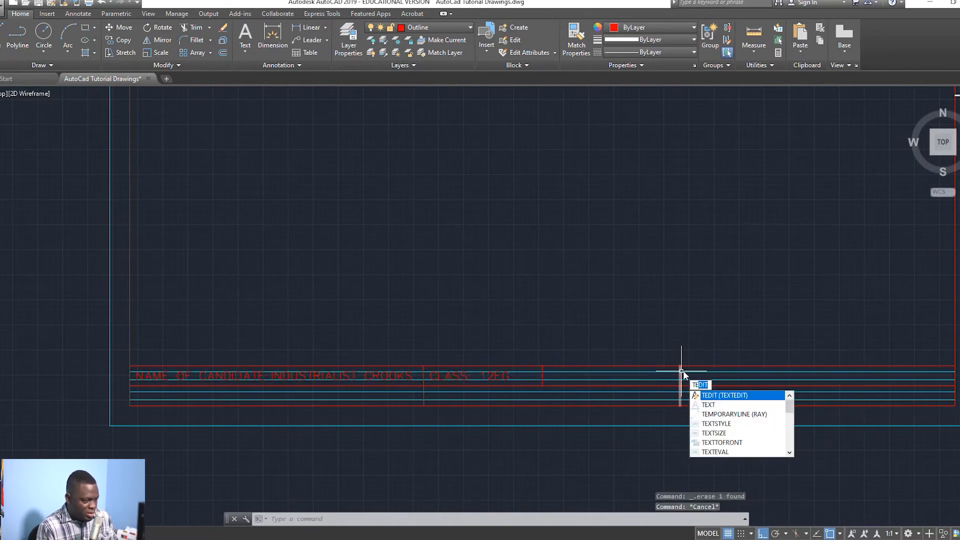
{"action": "key", "text": "Escape"}
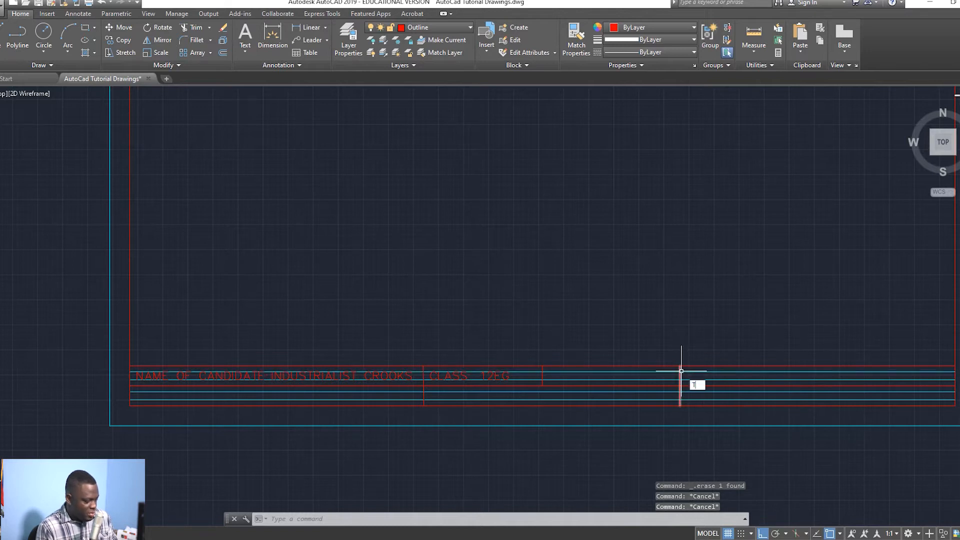
Step: Delete the short leftover divider in the top row
{"action": "key", "text": "Return"}
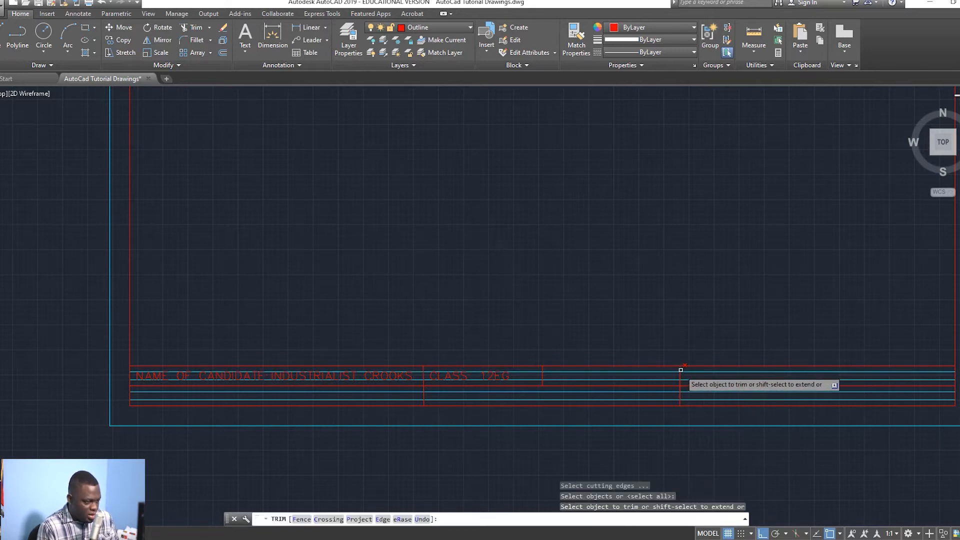
{"action": "key", "text": "Escape"}
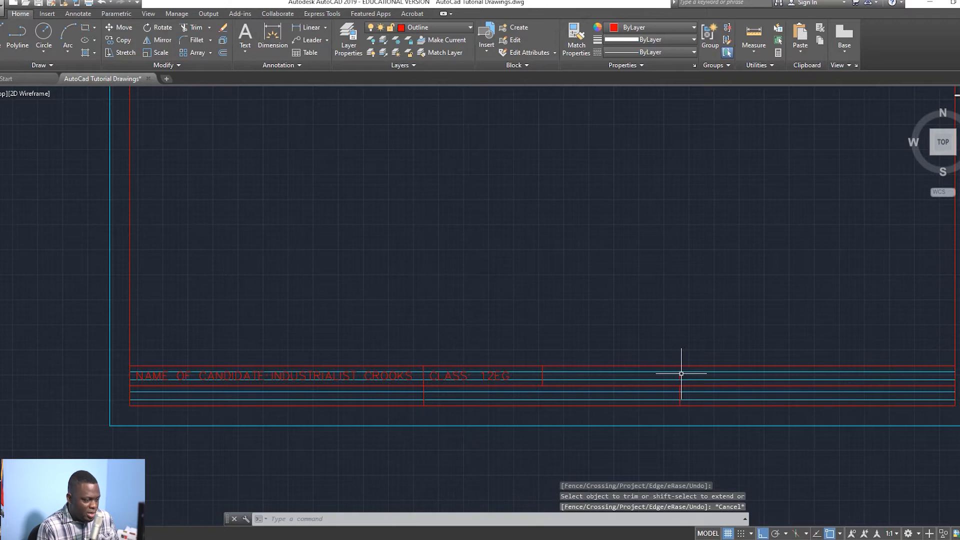
{"action": "left_click", "coordinate": [681, 374]}
{"action": "key", "text": "Delete"}
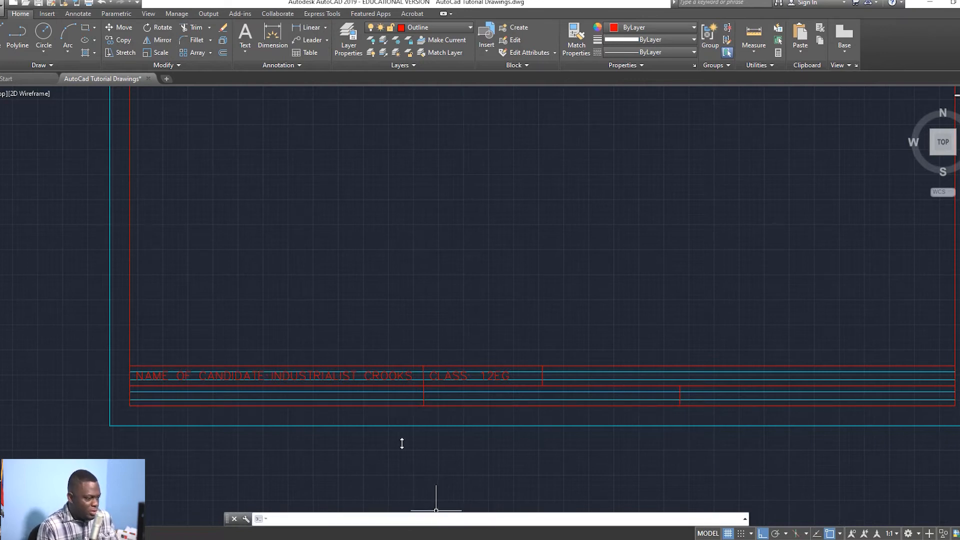
Step: Make a multiline text box from after CLASS to the title block's right end reading 'DATE:'
{"action": "scroll", "coordinate": [280, 175], "scroll_direction": "up", "scroll_amount": 2}
{"action": "left_click", "coordinate": [245, 47]}
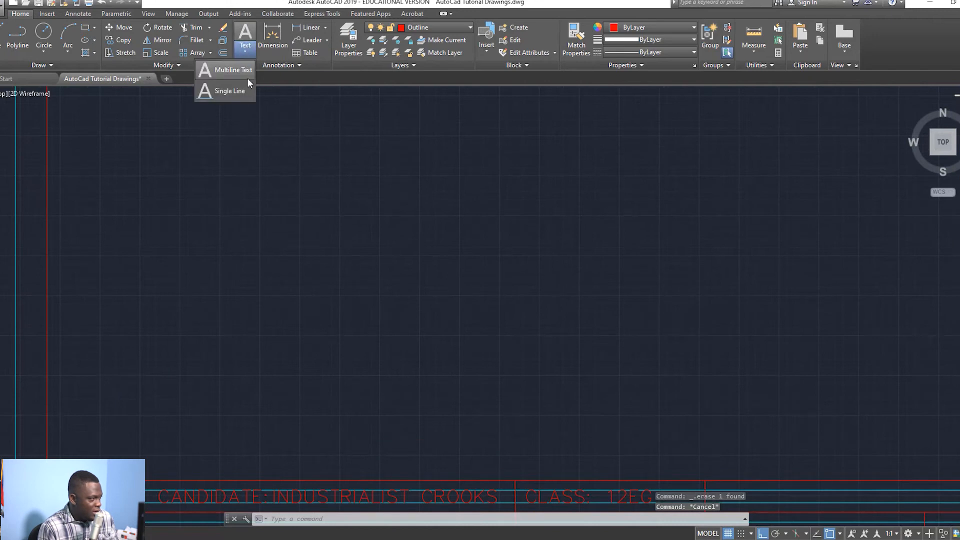
{"action": "left_click", "coordinate": [236, 73]}
{"action": "scroll", "coordinate": [680, 412], "scroll_direction": "down", "scroll_amount": 2}
{"action": "middle_click_drag", "start_coordinate": [681, 413], "coordinate": [586, 354]}
{"action": "left_click", "coordinate": [604, 401]}
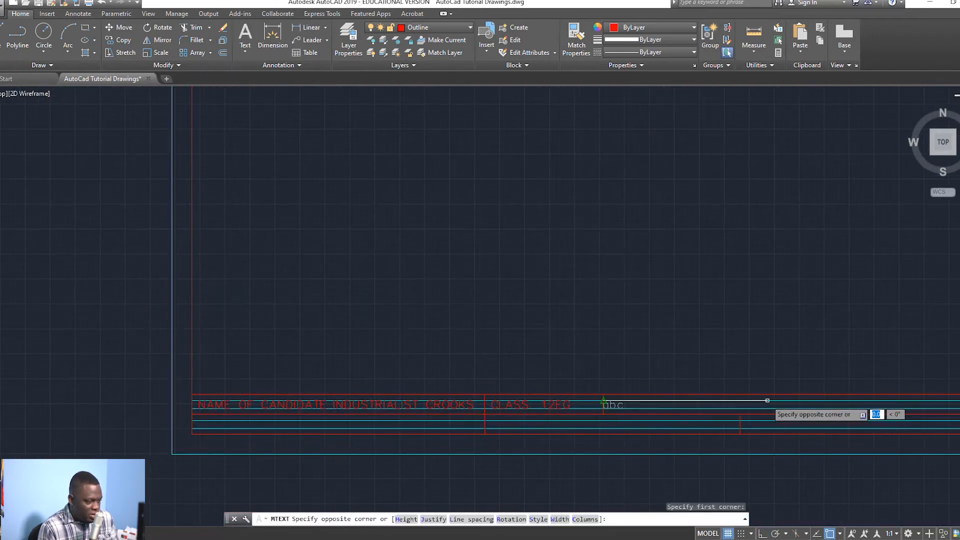
{"action": "scroll", "coordinate": [810, 402], "scroll_direction": "down", "scroll_amount": 2}
{"action": "middle_click_drag", "start_coordinate": [826, 404], "coordinate": [682, 392]}
{"action": "scroll", "coordinate": [758, 393], "scroll_direction": "up", "scroll_amount": 4}
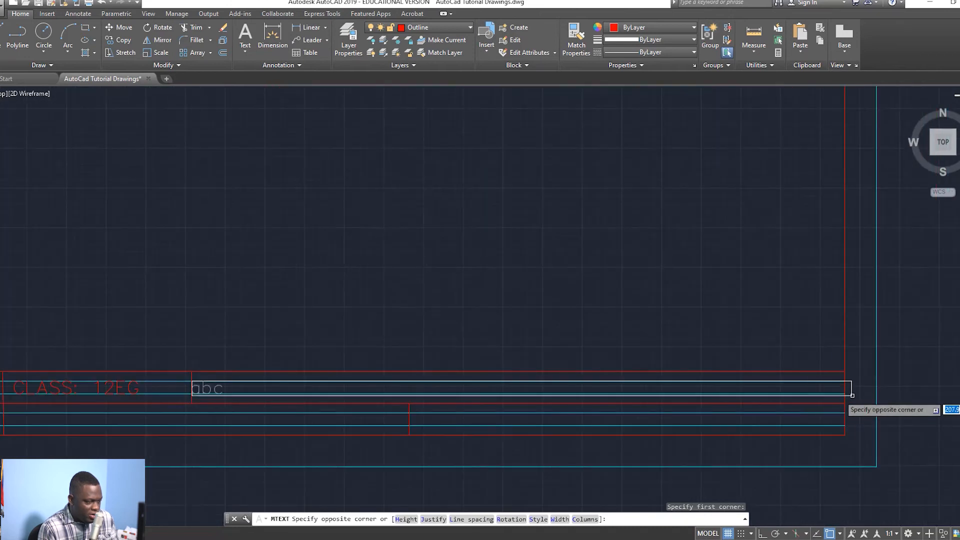
{"action": "left_click", "coordinate": [846, 395]}
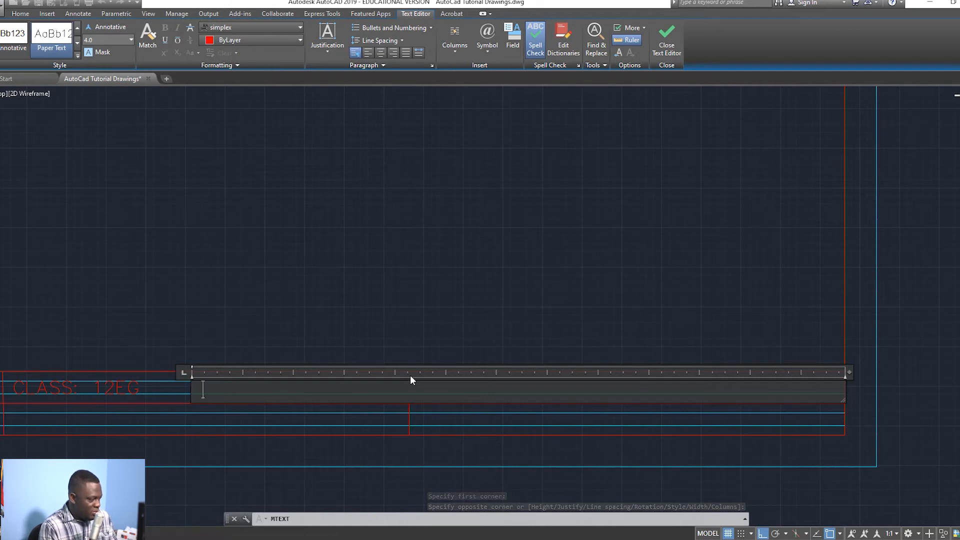
{"action": "type", "text": "DATE:"}
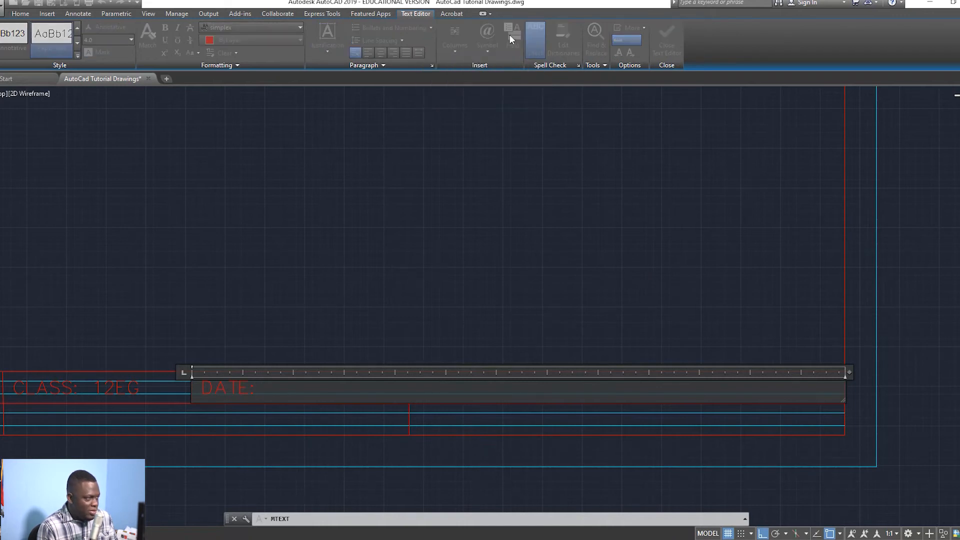
Step: Insert a Date & Time Date field with format prefix %TC1 so DATE: reads FEBRUARY 12, 2021
{"action": "left_click", "coordinate": [513, 38]}
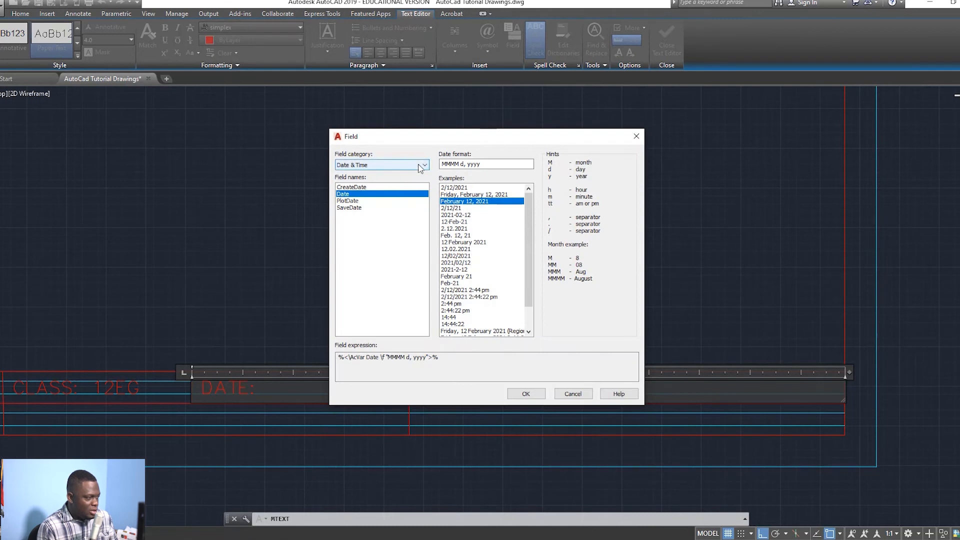
{"action": "left_click", "coordinate": [400, 165]}
{"action": "left_click", "coordinate": [403, 174]}
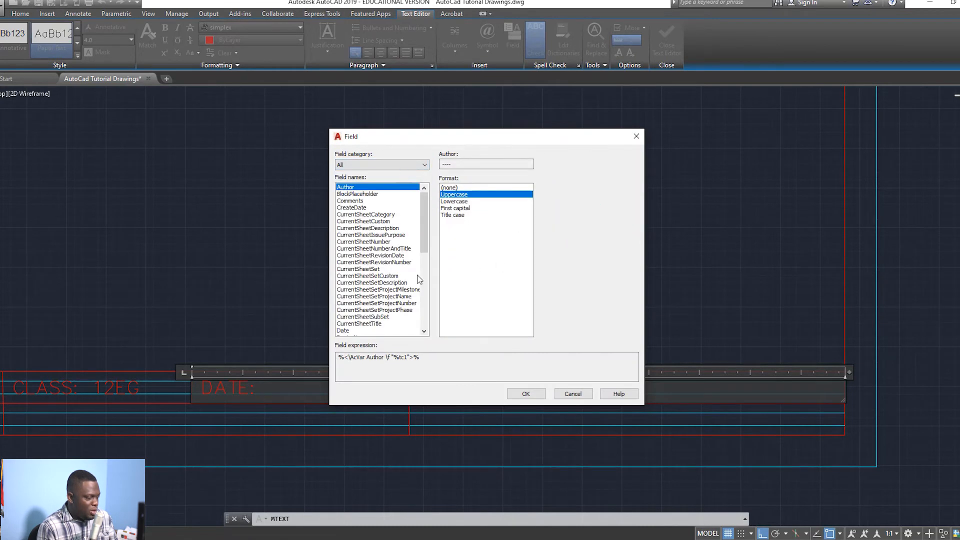
{"action": "left_click", "coordinate": [425, 165]}
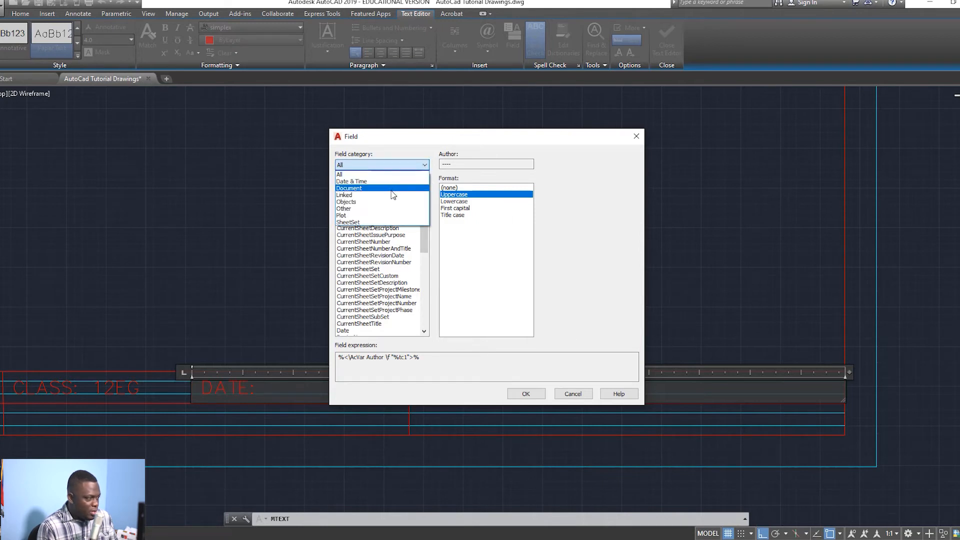
{"action": "left_click", "coordinate": [397, 182]}
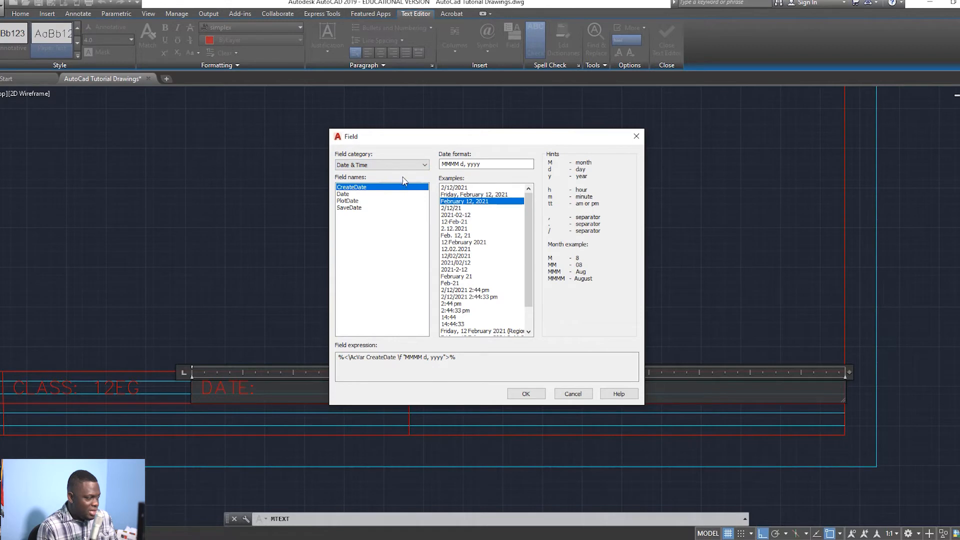
{"action": "left_click", "coordinate": [350, 194]}
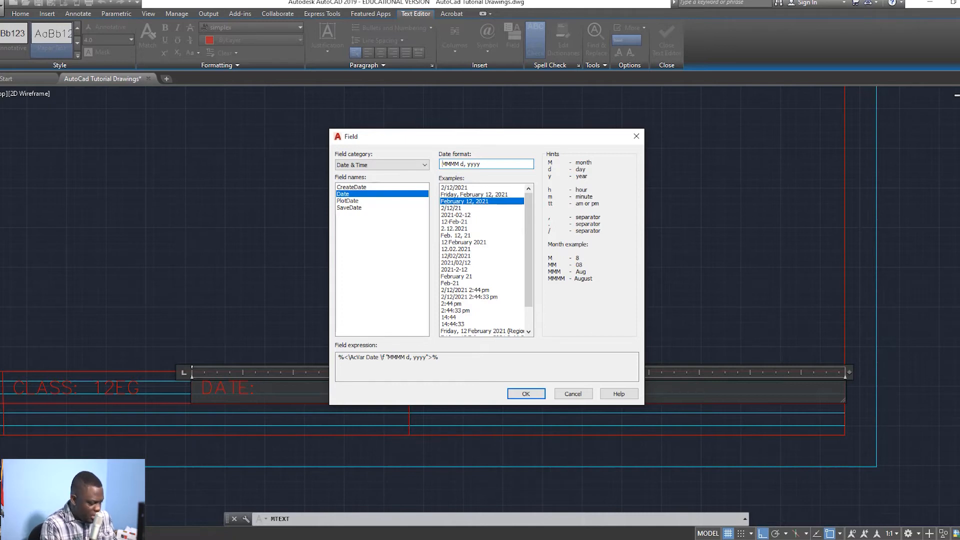
{"action": "left_click", "coordinate": [443, 164]}
{"action": "type", "text": "%"}
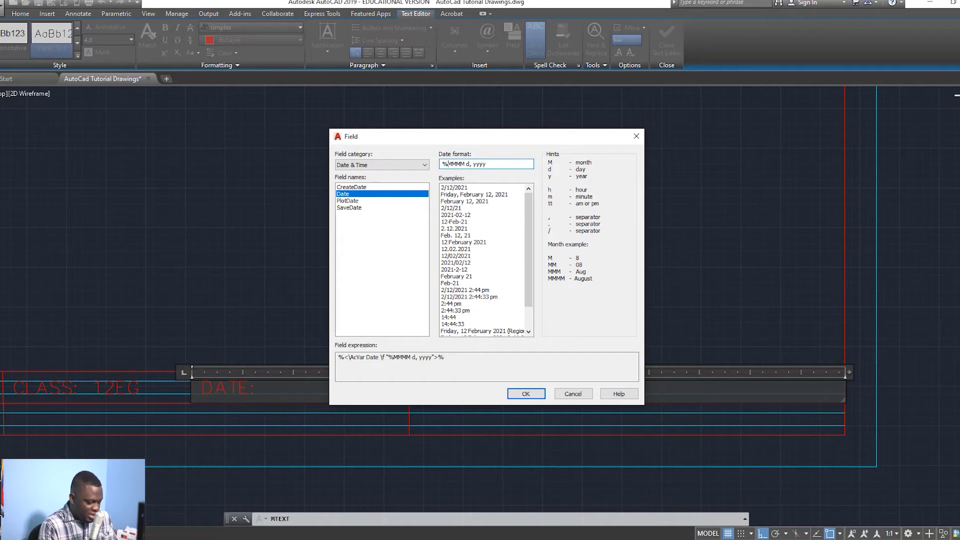
{"action": "type", "text": "TC1"}
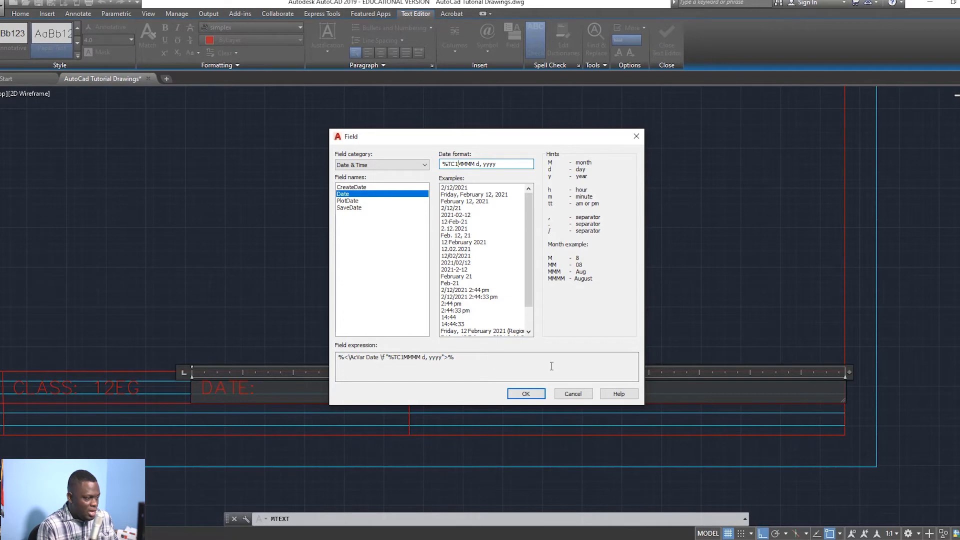
{"action": "left_click", "coordinate": [526, 394]}
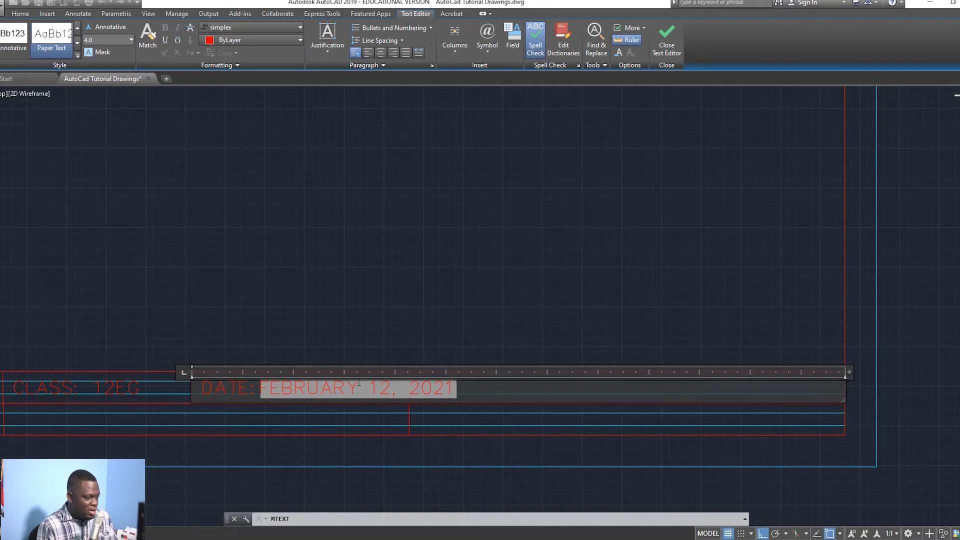
Step: Close the text editor to keep the date field, cancelling a stray text command
{"action": "left_click", "coordinate": [668, 31]}
{"action": "key", "text": "Escape"}
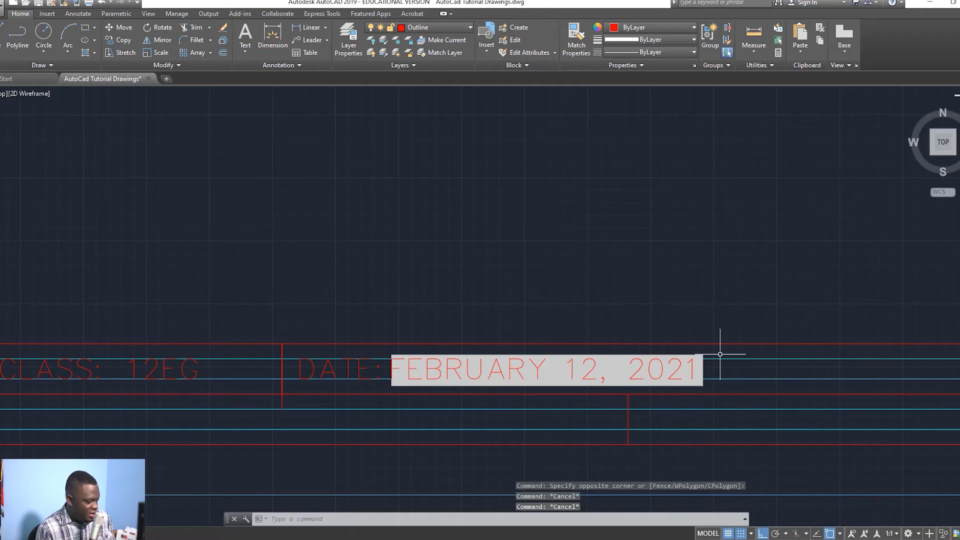
{"action": "type", "text": "t"}
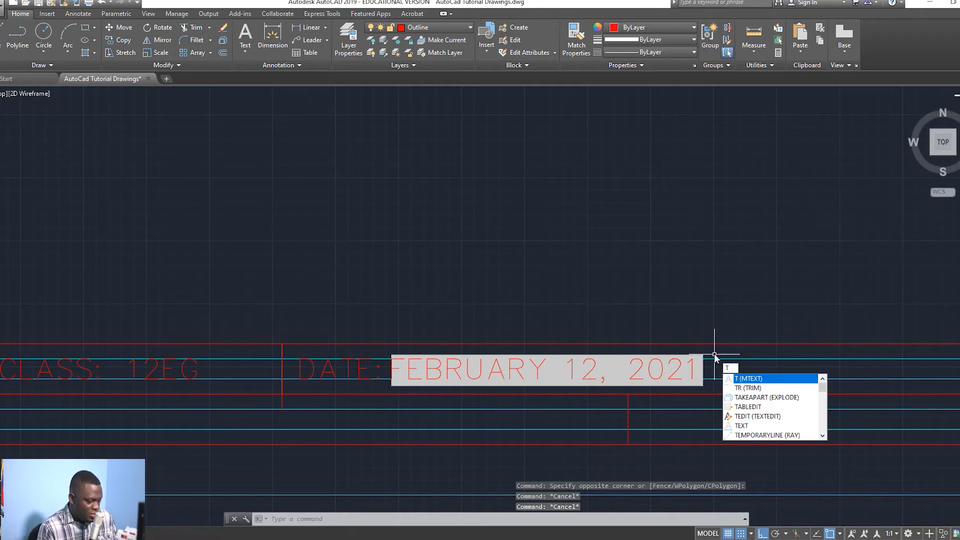
{"action": "key", "text": "Return"}
{"action": "key", "text": "Escape"}
Step: Draw a vertical divider line just right of the date cell with object snap off
{"action": "type", "text": "l"}
{"action": "key", "text": "Return"}
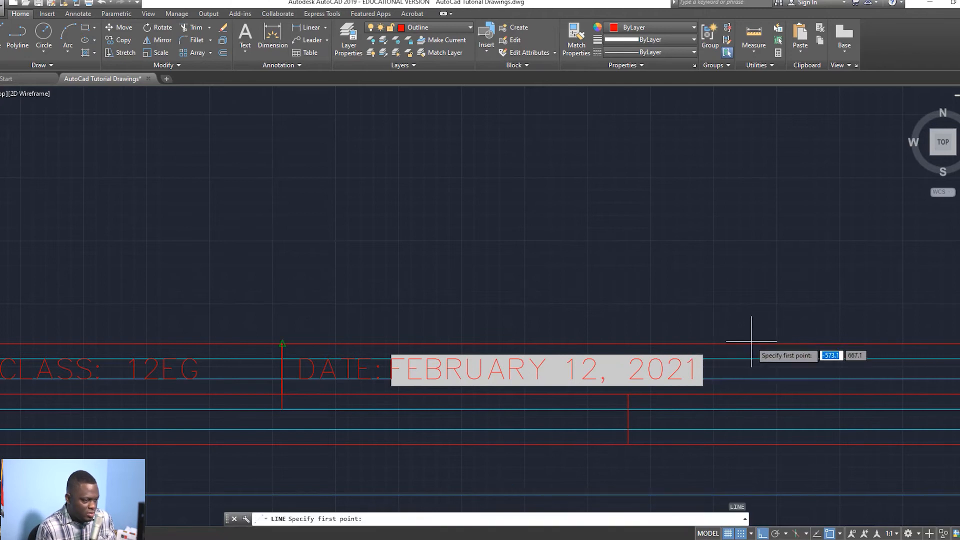
{"action": "left_click", "coordinate": [831, 533]}
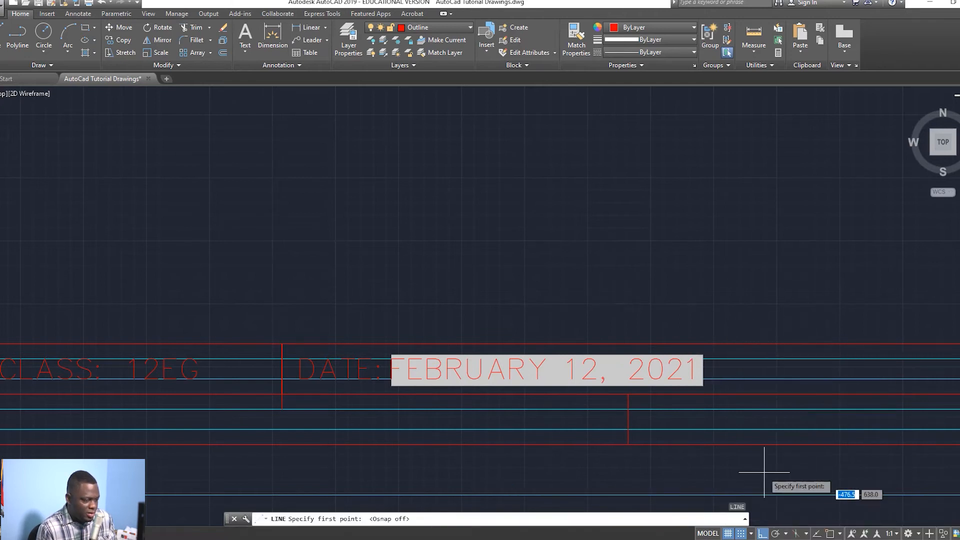
{"action": "left_click", "coordinate": [743, 323]}
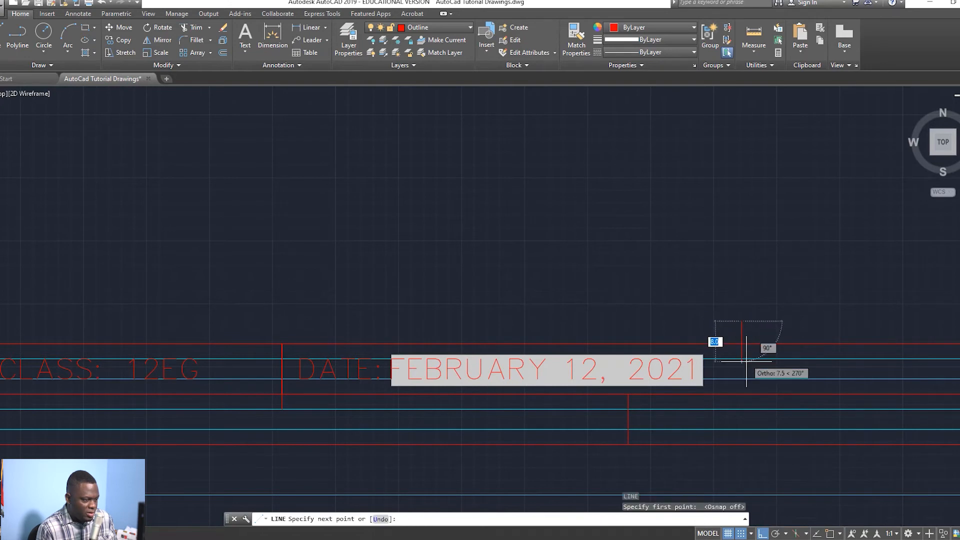
{"action": "left_click", "coordinate": [743, 395]}
{"action": "key", "text": "Escape"}
{"action": "key", "text": "Escape"}
{"action": "key", "text": "Escape"}
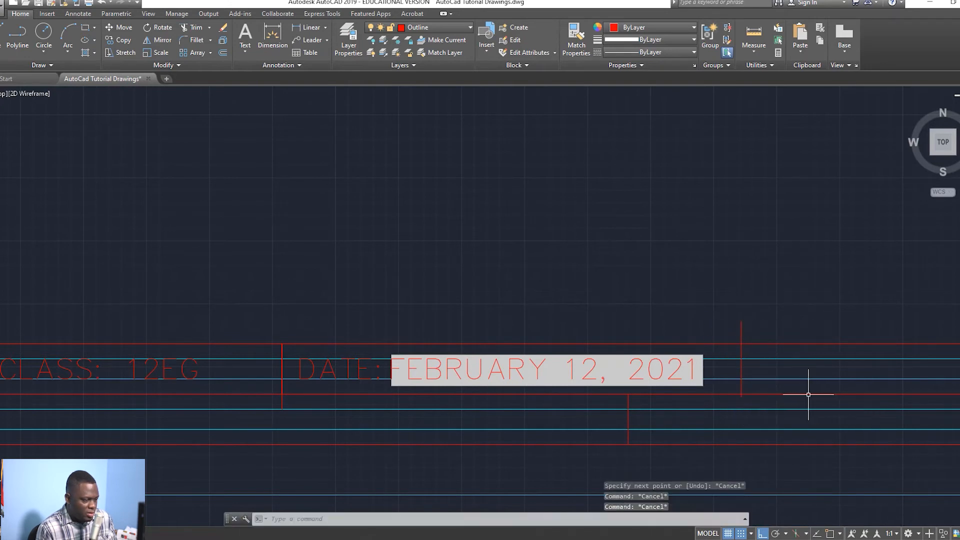
Step: Attempt to TRIM the divider line's overshoot, then abandon the trim
{"action": "type", "text": "TR"}
{"action": "key", "text": "Return"}
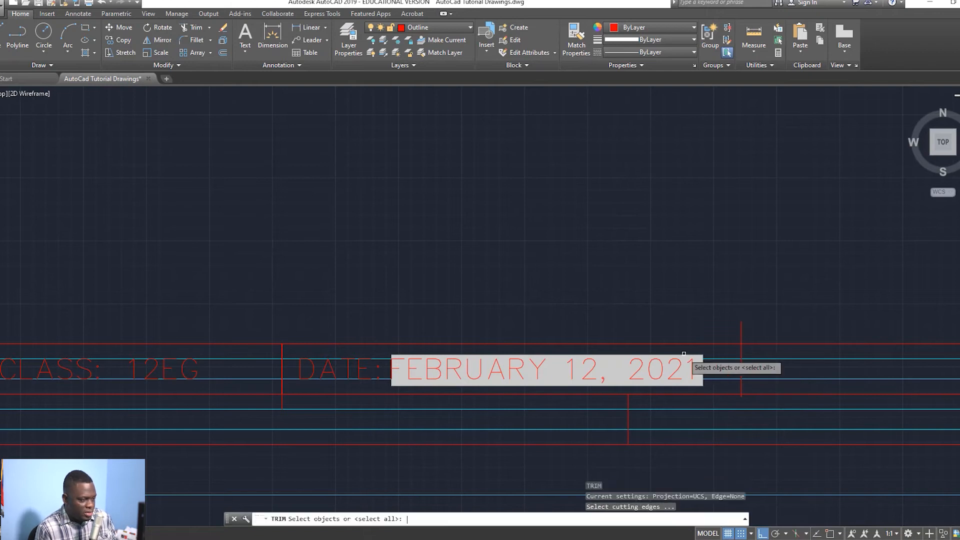
{"action": "key", "text": "Return"}
{"action": "left_click", "coordinate": [742, 334]}
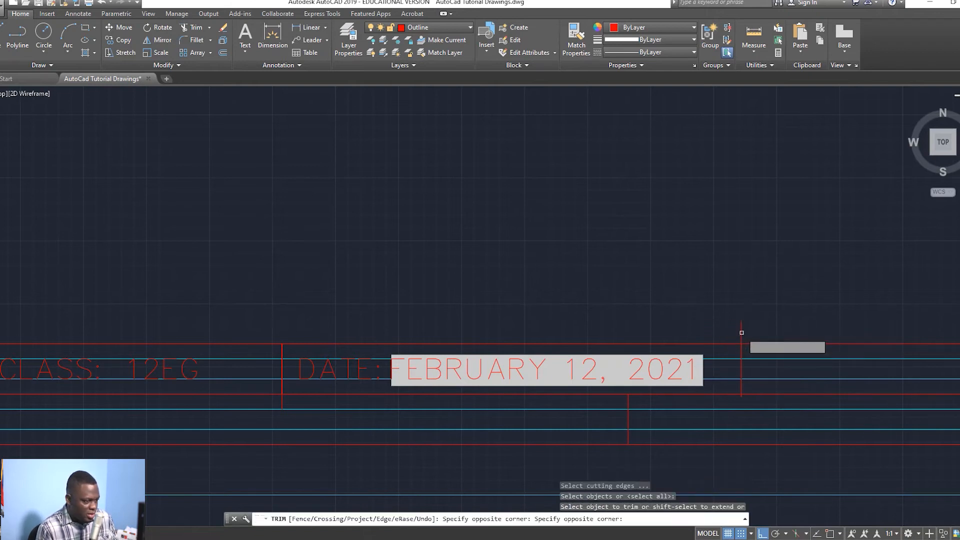
{"action": "left_click", "coordinate": [740, 335]}
{"action": "left_click", "coordinate": [740, 338]}
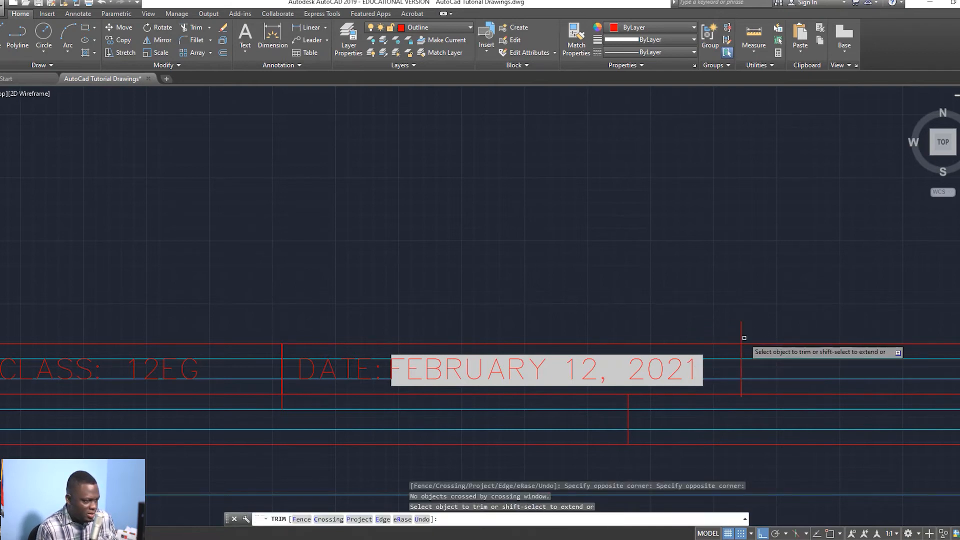
{"action": "left_click", "coordinate": [740, 338]}
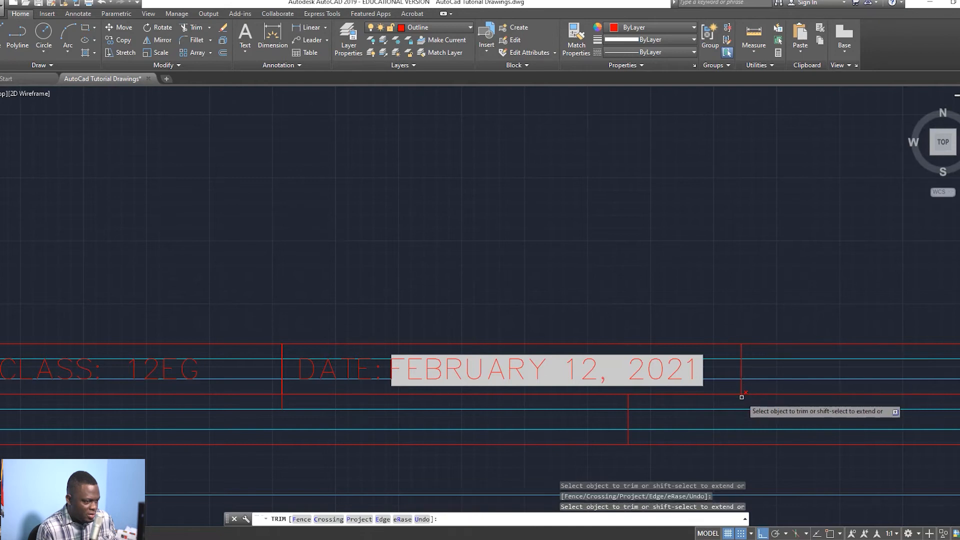
{"action": "key", "text": "Escape"}
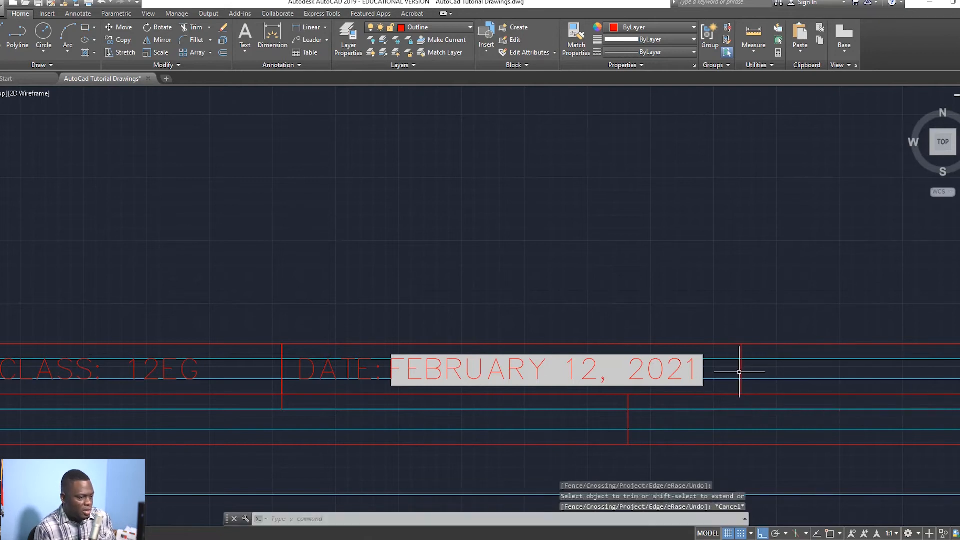
{"action": "scroll", "coordinate": [720, 370], "scroll_direction": "down", "scroll_amount": 5}
Step: Start Multiline Text from the Text options with object snap turned on
{"action": "scroll", "coordinate": [693, 361], "scroll_direction": "up", "scroll_amount": 2}
{"action": "scroll", "coordinate": [651, 370], "scroll_direction": "down", "scroll_amount": 2}
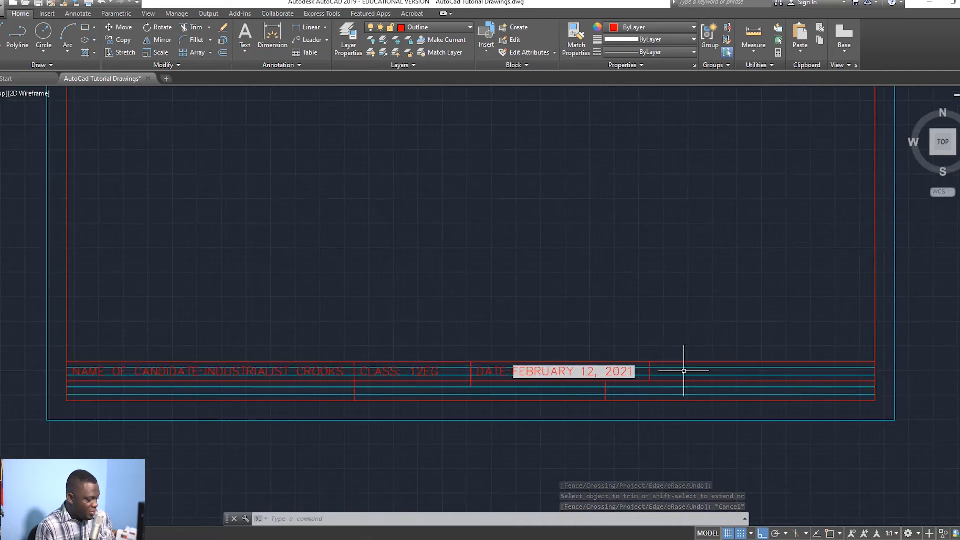
{"action": "type", "text": "t"}
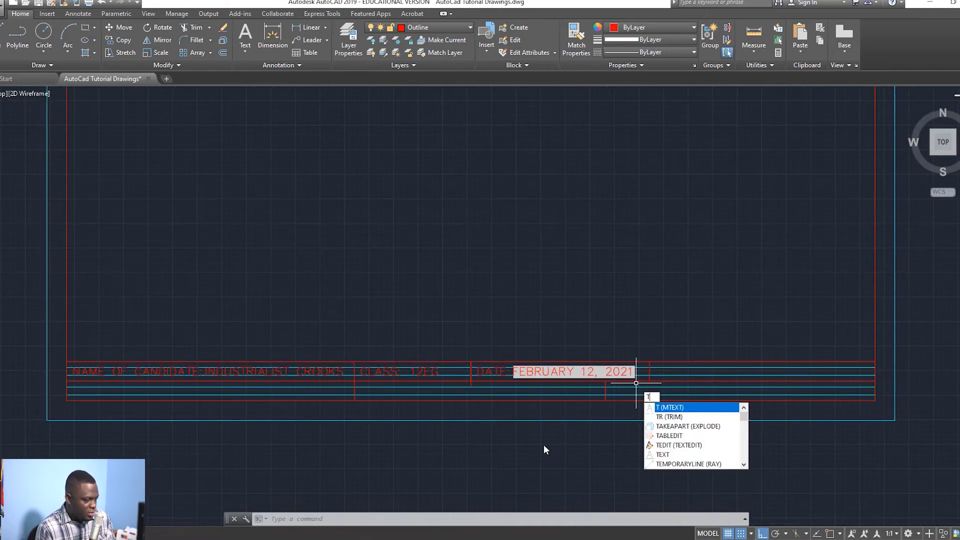
{"action": "left_click", "coordinate": [670, 416]}
{"action": "key", "text": "Escape"}
{"action": "key", "text": "Escape"}
{"action": "left_click", "coordinate": [244, 52]}
{"action": "left_click", "coordinate": [248, 70]}
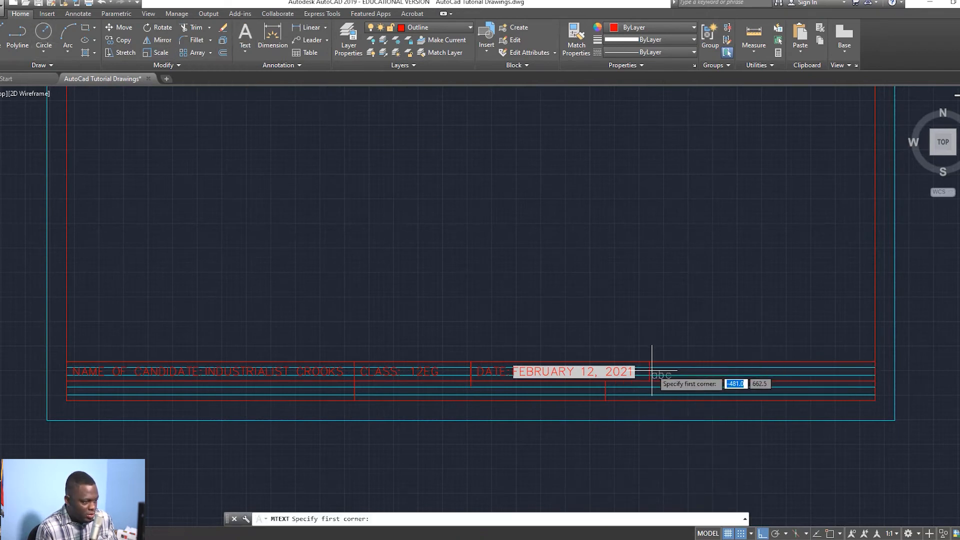
{"action": "scroll", "coordinate": [649, 367], "scroll_direction": "up", "scroll_amount": 2}
{"action": "left_click", "coordinate": [830, 534]}
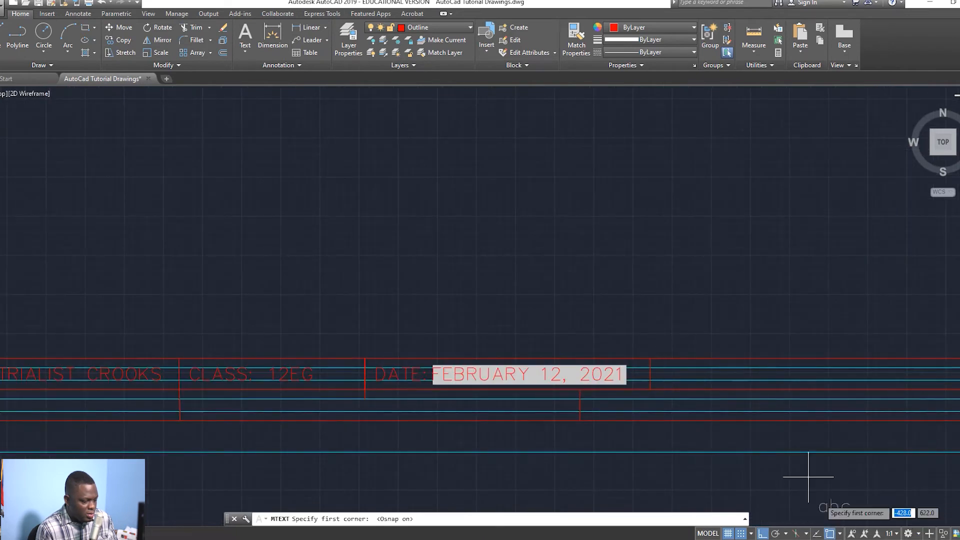
Step: Type ALL DIMENSIONS IN MM in a text box spanning the cell right of the date
{"action": "left_click", "coordinate": [650, 368]}
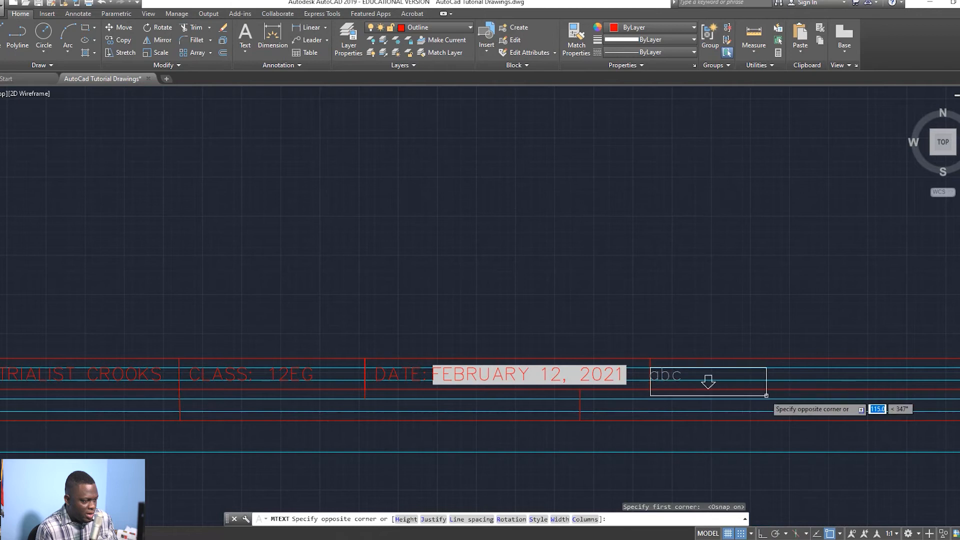
{"action": "middle_click_drag", "start_coordinate": [871, 404], "coordinate": [753, 382]}
{"action": "scroll", "coordinate": [753, 382], "scroll_direction": "down", "scroll_amount": 2}
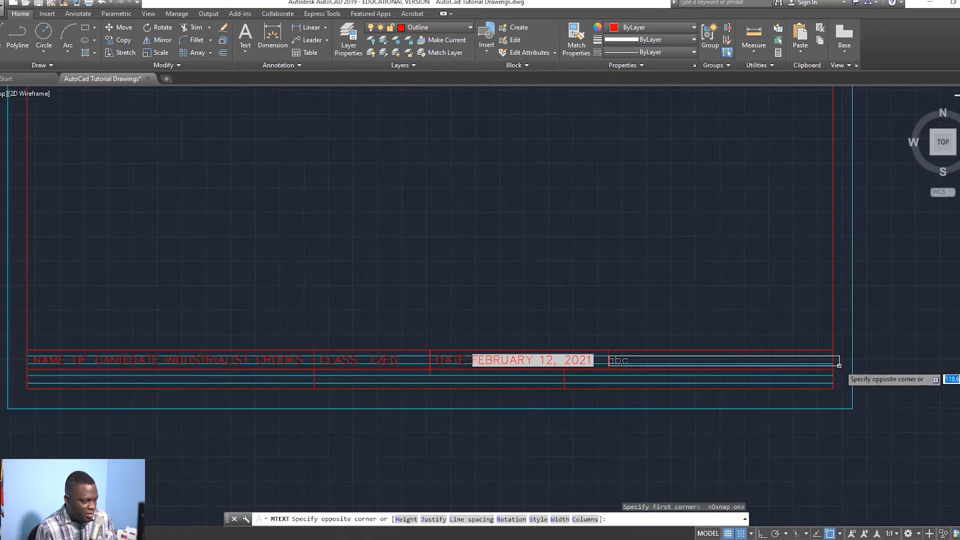
{"action": "scroll", "coordinate": [826, 371], "scroll_direction": "up", "scroll_amount": 4}
{"action": "left_click", "coordinate": [839, 350]}
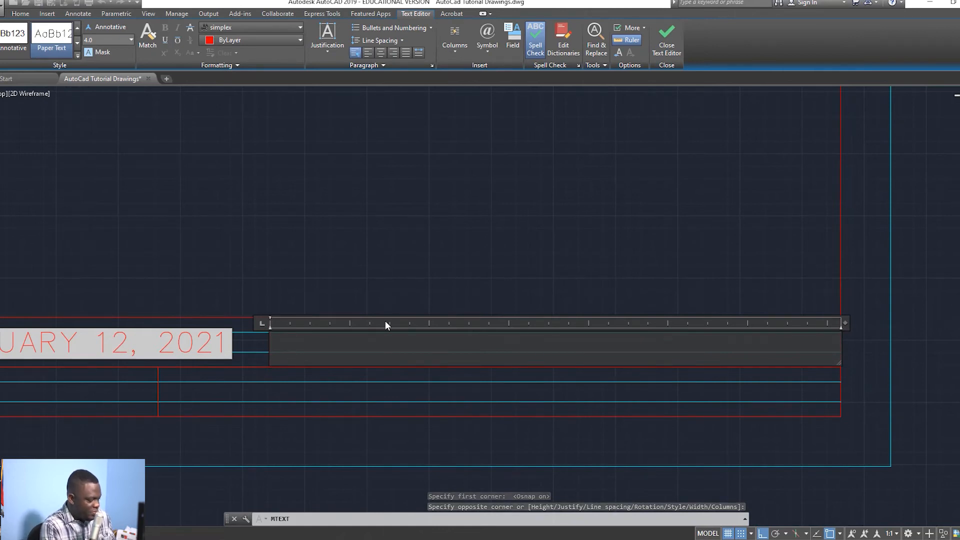
{"action": "type", "text": "AL"}
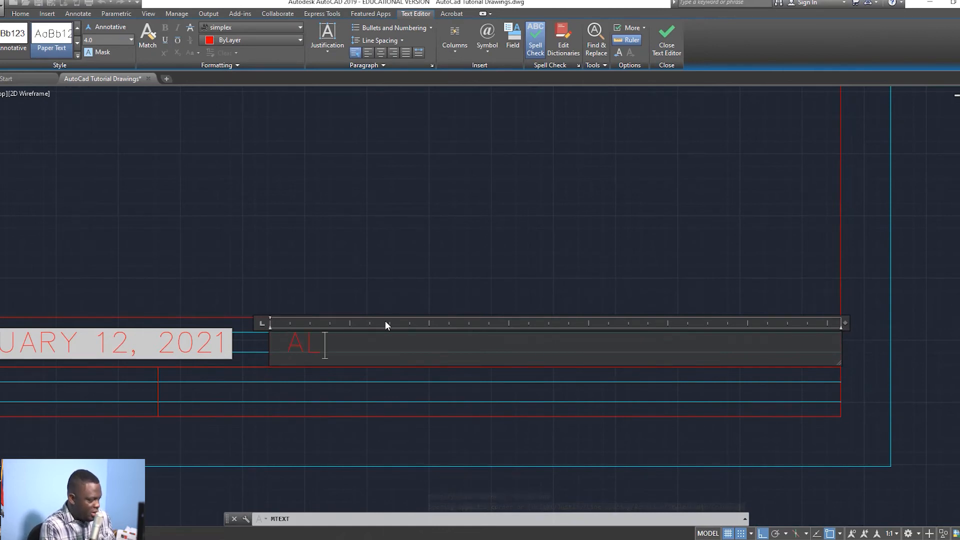
{"action": "type", "text": "L DIME"}
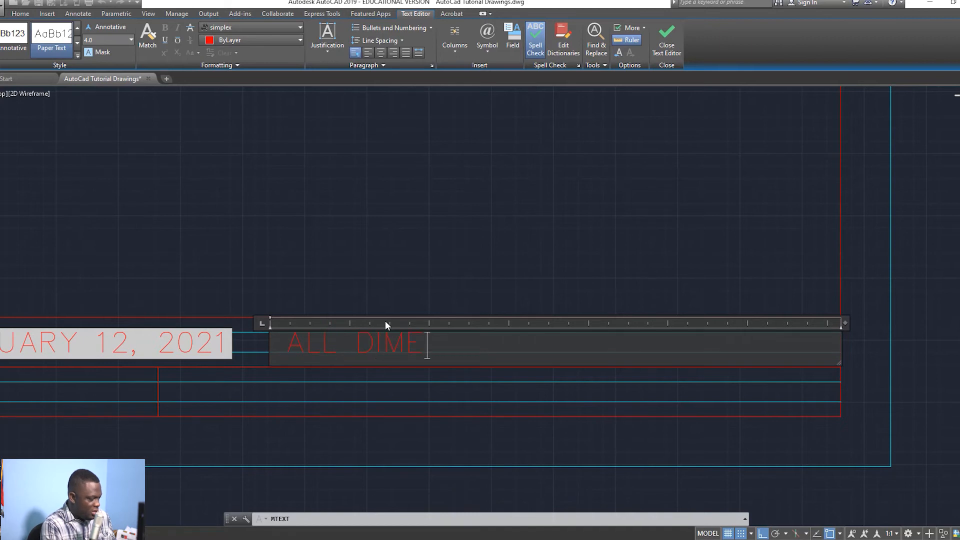
{"action": "type", "text": "NSIONS IN"}
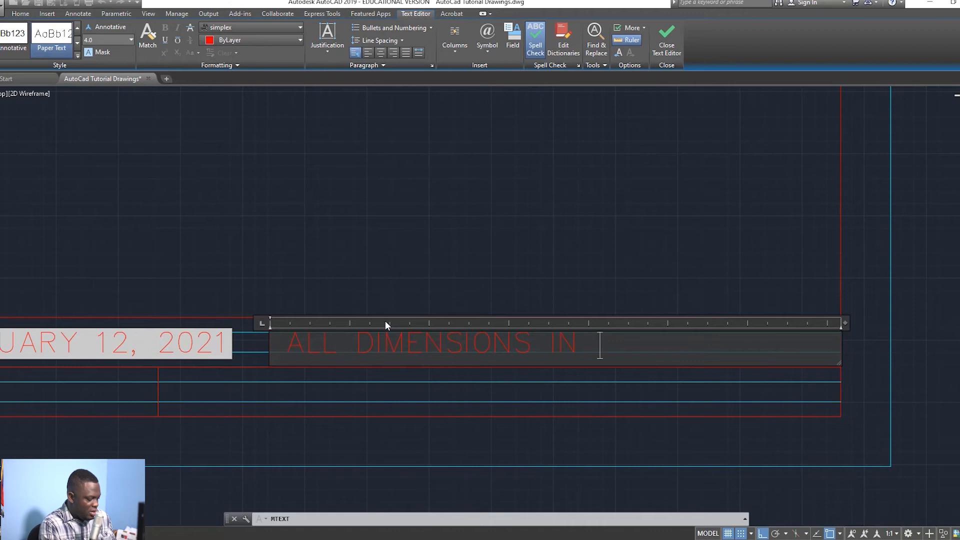
{"action": "type", "text": " MM"}
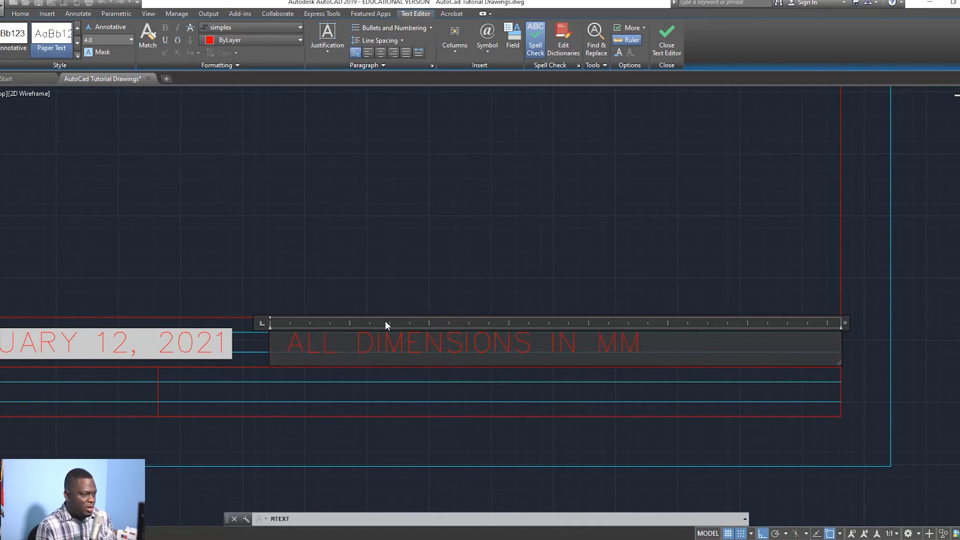
{"action": "left_click", "coordinate": [671, 42]}
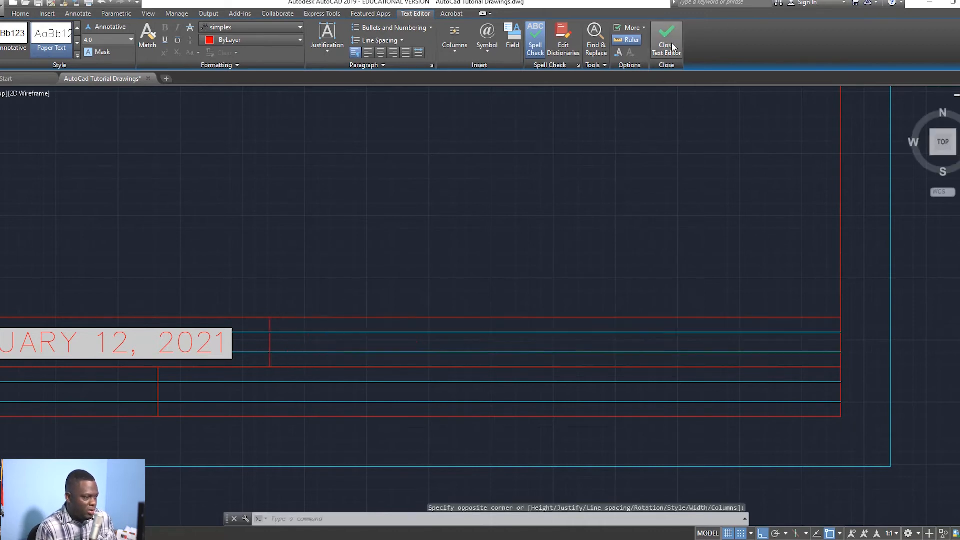
Step: Write SUBJECT: TECHNICAL DRAWING as multiline text from the lower-left corner to the name cell's end
{"action": "scroll", "coordinate": [369, 369], "scroll_direction": "down", "scroll_amount": 4}
{"action": "scroll", "coordinate": [373, 360], "scroll_direction": "up", "scroll_amount": 2}
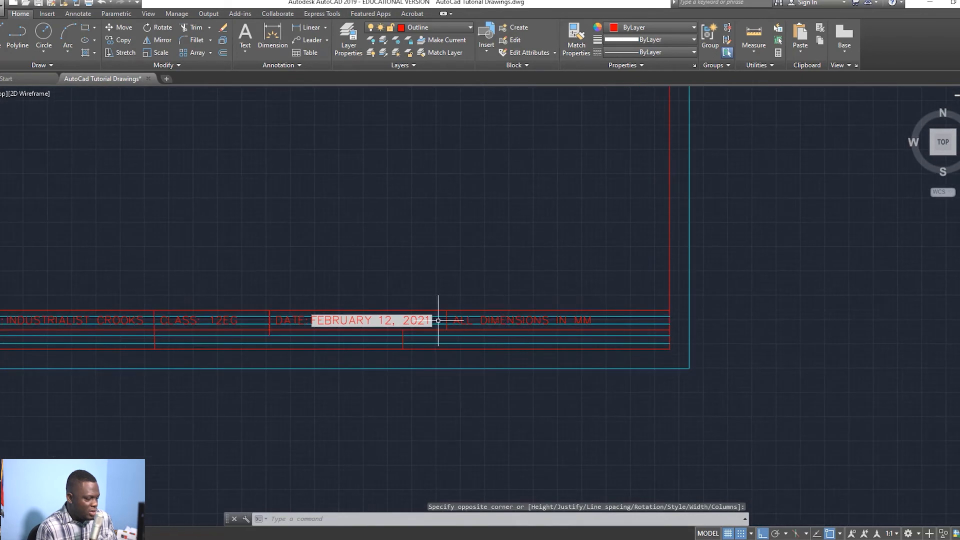
{"action": "middle_click_drag", "start_coordinate": [441, 322], "coordinate": [560, 314]}
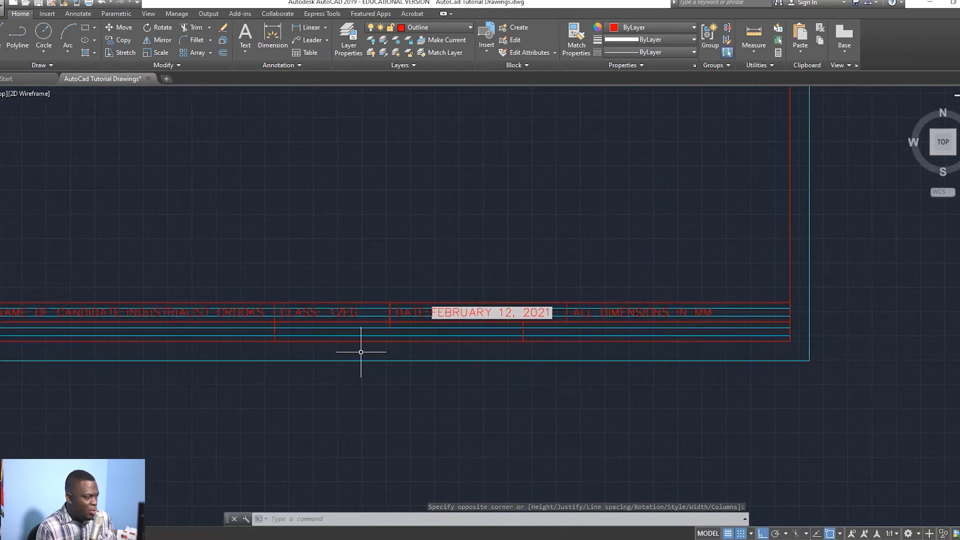
{"action": "scroll", "coordinate": [351, 361], "scroll_direction": "down", "scroll_amount": 2}
{"action": "scroll", "coordinate": [385, 378], "scroll_direction": "up", "scroll_amount": 2}
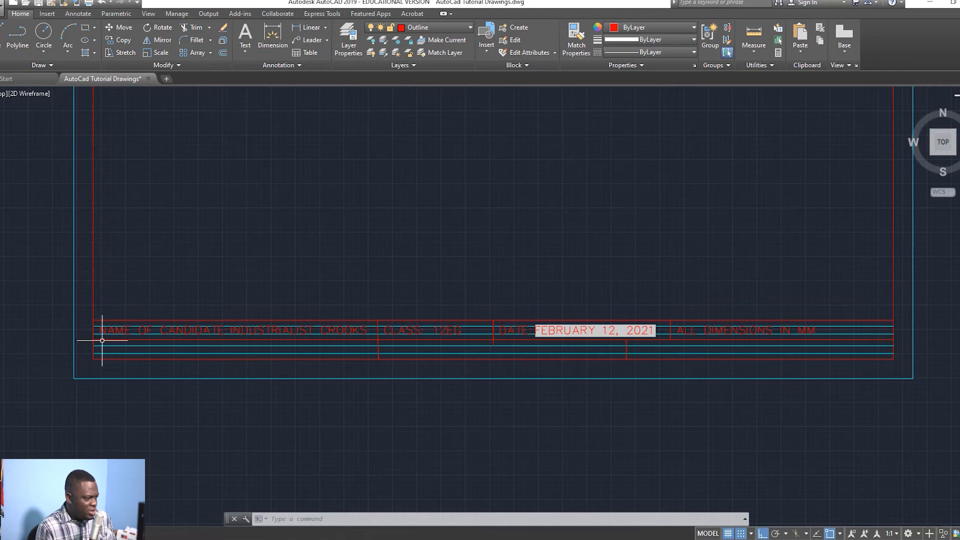
{"action": "scroll", "coordinate": [98, 343], "scroll_direction": "up", "scroll_amount": 2}
{"action": "scroll", "coordinate": [242, 353], "scroll_direction": "down", "scroll_amount": 2}
{"action": "middle_click_drag", "start_coordinate": [241, 352], "coordinate": [237, 366]}
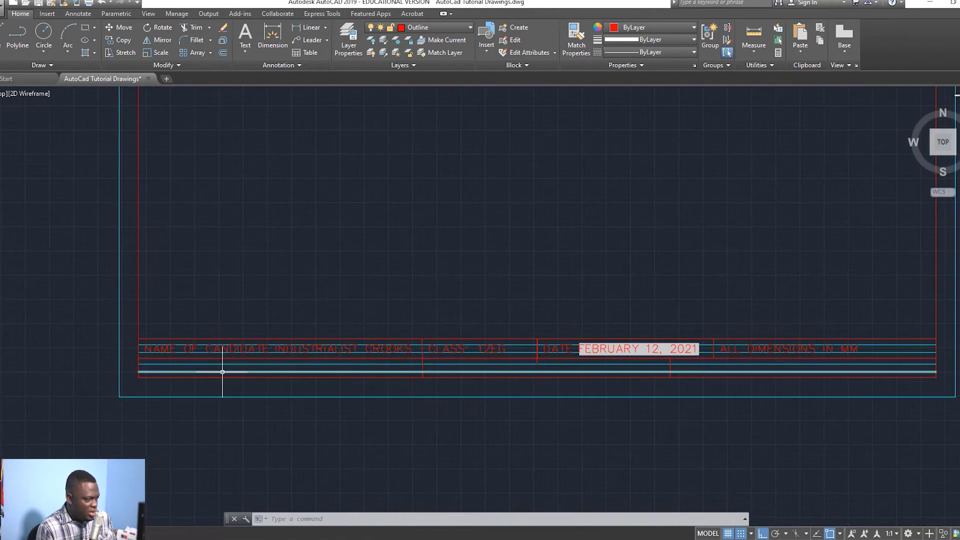
{"action": "left_click", "coordinate": [245, 47]}
{"action": "left_click", "coordinate": [222, 70]}
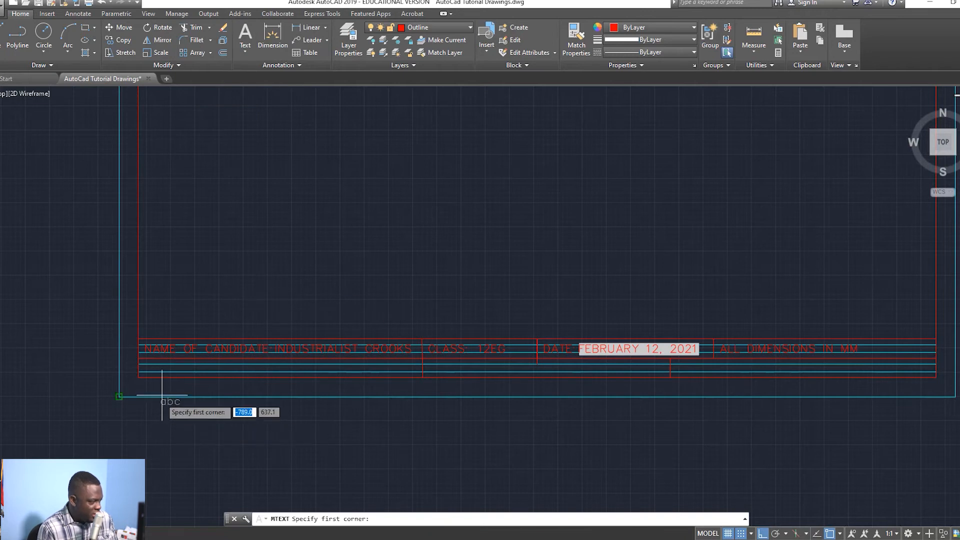
{"action": "left_click", "coordinate": [139, 378]}
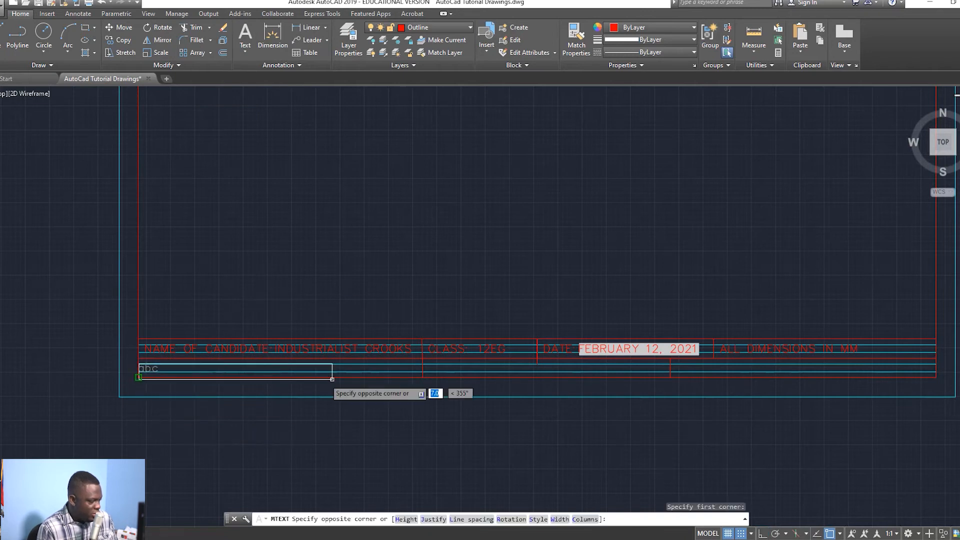
{"action": "left_click", "coordinate": [422, 368]}
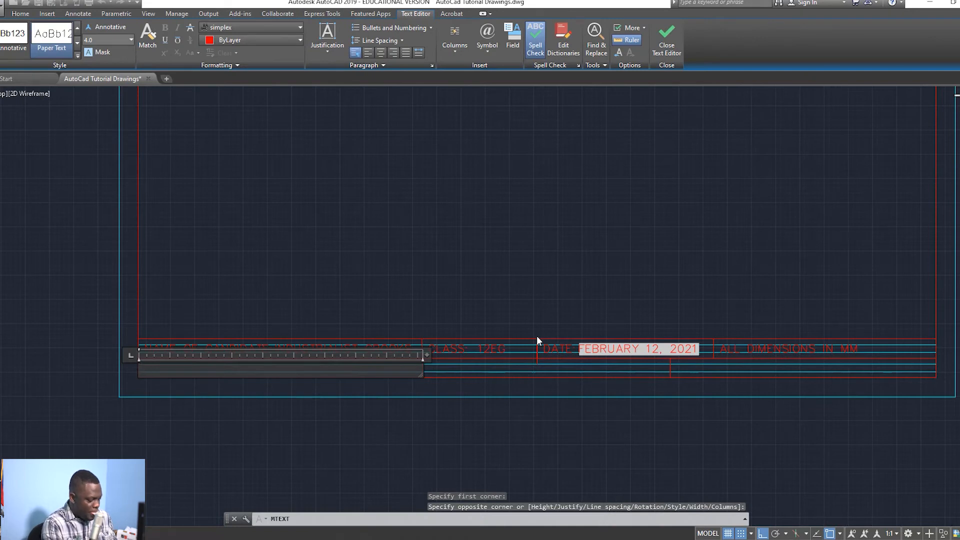
{"action": "type", "text": "SUB"}
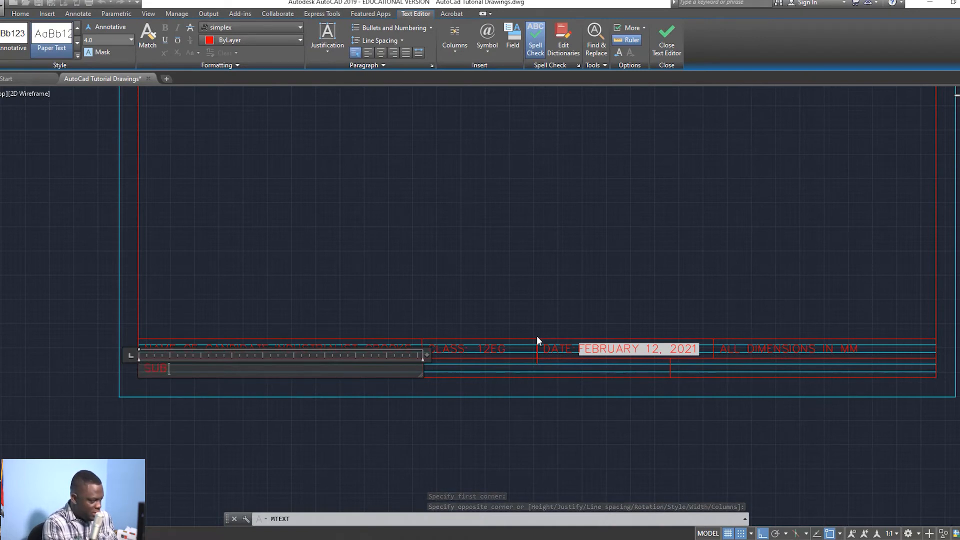
{"action": "type", "text": "JECT:  TECHNICAL  DRAWING"}
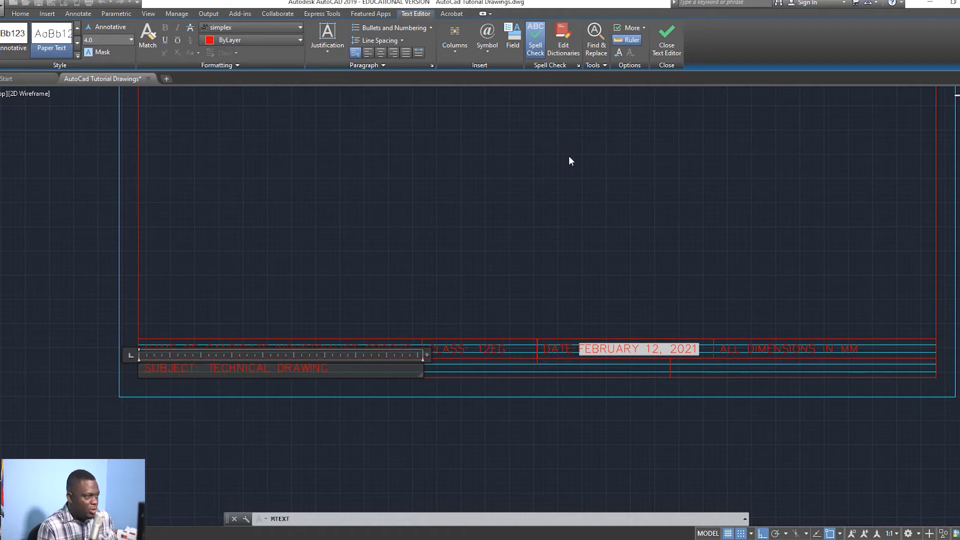
{"action": "left_click", "coordinate": [671, 45]}
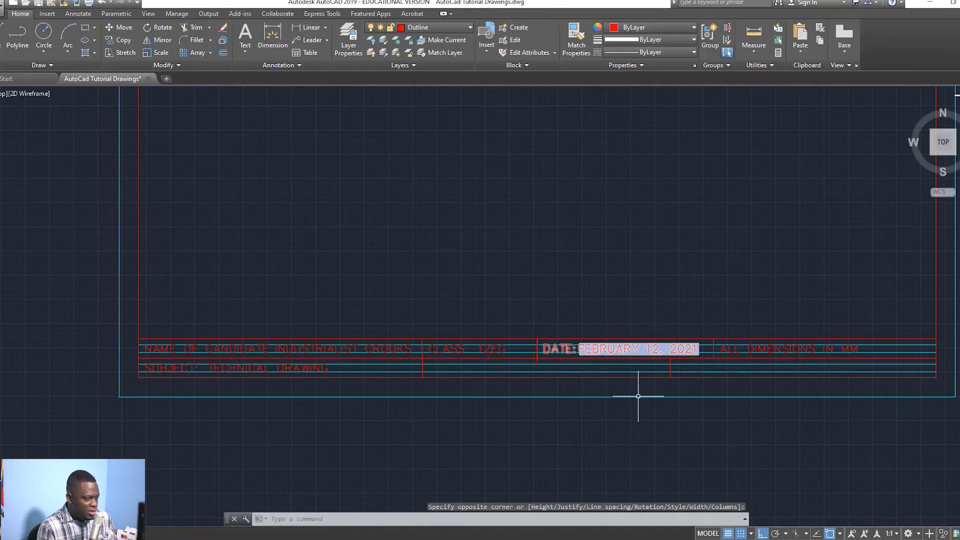
Step: Delete the stray vertical line below the date cell
{"action": "key", "text": "Escape"}
{"action": "left_click", "coordinate": [670, 368]}
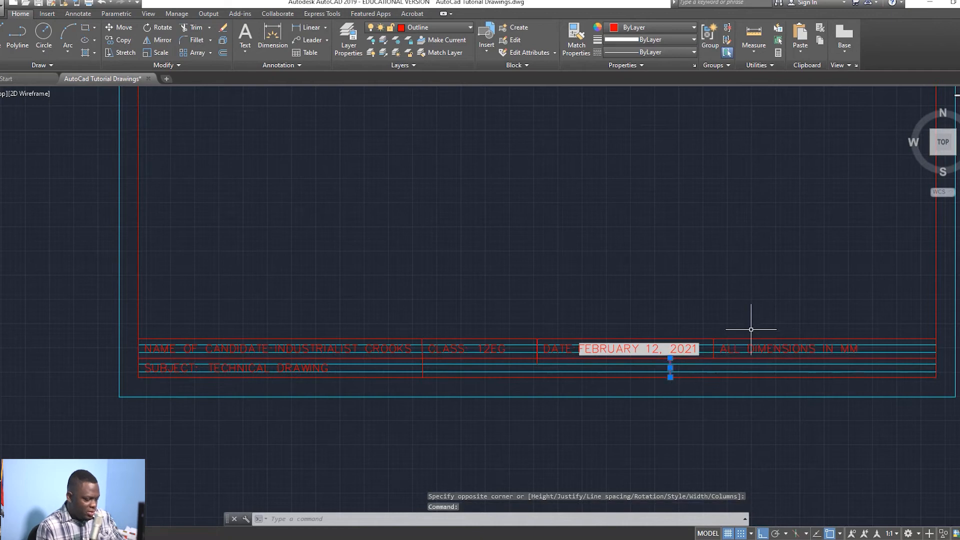
{"action": "key", "text": "Delete"}
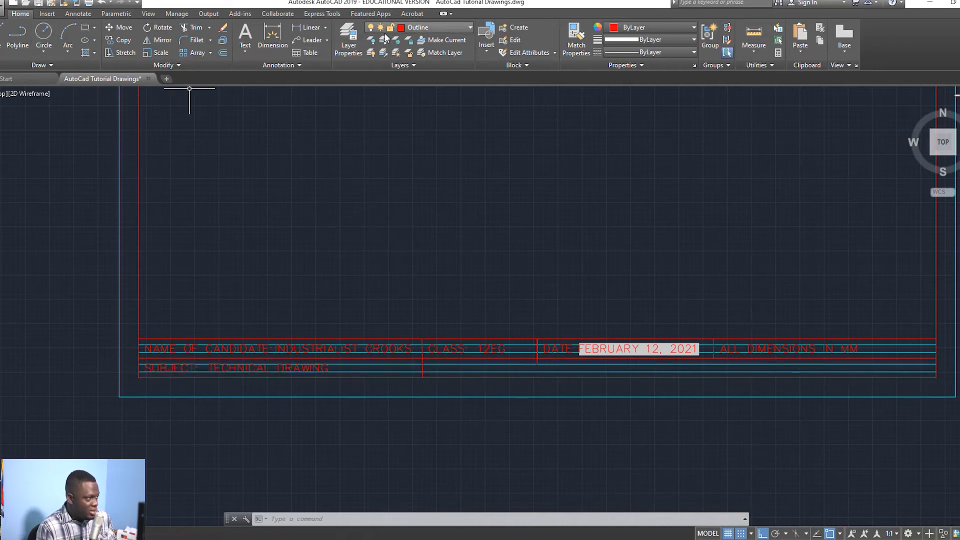
Step: Add a TOPIC label in the lower-row cell beside SUBJECT, viewing the whole sheet afterward
{"action": "left_click", "coordinate": [246, 44]}
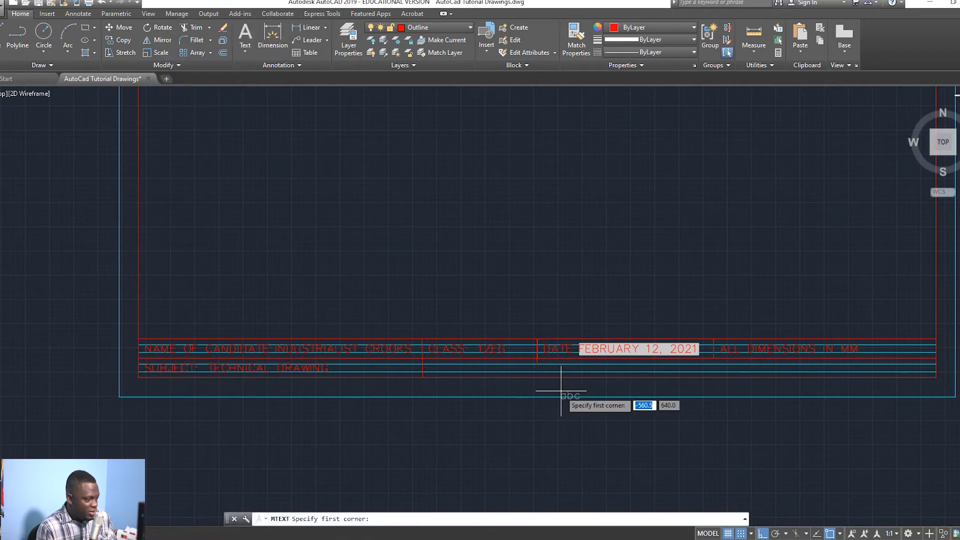
{"action": "left_click", "coordinate": [422, 364]}
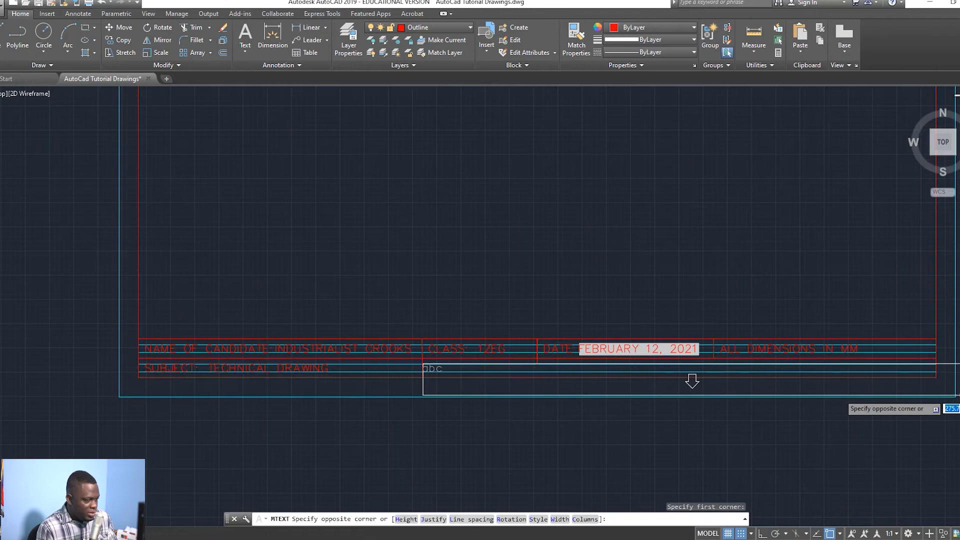
{"action": "left_click", "coordinate": [936, 371]}
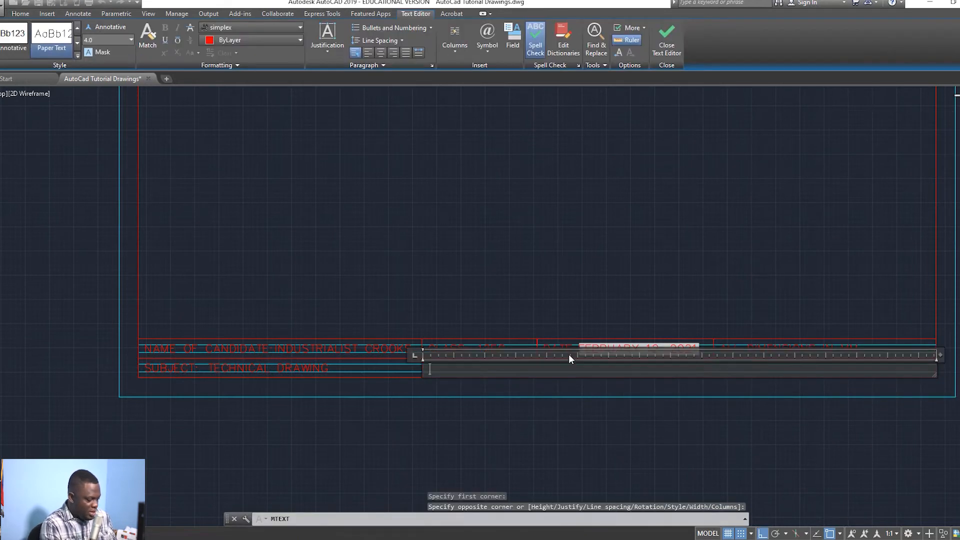
{"action": "type", "text": "TOPIC:"}
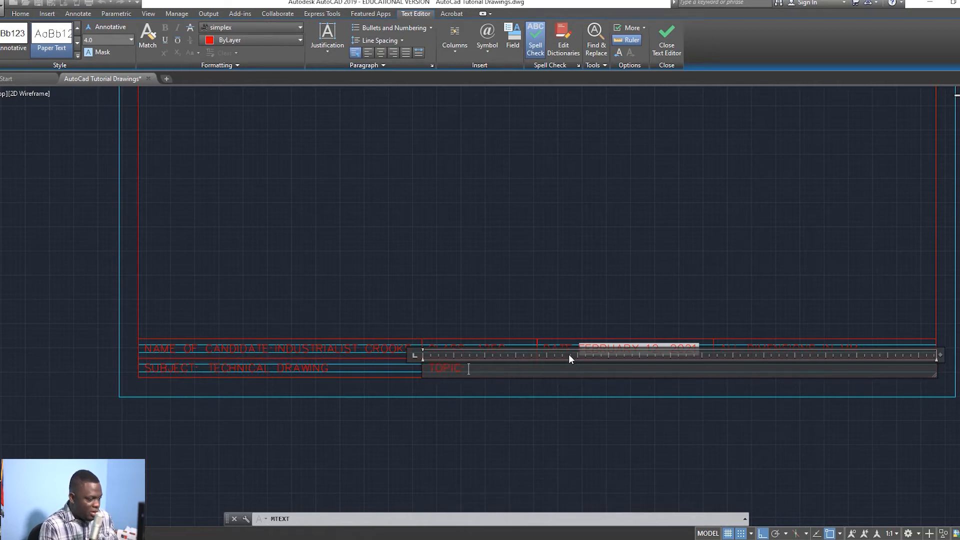
{"action": "left_click", "coordinate": [663, 40]}
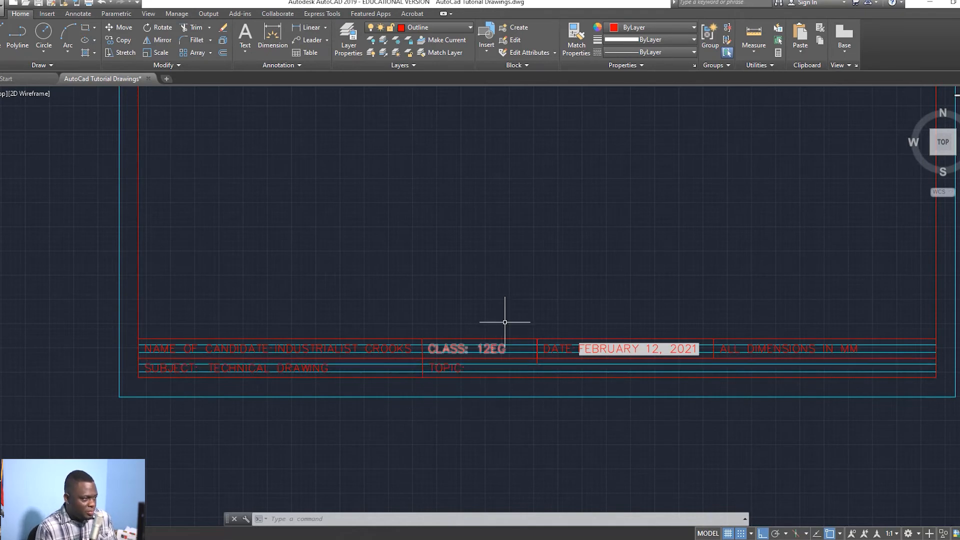
{"action": "scroll", "coordinate": [505, 320], "scroll_direction": "down", "scroll_amount": 2}
{"action": "middle_click_drag", "start_coordinate": [487, 332], "coordinate": [478, 390]}
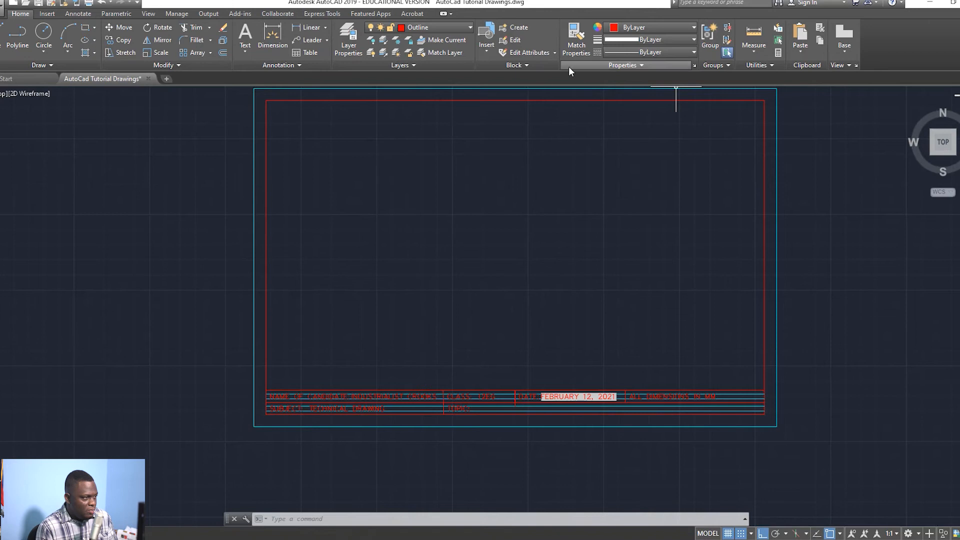
Step: On the Layout1 tab, select the default viewport with a window and erase it
{"action": "scroll", "coordinate": [575, 475], "scroll_direction": "up", "scroll_amount": 2}
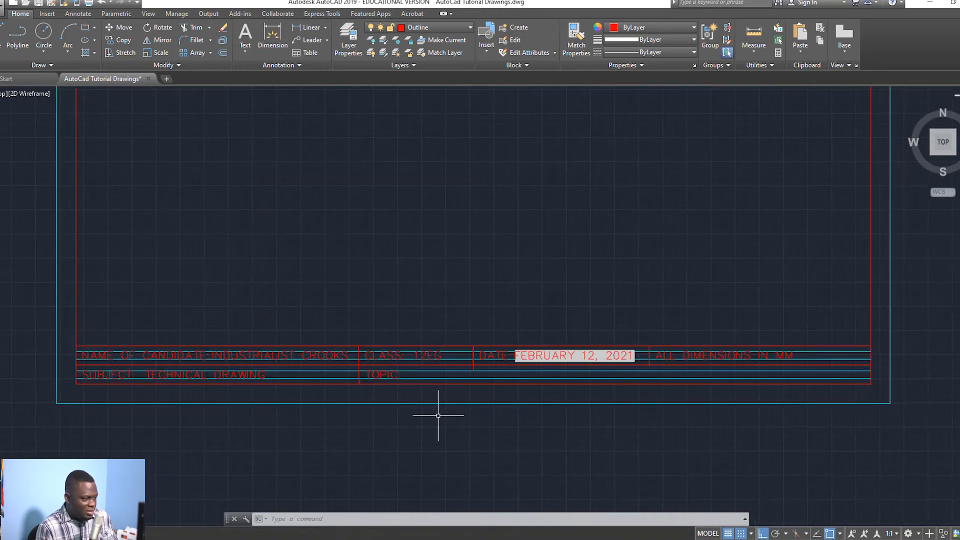
{"action": "scroll", "coordinate": [423, 307], "scroll_direction": "down", "scroll_amount": 4}
{"action": "scroll", "coordinate": [435, 281], "scroll_direction": "up", "scroll_amount": 2}
{"action": "scroll", "coordinate": [434, 283], "scroll_direction": "down", "scroll_amount": 2}
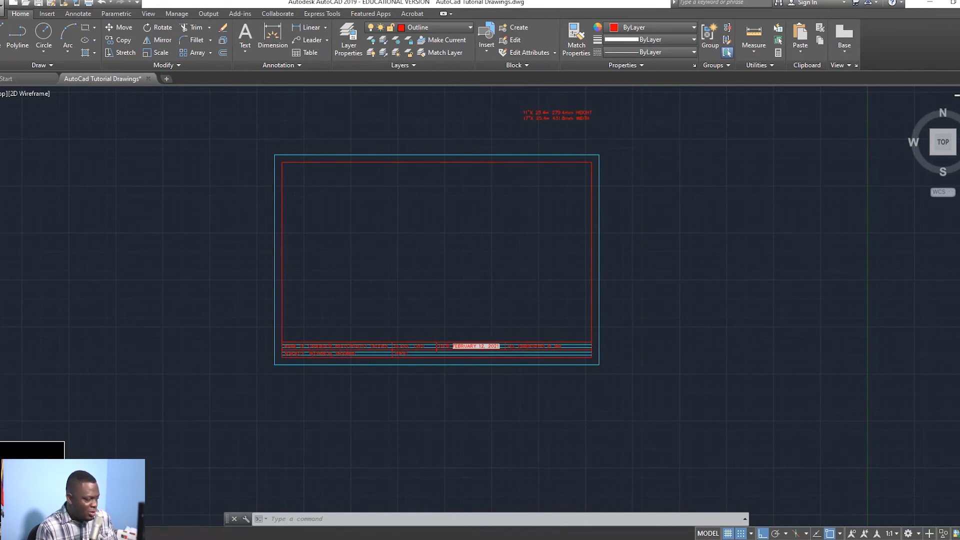
{"action": "left_click", "coordinate": [31, 534]}
{"action": "scroll", "coordinate": [240, 285], "scroll_direction": "up", "scroll_amount": 2}
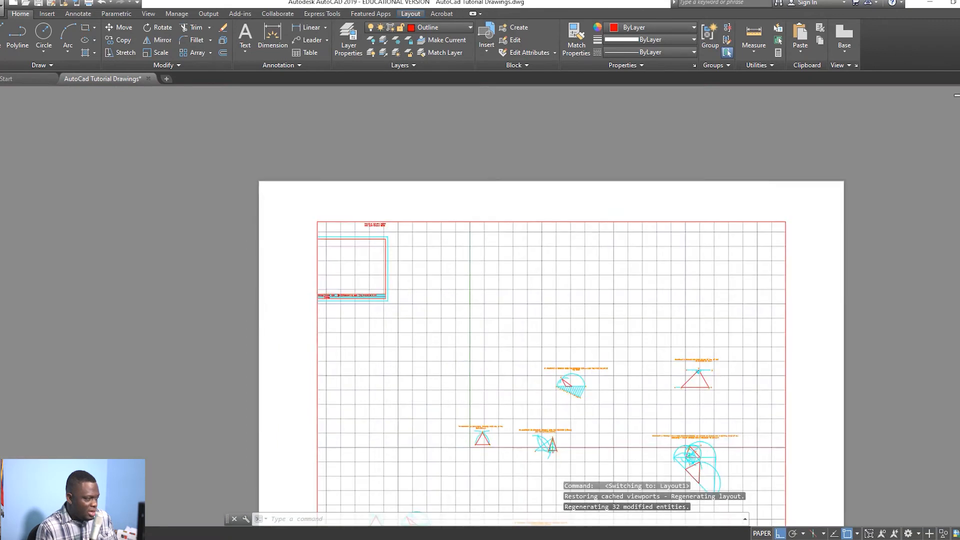
{"action": "scroll", "coordinate": [246, 236], "scroll_direction": "down", "scroll_amount": 2}
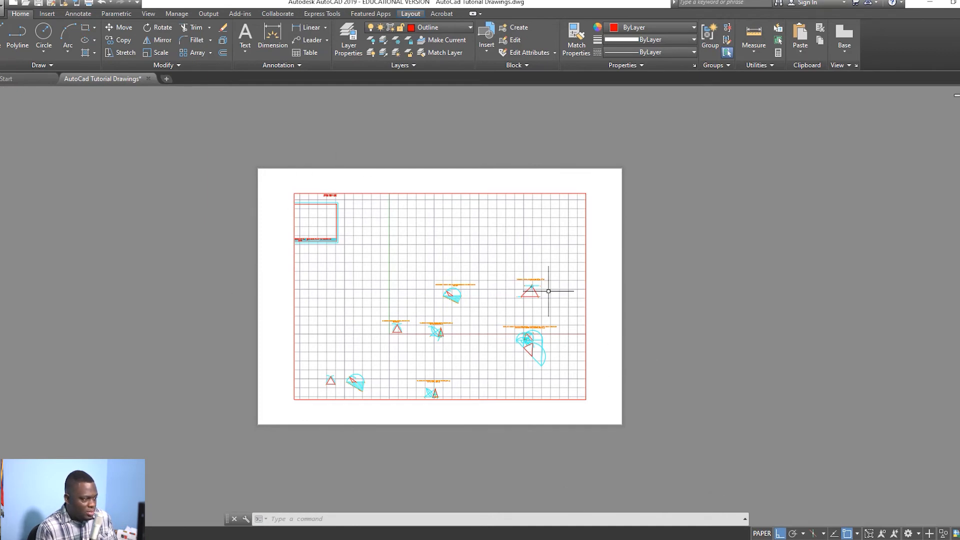
{"action": "left_click", "coordinate": [489, 193]}
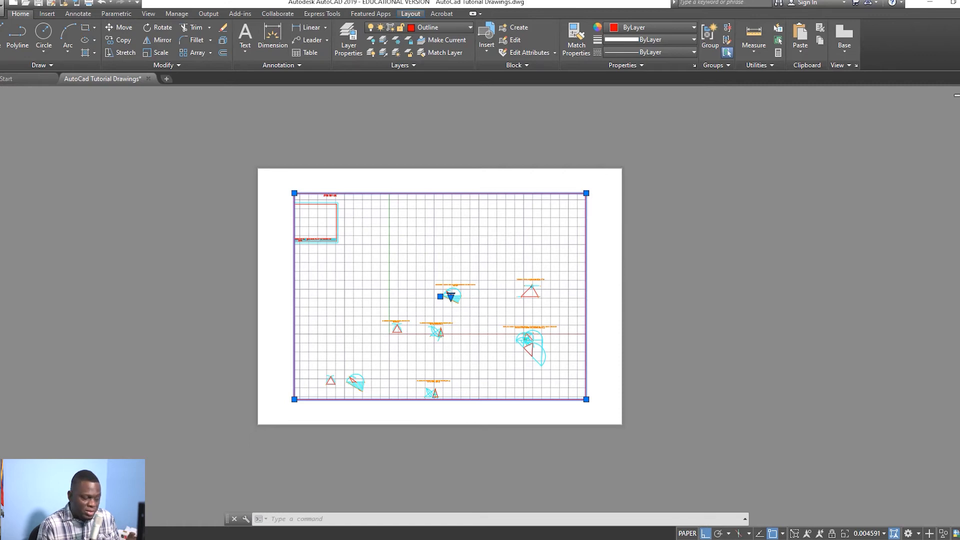
{"action": "key", "text": "Escape"}
{"action": "key", "text": "ctrl+Page_Up"}
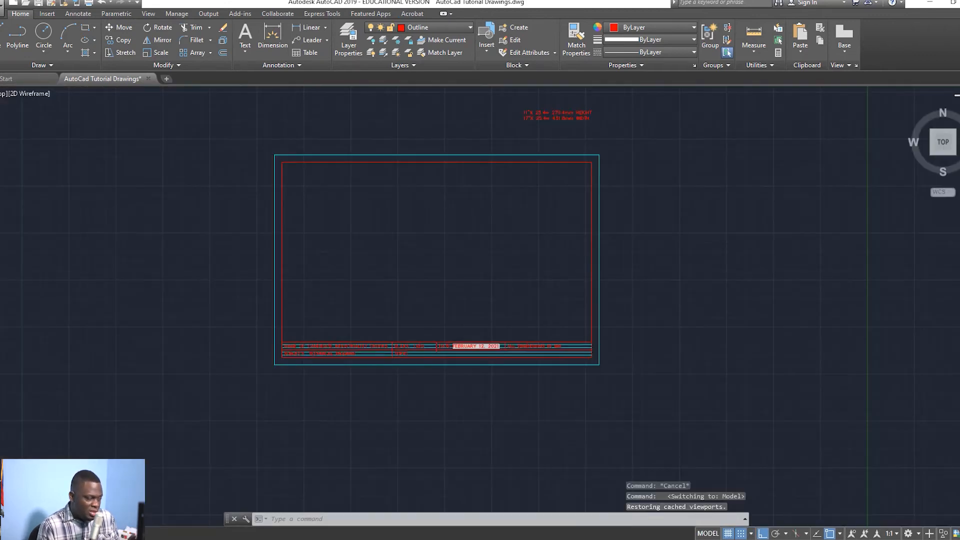
{"action": "key", "text": "ctrl+Page_Down"}
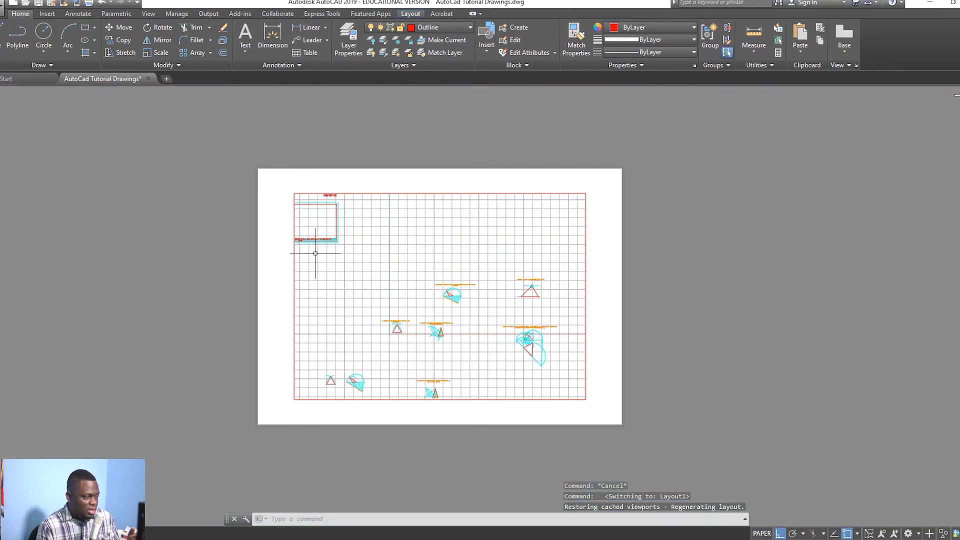
{"action": "left_click", "coordinate": [445, 199]}
{"action": "left_click", "coordinate": [440, 193]}
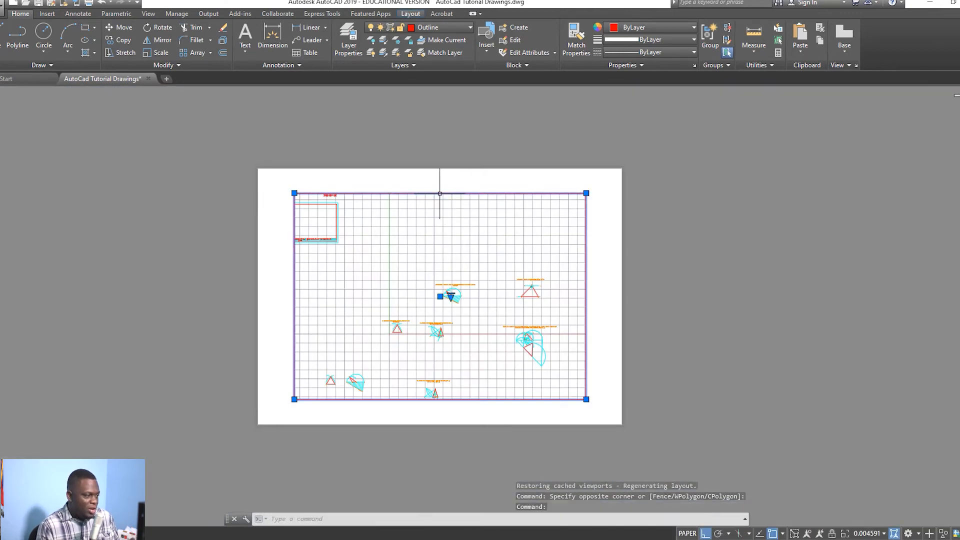
{"action": "key", "text": "Delete"}
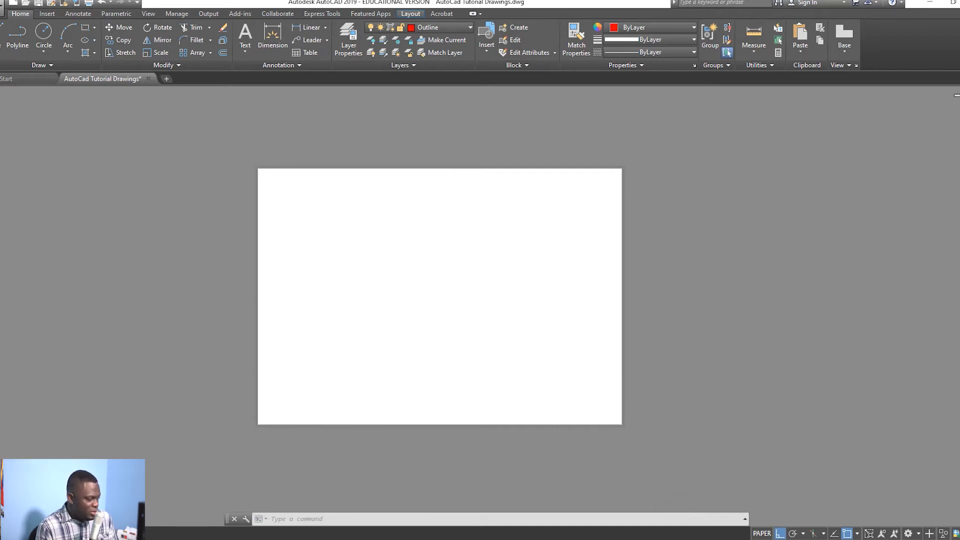
Step: Open the Page Setup Manager for Layout1 using the PAGE command
{"action": "right_click", "coordinate": [37, 532]}
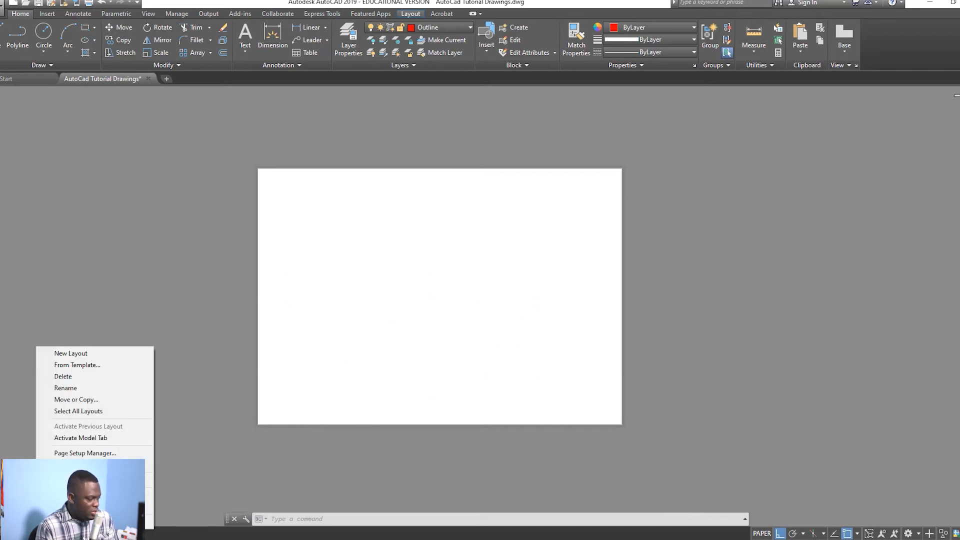
{"action": "left_click", "coordinate": [85, 453]}
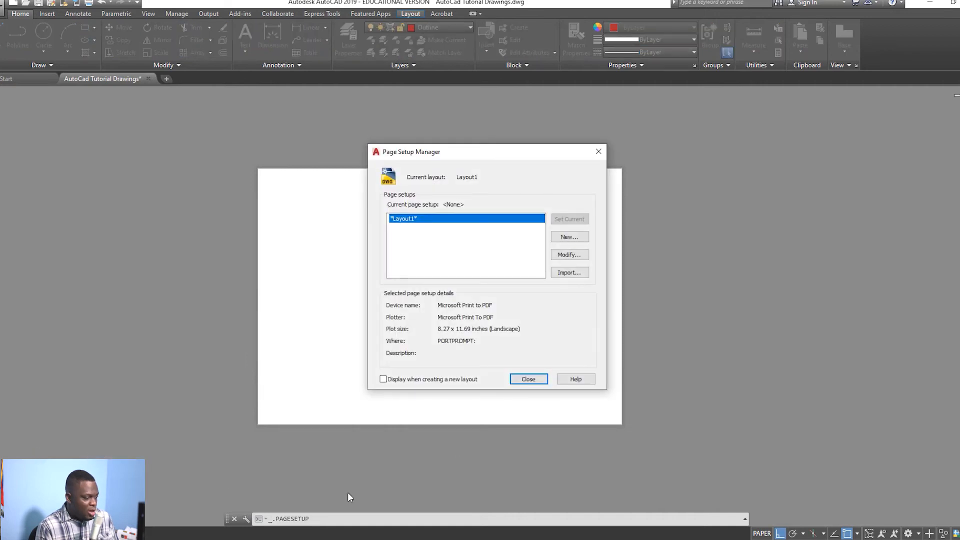
{"action": "key", "text": "Escape"}
{"action": "type", "text": "PAGESETUP"}
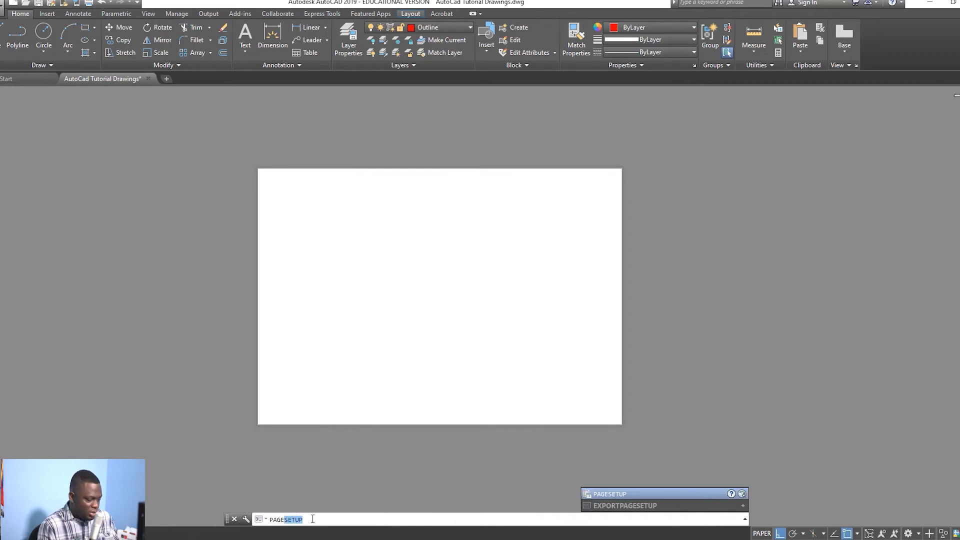
{"action": "key", "text": "Return"}
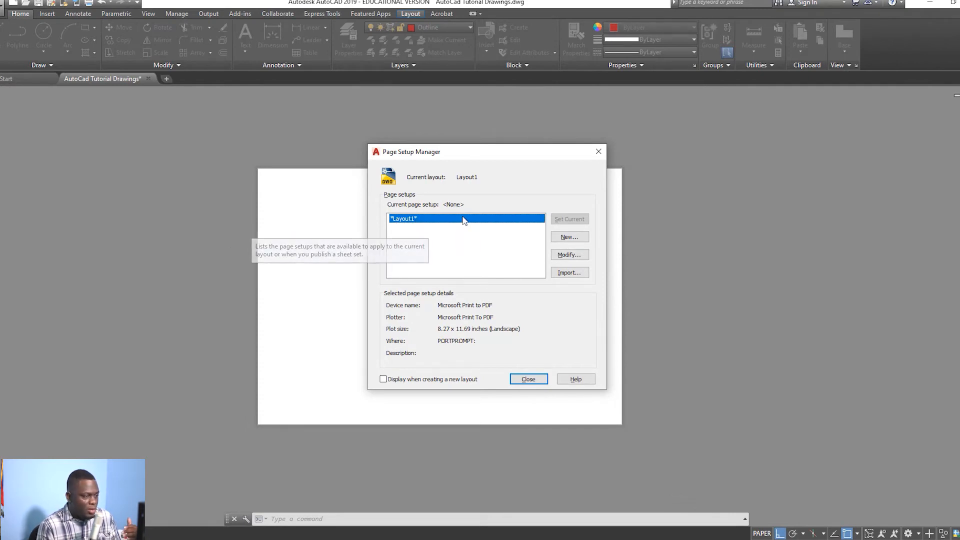
Step: Create a new page setup named TEMPLATE and show the printer/plotter list
{"action": "left_click", "coordinate": [569, 238]}
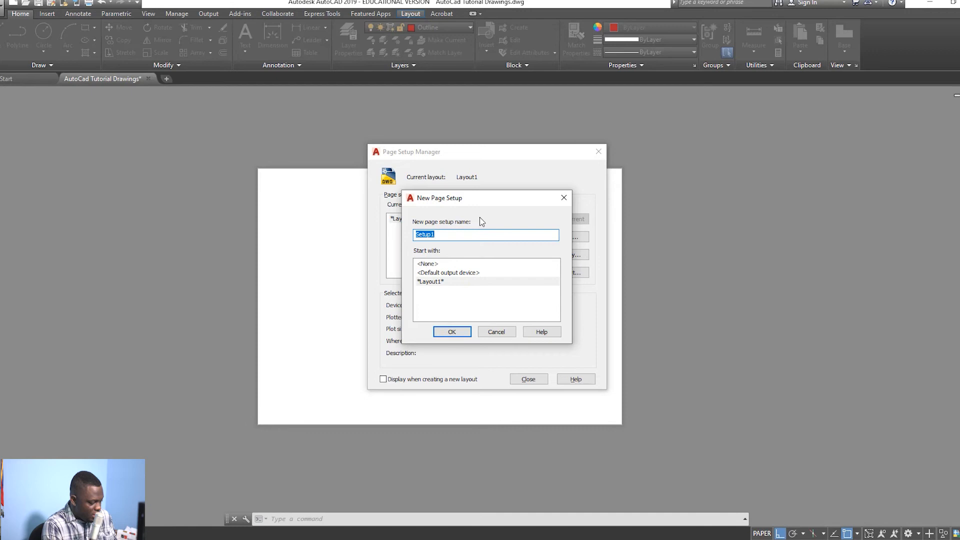
{"action": "type", "text": "tEMPLAT"}
{"action": "key", "text": "BackSpace"}
{"action": "key", "text": "BackSpace"}
{"action": "key", "text": "BackSpace"}
{"action": "key", "text": "BackSpace"}
{"action": "key", "text": "BackSpace"}
{"action": "key", "text": "BackSpace"}
{"action": "key", "text": "BackSpace"}
{"action": "type", "text": "TEMPLATE"}
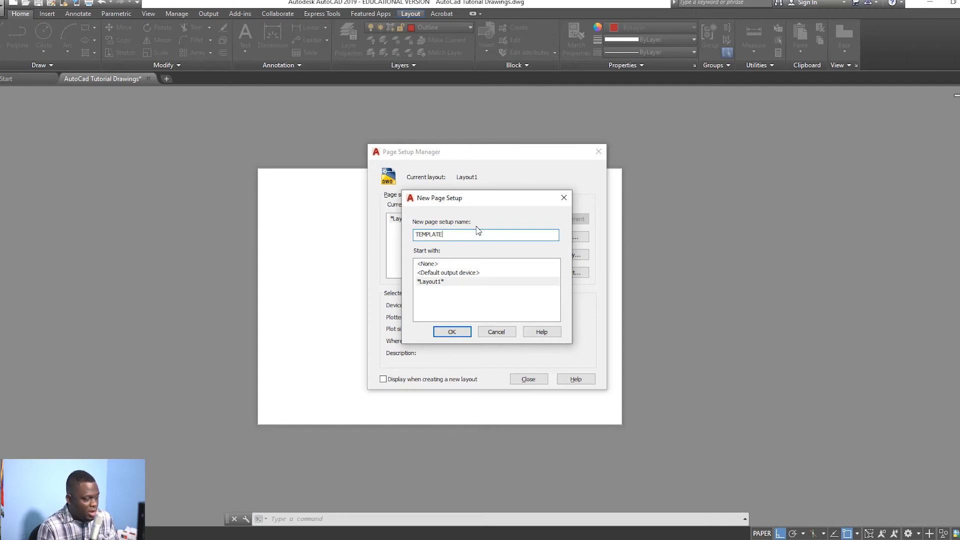
{"action": "left_click", "coordinate": [451, 332]}
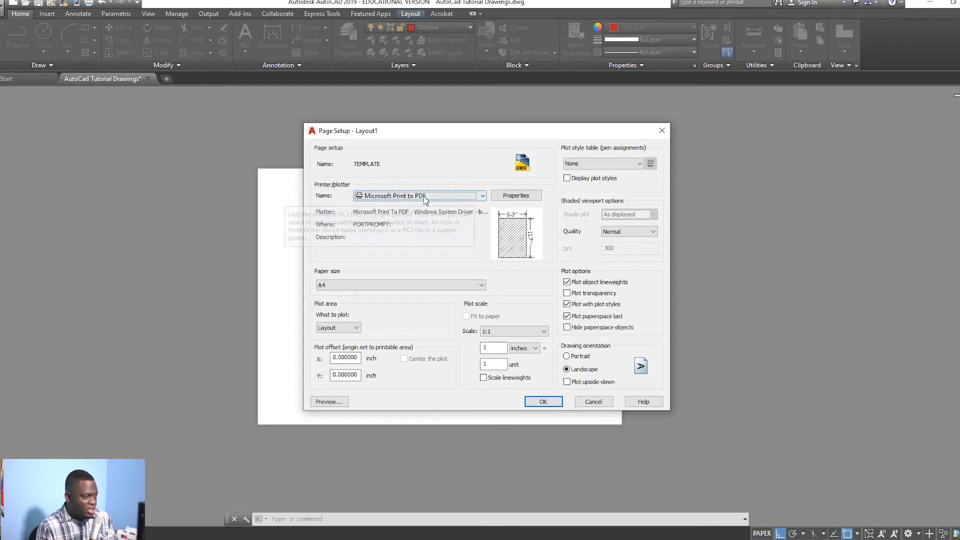
{"action": "left_click", "coordinate": [468, 197]}
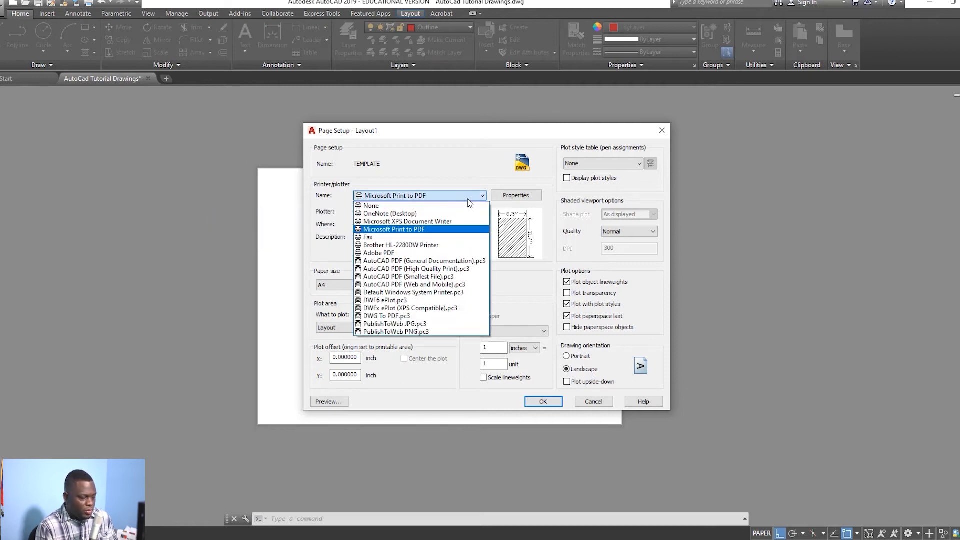
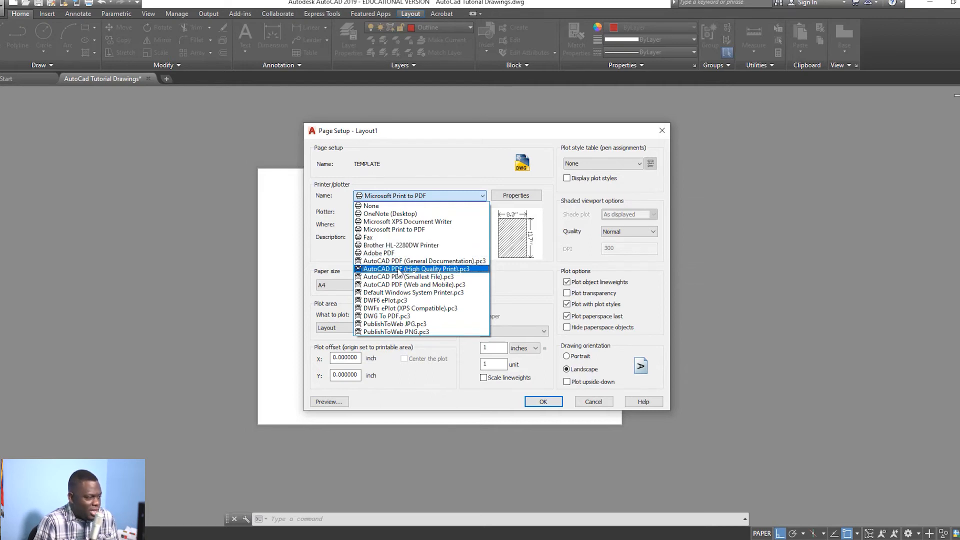
Step: Choose the AutoCAD PDF (High Quality Print).pc3 plotter with ANSI full bleed B (17.00 x 11.00 Inches) paper
{"action": "left_click", "coordinate": [400, 270]}
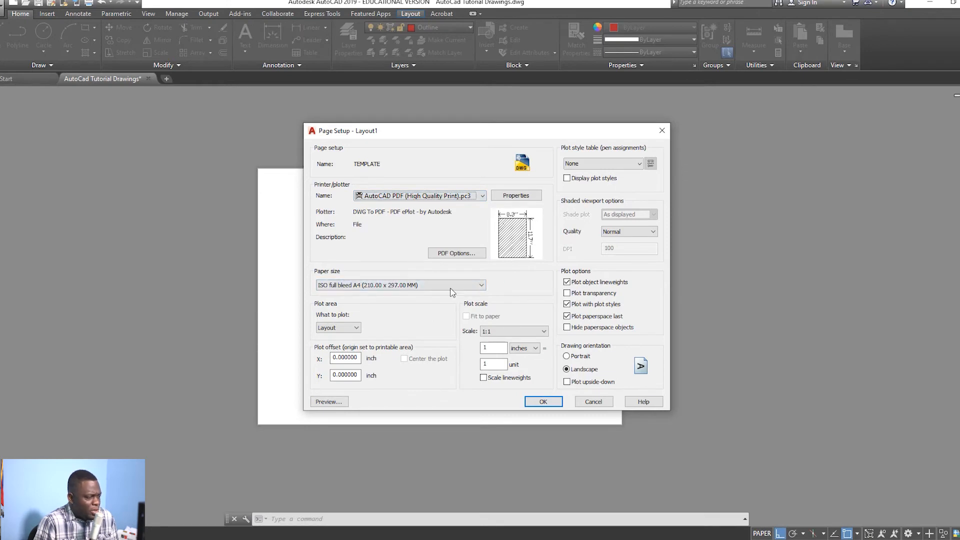
{"action": "mouse_move", "coordinate": [537, 236]}
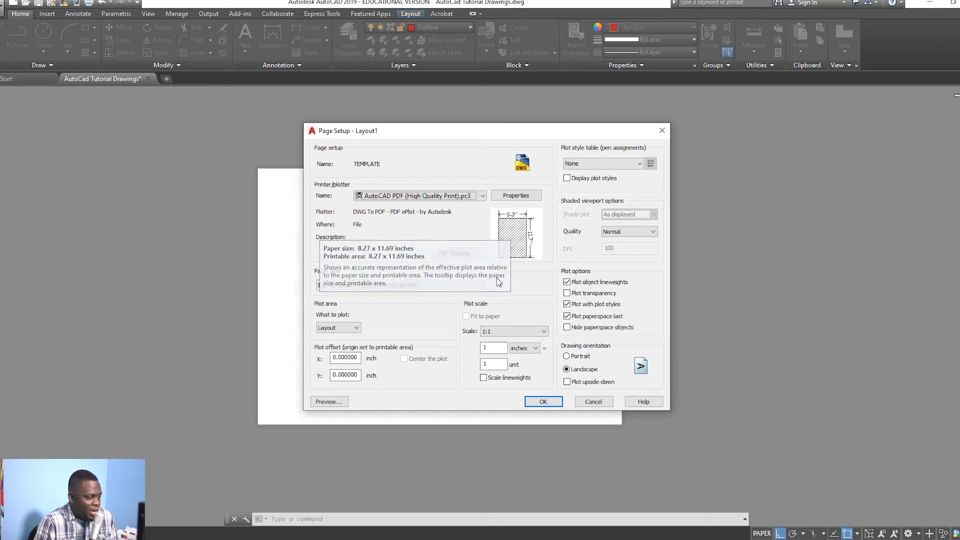
{"action": "left_click", "coordinate": [470, 286]}
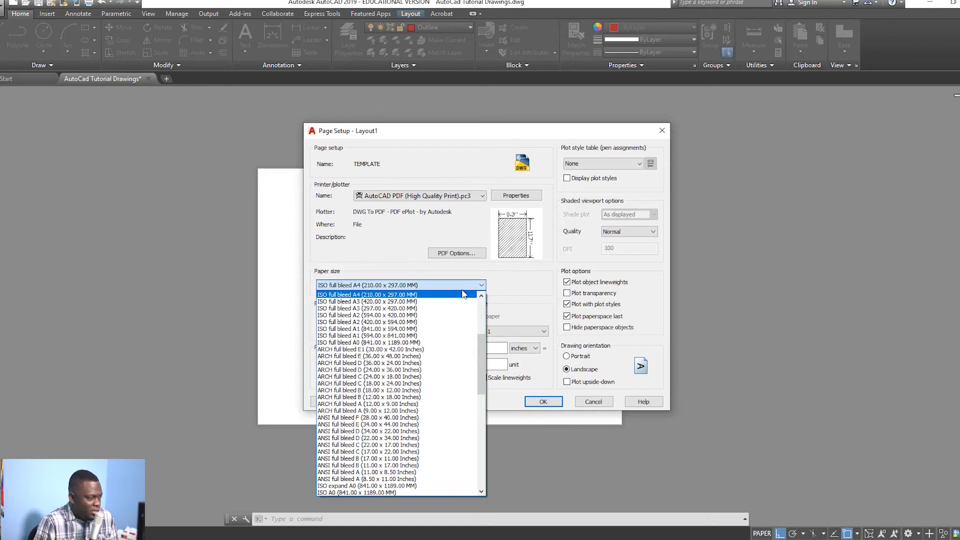
{"action": "scroll", "coordinate": [448, 300], "scroll_direction": "up", "scroll_amount": 3}
{"action": "scroll", "coordinate": [448, 299], "scroll_direction": "down", "scroll_amount": 2}
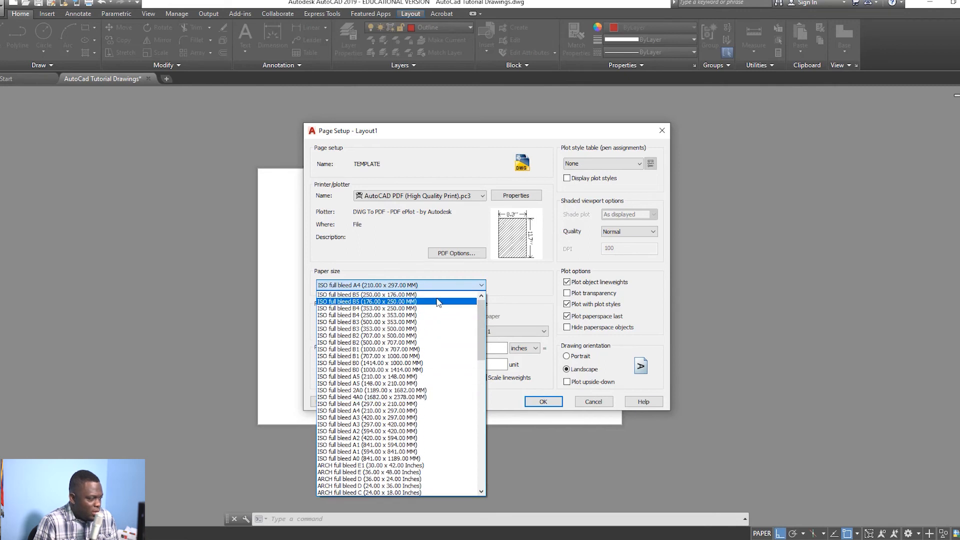
{"action": "scroll", "coordinate": [431, 305], "scroll_direction": "down", "scroll_amount": 4}
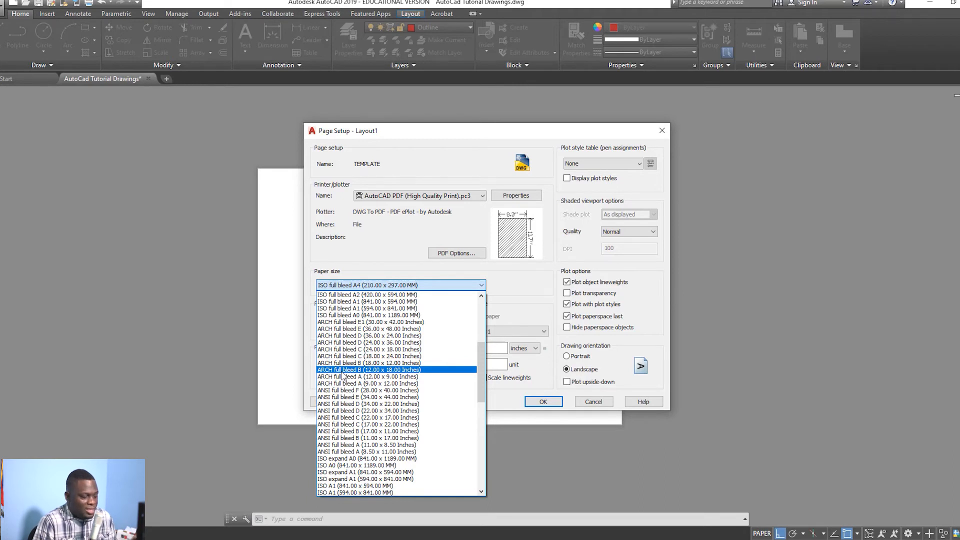
{"action": "left_click", "coordinate": [362, 432]}
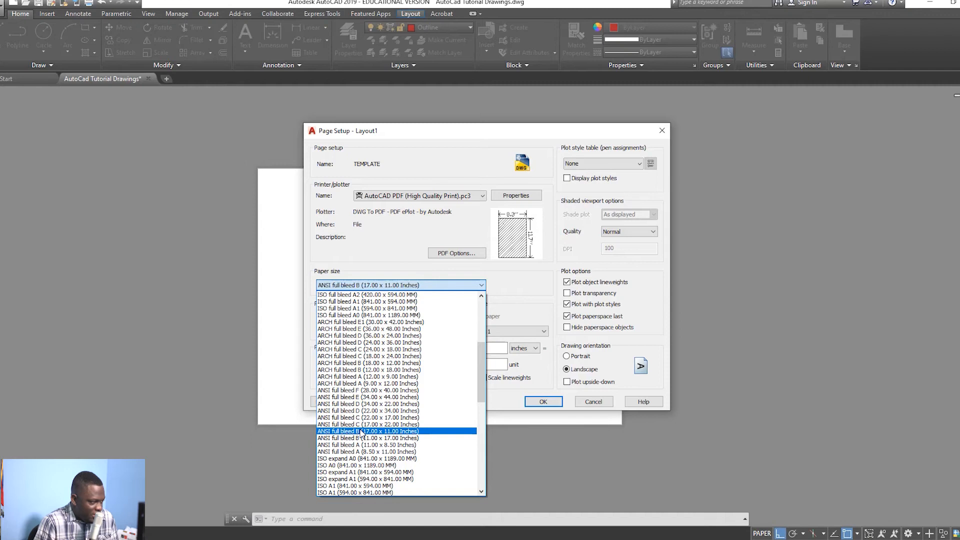
{"action": "mouse_move", "coordinate": [517, 235]}
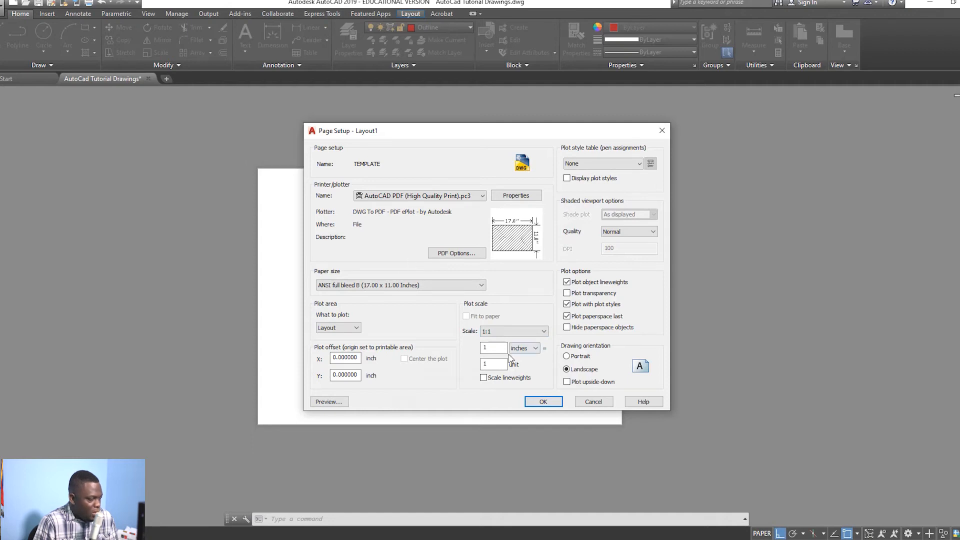
Step: Set the plot scale to 1 inch = 25.4 units and the plot style table to monochrome.ctb, then confirm
{"action": "left_click", "coordinate": [511, 332]}
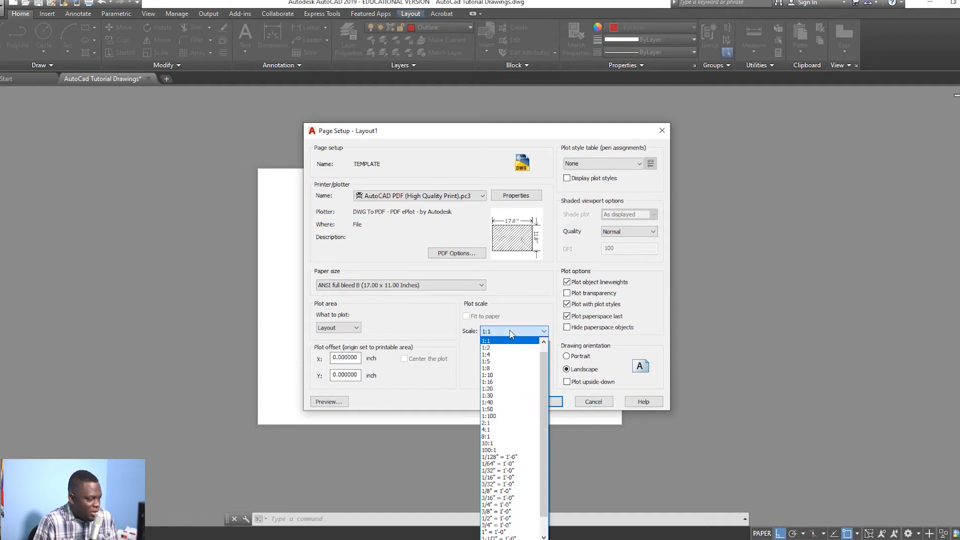
{"action": "left_click", "coordinate": [509, 331]}
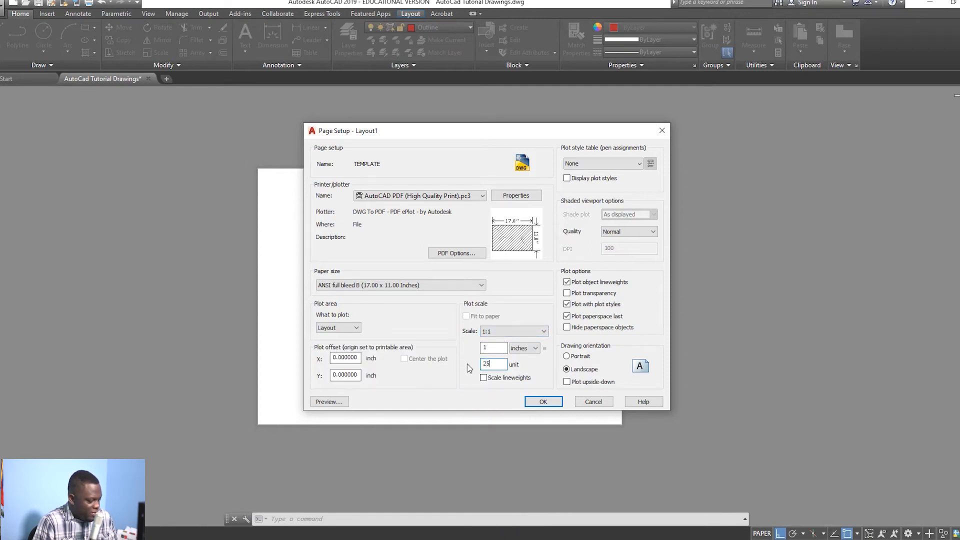
{"action": "type", "text": "25."}
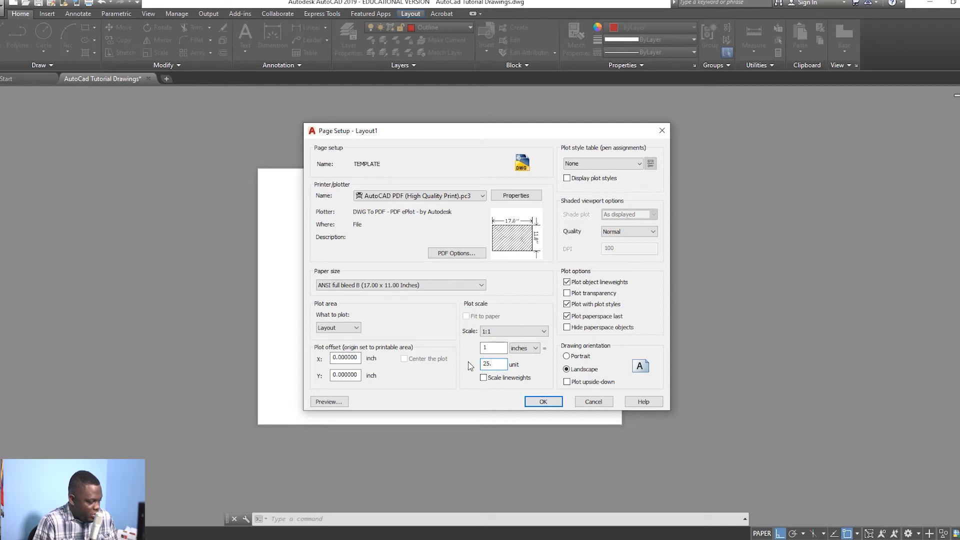
{"action": "type", "text": "4"}
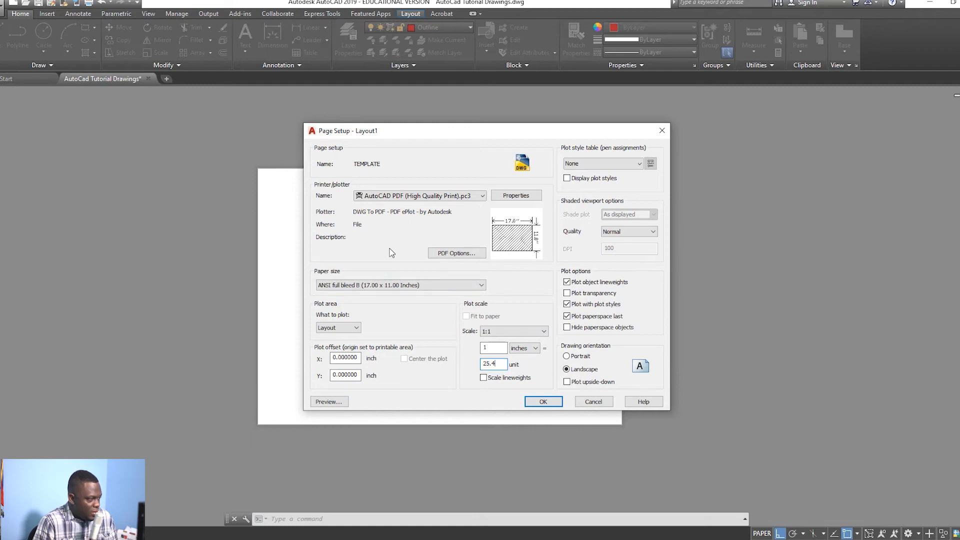
{"action": "left_click", "coordinate": [631, 165]}
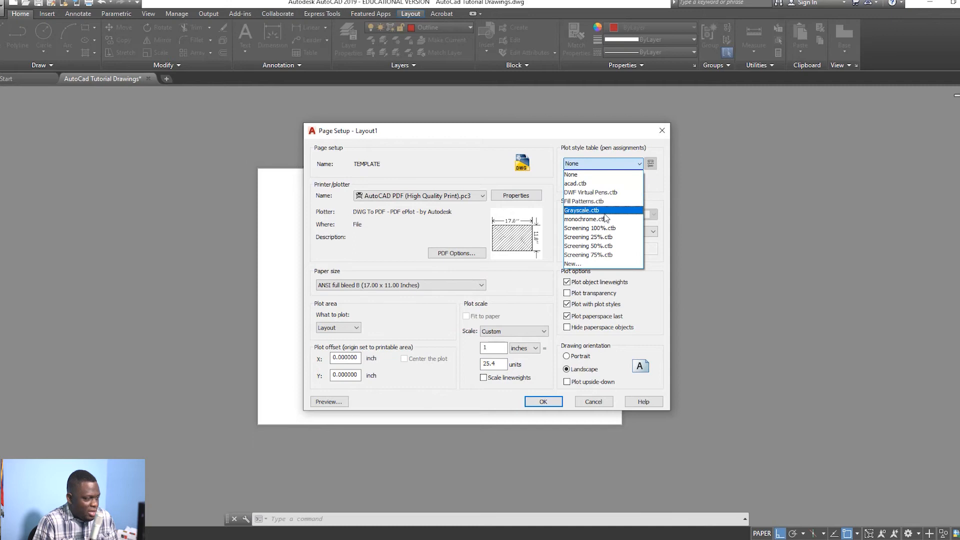
{"action": "left_click", "coordinate": [604, 220]}
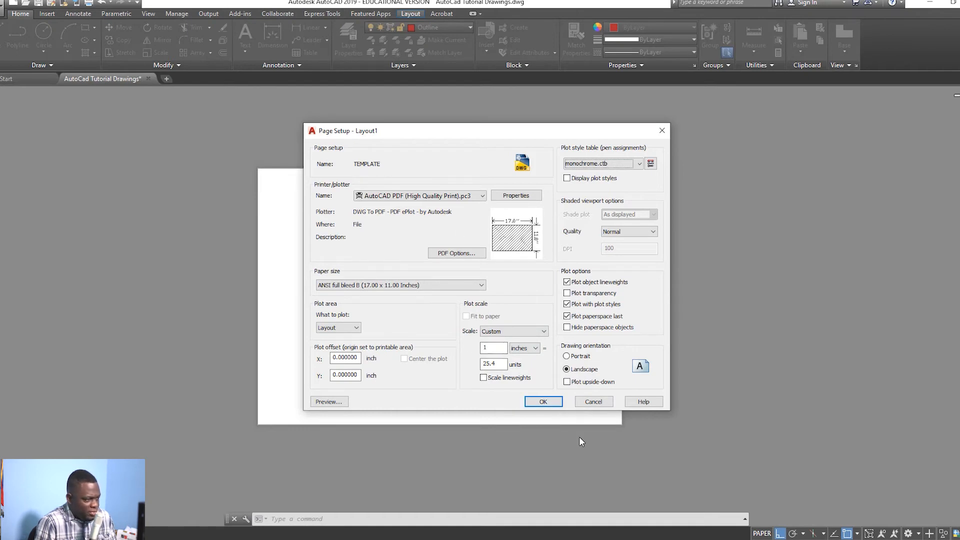
{"action": "left_click", "coordinate": [549, 402]}
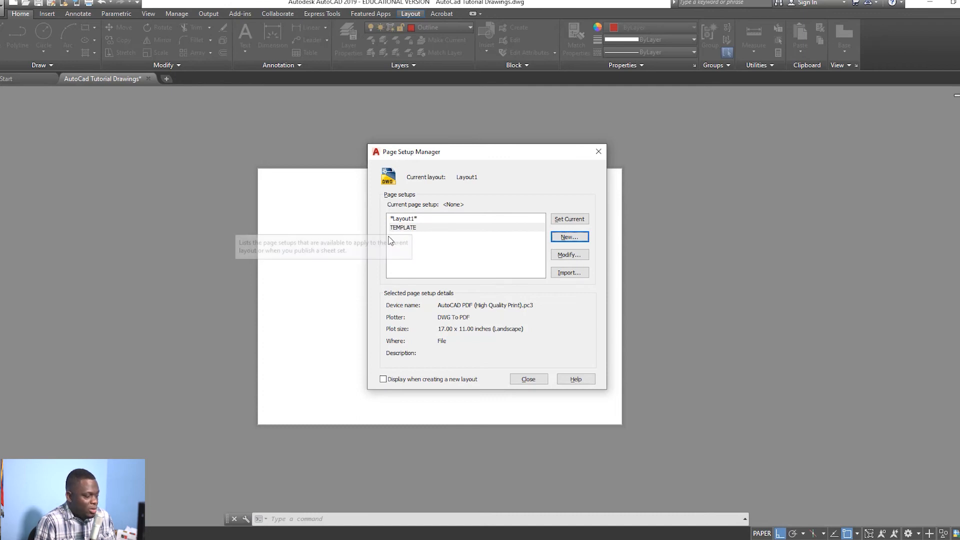
Step: Set TEMPLATE current for Layout1, close the Page Setup Manager, and switch back to the drawing tab
{"action": "left_click", "coordinate": [416, 228]}
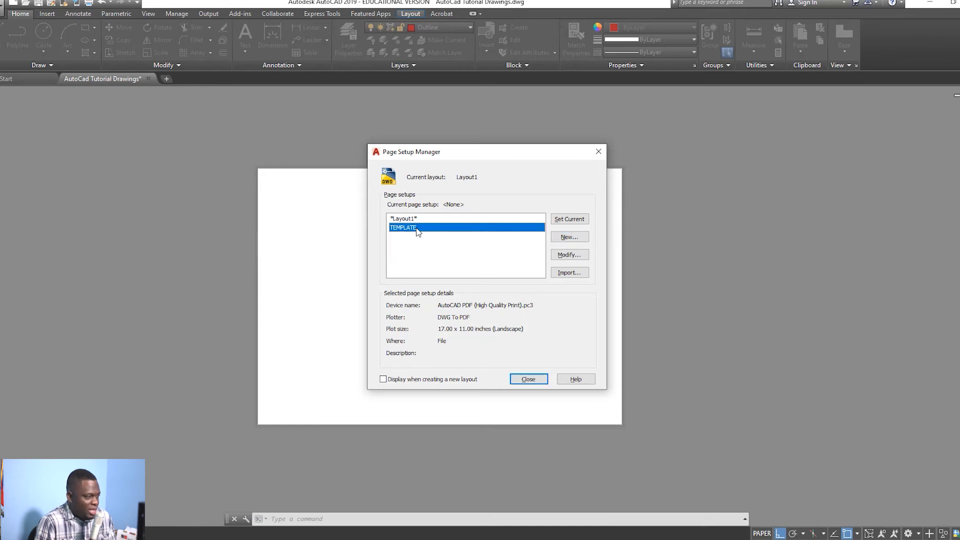
{"action": "left_click", "coordinate": [564, 221]}
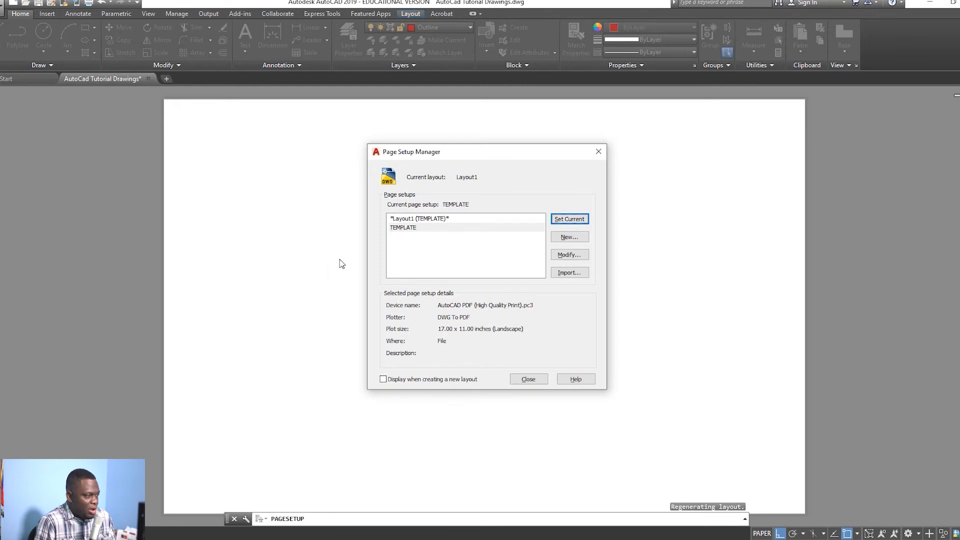
{"action": "left_click", "coordinate": [529, 379]}
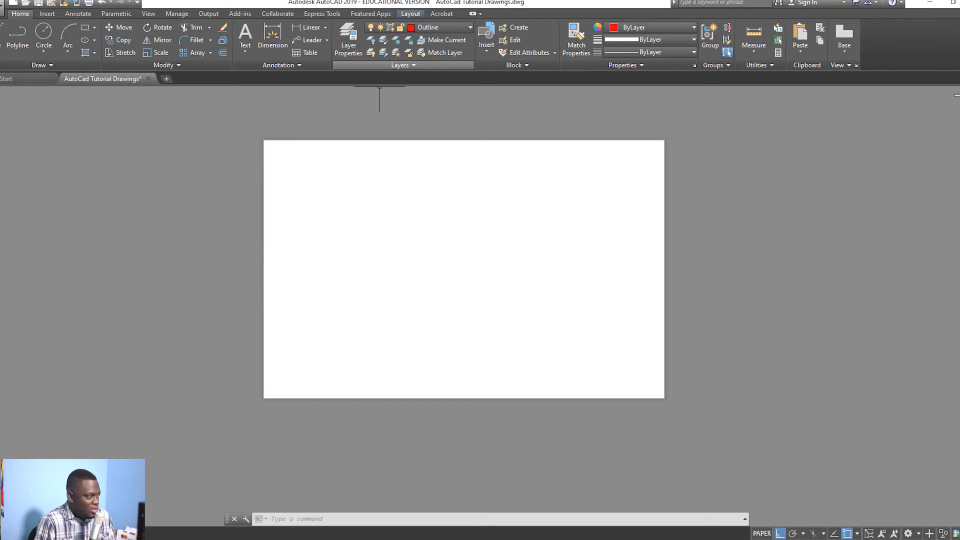
{"action": "left_click", "coordinate": [22, 80]}
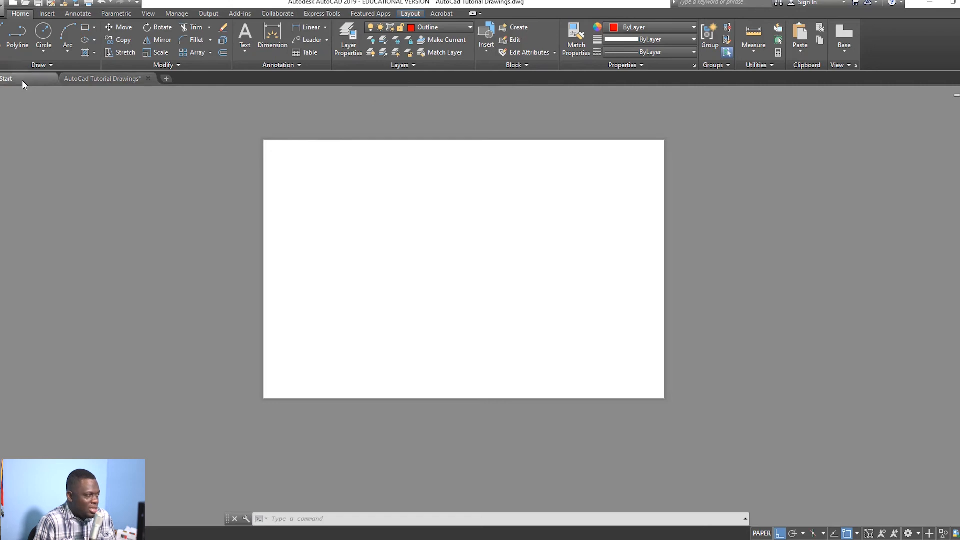
{"action": "left_click", "coordinate": [73, 80]}
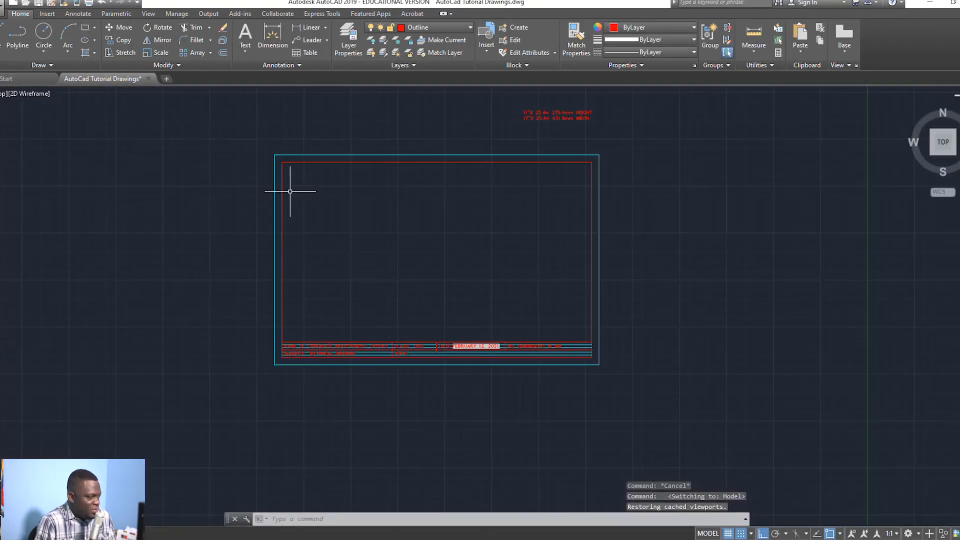
Step: Window-select the model-space title block and copy it with its lower-left corner as base point, then return to Layout1
{"action": "left_click", "coordinate": [658, 378]}
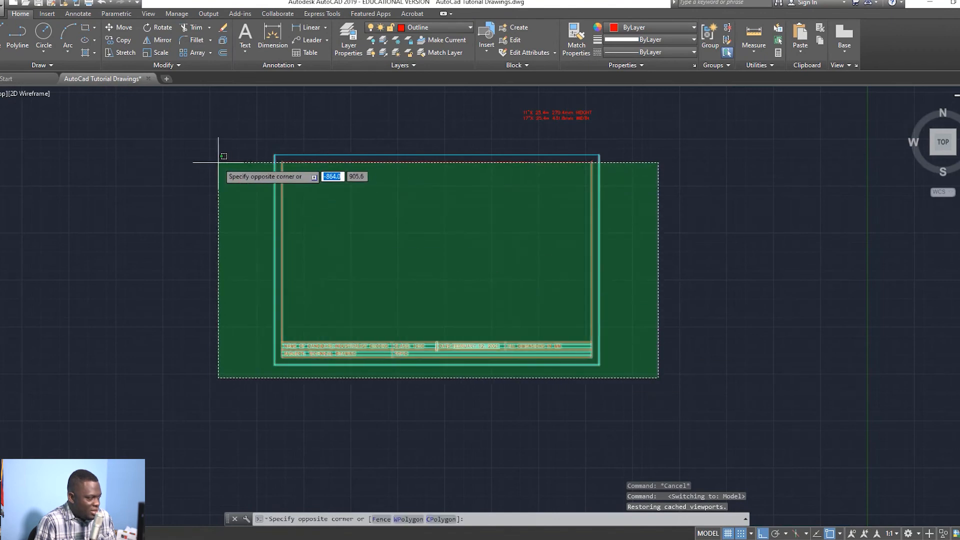
{"action": "left_click", "coordinate": [236, 144]}
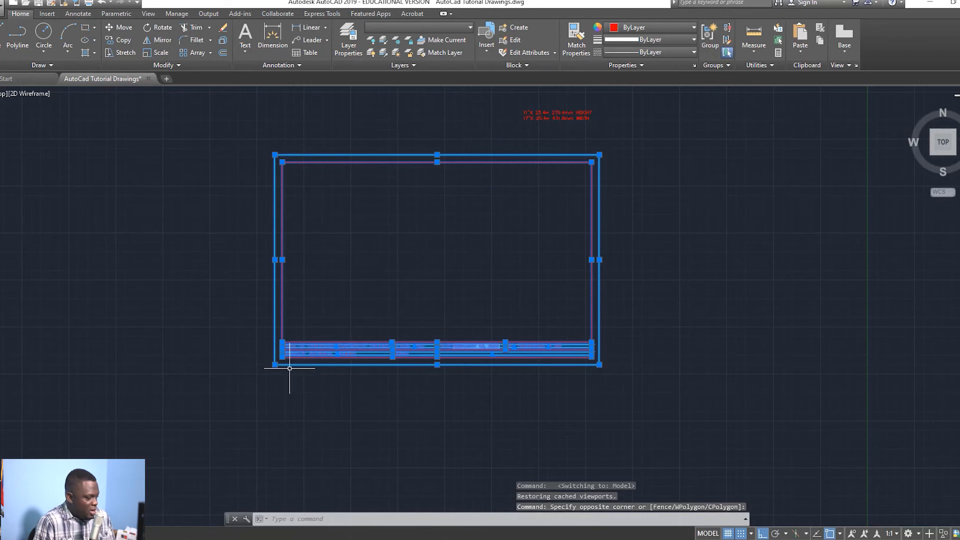
{"action": "key", "text": "ctrl+c"}
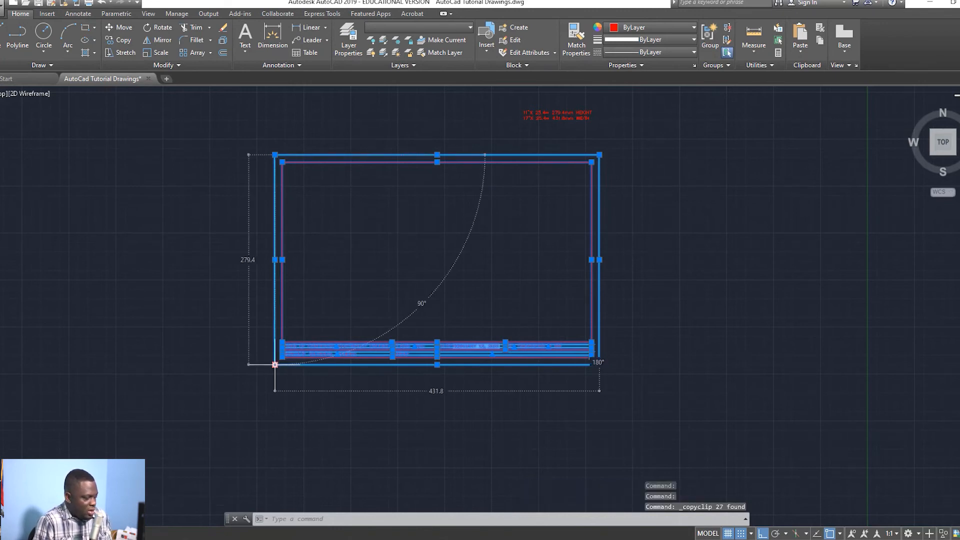
{"action": "right_click", "coordinate": [275, 364]}
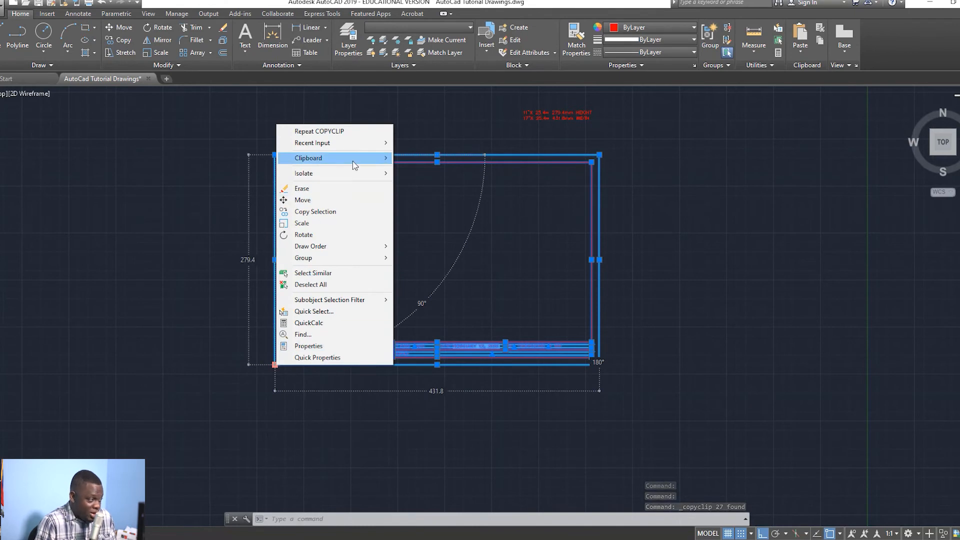
{"action": "mouse_move", "coordinate": [386, 155]}
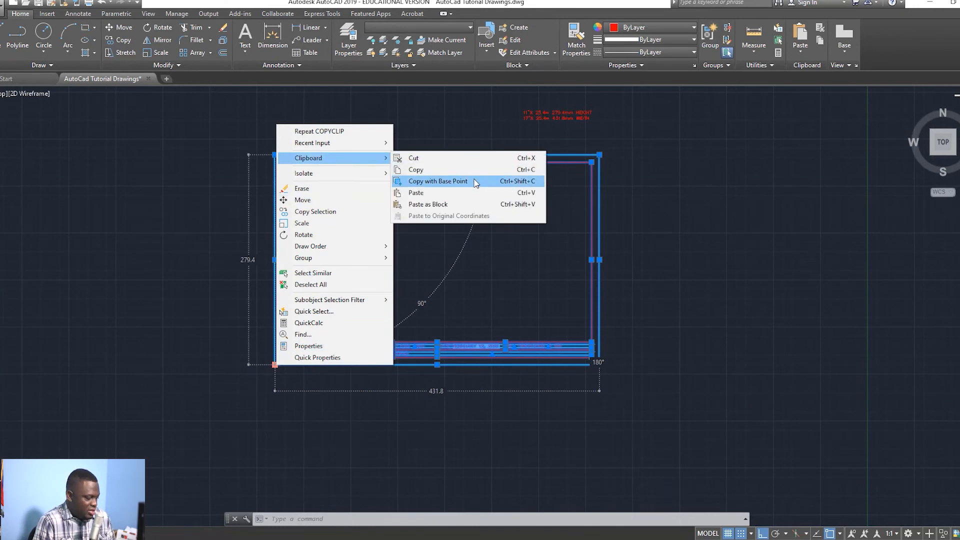
{"action": "left_click", "coordinate": [575, 418]}
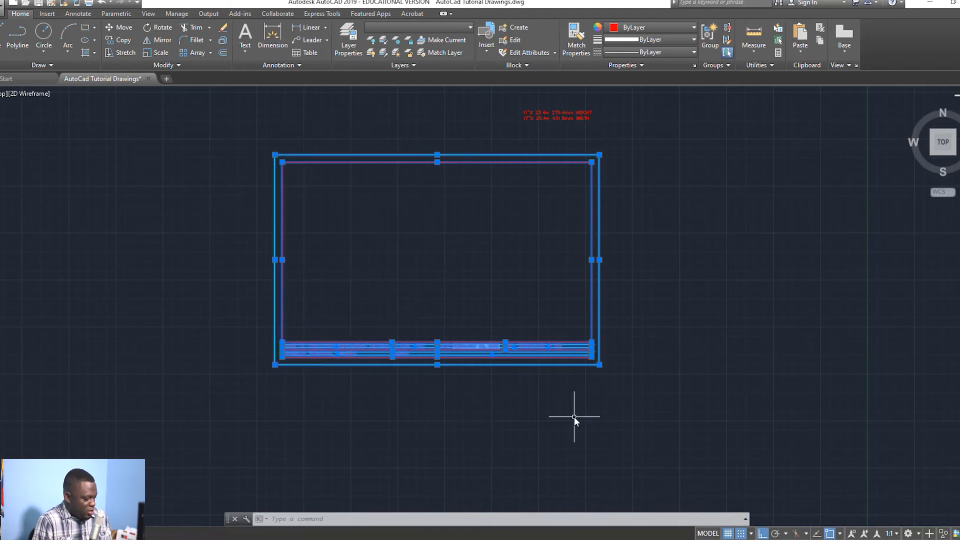
{"action": "key", "text": "ctrl+shift+c"}
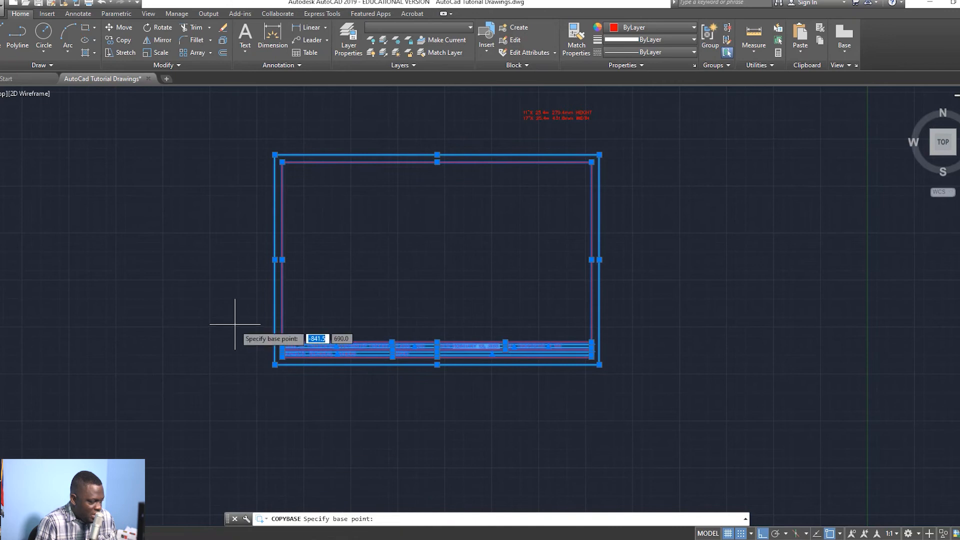
{"action": "left_click", "coordinate": [275, 364]}
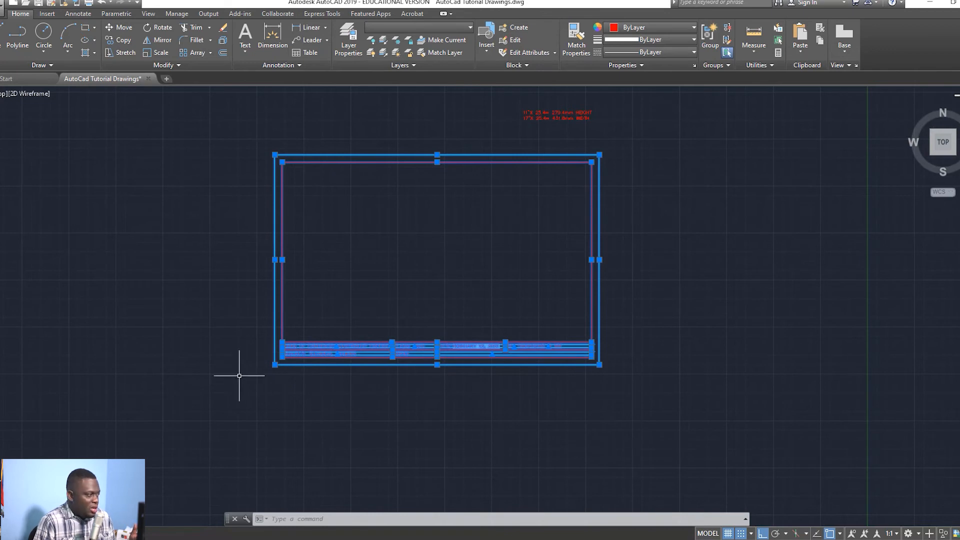
{"action": "left_click", "coordinate": [39, 533]}
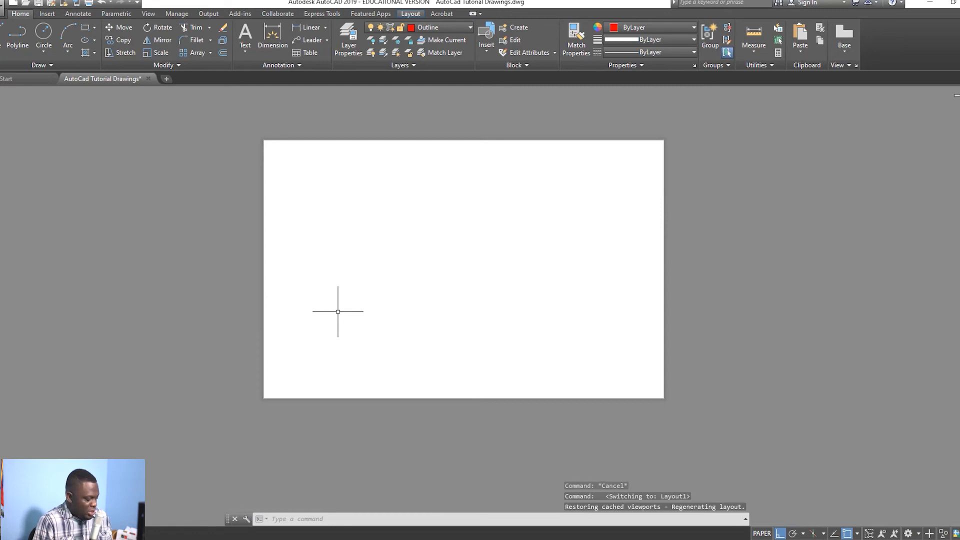
Step: Start pasting the copied title block into Layout1 with Ctrl+V
{"action": "key", "text": "ctrl+v"}
{"action": "scroll", "coordinate": [270, 385], "scroll_direction": "up", "scroll_amount": 5}
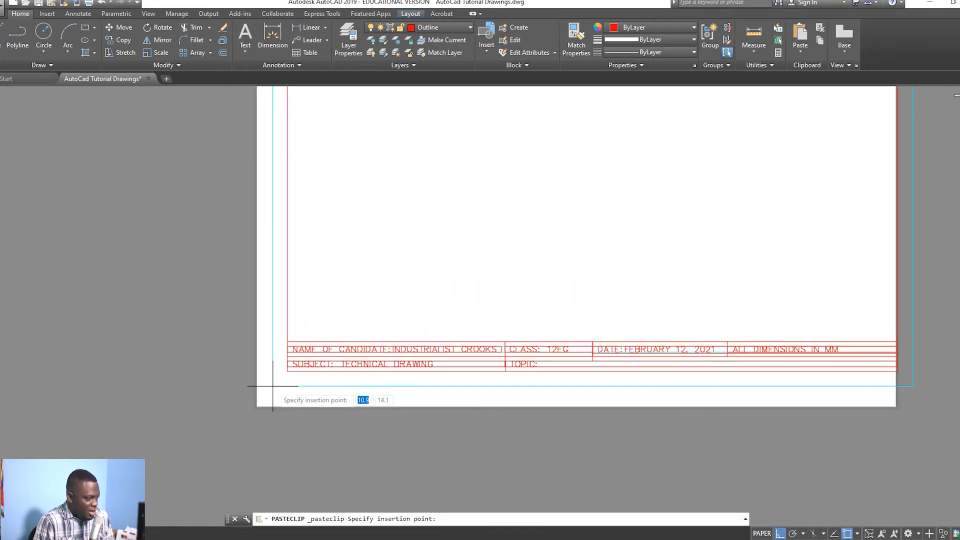
{"action": "scroll", "coordinate": [246, 413], "scroll_direction": "up", "scroll_amount": 5}
{"action": "scroll", "coordinate": [236, 456], "scroll_direction": "up", "scroll_amount": 5}
{"action": "scroll", "coordinate": [283, 242], "scroll_direction": "down", "scroll_amount": 5}
{"action": "scroll", "coordinate": [276, 334], "scroll_direction": "up", "scroll_amount": 5}
{"action": "scroll", "coordinate": [275, 360], "scroll_direction": "up", "scroll_amount": 2}
{"action": "scroll", "coordinate": [232, 393], "scroll_direction": "down", "scroll_amount": 2}
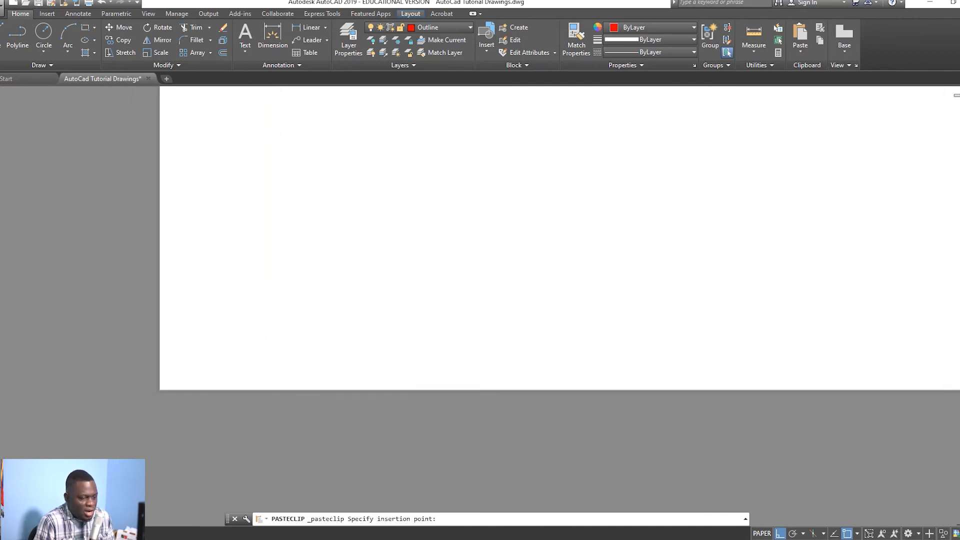
Step: Add the LineWeight toggle to the status bar and turn lineweight display on
{"action": "left_click", "coordinate": [956, 533]}
{"action": "left_click", "coordinate": [935, 345]}
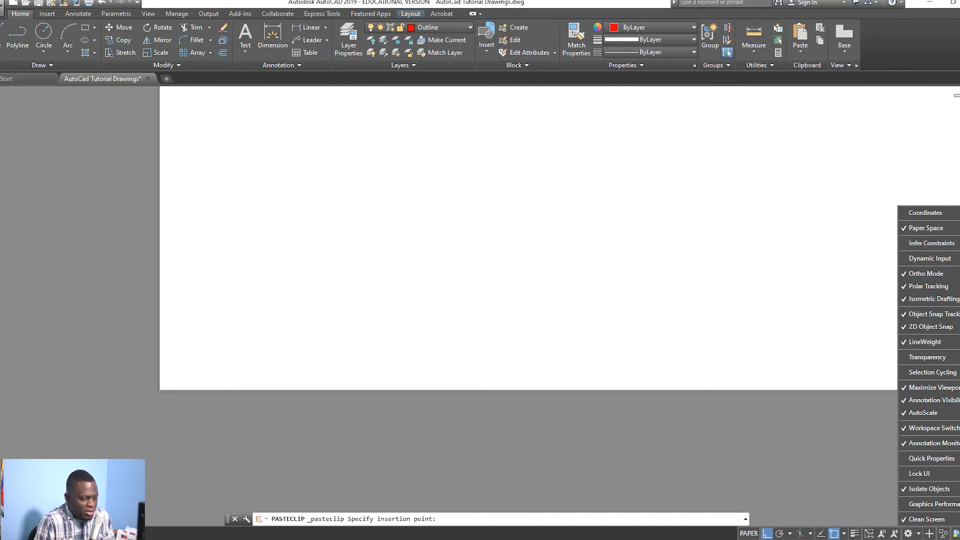
{"action": "left_click", "coordinate": [957, 533]}
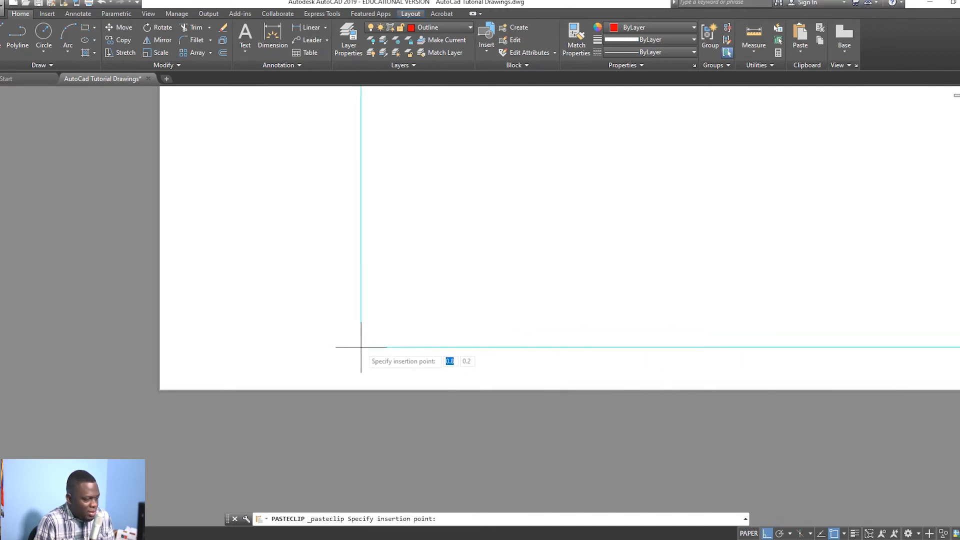
{"action": "left_click", "coordinate": [855, 534]}
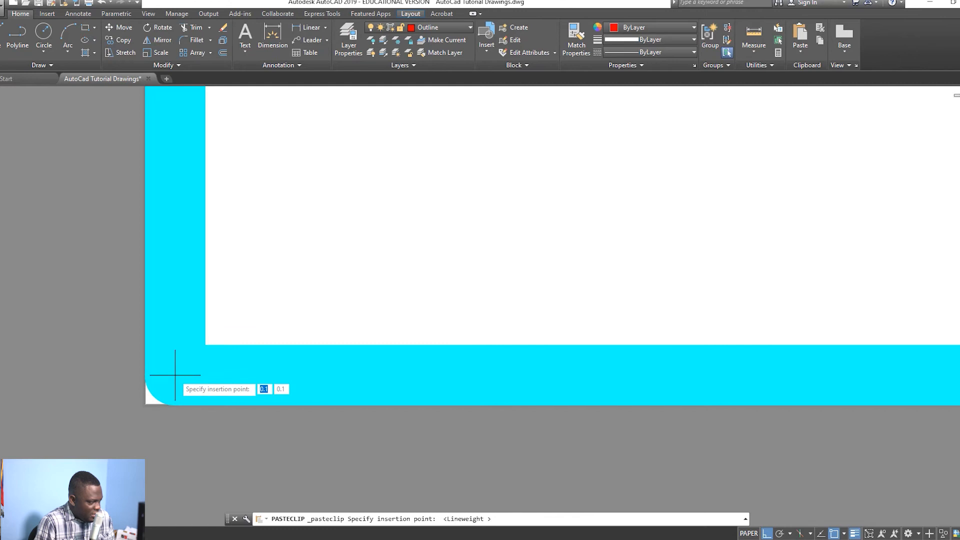
Step: Insert the pasted title block at the sheet's lower-left corner
{"action": "left_click", "coordinate": [175, 374]}
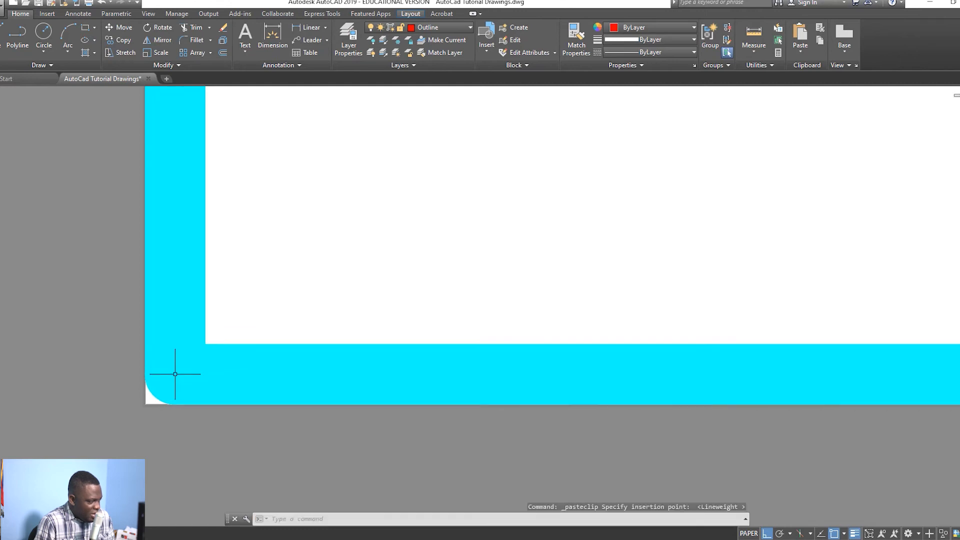
{"action": "scroll", "coordinate": [329, 345], "scroll_direction": "down", "scroll_amount": 5}
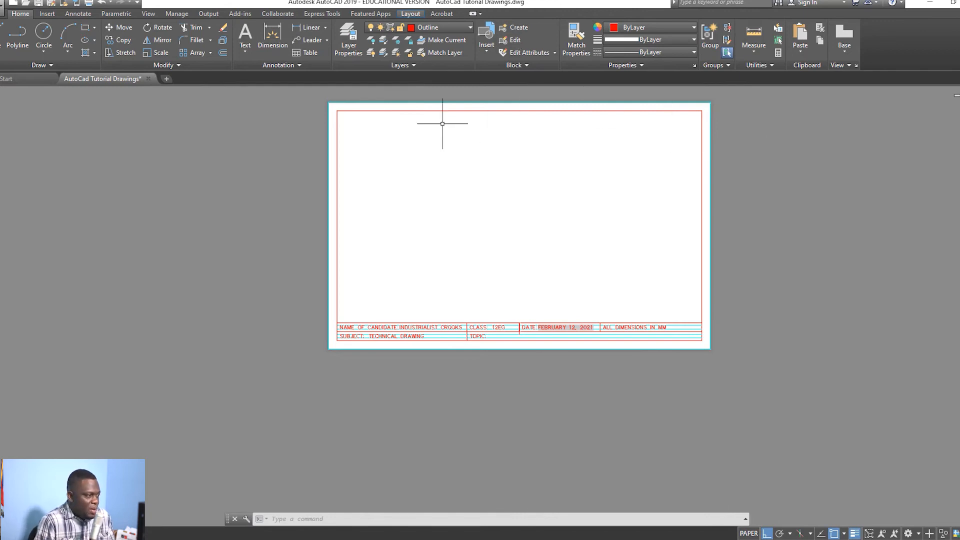
{"action": "scroll", "coordinate": [392, 105], "scroll_direction": "up", "scroll_amount": 4}
{"action": "scroll", "coordinate": [391, 106], "scroll_direction": "down", "scroll_amount": 5}
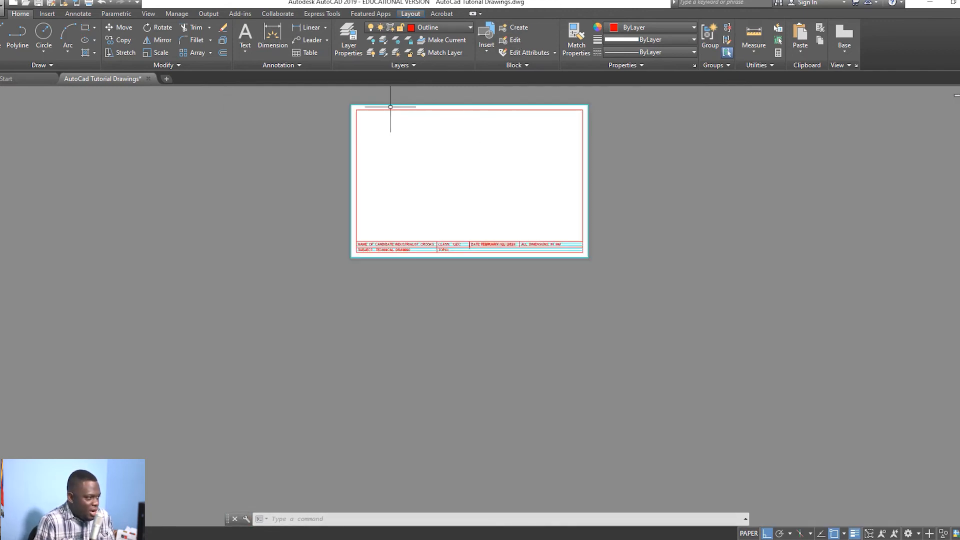
Step: Delete the top, right, bottom and left cyan border lines of the sheet
{"action": "left_click", "coordinate": [488, 106]}
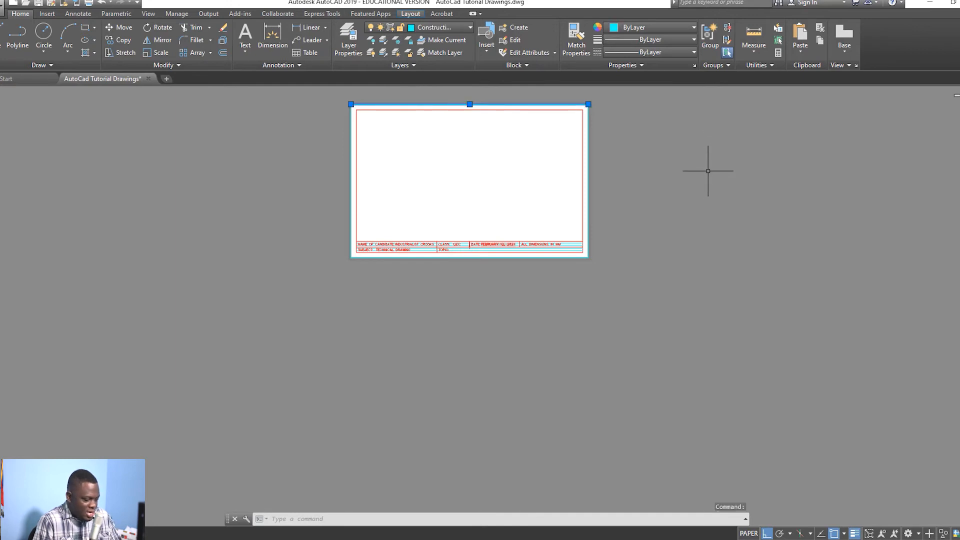
{"action": "key", "text": "Delete"}
{"action": "left_click", "coordinate": [588, 165]}
{"action": "key", "text": "Delete"}
{"action": "left_click", "coordinate": [497, 260]}
{"action": "key", "text": "Delete"}
{"action": "left_click", "coordinate": [352, 220]}
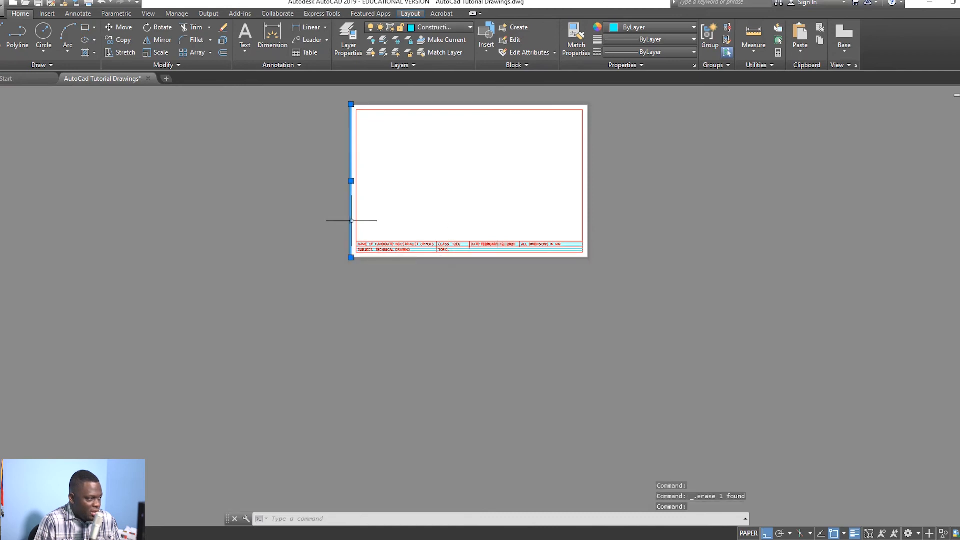
{"action": "key", "text": "Delete"}
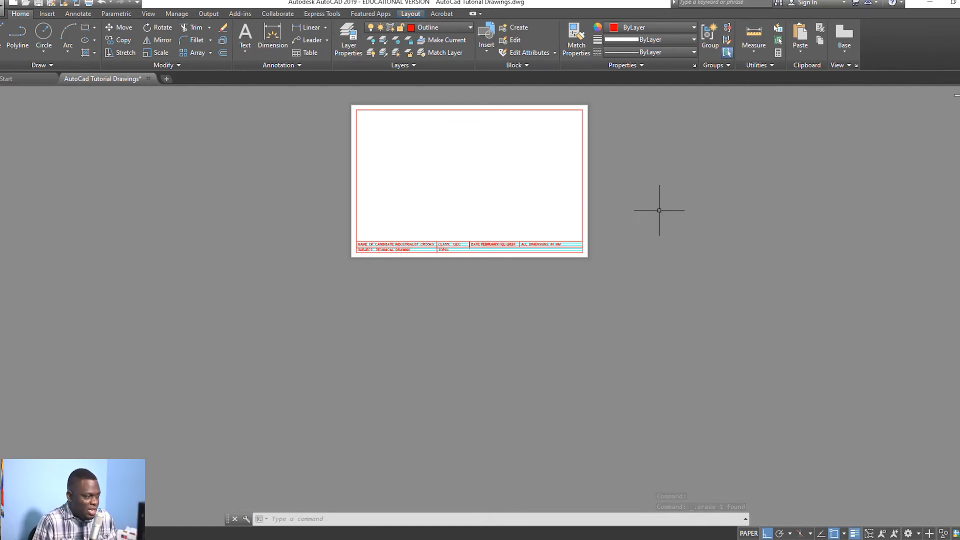
{"action": "scroll", "coordinate": [340, 215], "scroll_direction": "up", "scroll_amount": 2}
{"action": "scroll", "coordinate": [405, 195], "scroll_direction": "up", "scroll_amount": 2}
{"action": "scroll", "coordinate": [515, 191], "scroll_direction": "down", "scroll_amount": 2}
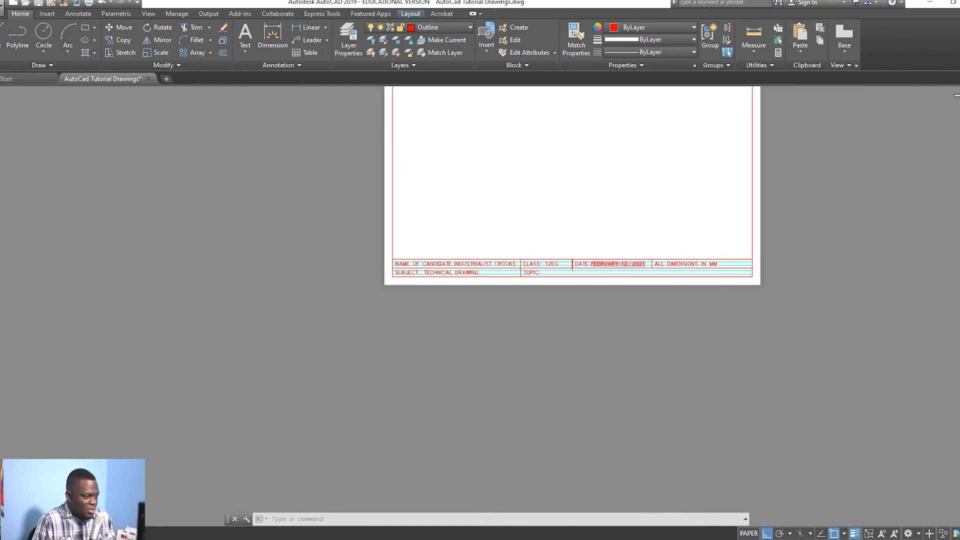
{"action": "middle_click_drag", "start_coordinate": [542, 165], "coordinate": [523, 187]}
{"action": "middle_click_drag", "start_coordinate": [566, 166], "coordinate": [545, 195]}
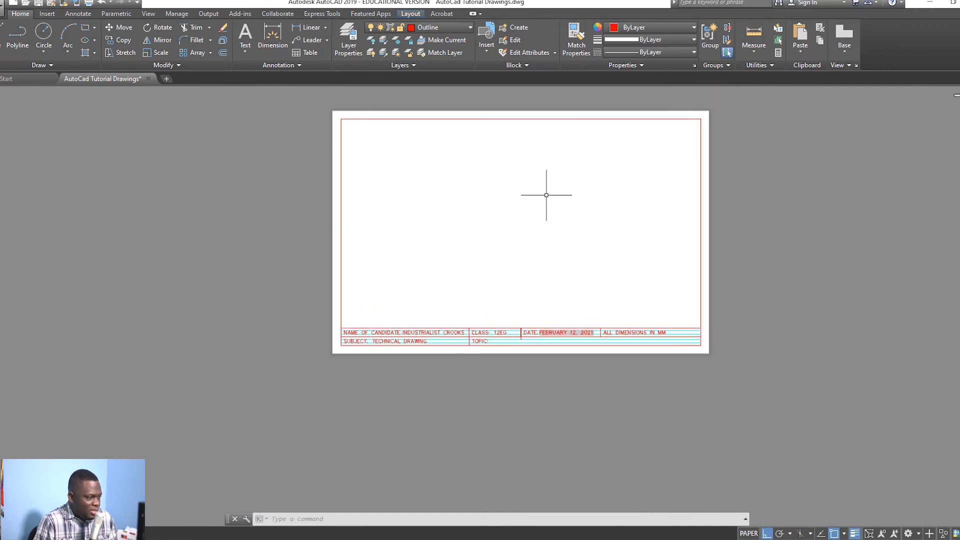
{"action": "scroll", "coordinate": [553, 184], "scroll_direction": "up", "scroll_amount": 2}
{"action": "scroll", "coordinate": [552, 183], "scroll_direction": "down", "scroll_amount": 2}
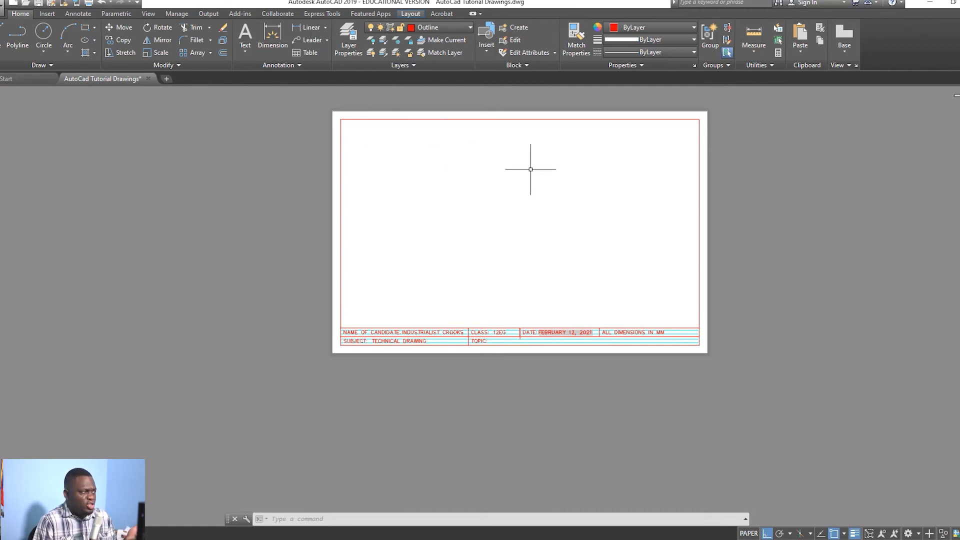
{"action": "left_click", "coordinate": [16, 533]}
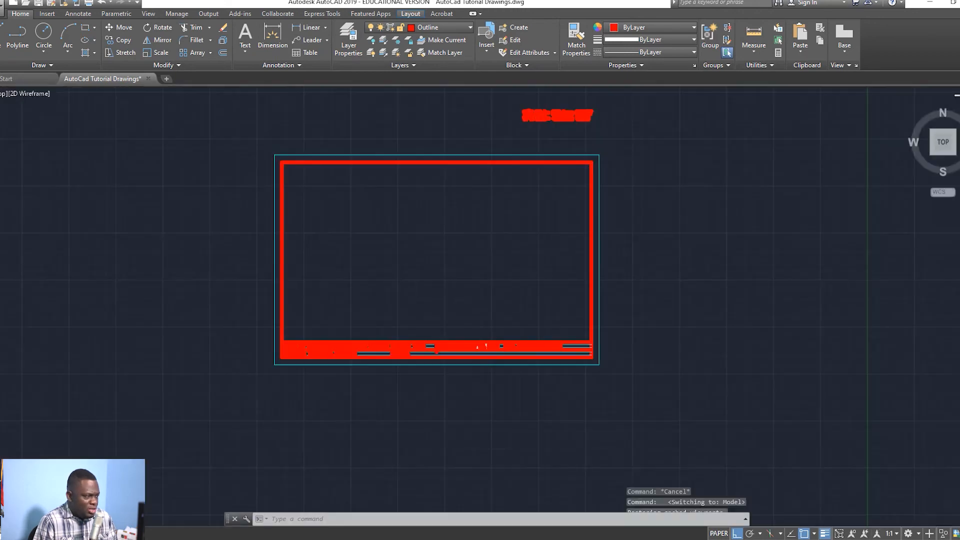
{"action": "scroll", "coordinate": [291, 255], "scroll_direction": "down", "scroll_amount": 4}
{"action": "scroll", "coordinate": [373, 254], "scroll_direction": "down", "scroll_amount": 2}
{"action": "mouse_move", "coordinate": [372, 254]}
{"action": "middle_mouse_down"}
{"action": "mouse_move", "coordinate": [345, 221]}
{"action": "mouse_move", "coordinate": [350, 191]}
{"action": "middle_mouse_up"}
{"action": "scroll", "coordinate": [312, 242], "scroll_direction": "up", "scroll_amount": 2}
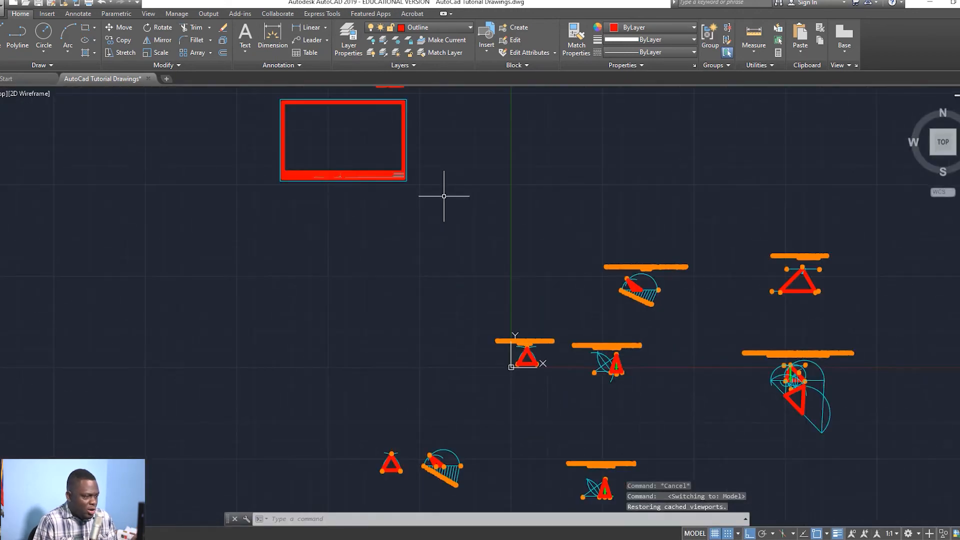
{"action": "scroll", "coordinate": [678, 339], "scroll_direction": "down", "scroll_amount": 2}
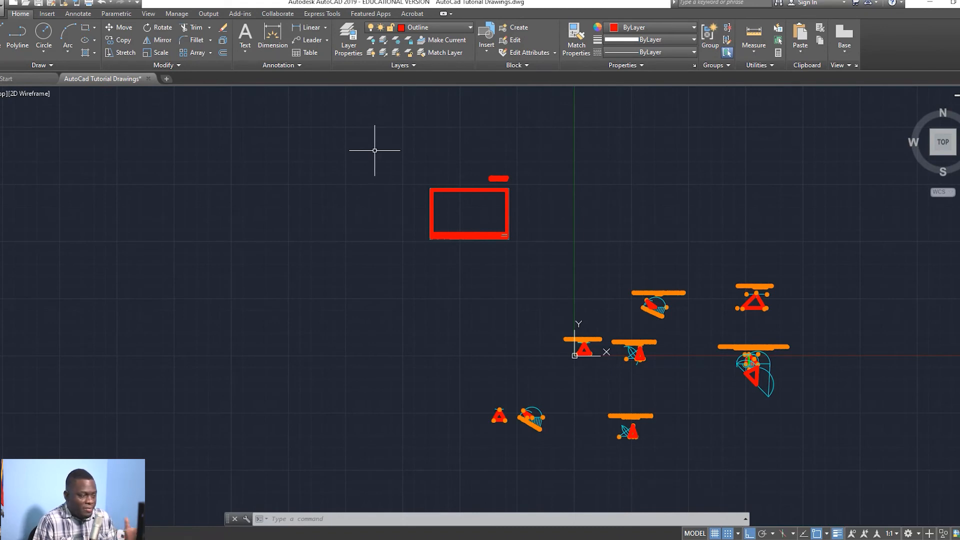
{"action": "left_click", "coordinate": [53, 533]}
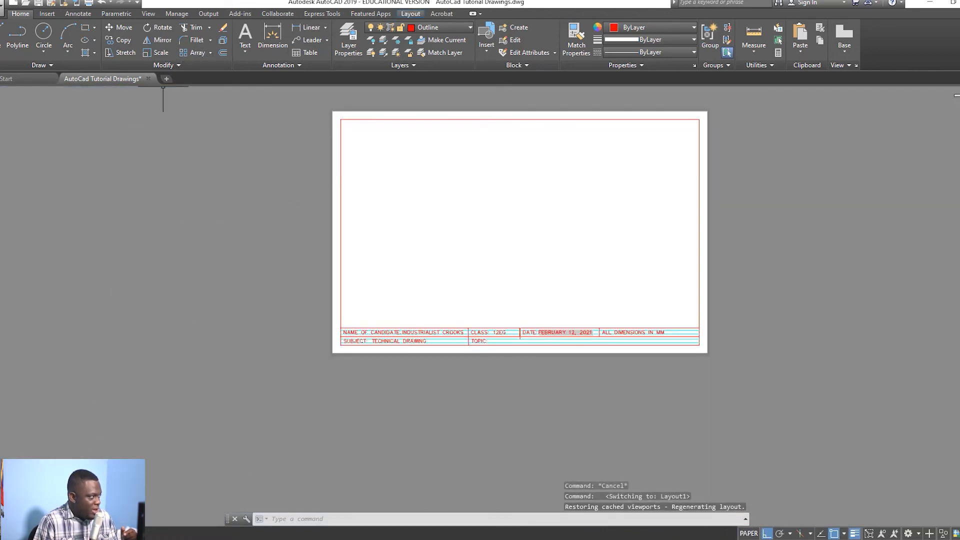
Step: Open Save As and set the file type to AutoCAD Drawing Template (*.dwt)
{"action": "left_click", "coordinate": [2, 7]}
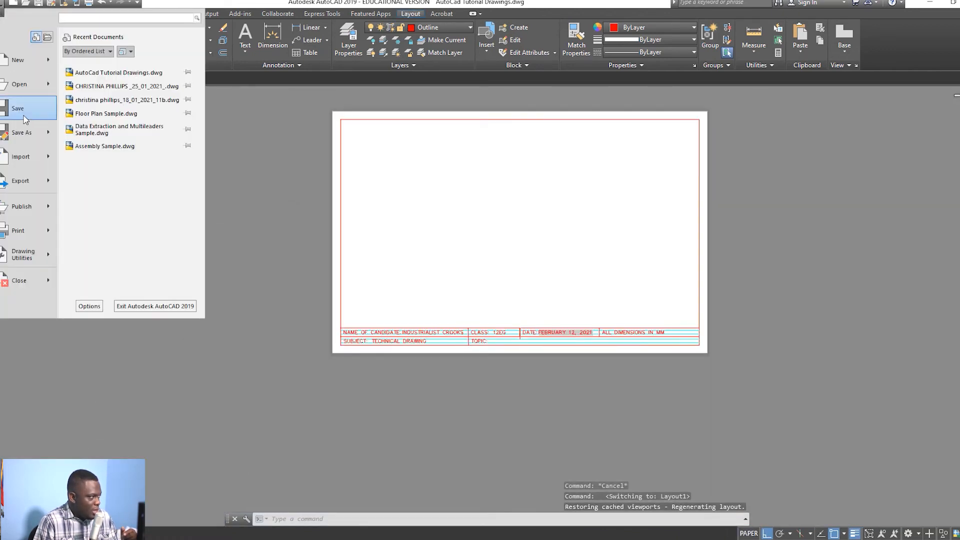
{"action": "left_click", "coordinate": [25, 132]}
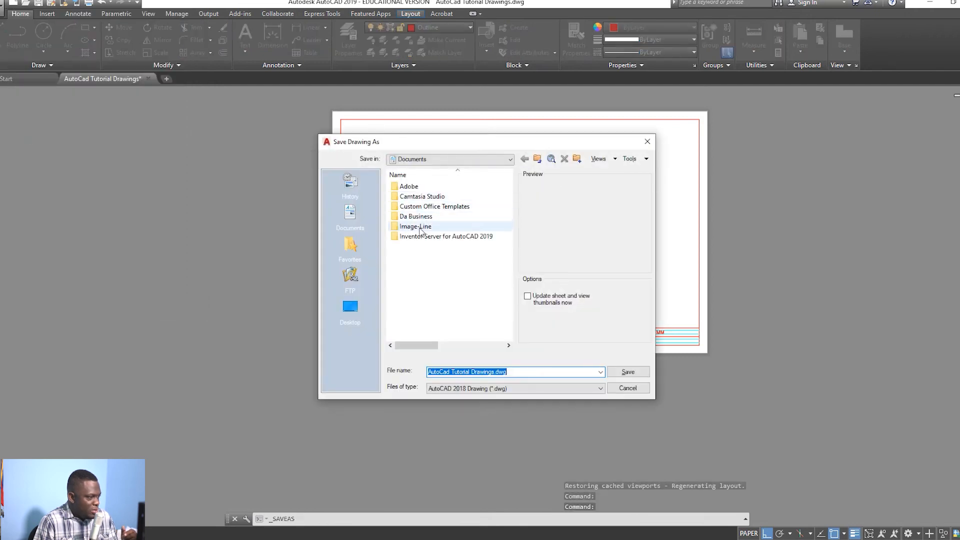
{"action": "double_click", "coordinate": [423, 216]}
{"action": "double_click", "coordinate": [426, 197]}
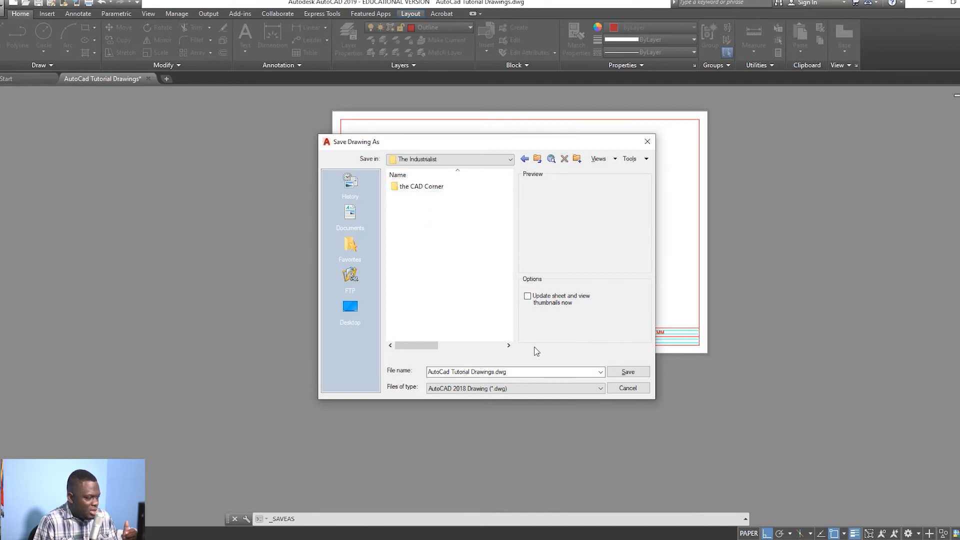
{"action": "left_click", "coordinate": [581, 389]}
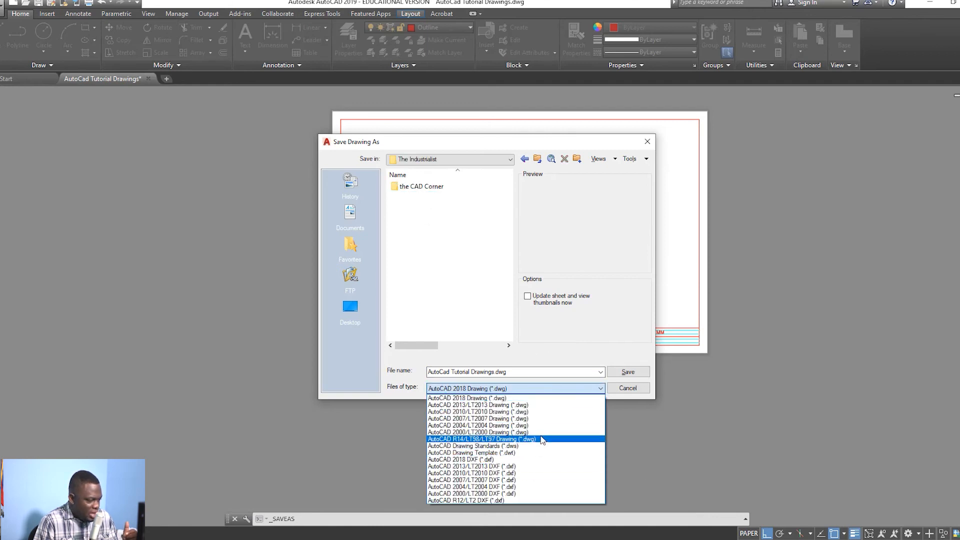
{"action": "left_click", "coordinate": [525, 453]}
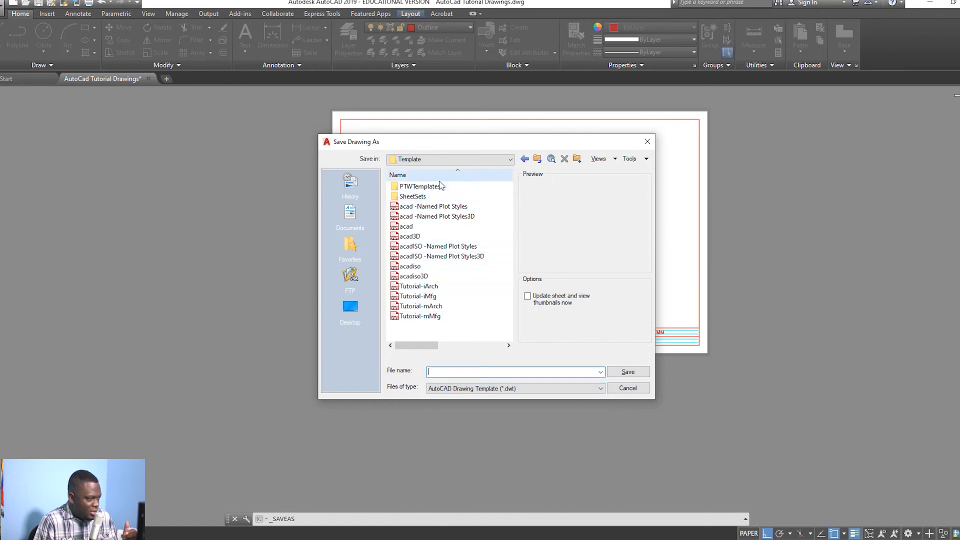
Step: Browse to Documents > Da Business > The Industrialist > the CAD Corner folder
{"action": "left_click", "coordinate": [353, 214]}
{"action": "double_click", "coordinate": [422, 214]}
{"action": "double_click", "coordinate": [420, 196]}
{"action": "double_click", "coordinate": [423, 190]}
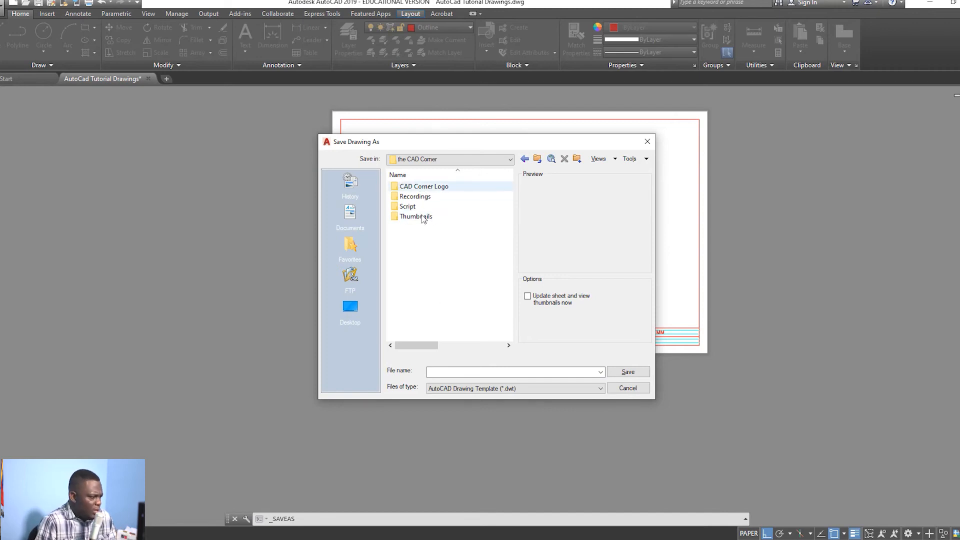
Step: Create a new folder named TEMPLATE FILE in the CAD Corner folder and open it
{"action": "right_click", "coordinate": [415, 257]}
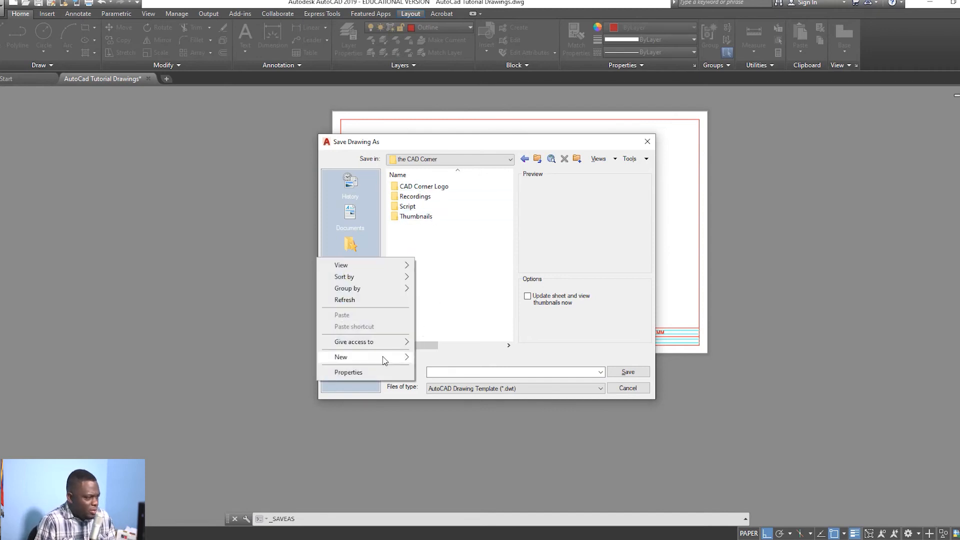
{"action": "mouse_move", "coordinate": [387, 358]}
{"action": "left_click", "coordinate": [456, 360]}
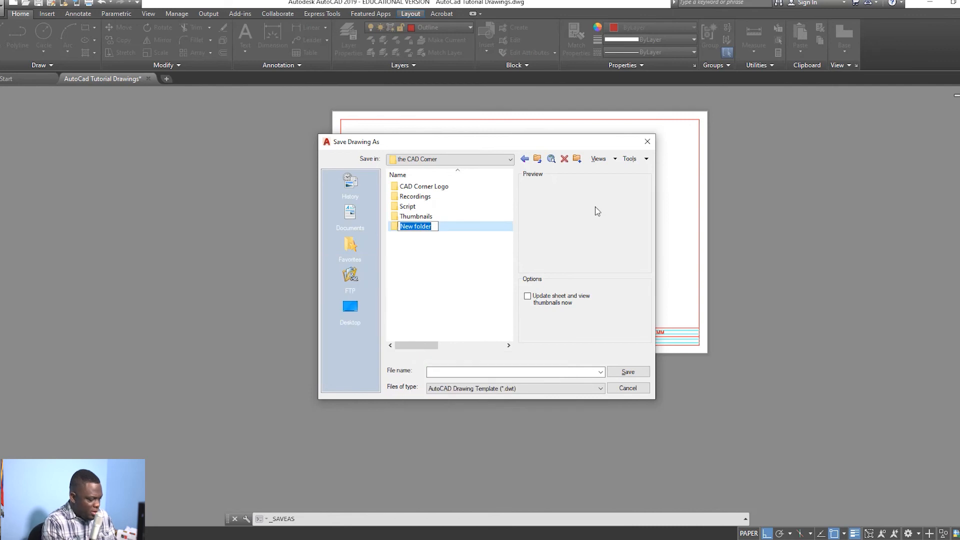
{"action": "type", "text": "t"}
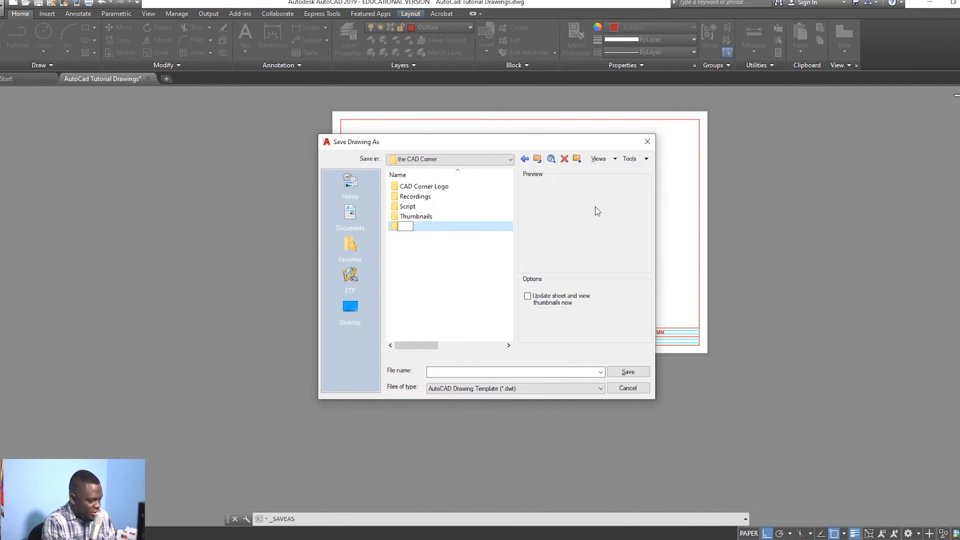
{"action": "type", "text": "EMPLATE"}
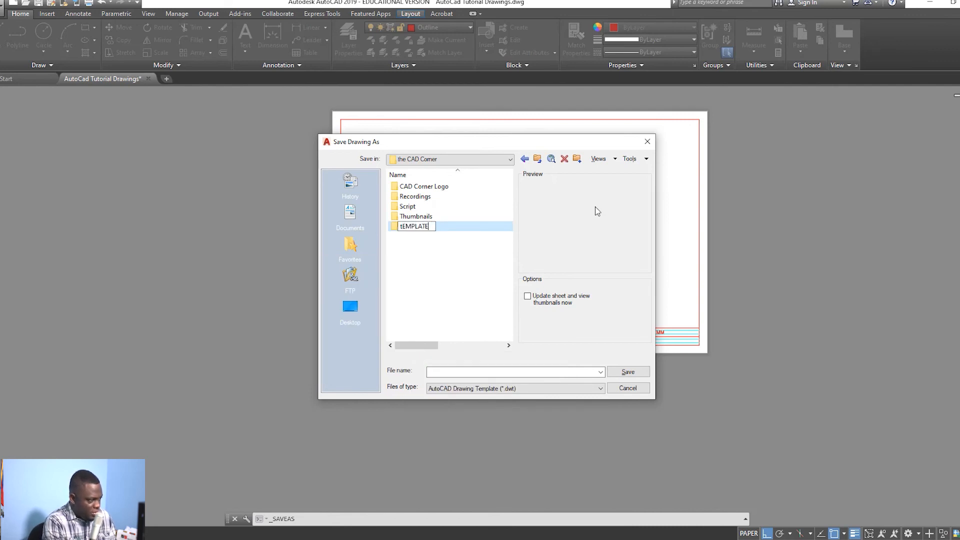
{"action": "key", "text": "BackSpace"}
{"action": "key", "text": "BackSpace"}
{"action": "key", "text": "BackSpace"}
{"action": "key", "text": "BackSpace"}
{"action": "key", "text": "BackSpace"}
{"action": "key", "text": "BackSpace"}
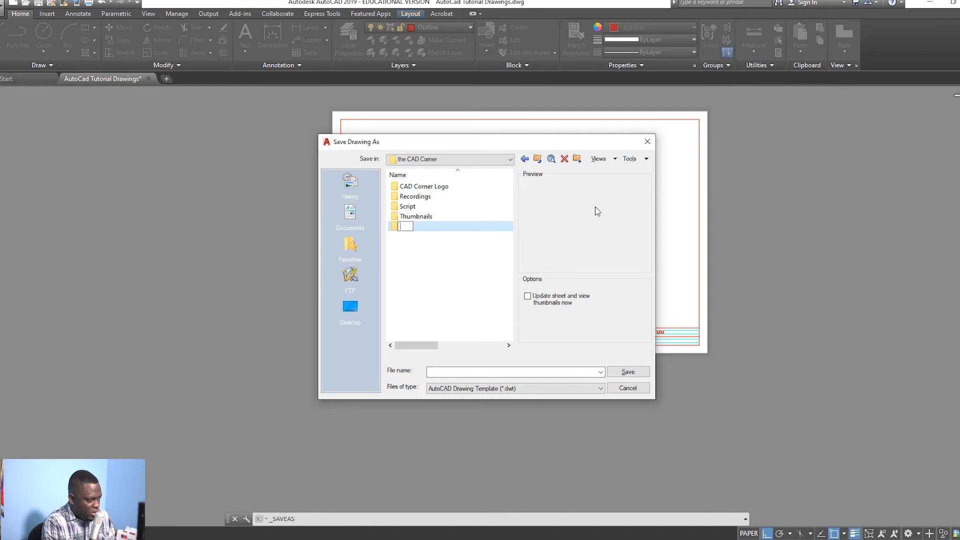
{"action": "type", "text": "TEMPL;AT"}
{"action": "key", "text": "BackSpace"}
{"action": "key", "text": "BackSpace"}
{"action": "type", "text": "ATE"}
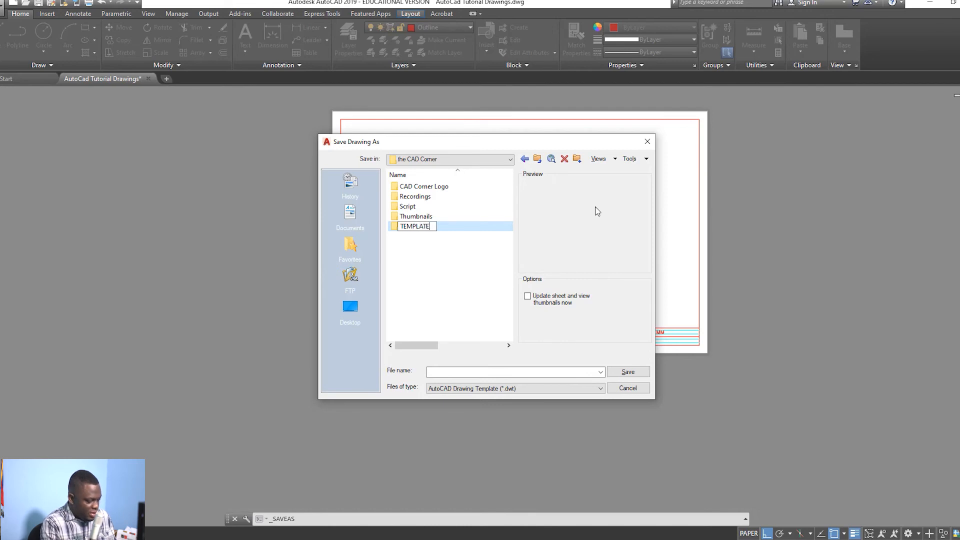
{"action": "type", "text": " FILE"}
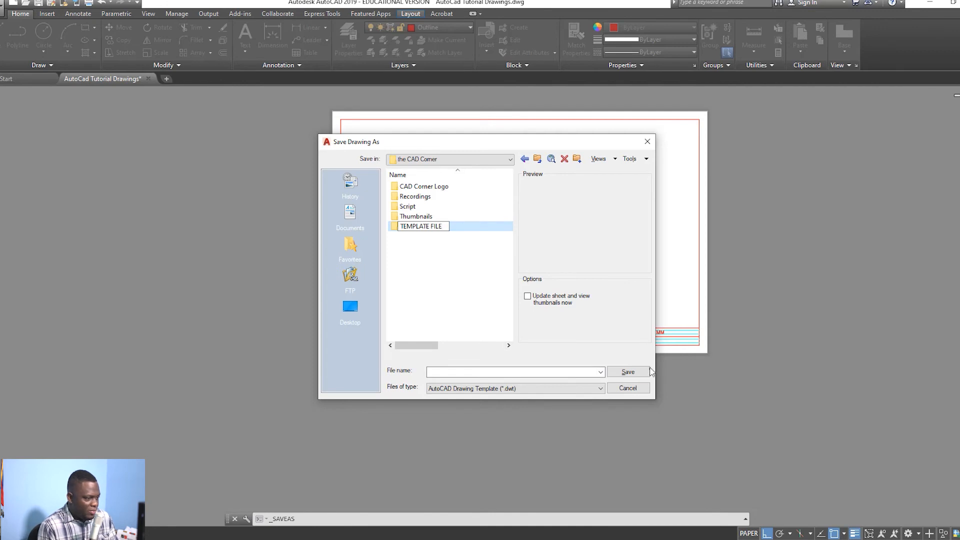
{"action": "left_click", "coordinate": [625, 372]}
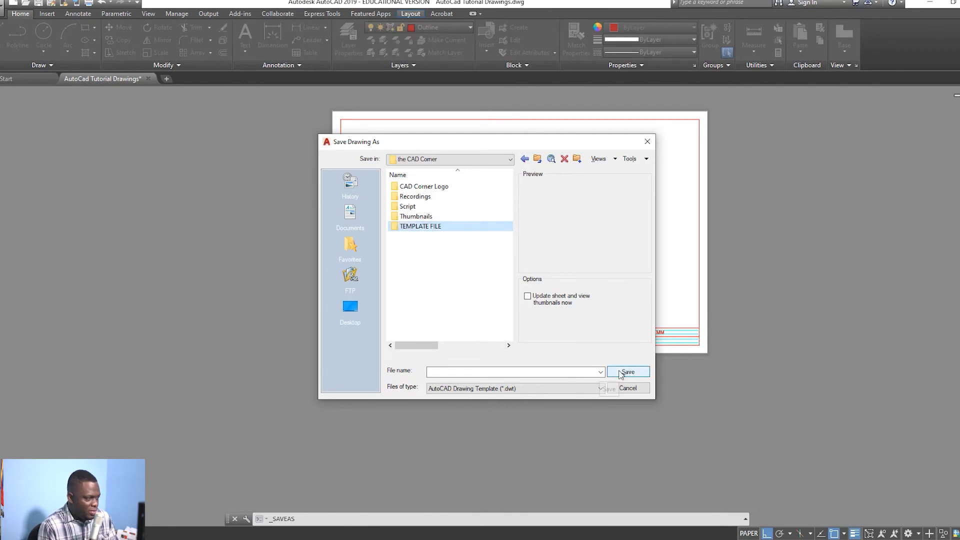
{"action": "double_click", "coordinate": [460, 227]}
Step: Save as 17X 11 DRAWING TEMPLATE.dwt and accept the Template Options with English measurement
{"action": "left_click", "coordinate": [483, 373]}
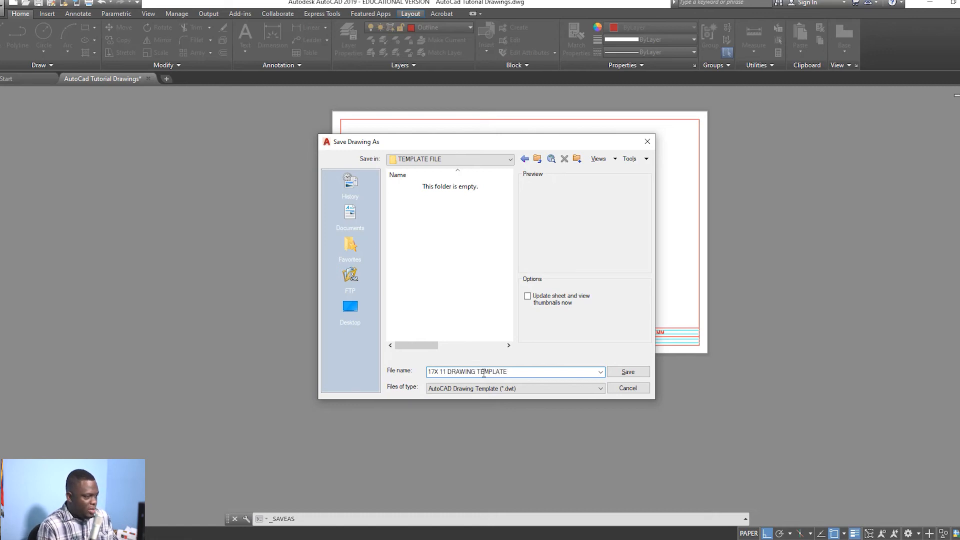
{"action": "left_click", "coordinate": [622, 372]}
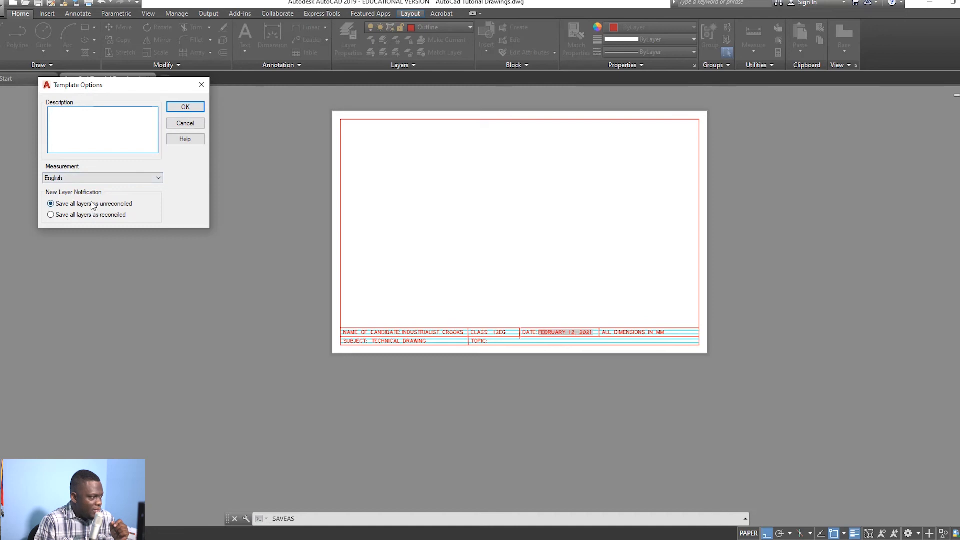
{"action": "left_click", "coordinate": [185, 108]}
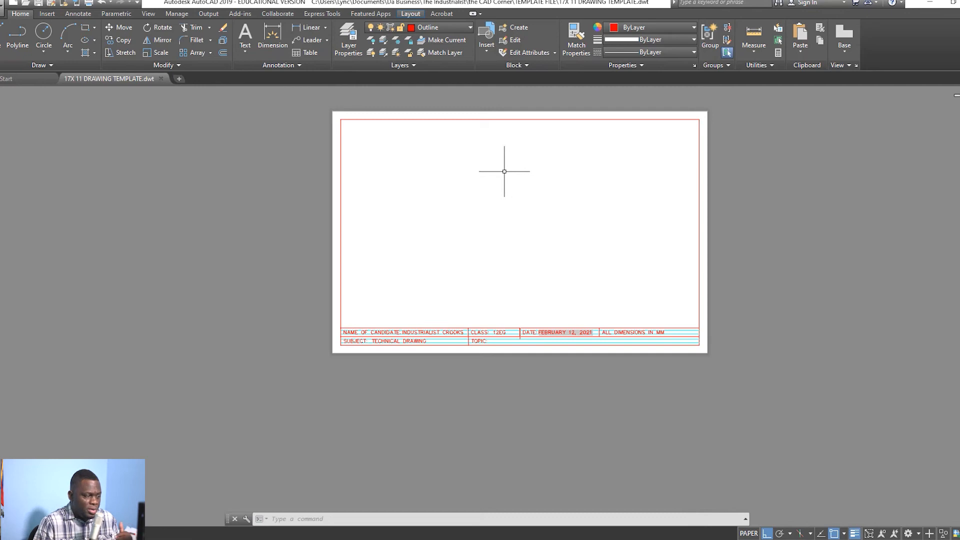
Step: Enter the VIEWPORTS command at the command line
{"action": "left_click", "coordinate": [415, 518]}
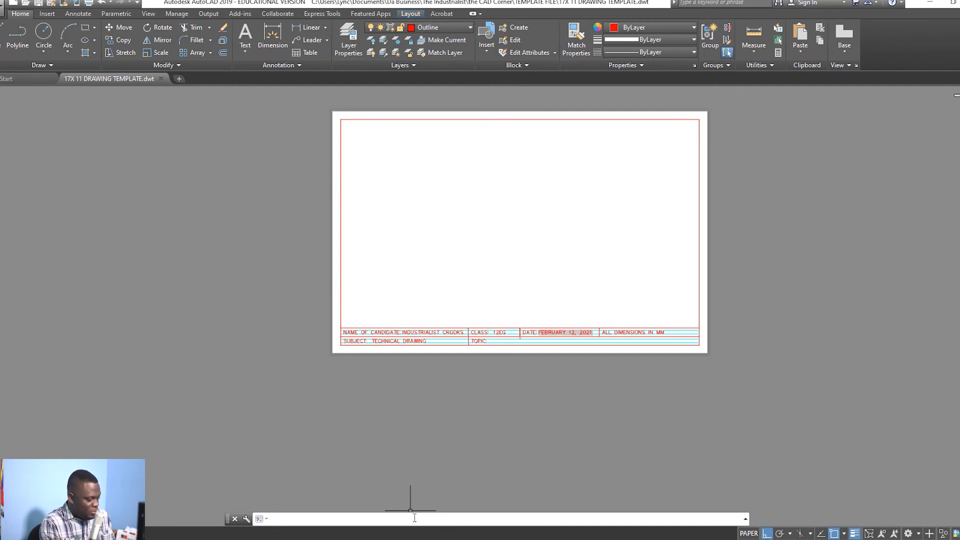
{"action": "type", "text": "VIE"}
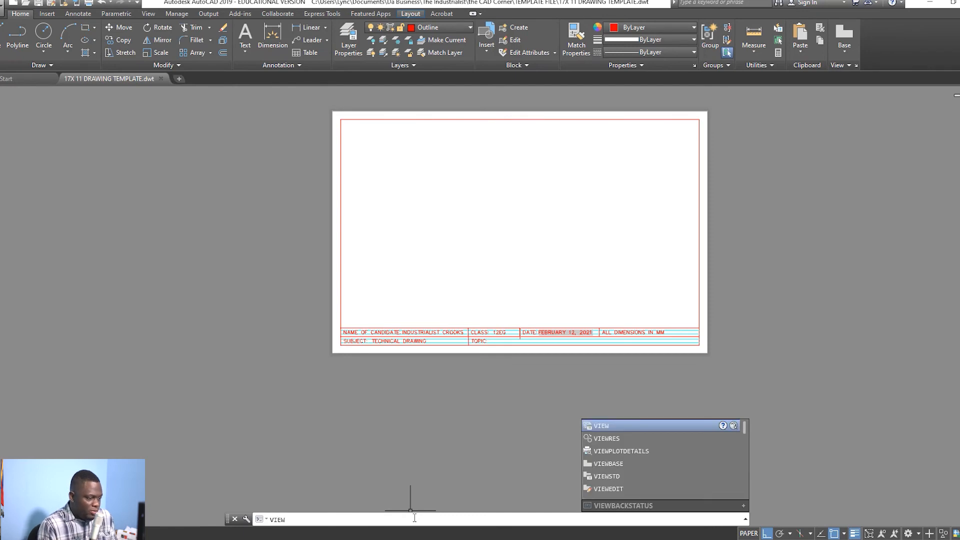
{"action": "type", "text": "W"}
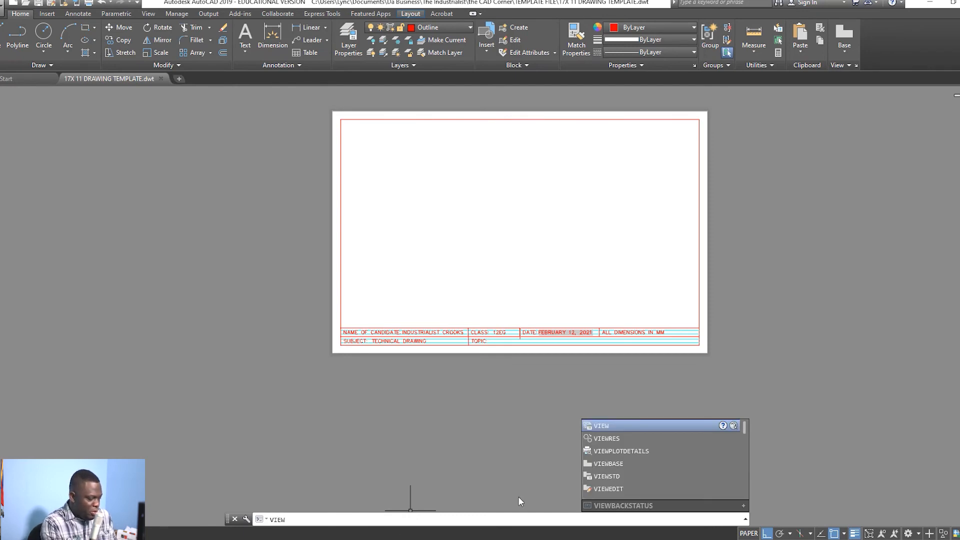
{"action": "type", "text": "PORTS"}
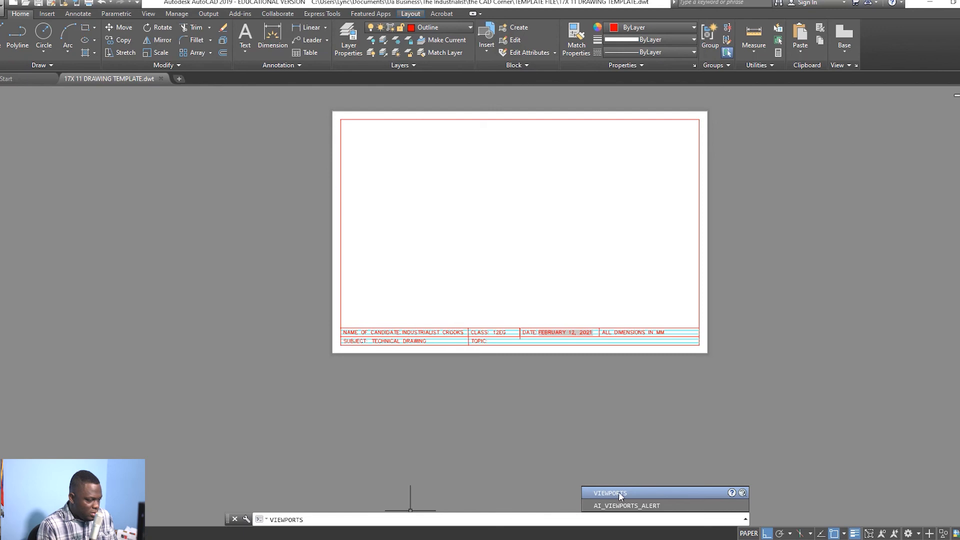
{"action": "left_click", "coordinate": [618, 493]}
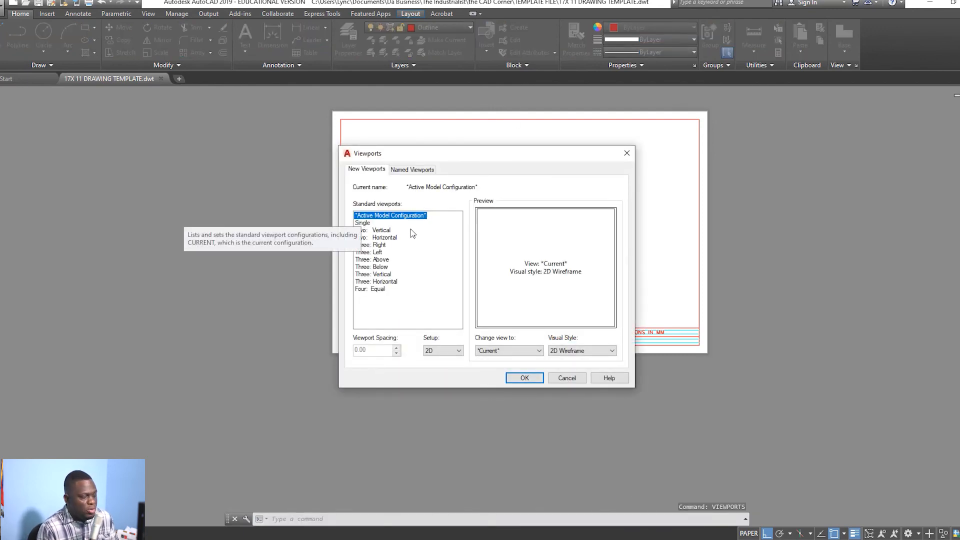
Step: Preview the standard viewport configurations, then pick Four: Equal and confirm it
{"action": "left_click", "coordinate": [362, 292]}
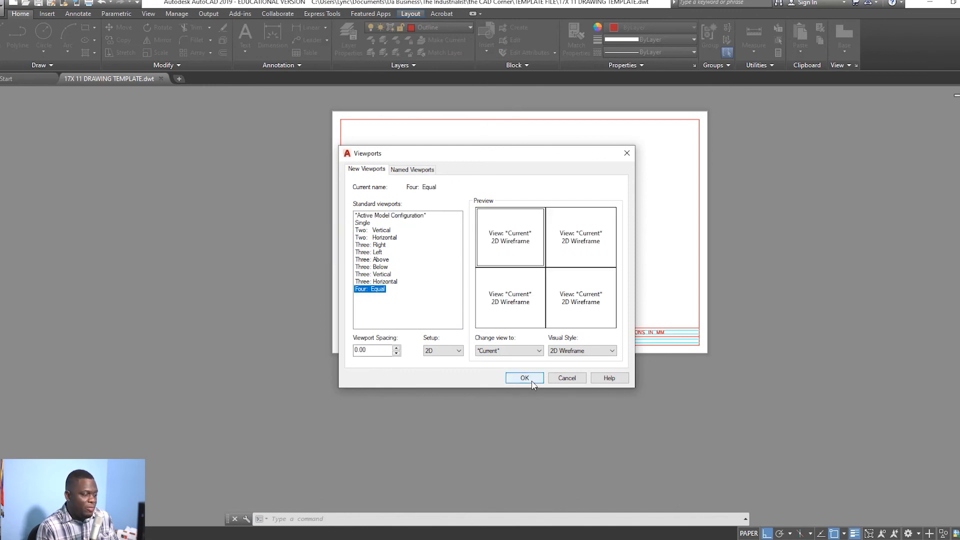
{"action": "left_click", "coordinate": [367, 223]}
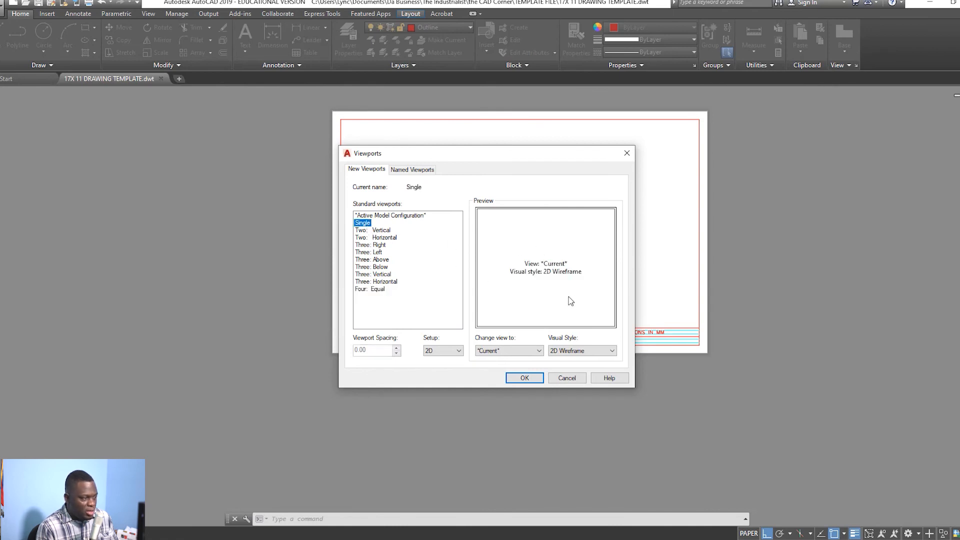
{"action": "left_click", "coordinate": [382, 230]}
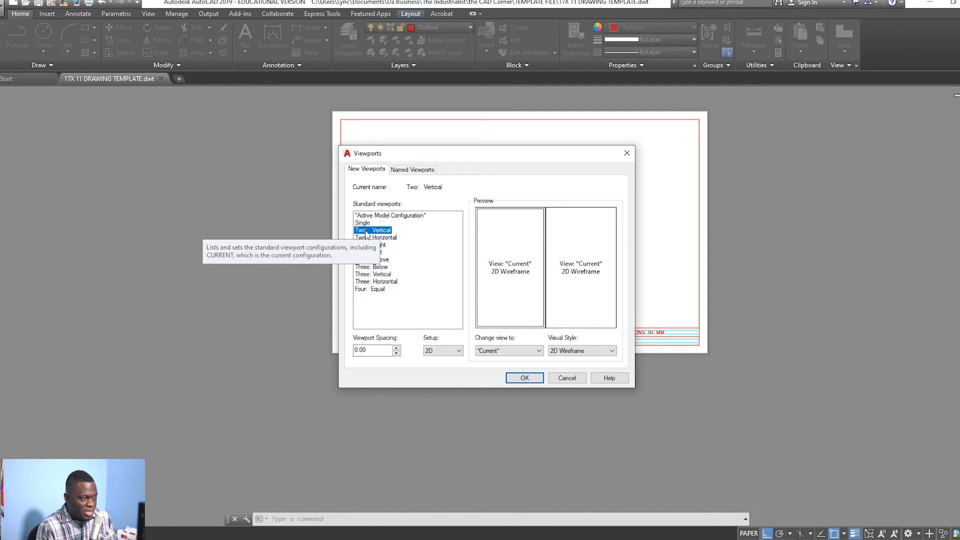
{"action": "left_click", "coordinate": [380, 244]}
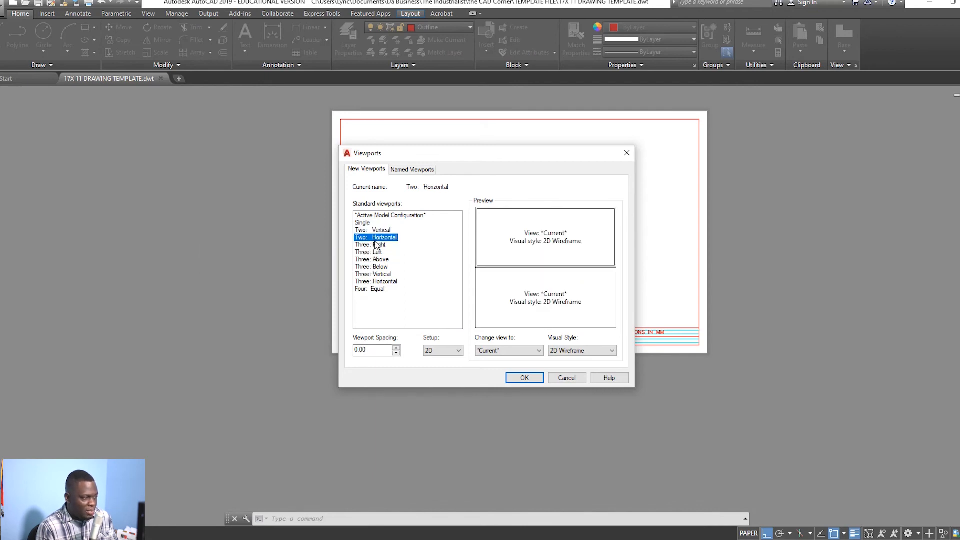
{"action": "left_click", "coordinate": [377, 245]}
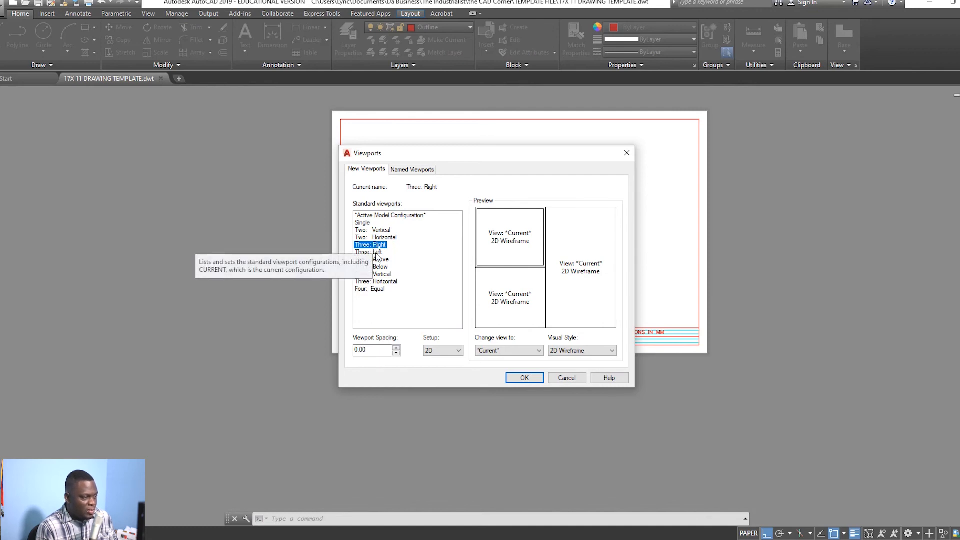
{"action": "left_click", "coordinate": [377, 254]}
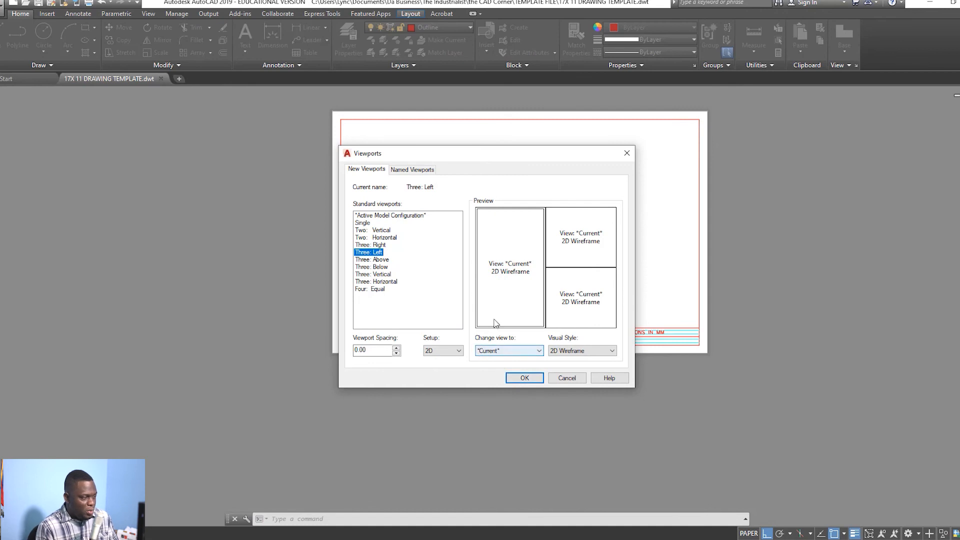
{"action": "left_click", "coordinate": [372, 290]}
{"action": "left_click", "coordinate": [524, 379]}
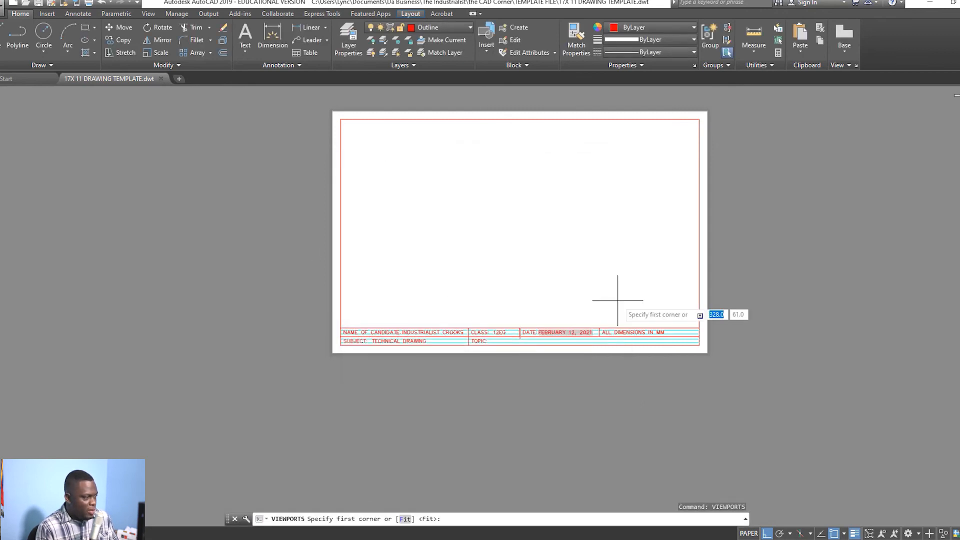
Step: Place four viewports from the border's top-left to the title block's top-right, then switch to Model
{"action": "left_click", "coordinate": [341, 119]}
{"action": "scroll", "coordinate": [700, 328], "scroll_direction": "up", "scroll_amount": 5}
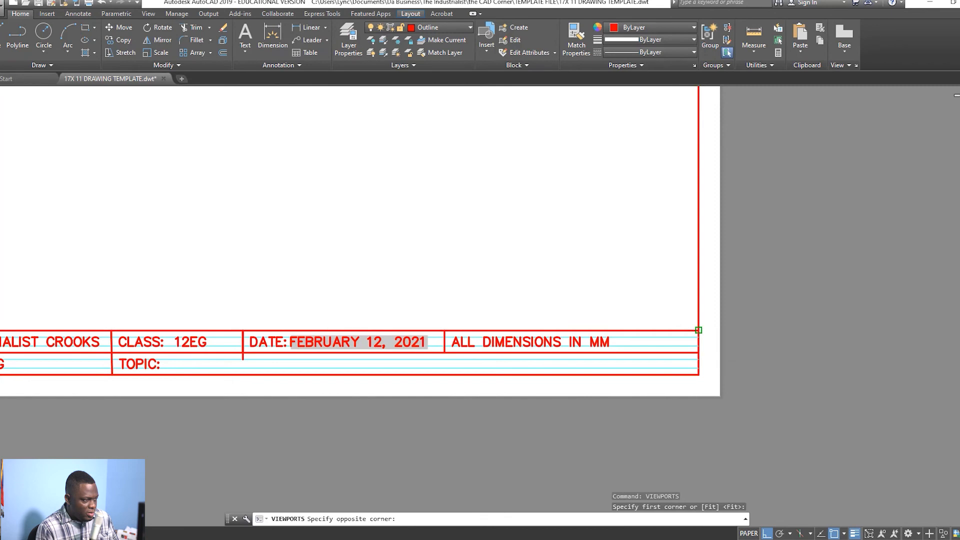
{"action": "left_click", "coordinate": [698, 330]}
{"action": "scroll", "coordinate": [376, 171], "scroll_direction": "down", "scroll_amount": 5}
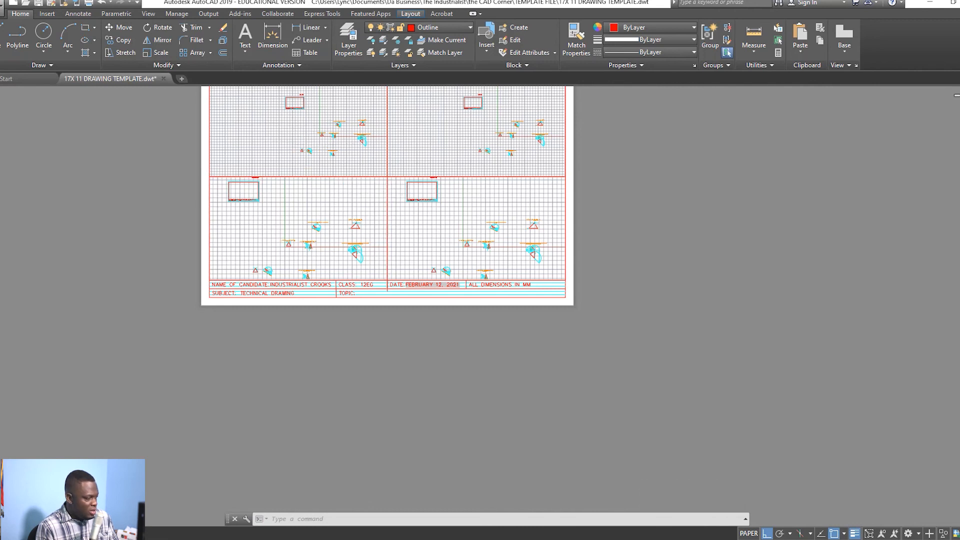
{"action": "left_click", "coordinate": [11, 533]}
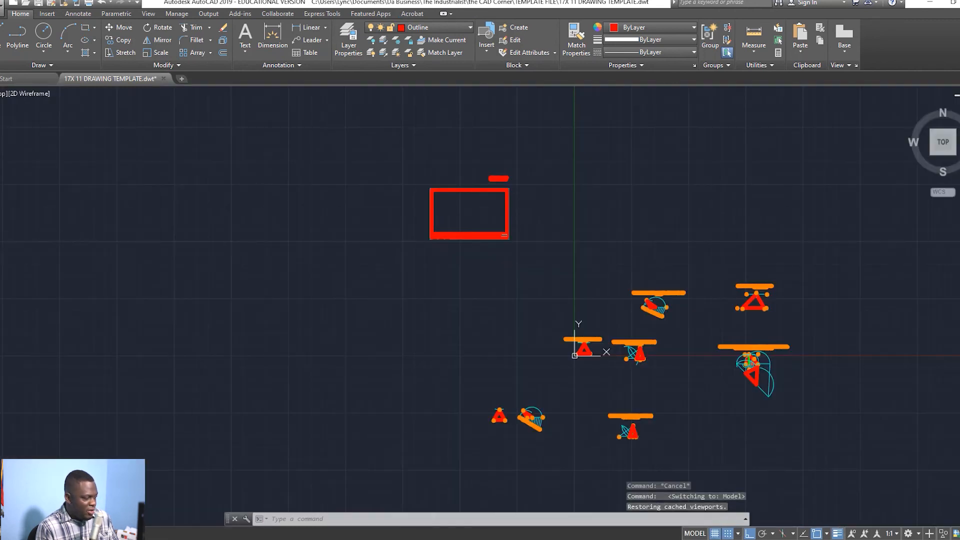
Step: Back on the layout, zoom and pan the top-left viewport onto the equilateral triangle construction
{"action": "left_click", "coordinate": [41, 533]}
{"action": "double_click", "coordinate": [322, 131]}
{"action": "scroll", "coordinate": [322, 131], "scroll_direction": "up", "scroll_amount": 10}
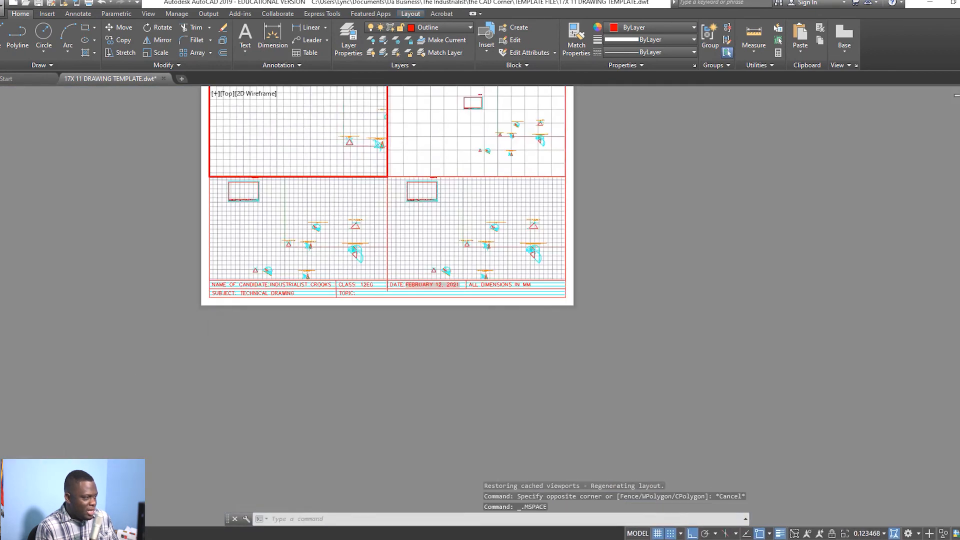
{"action": "scroll", "coordinate": [302, 100], "scroll_direction": "up", "scroll_amount": 4}
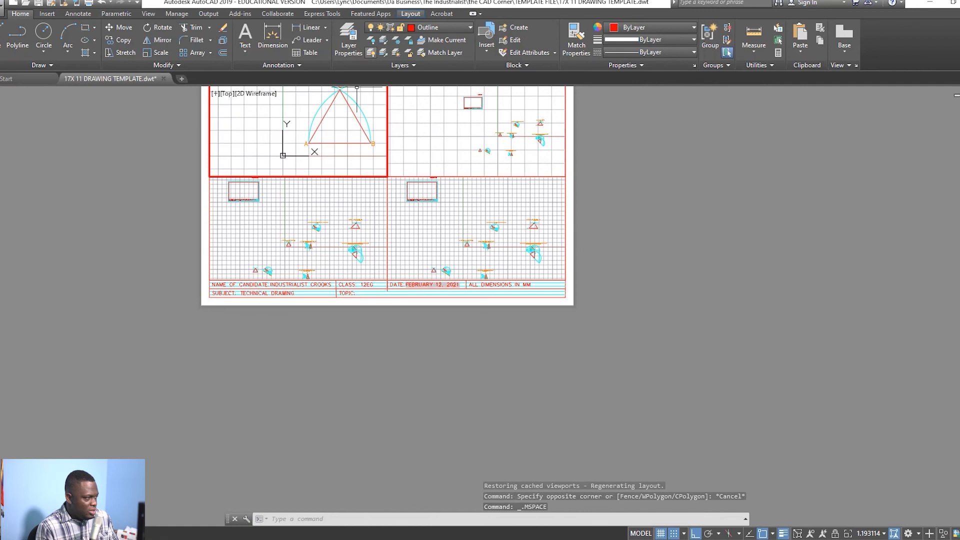
{"action": "middle_click_drag", "start_coordinate": [309, 143], "coordinate": [328, 129]}
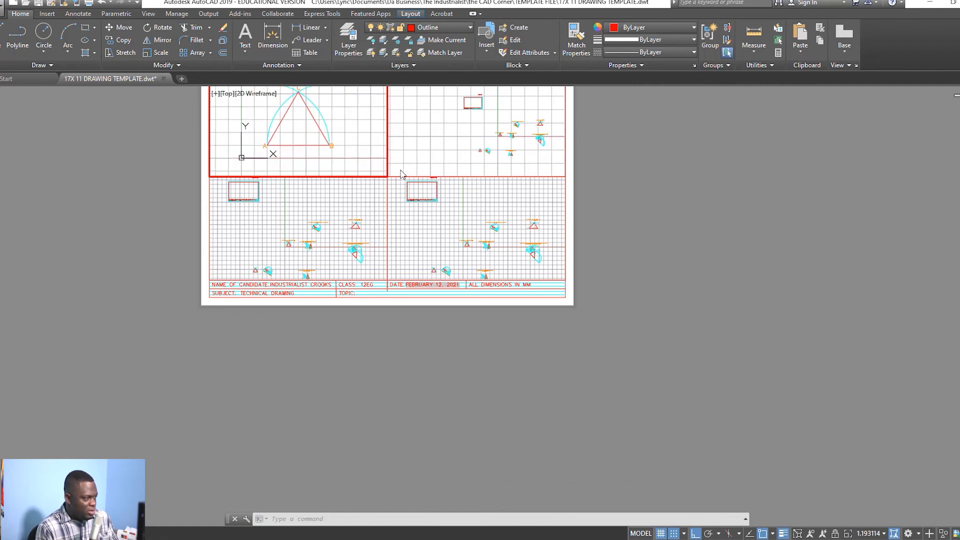
{"action": "double_click", "coordinate": [671, 192]}
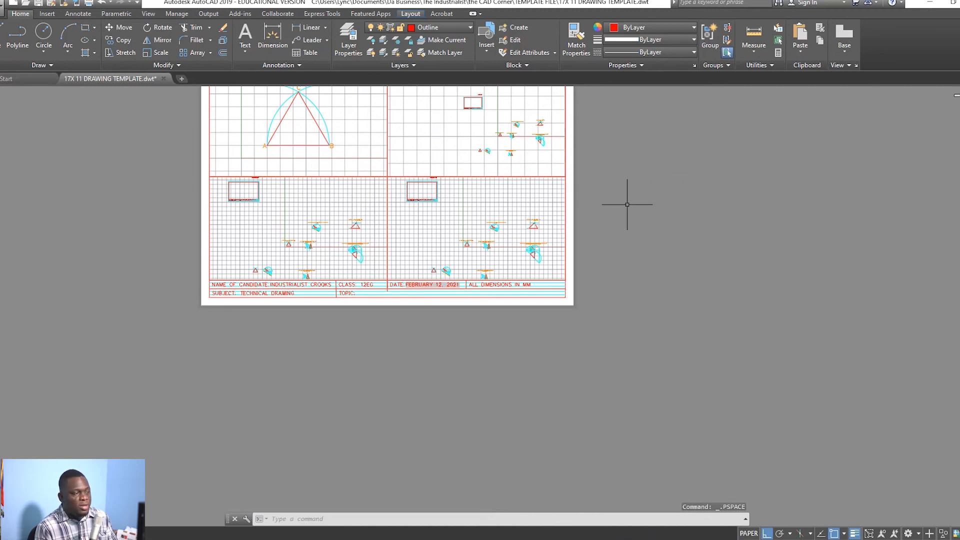
Step: Enlarge the sheet view and pan the 'GIVEN ONE OF THE SIDES [60mm]' heading into the viewport
{"action": "left_click_drag", "start_coordinate": [613, 193], "coordinate": [656, 253]}
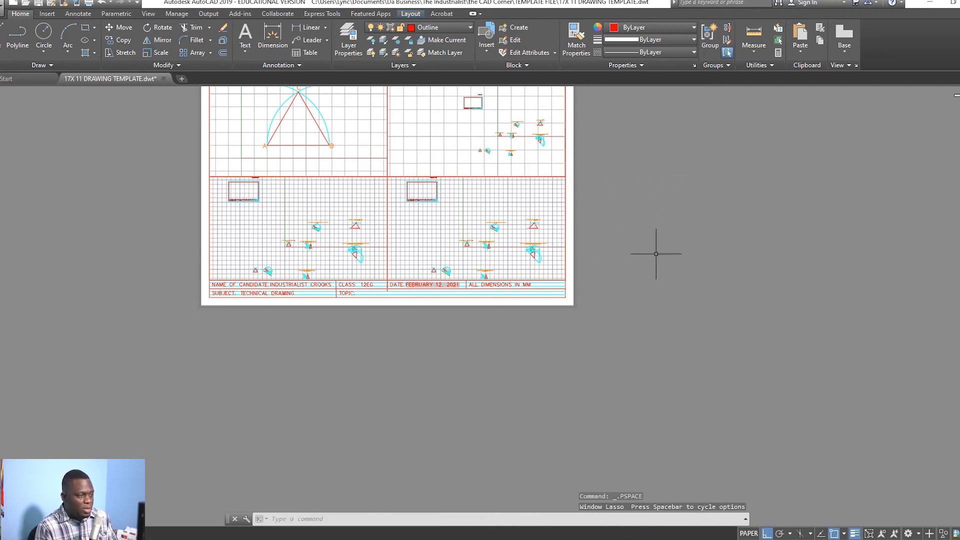
{"action": "scroll", "coordinate": [611, 222], "scroll_direction": "up", "scroll_amount": 2}
{"action": "middle_click_drag", "start_coordinate": [610, 222], "coordinate": [729, 366]}
{"action": "middle_click_drag", "start_coordinate": [643, 313], "coordinate": [732, 294]}
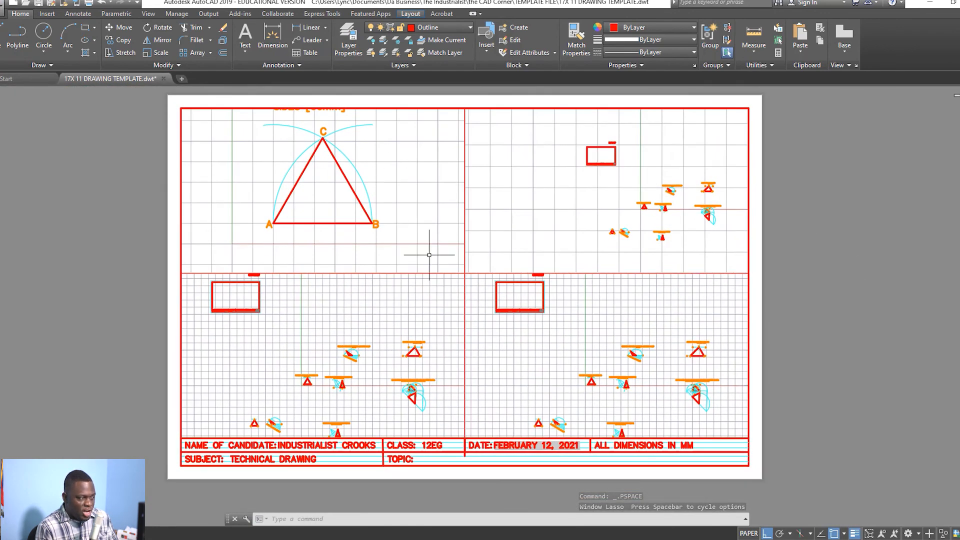
{"action": "double_click", "coordinate": [410, 199]}
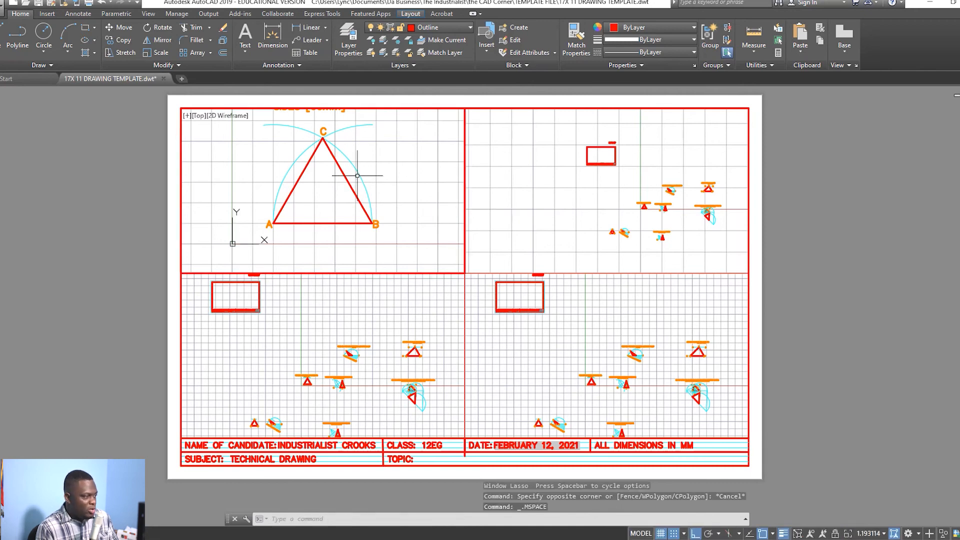
{"action": "middle_click_drag", "start_coordinate": [348, 176], "coordinate": [345, 200]}
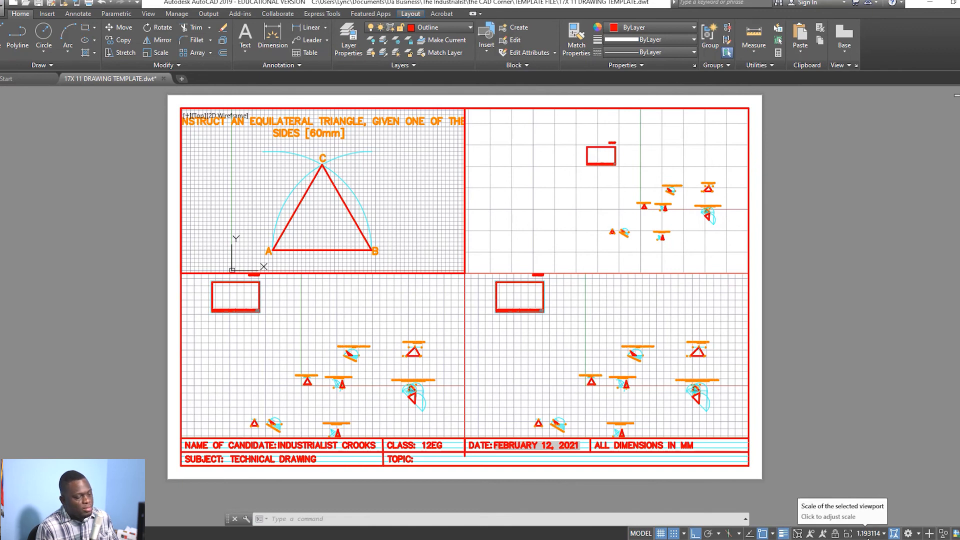
Step: Set the top-left viewport's scale to 1:1 from the status bar scale list
{"action": "left_click", "coordinate": [882, 534]}
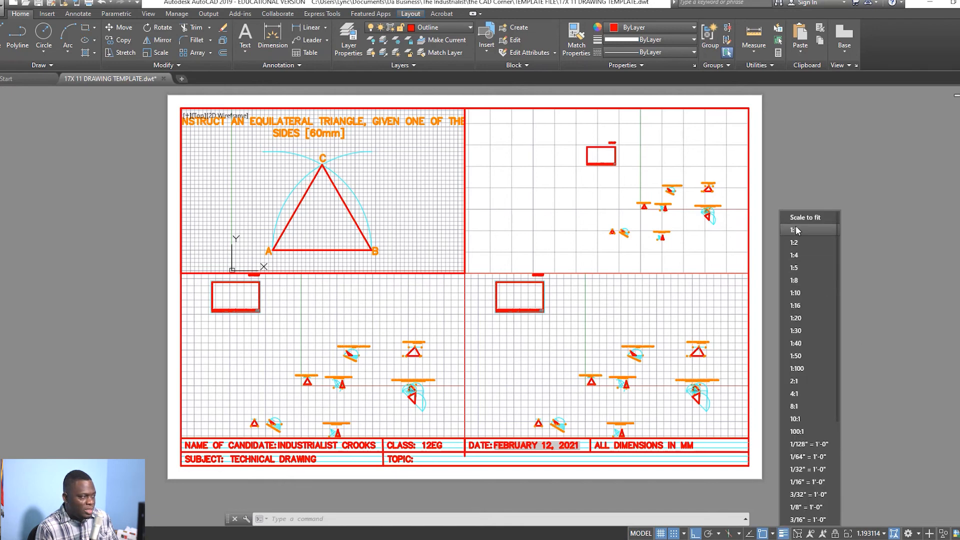
{"action": "left_click", "coordinate": [797, 229]}
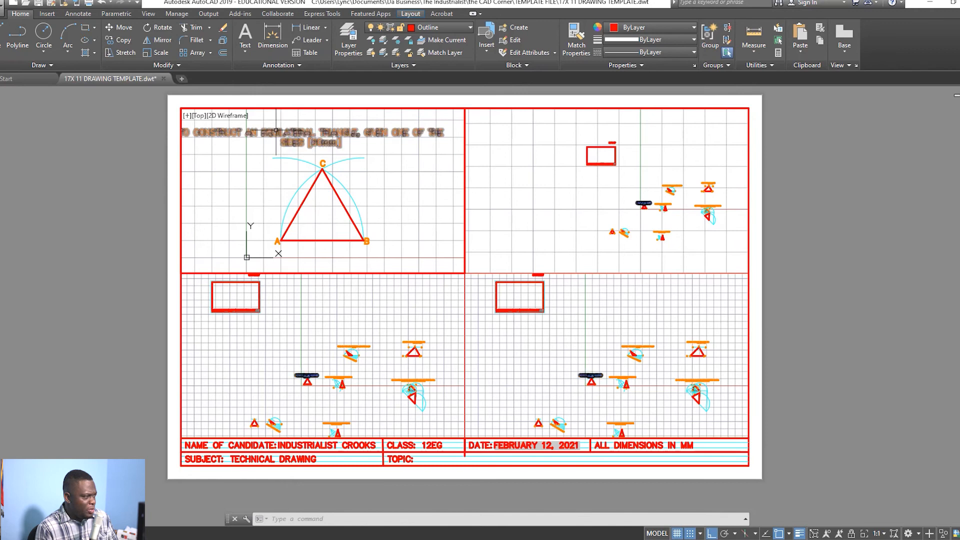
Step: Narrow the equilateral triangle title's MText width so it wraps onto two lines
{"action": "double_click", "coordinate": [281, 133]}
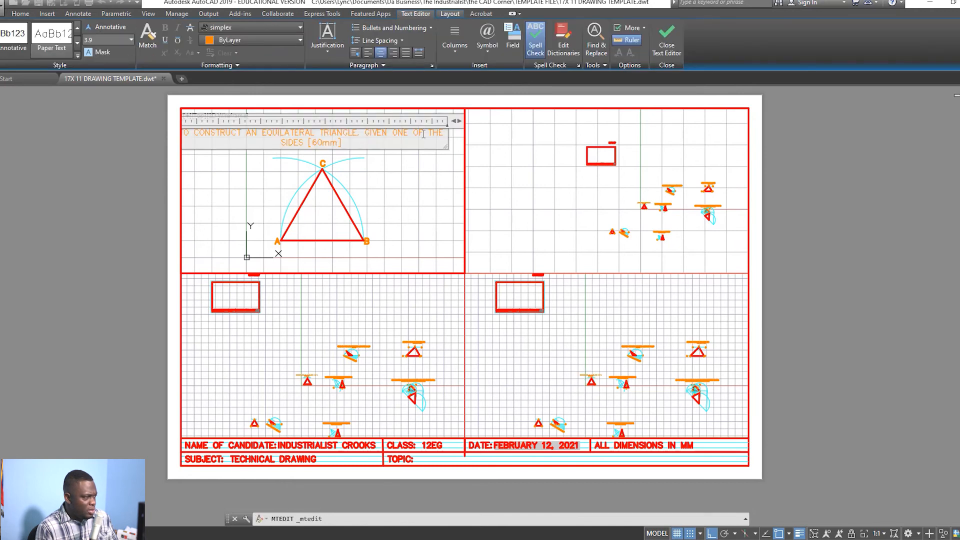
{"action": "left_click_drag", "start_coordinate": [447, 141], "coordinate": [372, 142]}
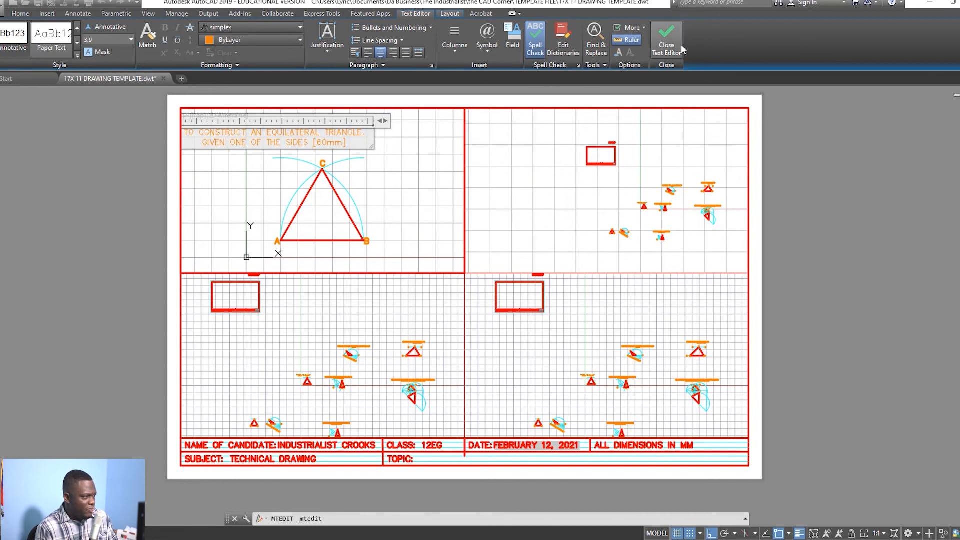
{"action": "left_click", "coordinate": [666, 37]}
{"action": "left_click", "coordinate": [305, 133]}
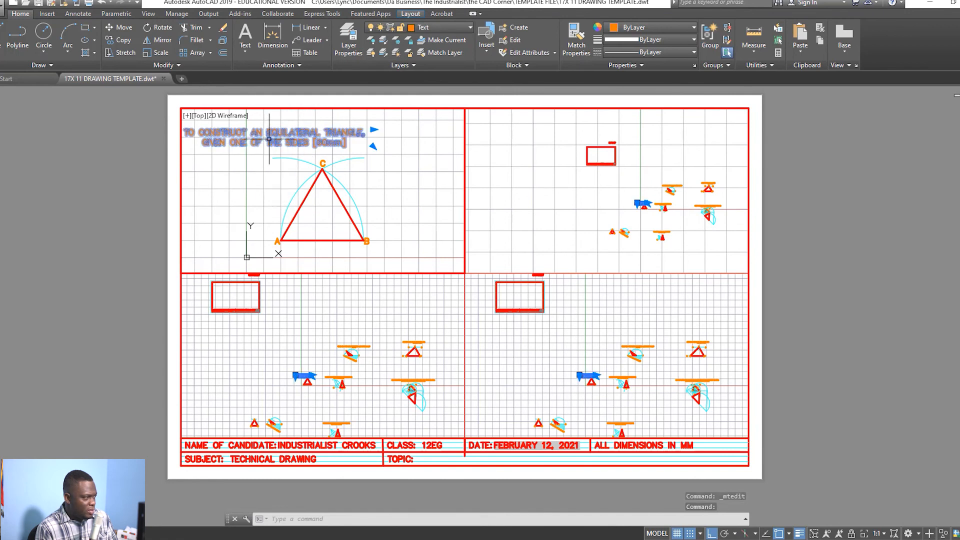
Step: With Snap and Ortho off, move the two-line title to the top of the top-left viewport
{"action": "mouse_move", "coordinate": [419, 183]}
{"action": "middle_mouse_down"}
{"action": "mouse_move", "coordinate": [477, 174]}
{"action": "mouse_move", "coordinate": [444, 180]}
{"action": "middle_mouse_up"}
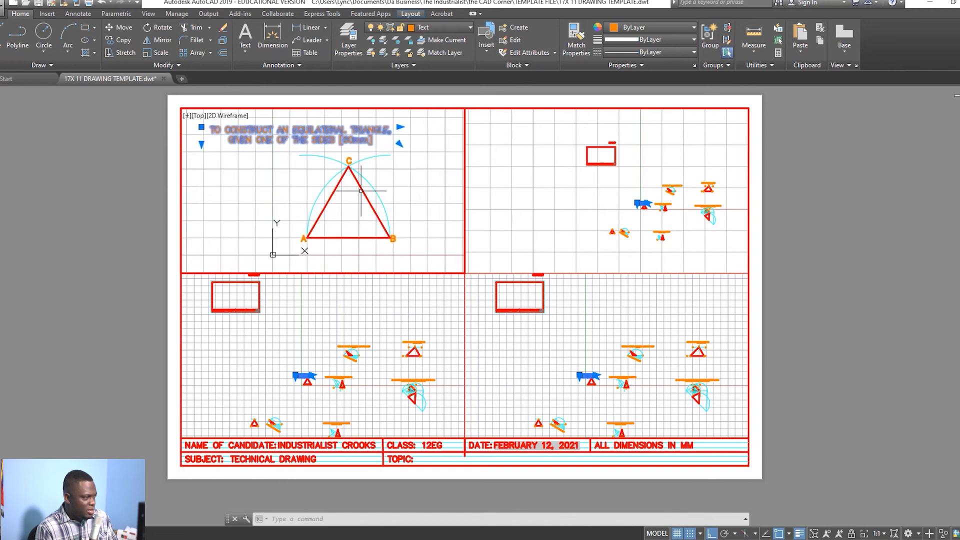
{"action": "left_click", "coordinate": [201, 127]}
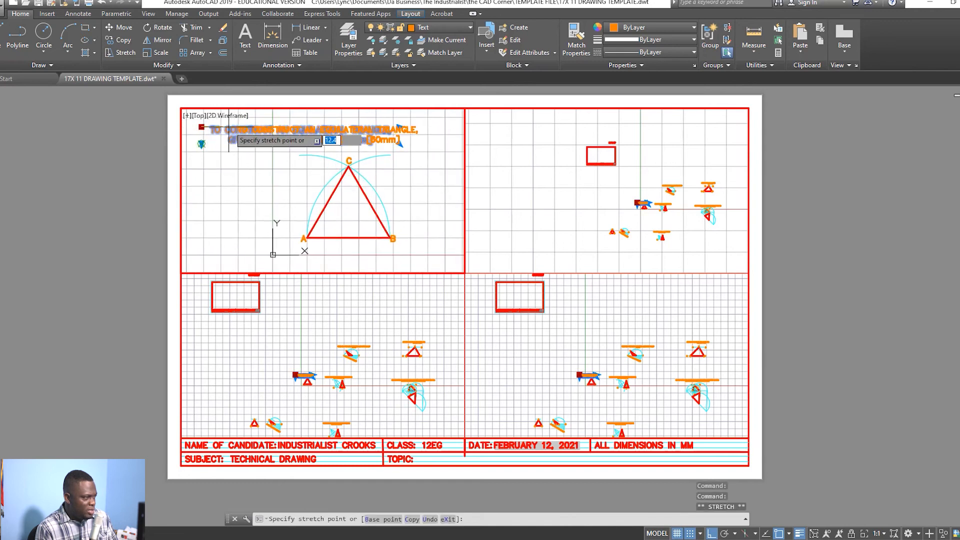
{"action": "left_click", "coordinate": [320, 145]}
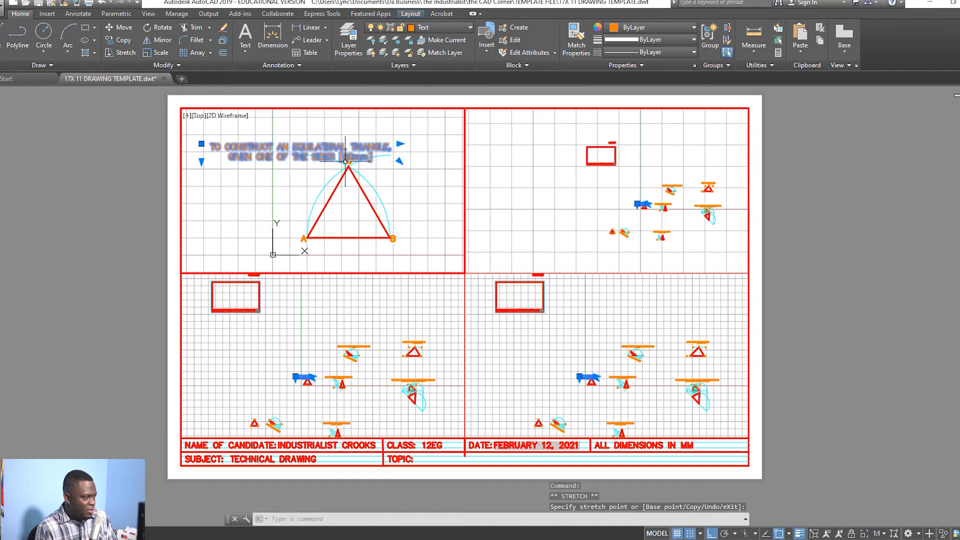
{"action": "left_click", "coordinate": [201, 144]}
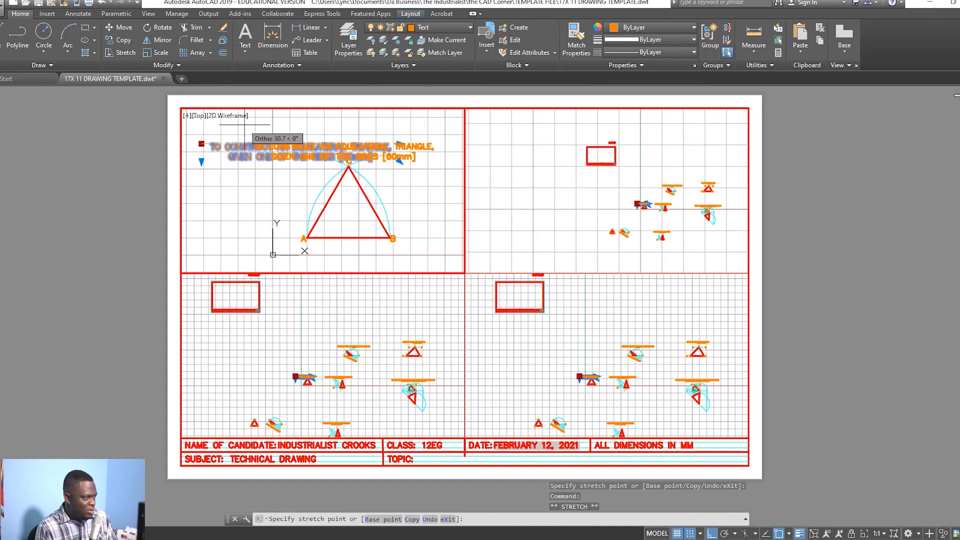
{"action": "left_click", "coordinate": [691, 534]}
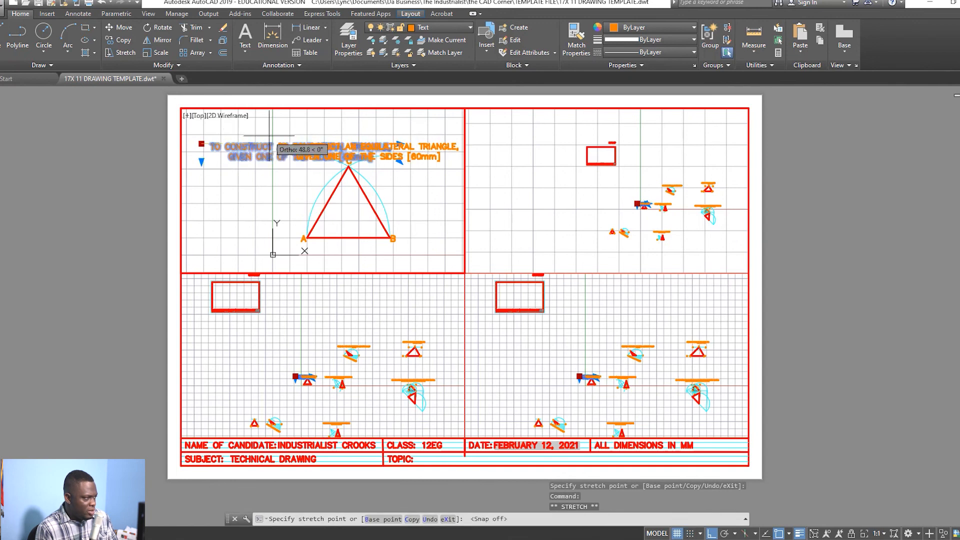
{"action": "left_click", "coordinate": [711, 534]}
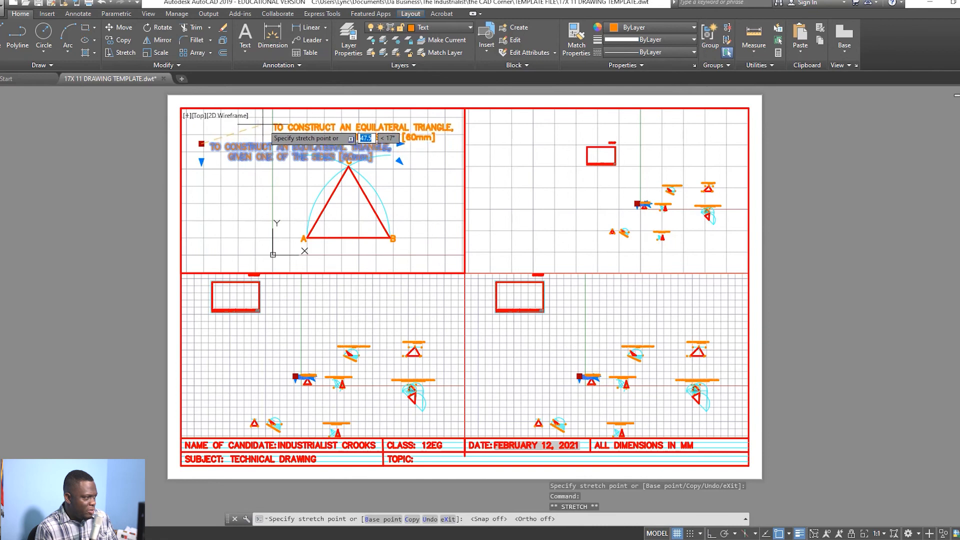
{"action": "left_click", "coordinate": [237, 118]}
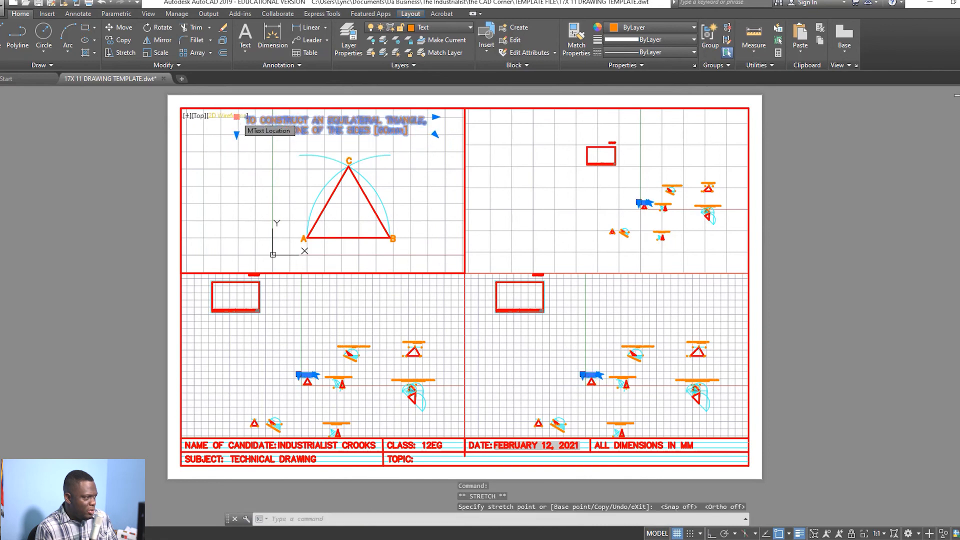
{"action": "key", "text": "Escape"}
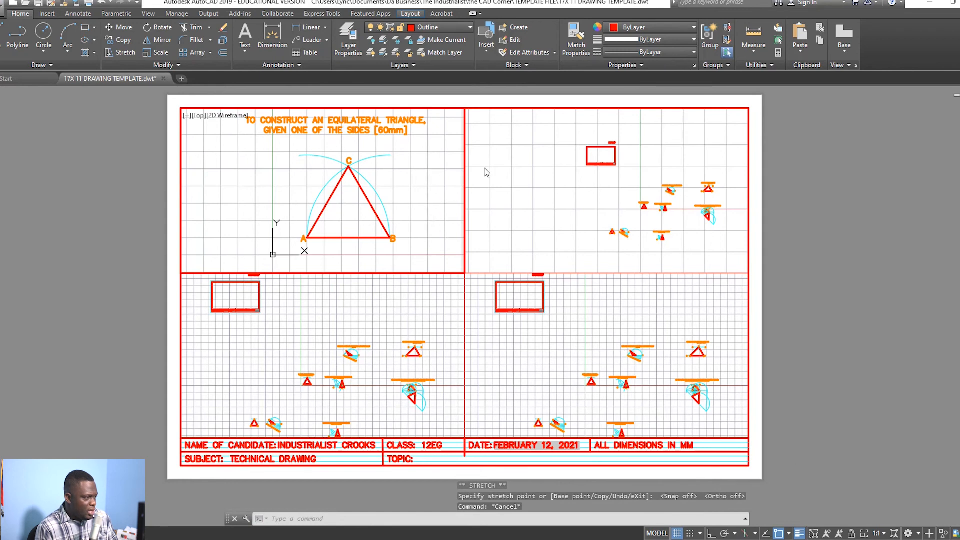
{"action": "left_click", "coordinate": [334, 130]}
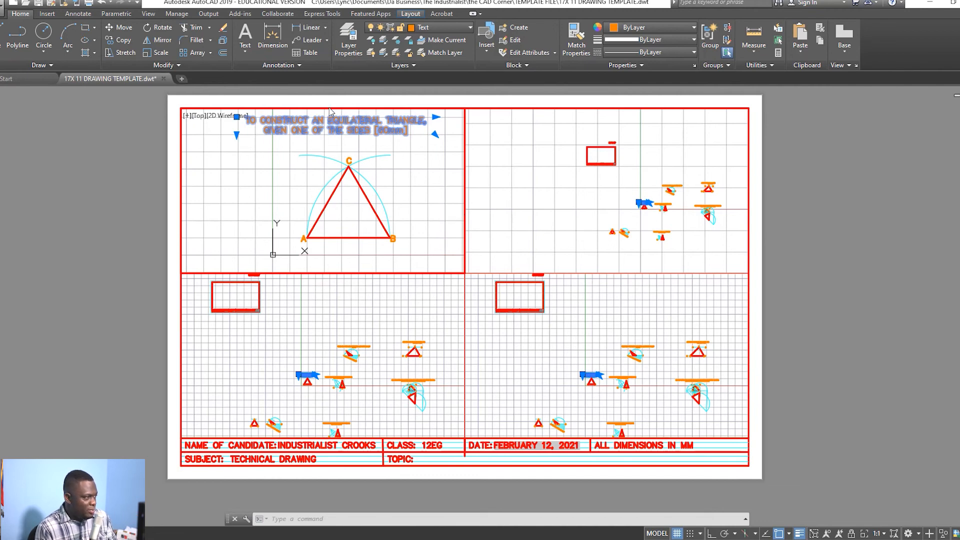
Step: Transfer the triangle title from model space to paper space using CHSPACE
{"action": "key", "text": "Escape"}
{"action": "left_click", "coordinate": [352, 129]}
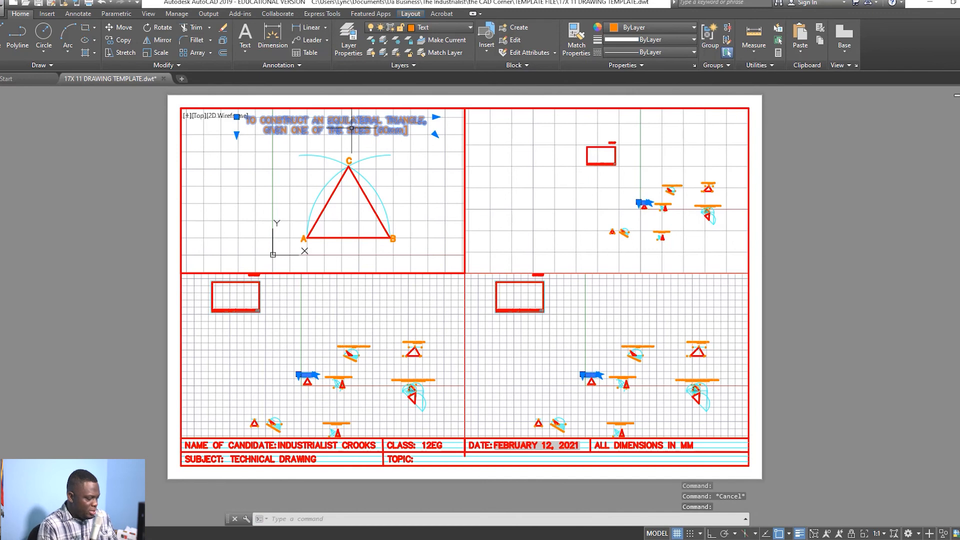
{"action": "type", "text": "CHS"}
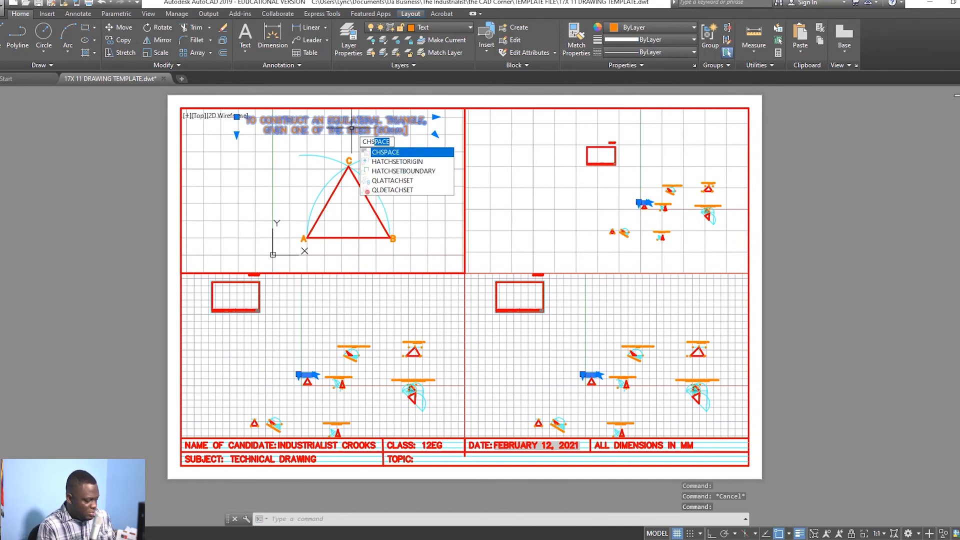
{"action": "type", "text": "PACE"}
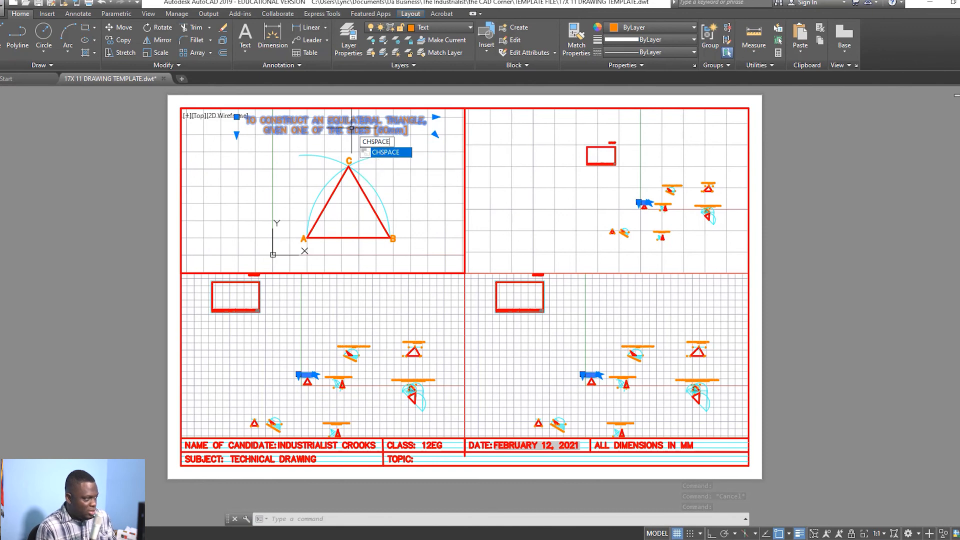
{"action": "key", "text": "Return"}
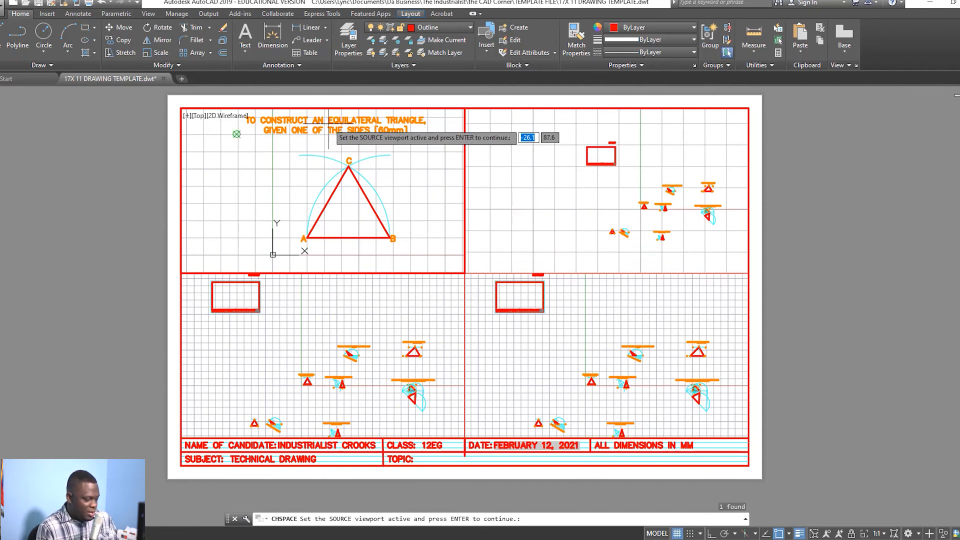
{"action": "key", "text": "Return"}
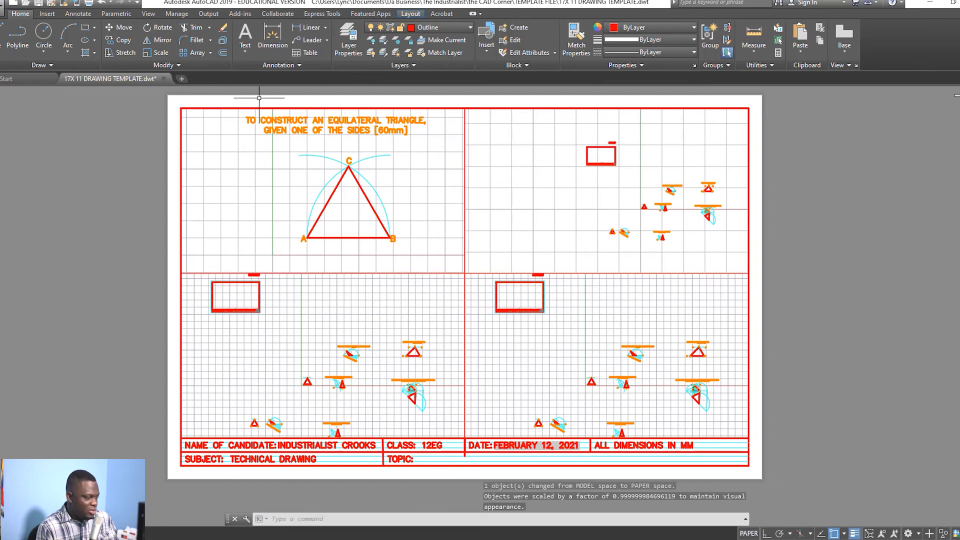
{"action": "left_click", "coordinate": [334, 128]}
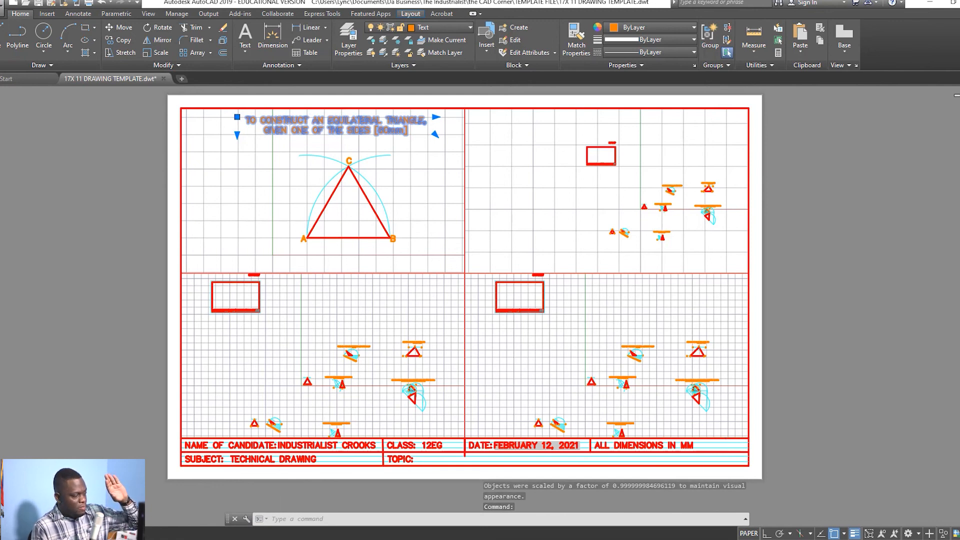
{"action": "key", "text": "ctrl+Page_Up"}
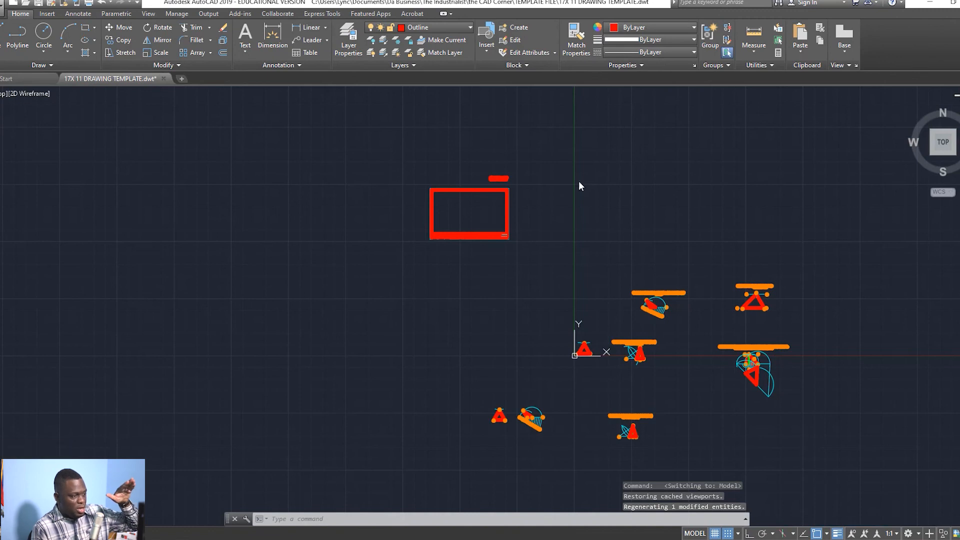
{"action": "scroll", "coordinate": [561, 381], "scroll_direction": "up", "scroll_amount": 10}
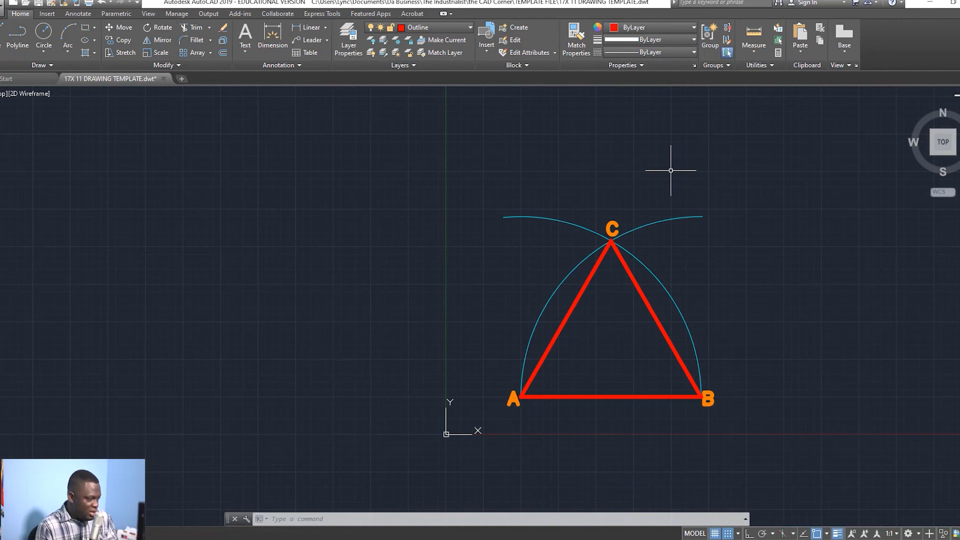
{"action": "left_click", "coordinate": [35, 534]}
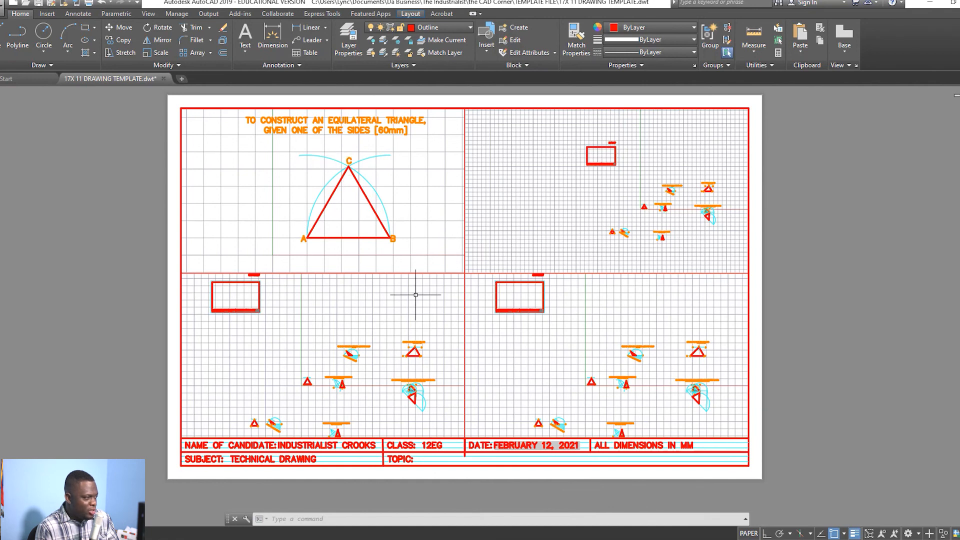
{"action": "left_click", "coordinate": [307, 234]}
{"action": "left_click", "coordinate": [303, 239]}
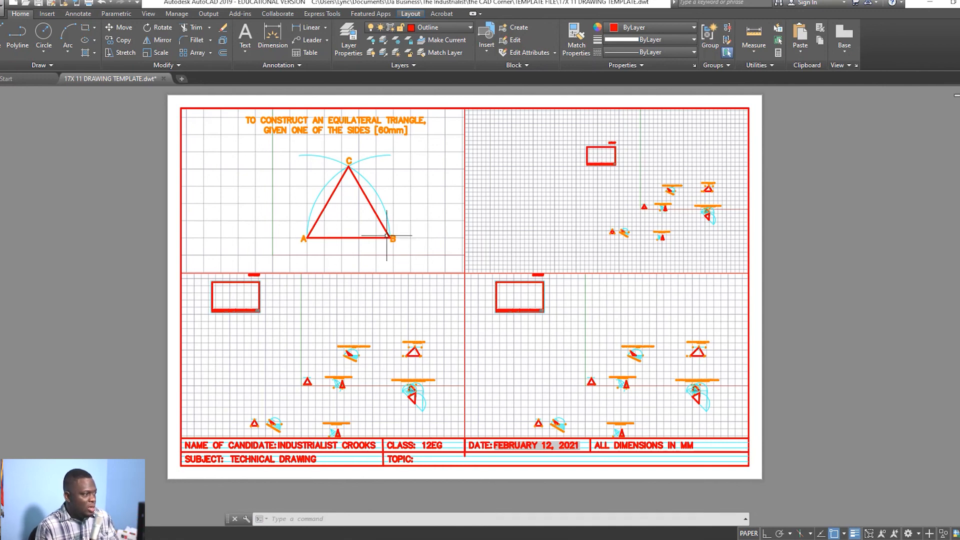
Step: Inside the top-left viewport, hide the grid and set the annotation scale to 1:1
{"action": "double_click", "coordinate": [424, 192]}
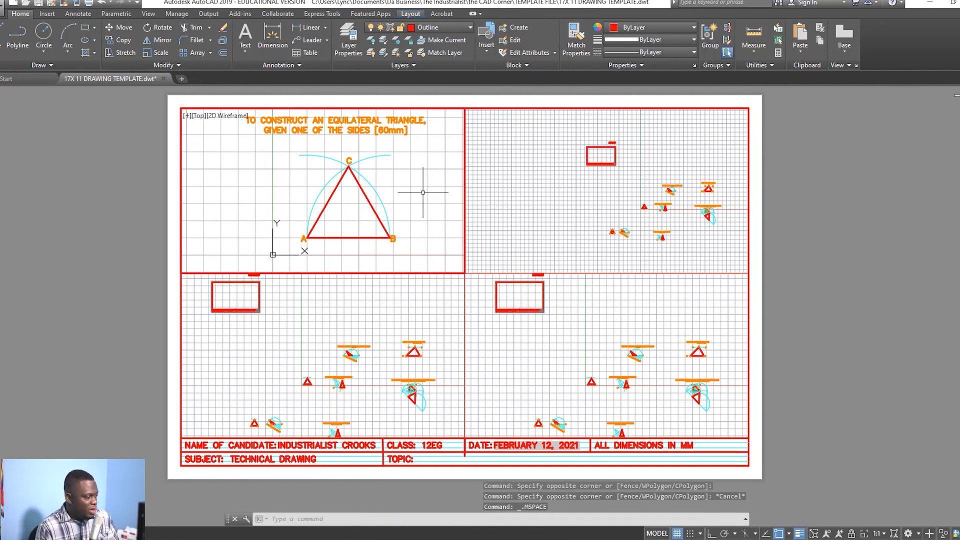
{"action": "left_click", "coordinate": [687, 533]}
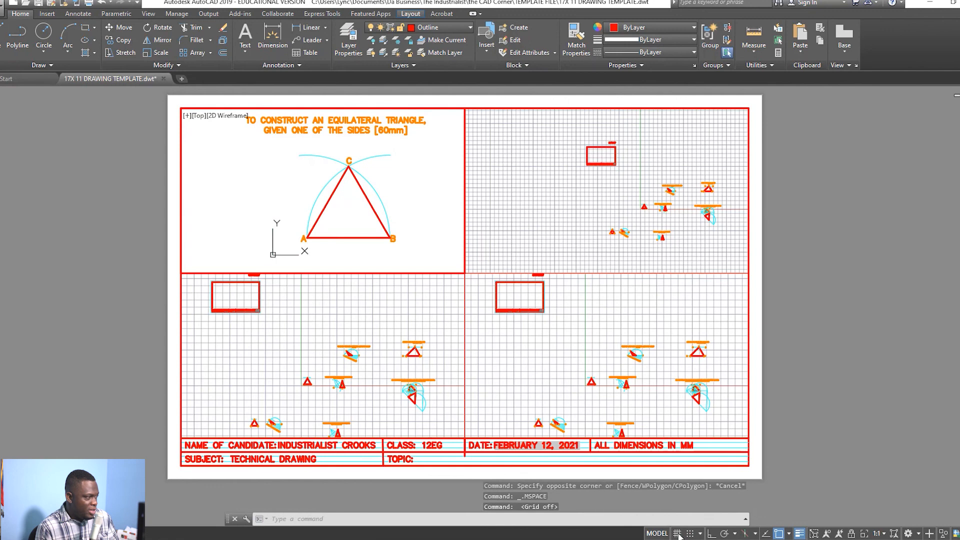
{"action": "scroll", "coordinate": [398, 188], "scroll_direction": "down", "scroll_amount": 2}
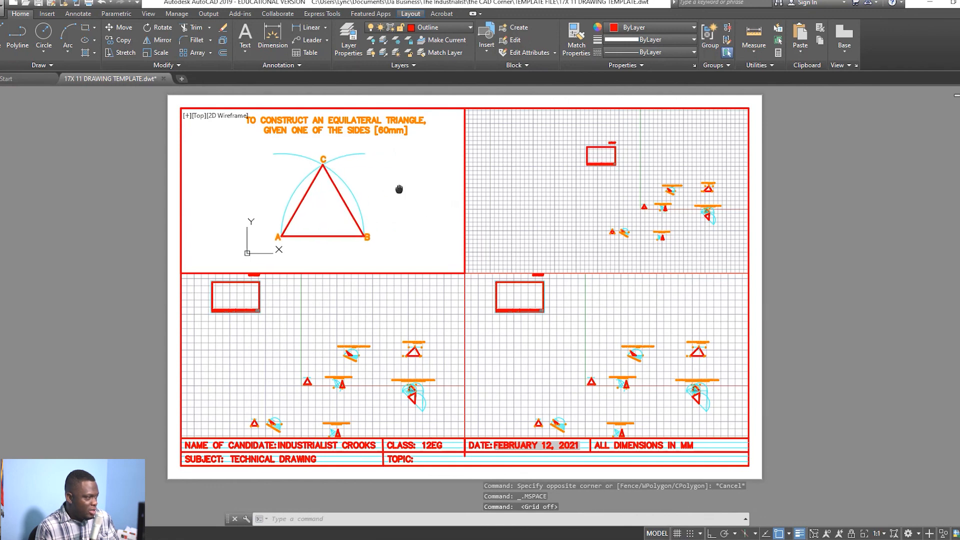
{"action": "scroll", "coordinate": [397, 188], "scroll_direction": "up", "scroll_amount": 2}
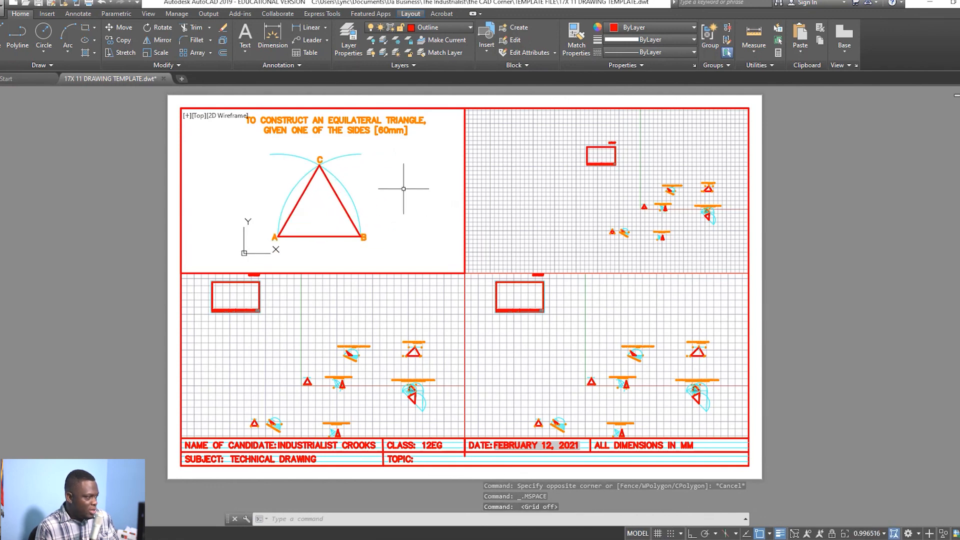
{"action": "key", "text": "Escape"}
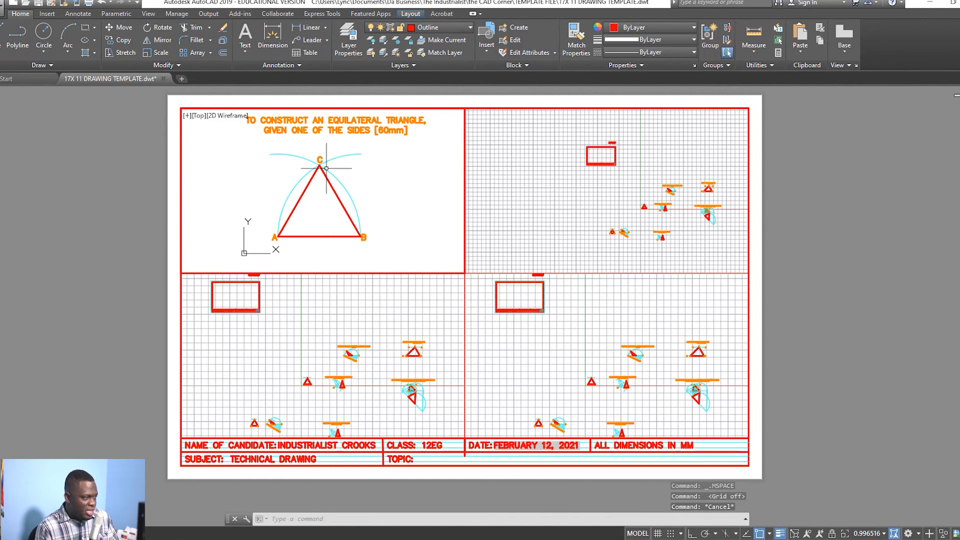
{"action": "left_click", "coordinate": [884, 534]}
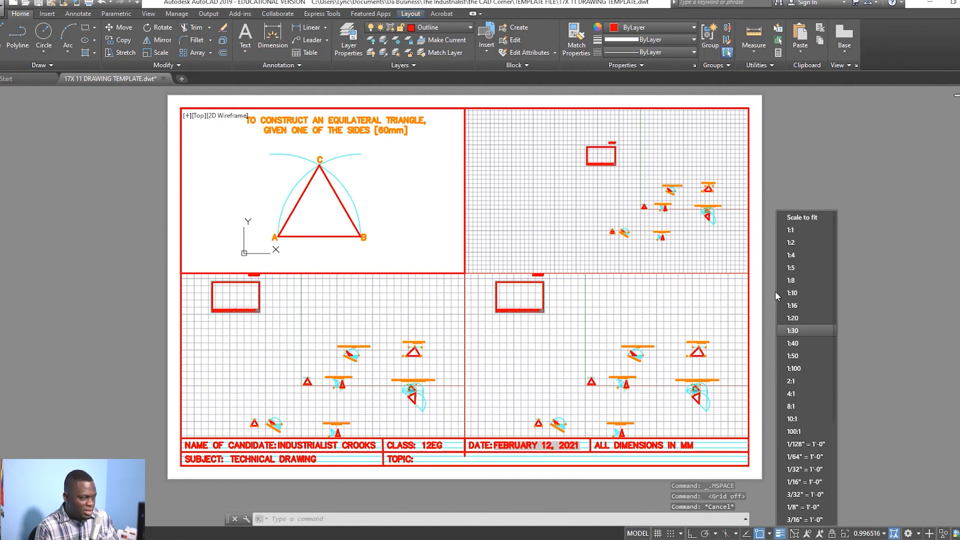
{"action": "left_click", "coordinate": [805, 232]}
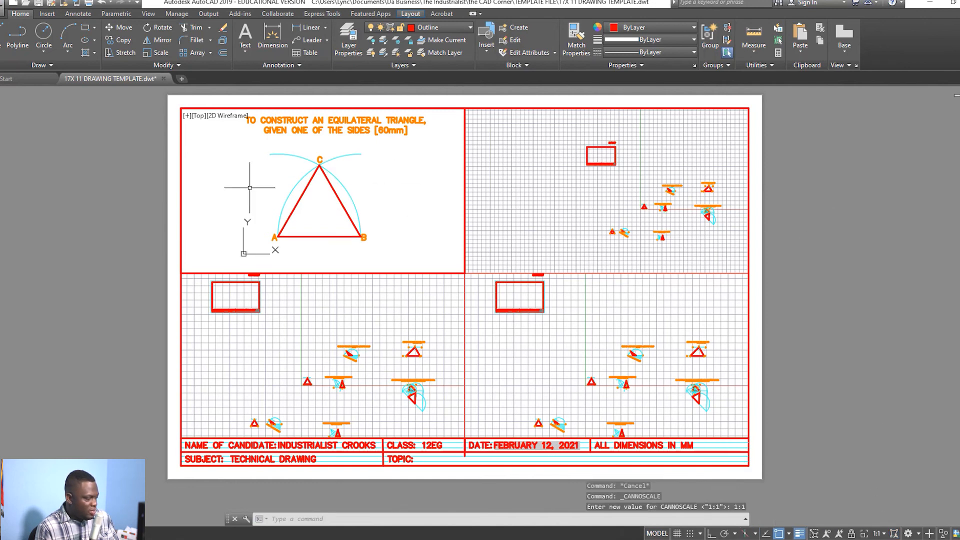
Step: Select the C, B and A vertex labels of the equilateral triangle
{"action": "left_click", "coordinate": [319, 160]}
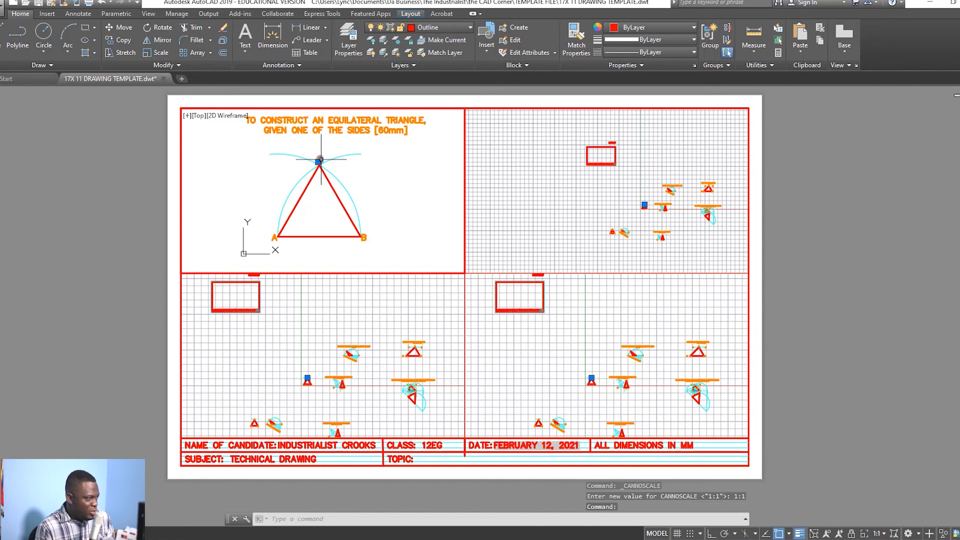
{"action": "left_click", "coordinate": [362, 240]}
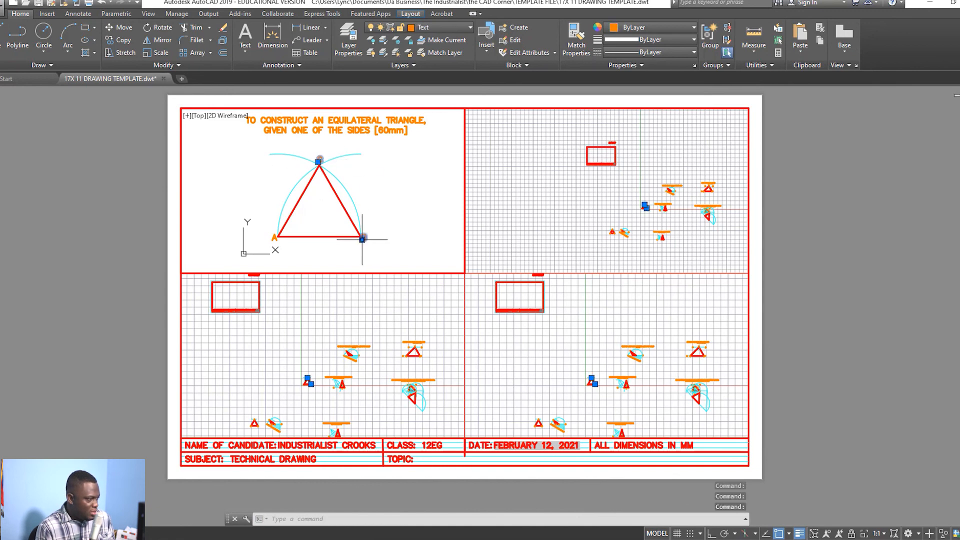
{"action": "left_click", "coordinate": [275, 238]}
Step: Move the selected A, B and C labels to paper space with CHSPACE
{"action": "type", "text": "chspa"}
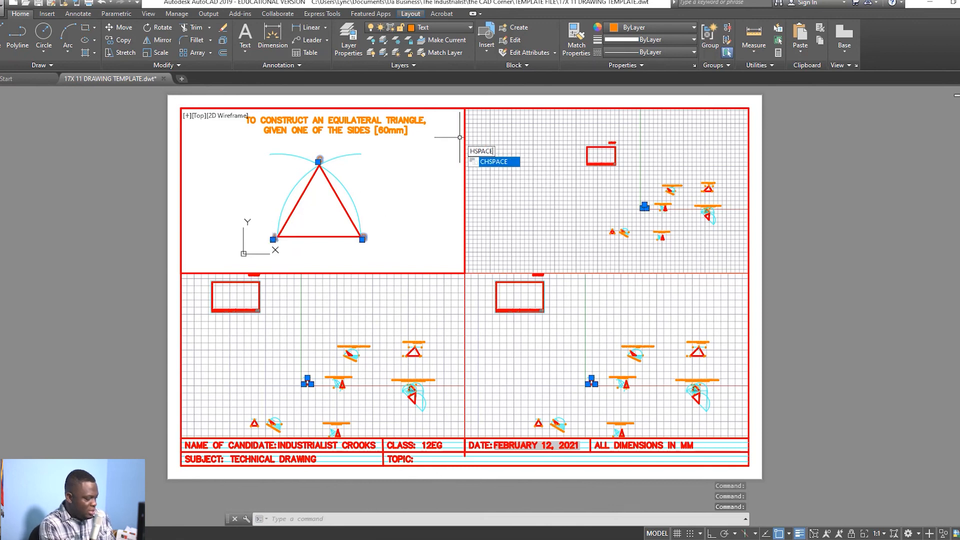
{"action": "key", "text": "Return"}
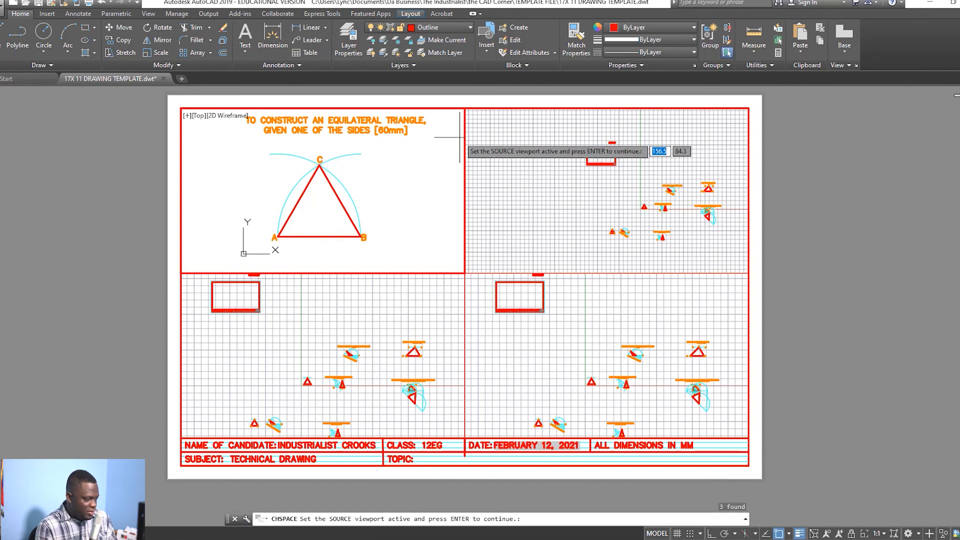
{"action": "key", "text": "Return"}
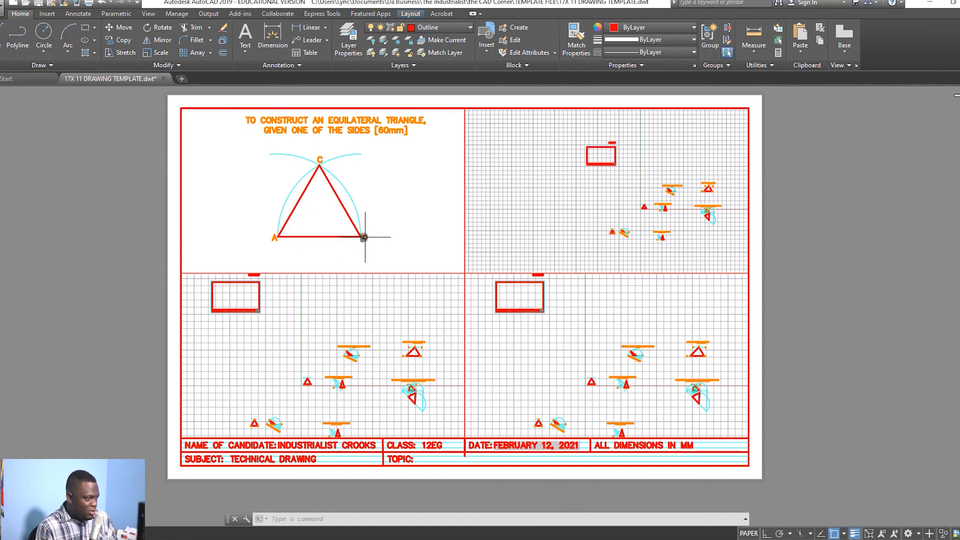
Step: Zoom and pan the paper-space sheet to check triangle ABC, its labels and heading
{"action": "left_click", "coordinate": [855, 188]}
{"action": "left_click", "coordinate": [893, 177]}
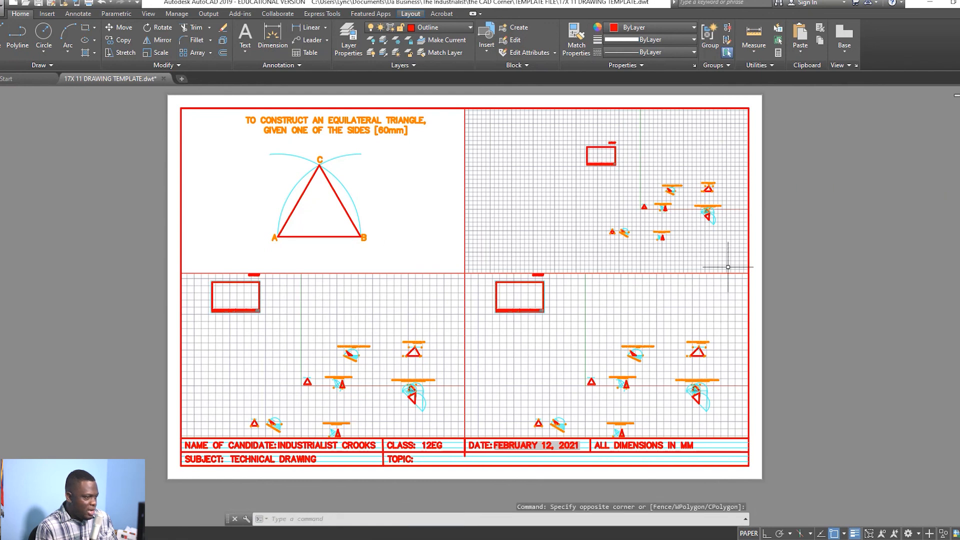
{"action": "scroll", "coordinate": [793, 252], "scroll_direction": "up", "scroll_amount": 5}
{"action": "middle_click_drag", "start_coordinate": [489, 262], "coordinate": [952, 241]}
{"action": "middle_click_drag", "start_coordinate": [173, 255], "coordinate": [299, 238]}
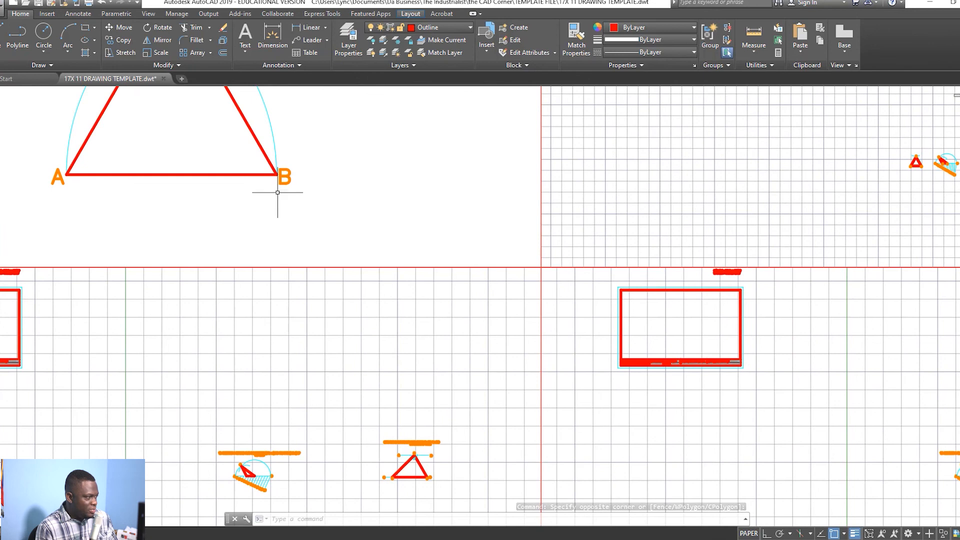
{"action": "scroll", "coordinate": [291, 178], "scroll_direction": "down", "scroll_amount": 4}
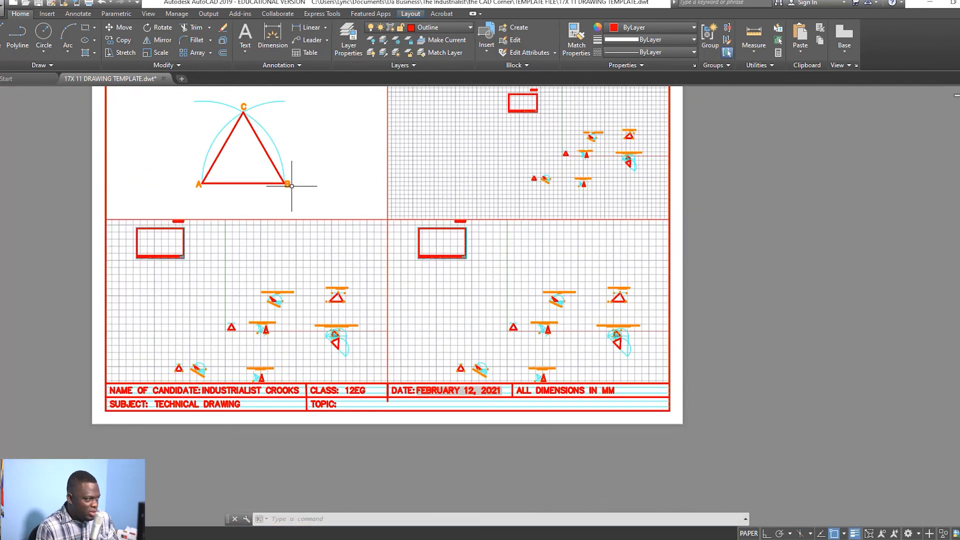
{"action": "middle_click_drag", "start_coordinate": [753, 200], "coordinate": [779, 282]}
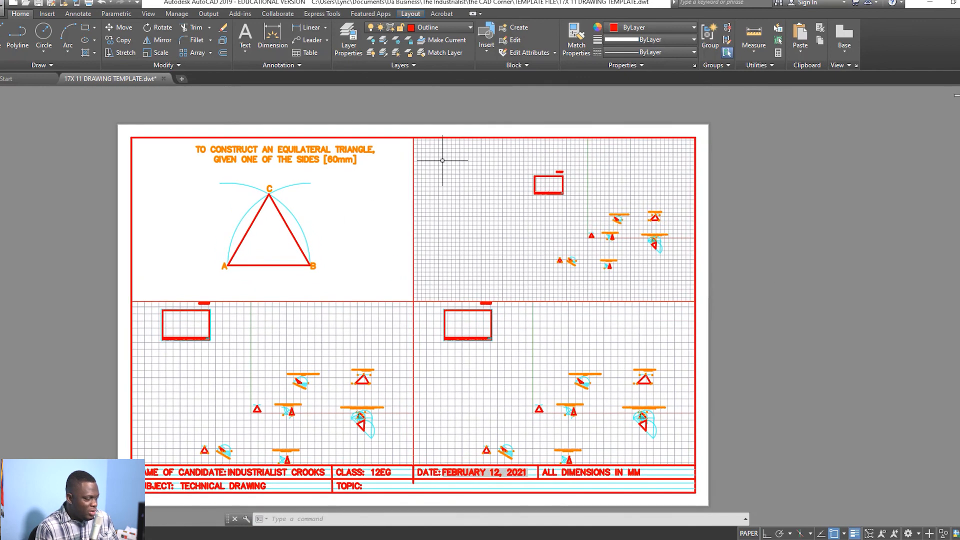
Step: Zoom and pan the top-right viewport to frame the isosceles triangle construction
{"action": "double_click", "coordinate": [621, 240]}
{"action": "scroll", "coordinate": [626, 240], "scroll_direction": "up", "scroll_amount": 2}
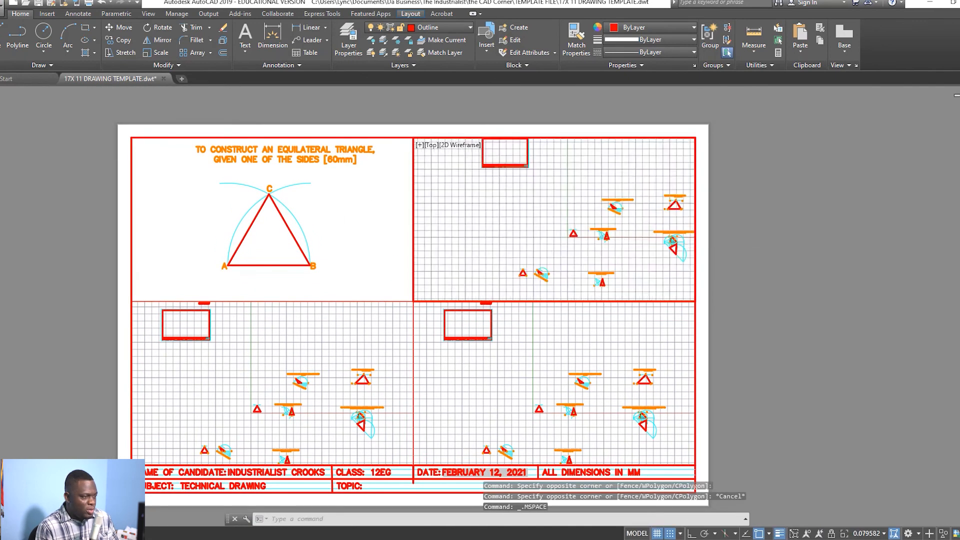
{"action": "scroll", "coordinate": [630, 242], "scroll_direction": "up", "scroll_amount": 10}
{"action": "mouse_move", "coordinate": [643, 247]}
{"action": "middle_mouse_down"}
{"action": "mouse_move", "coordinate": [637, 217]}
{"action": "mouse_move", "coordinate": [650, 236]}
{"action": "middle_mouse_up"}
{"action": "scroll", "coordinate": [649, 232], "scroll_direction": "down", "scroll_amount": 2}
{"action": "scroll", "coordinate": [646, 233], "scroll_direction": "up", "scroll_amount": 2}
{"action": "scroll", "coordinate": [647, 233], "scroll_direction": "up", "scroll_amount": 3}
{"action": "scroll", "coordinate": [645, 231], "scroll_direction": "down", "scroll_amount": 3}
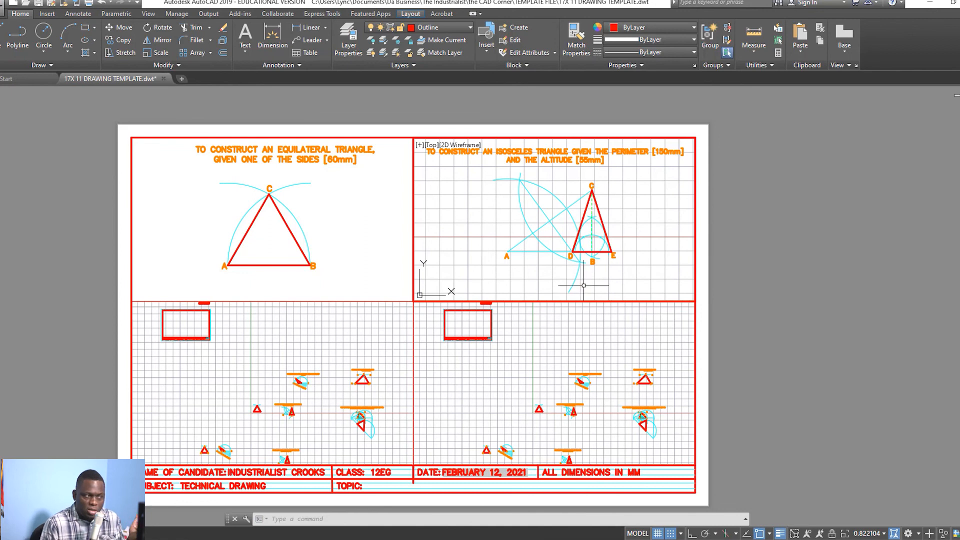
Step: Turn off the grid in the top-right viewport and cancel the pending selection
{"action": "left_click", "coordinate": [670, 213]}
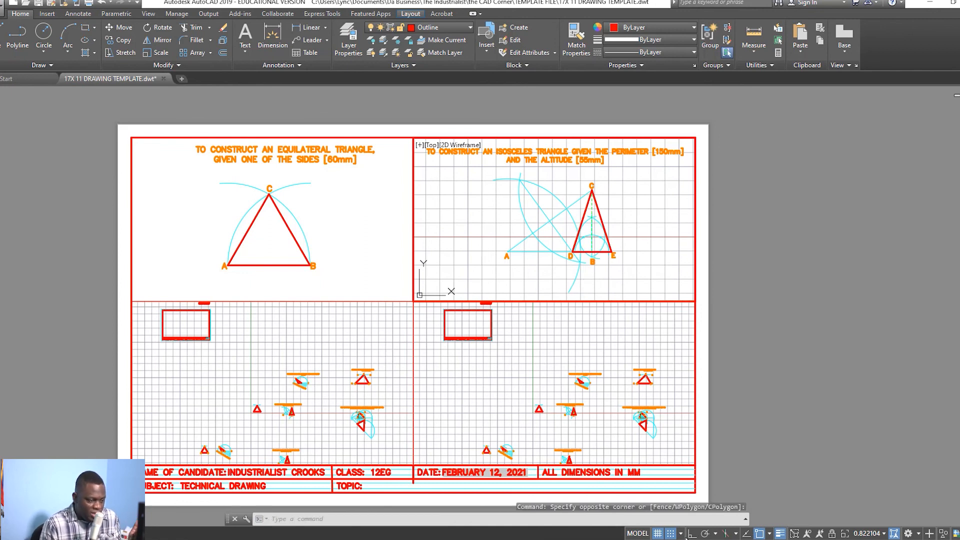
{"action": "left_click", "coordinate": [658, 533]}
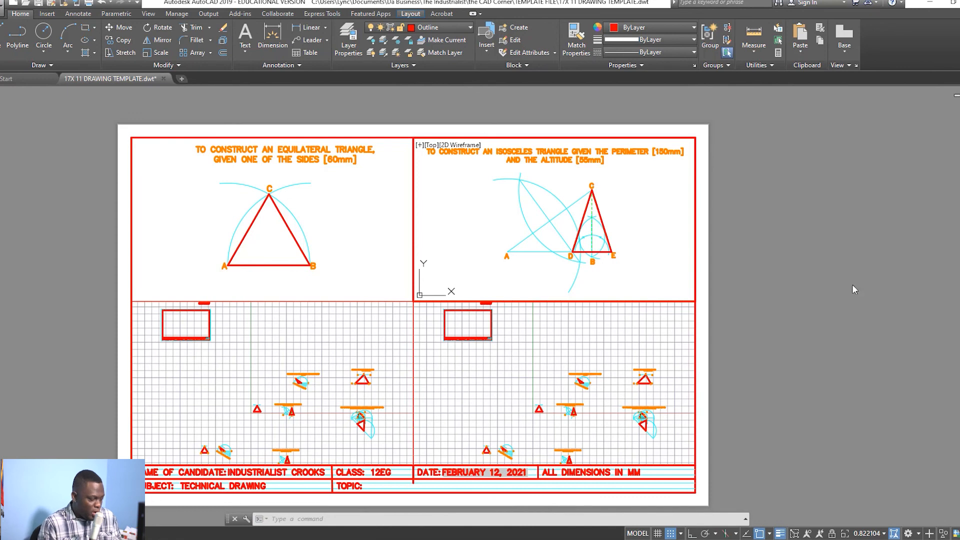
{"action": "key", "text": "F7"}
{"action": "key", "text": "Escape"}
Step: Export the current layout to PDF, renaming the file to TRIANGLES.pdf before saving
{"action": "left_click", "coordinate": [3, 9]}
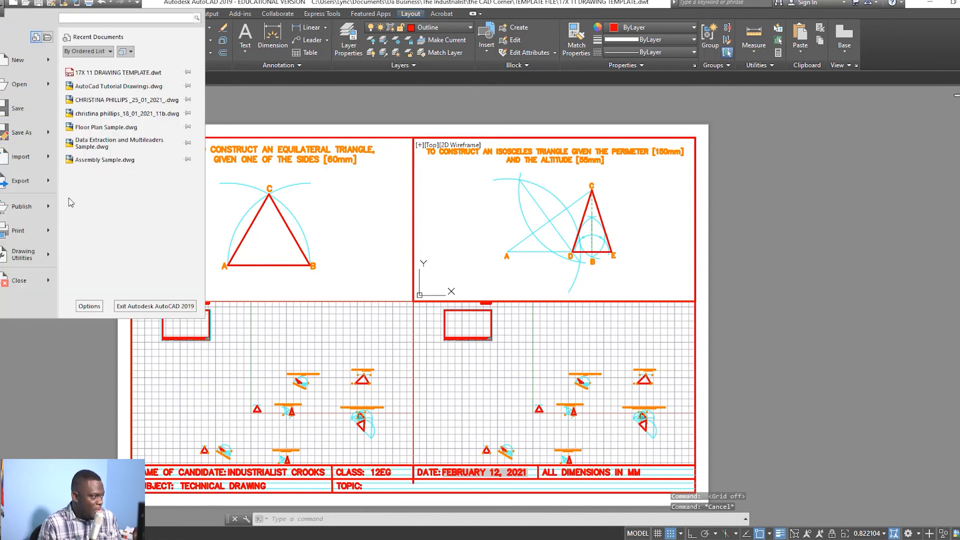
{"action": "mouse_move", "coordinate": [38, 188]}
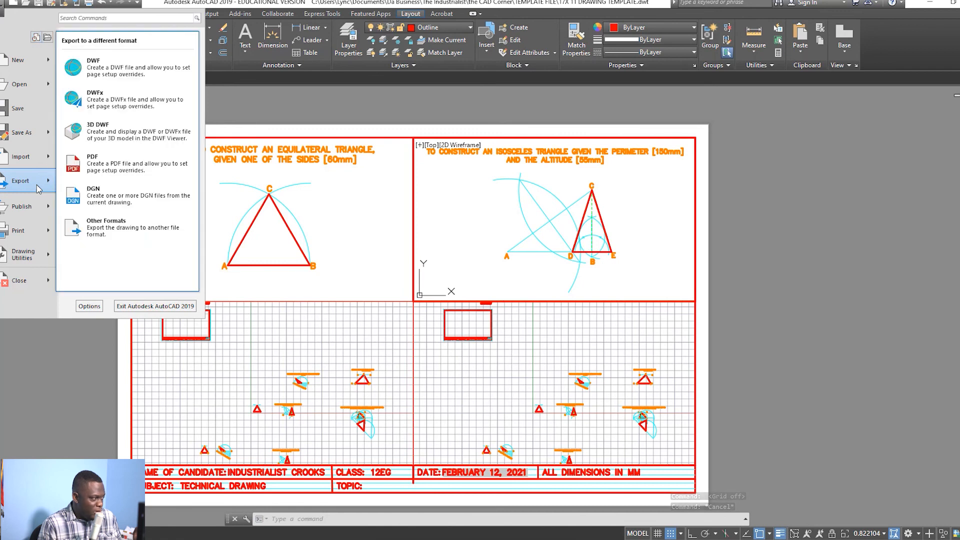
{"action": "left_click", "coordinate": [129, 163]}
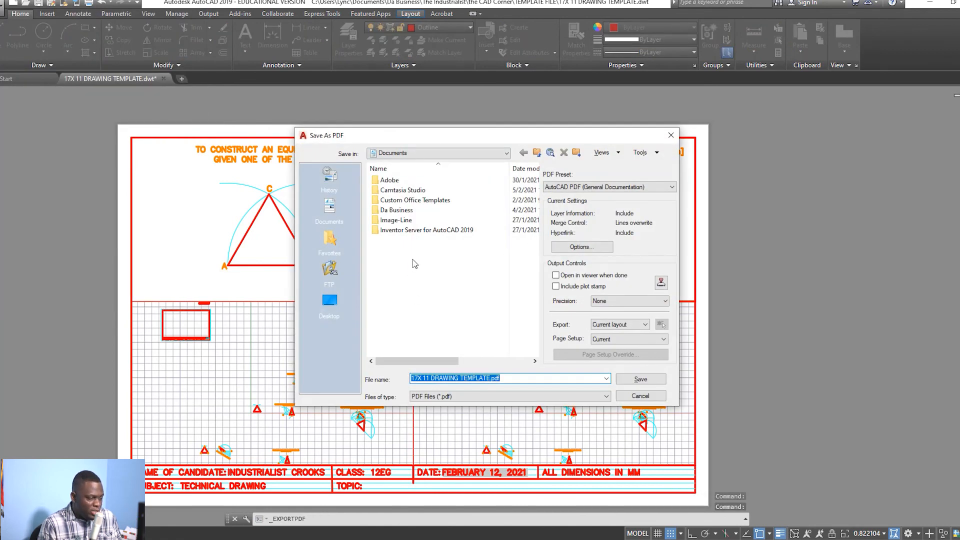
{"action": "left_click", "coordinate": [469, 378]}
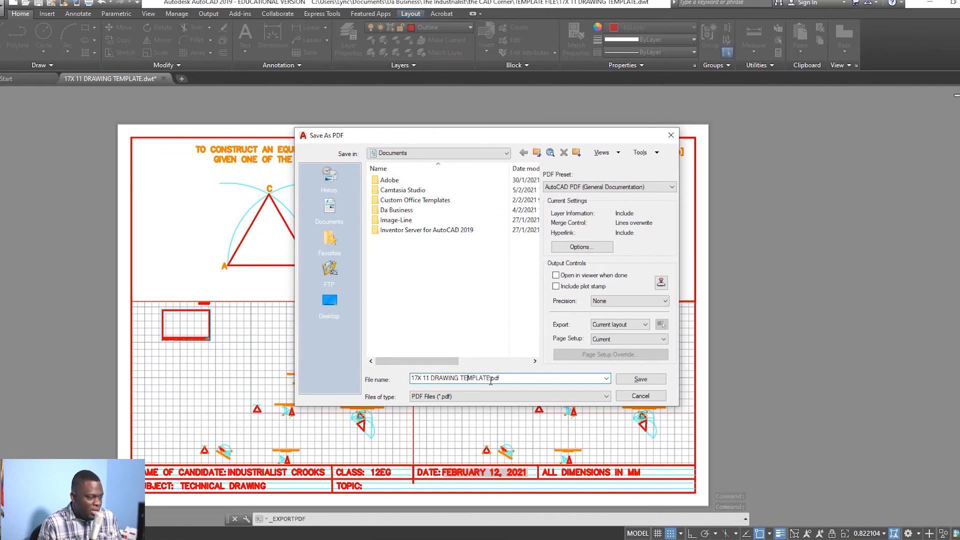
{"action": "left_click_drag", "start_coordinate": [491, 379], "coordinate": [412, 379]}
{"action": "type", "text": "T"}
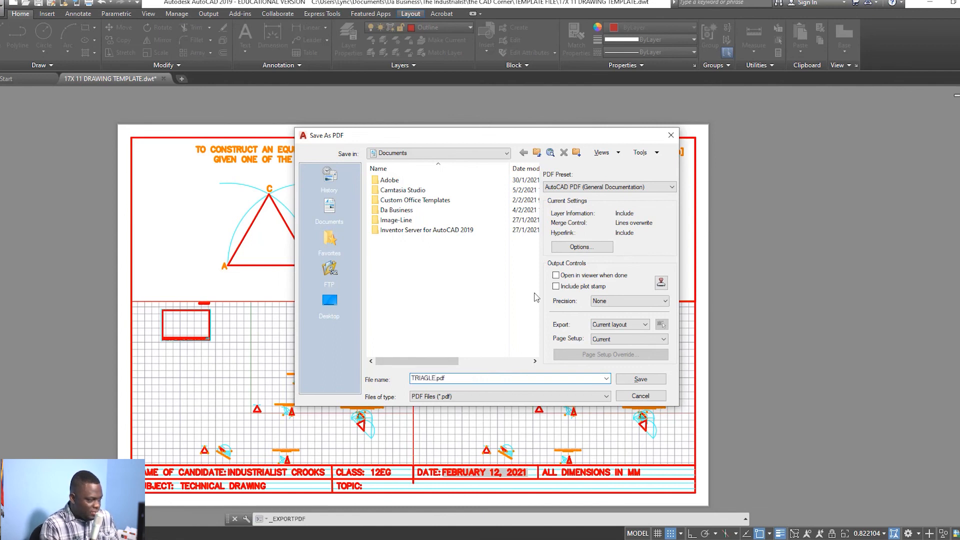
{"action": "type", "text": "RIANGLEW"}
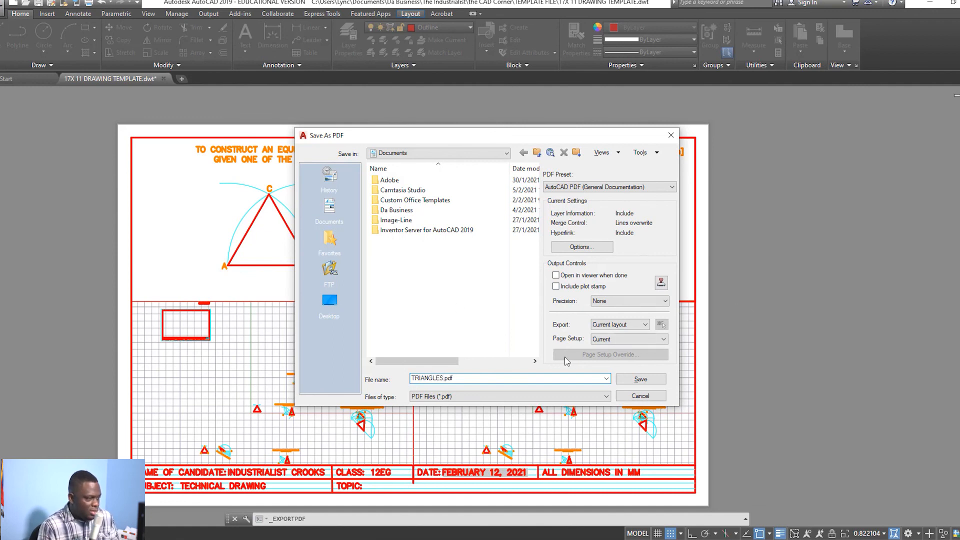
{"action": "left_click", "coordinate": [632, 379]}
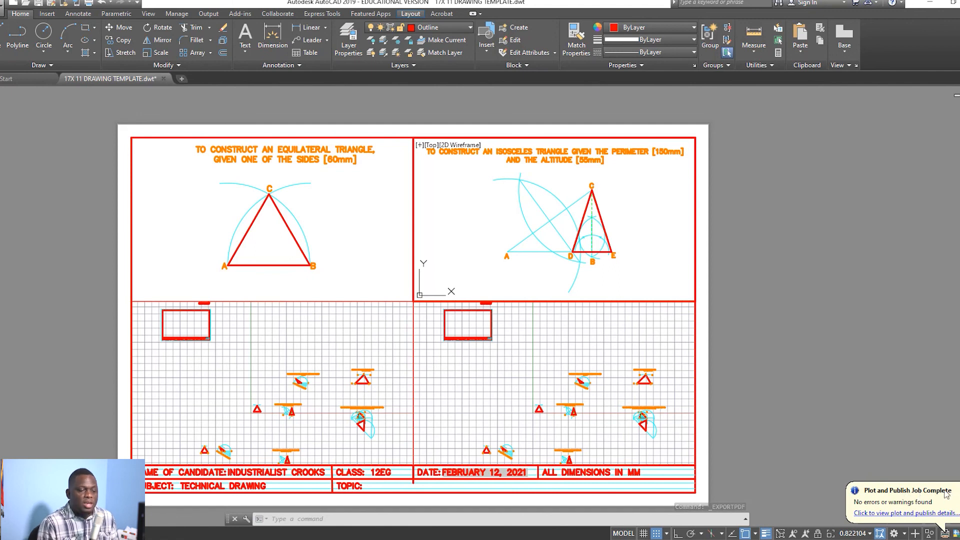
Step: Check the finished plot job details, then open the Documents folder from the Start menu
{"action": "left_click", "coordinate": [900, 514]}
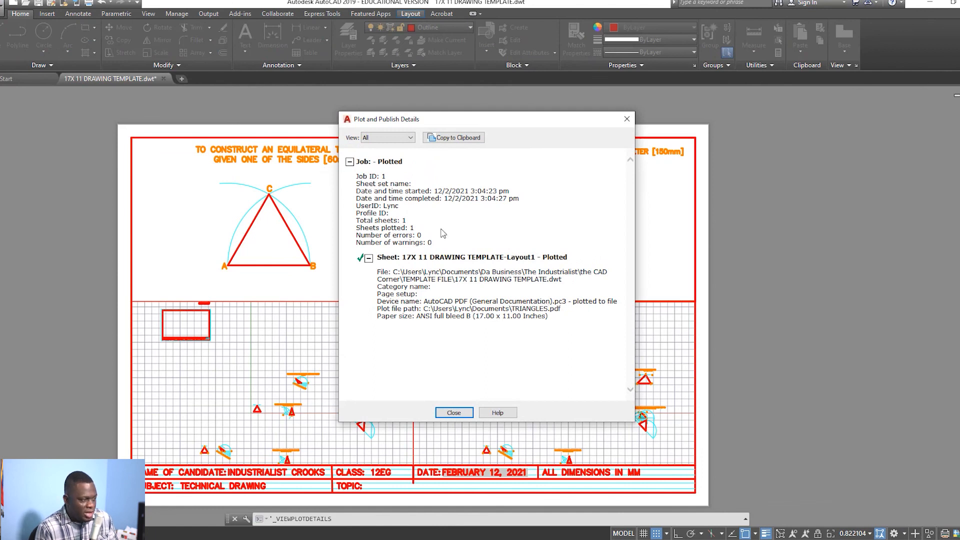
{"action": "left_click", "coordinate": [620, 123]}
{"action": "key", "text": "super"}
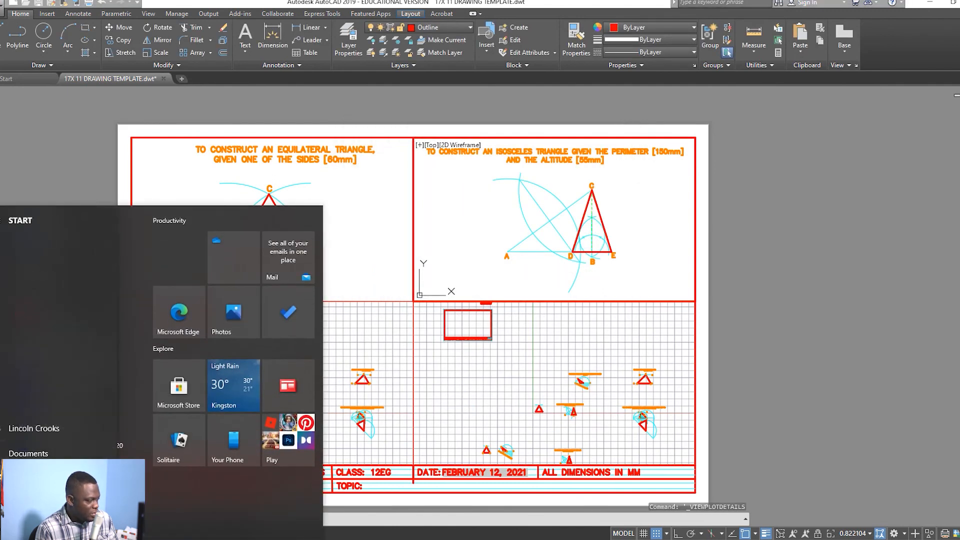
{"action": "left_click", "coordinate": [20, 510]}
Step: Open TRIANGLES.pdf in Edge and scroll to check the triangle constructions and title block
{"action": "double_click", "coordinate": [427, 234]}
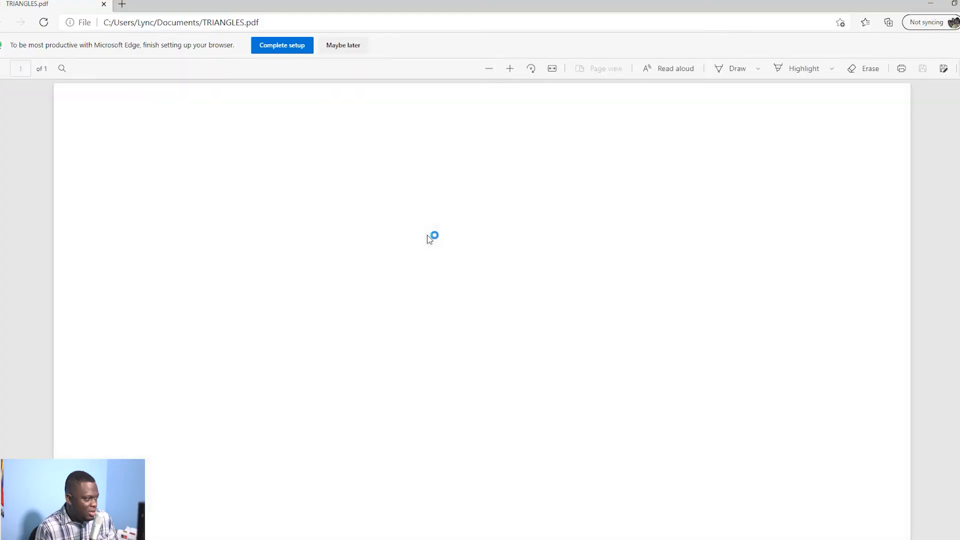
{"action": "scroll", "coordinate": [427, 235], "scroll_direction": "down", "scroll_amount": 2}
{"action": "scroll", "coordinate": [425, 235], "scroll_direction": "up", "scroll_amount": 2}
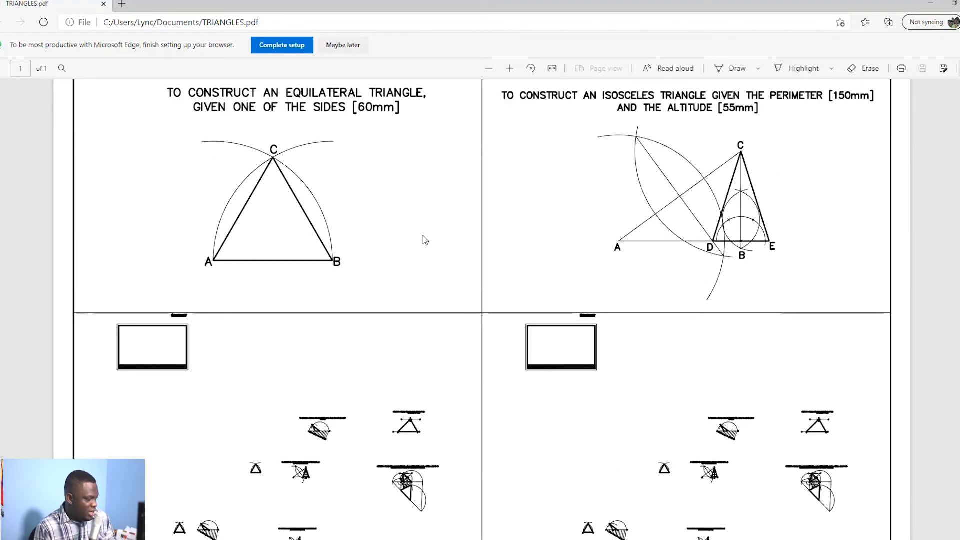
{"action": "scroll", "coordinate": [425, 235], "scroll_direction": "down", "scroll_amount": 2}
{"action": "scroll", "coordinate": [418, 243], "scroll_direction": "up", "scroll_amount": 1}
{"action": "scroll", "coordinate": [417, 245], "scroll_direction": "down", "scroll_amount": 1}
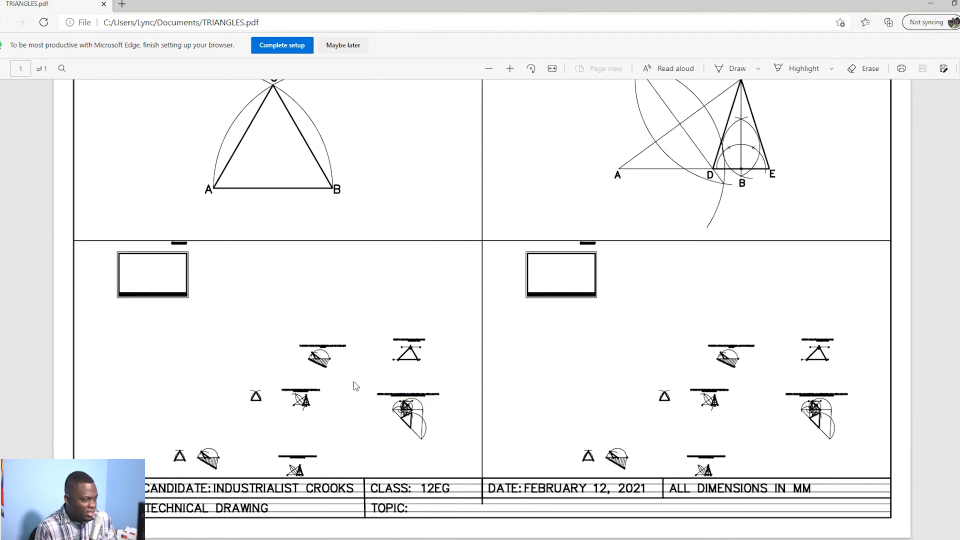
{"action": "scroll", "coordinate": [592, 319], "scroll_direction": "up", "scroll_amount": 2}
{"action": "scroll", "coordinate": [592, 319], "scroll_direction": "down", "scroll_amount": 2}
{"action": "scroll", "coordinate": [501, 250], "scroll_direction": "up", "scroll_amount": 2}
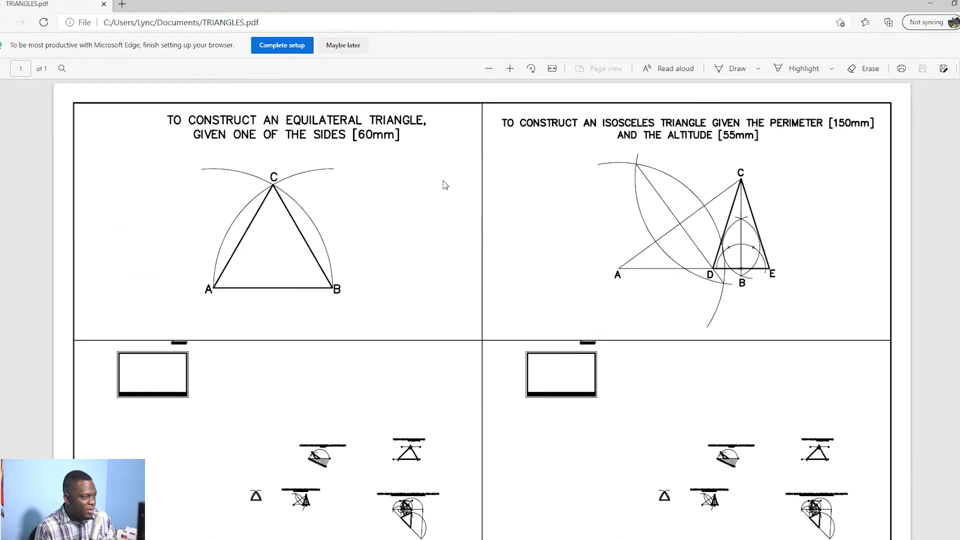
{"action": "scroll", "coordinate": [502, 250], "scroll_direction": "down", "scroll_amount": 2}
{"action": "scroll", "coordinate": [557, 176], "scroll_direction": "up", "scroll_amount": 2}
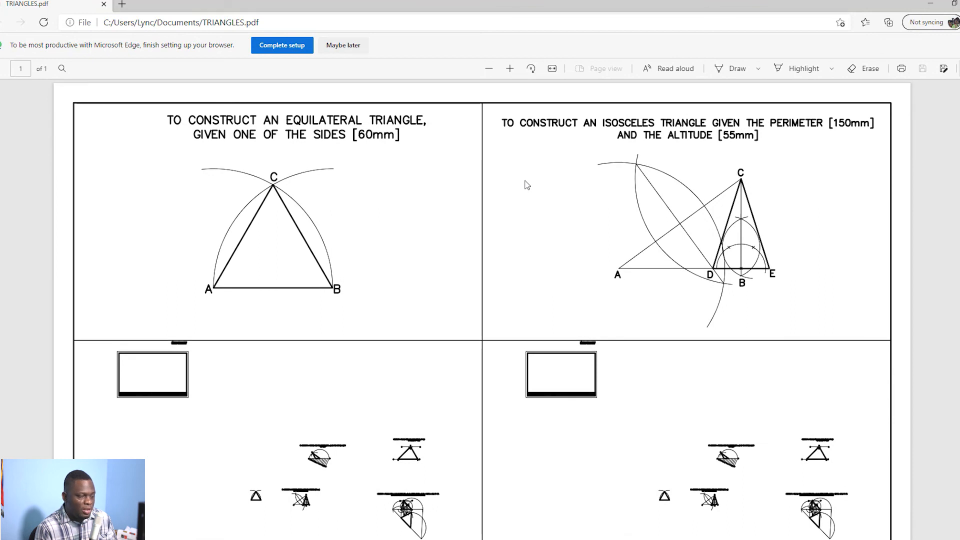